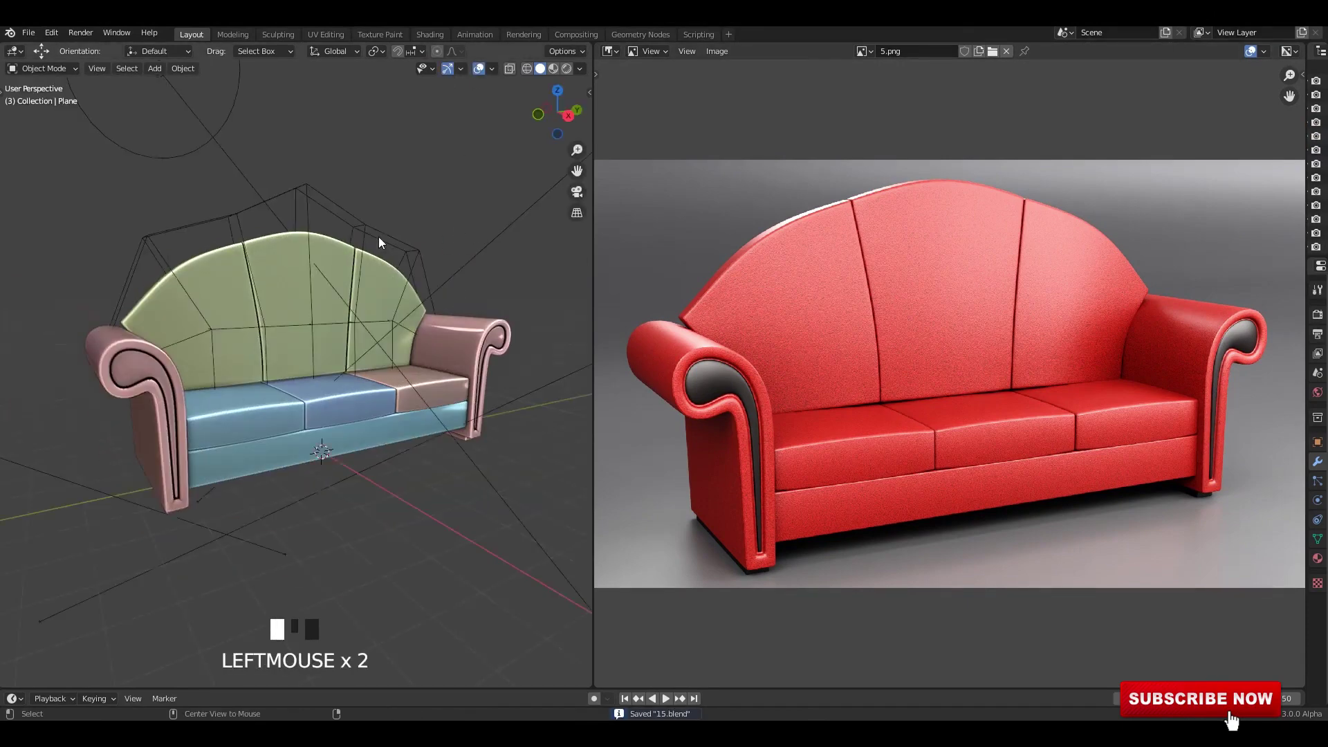
Adjust the two upper lattice points beside the backrest's peak in the side view, using edit mode on the lattice.
left_click(427, 258)
middle_click_drag(379, 239, 424, 256, "alt")
key("Tab")
scroll(423, 256, "up", 1)
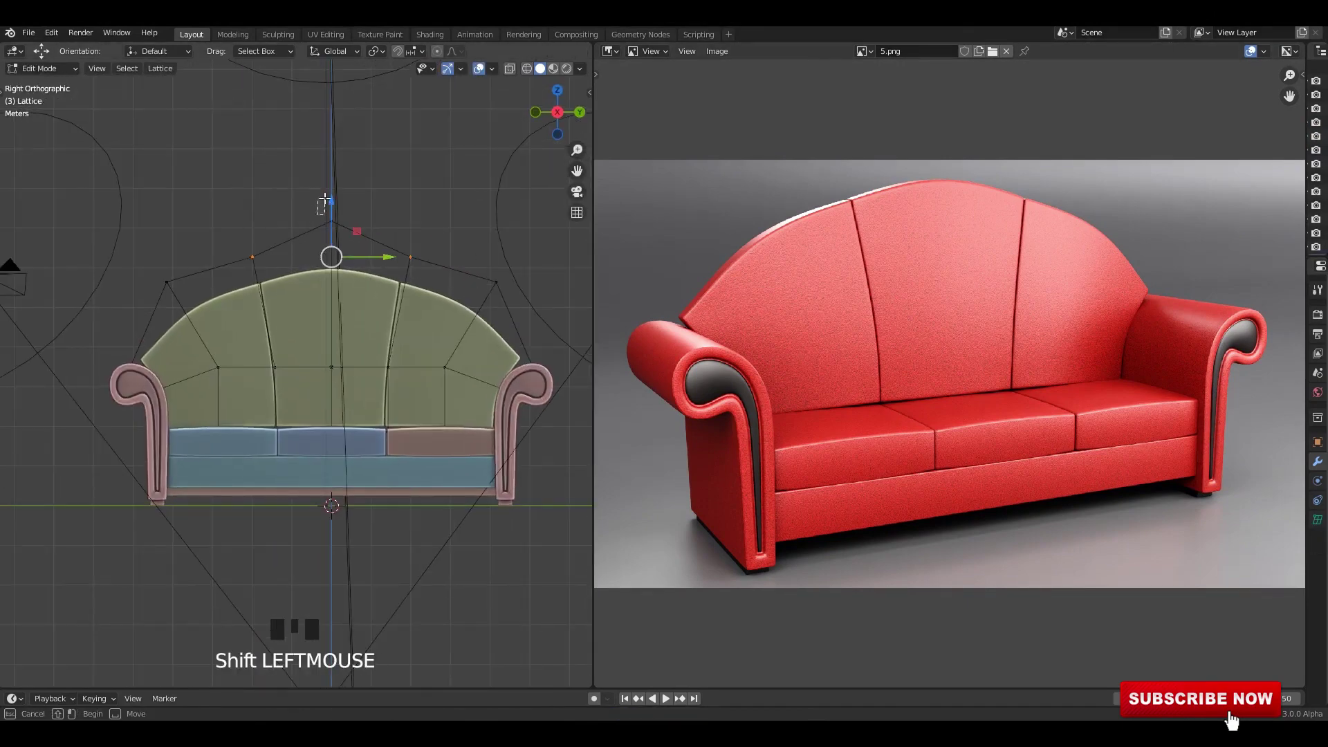
left_click_drag(324, 199, 335, 204)
key("alt+z")
key("Tab")
Hide the viewport overlays and gizmos around the sofa and save the file.
middle_click_drag(433, 197, 453, 232)
key("alt+z")
left_click(478, 68)
left_click(451, 68)
middle_click_drag(440, 172, 443, 297)
key("ctrl+s")
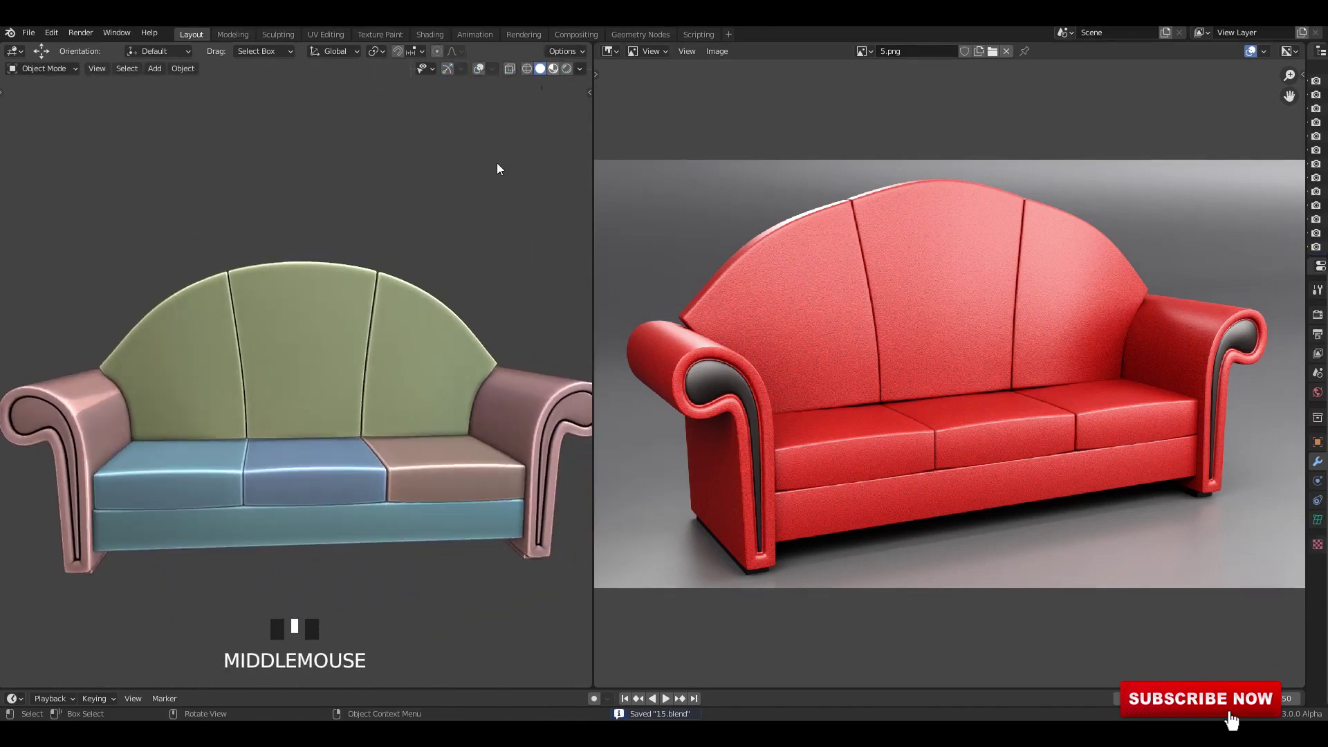
Preview the sofa with material preview shading and switch the viewport to rendered shading.
left_click(553, 68)
left_click(579, 69)
middle_click_drag(410, 225, 311, 277)
mouse_move(311, 277)
middle_mouse_down("shift")
mouse_move(208, 340)
mouse_move(288, 320)
mouse_move(393, 374)
mouse_move(442, 360)
middle_mouse_up("shift")
left_click(385, 362)
left_click(566, 68)
mouse_move(501, 186)
middle_mouse_down()
mouse_move(425, 264)
mouse_move(391, 259)
middle_mouse_up()
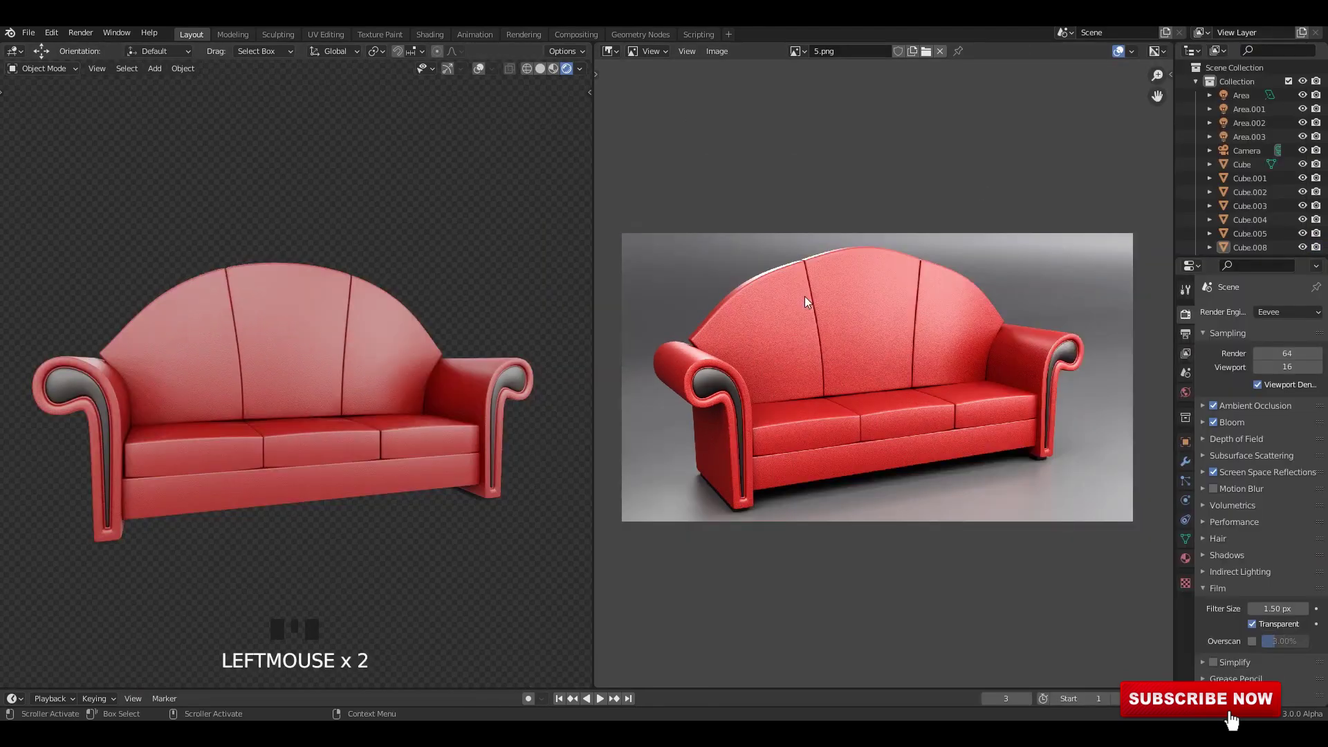
Switch the render engine to Cycles and examine the rendered sofa from several angles against the reference image.
middle_click_drag(249, 228, 564, 338)
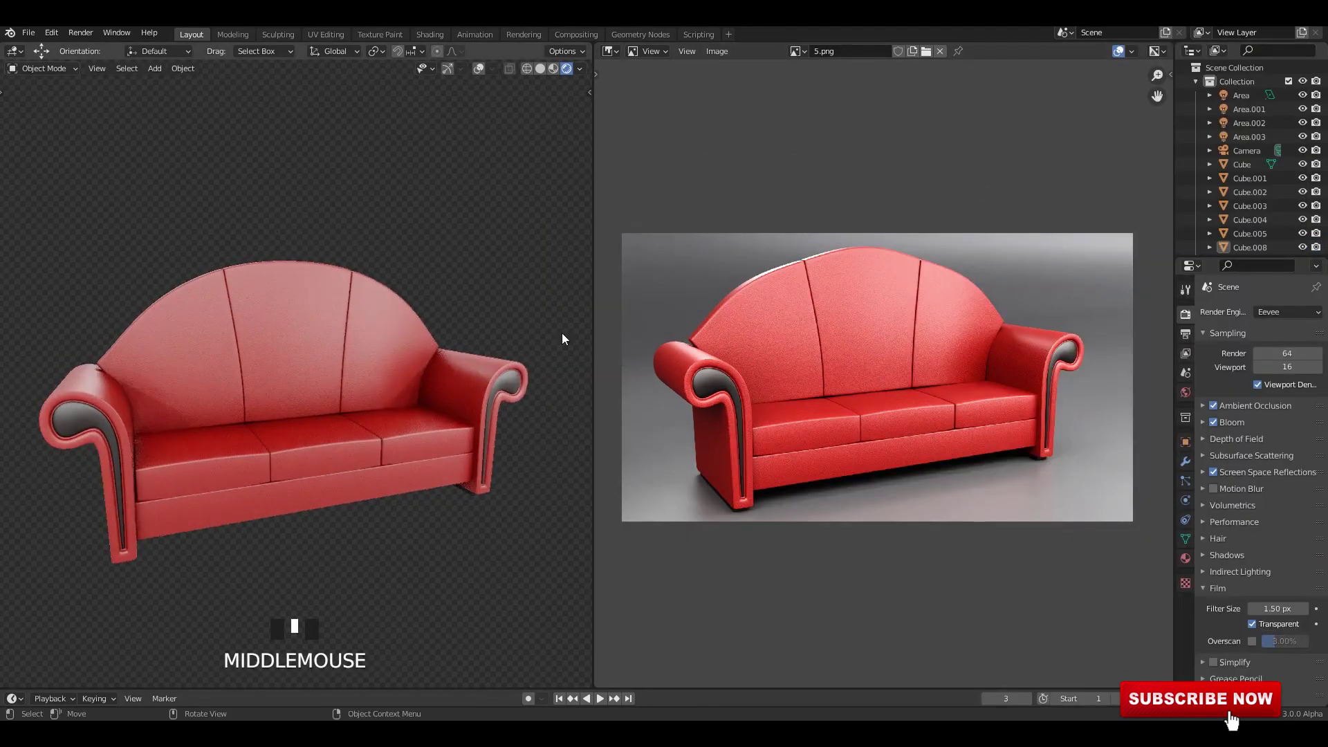
left_click(1277, 317)
left_click(1277, 355)
scroll(861, 384, "up", 2)
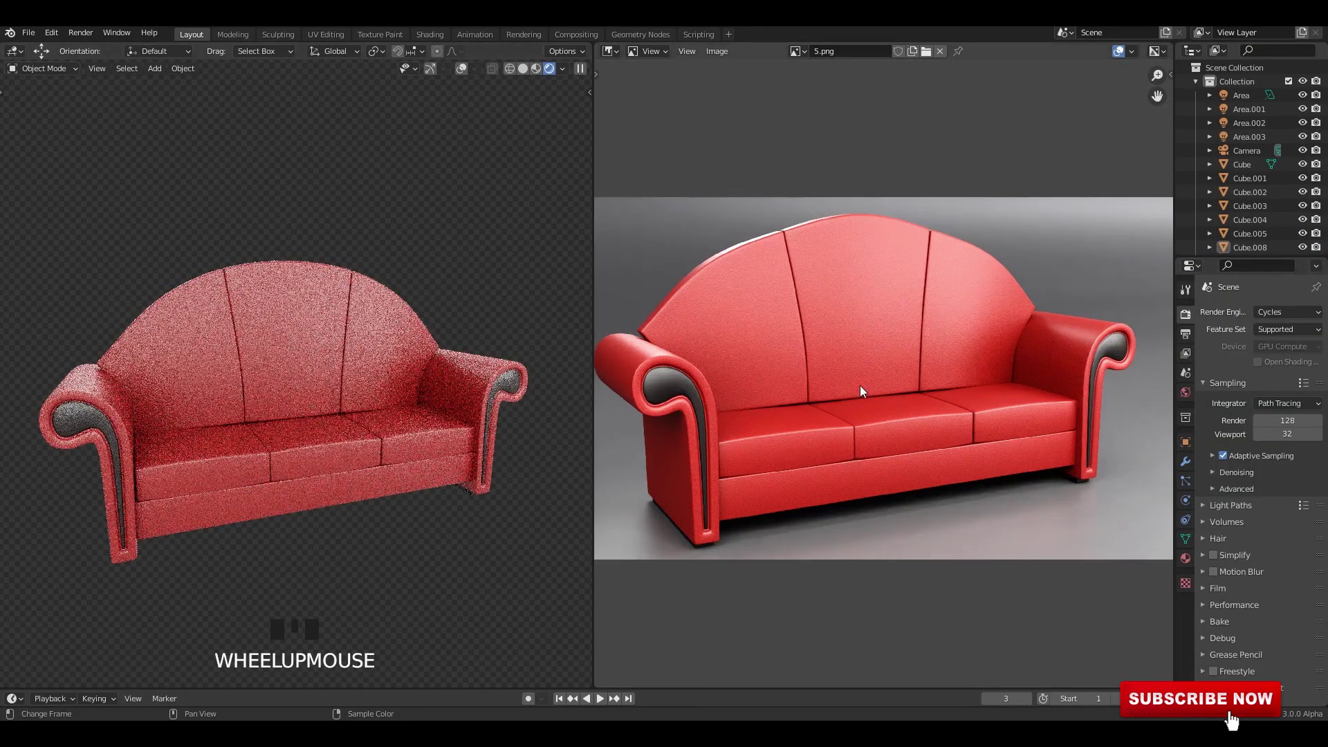
middle_click_drag(861, 385, 845, 359, "ctrl")
middle_click_drag(363, 339, 388, 351)
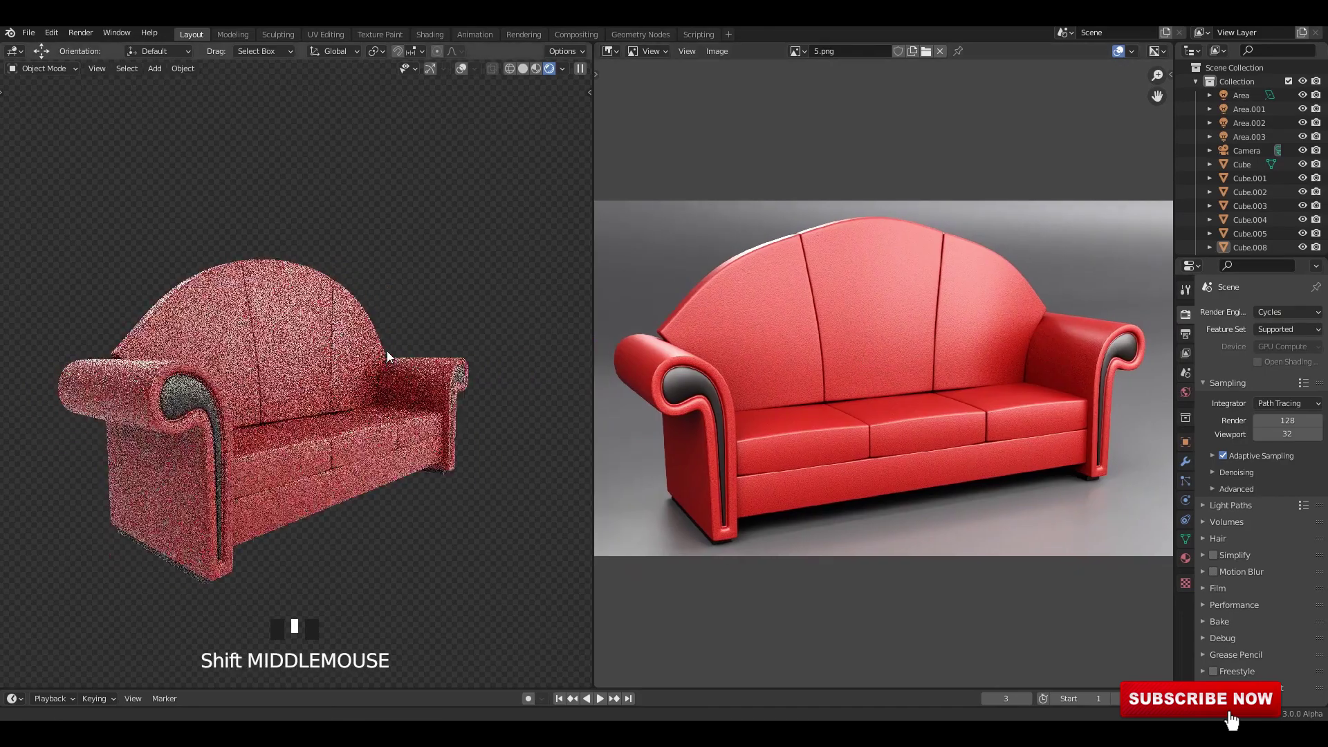
left_click(454, 274)
middle_click_drag(471, 228, 437, 277)
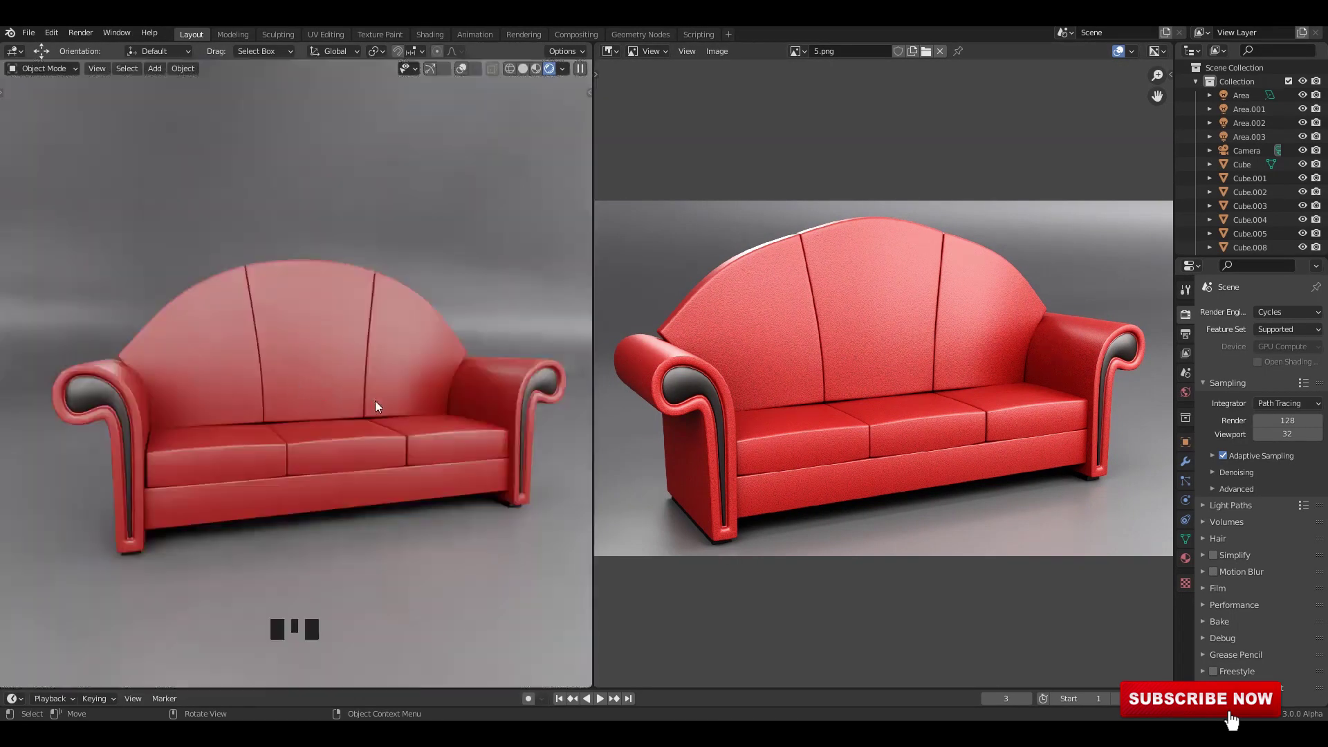
scroll(461, 418, "up", 3)
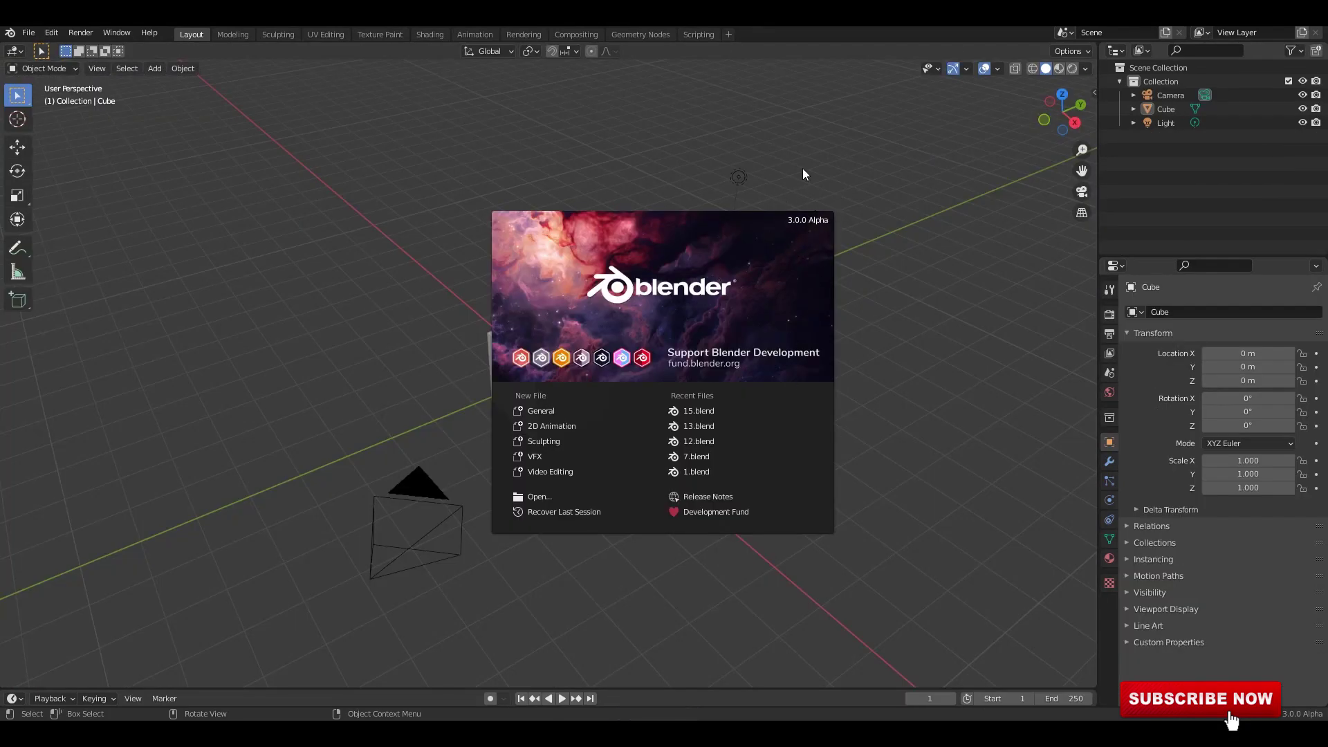
Dismiss the splash screen and start the Shortcut VUr key display docked at Center.
left_click(973, 362)
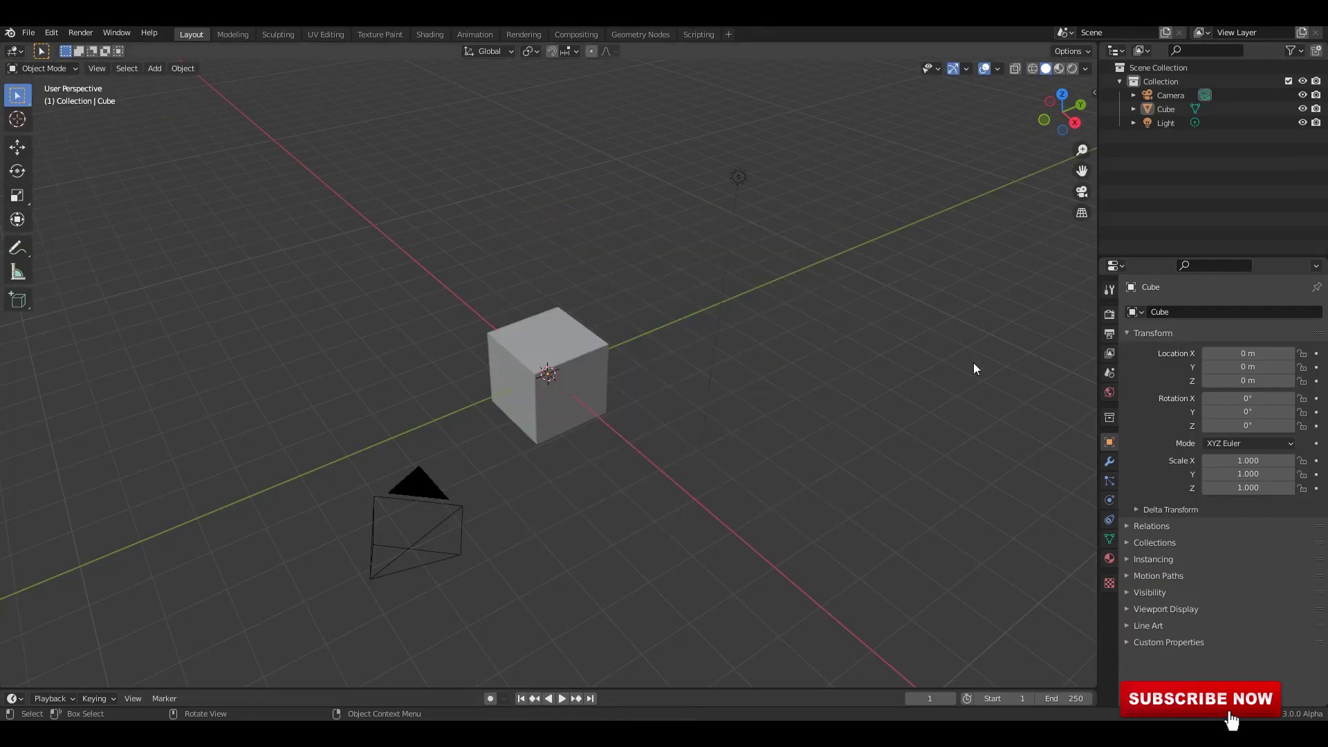
key("n")
left_click(1088, 223)
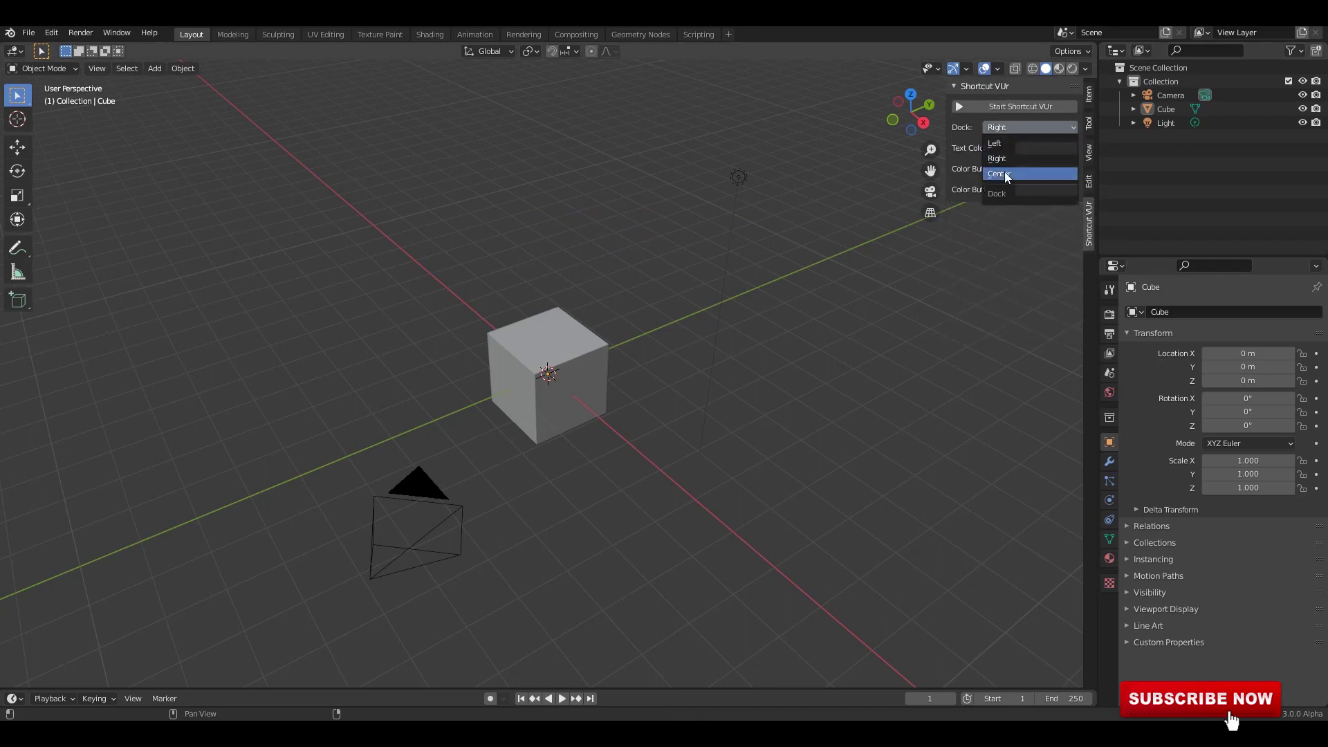
left_click(1036, 106)
Set the solid viewport shading to Random colour and World background, with Cavity enabled.
left_click(1085, 68)
left_click(1079, 257)
left_click(1088, 294)
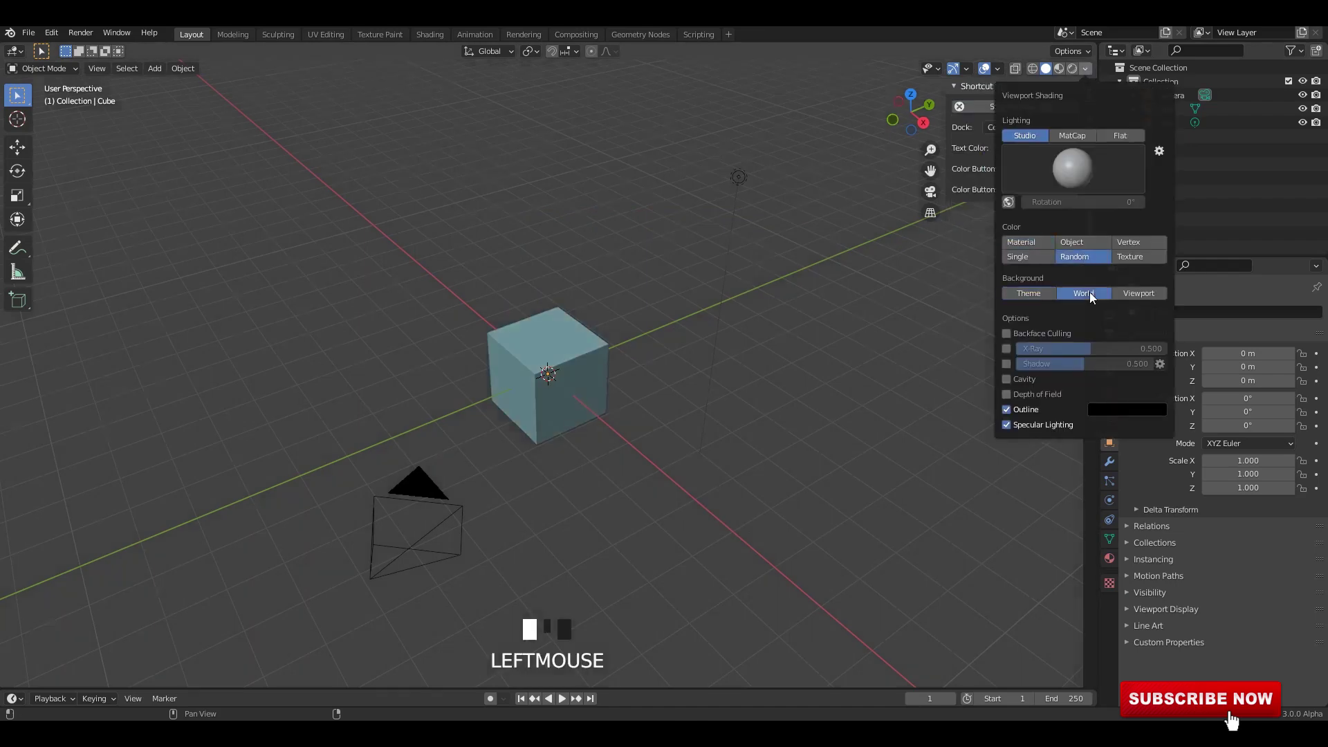
left_click(1007, 379)
left_click(1169, 396)
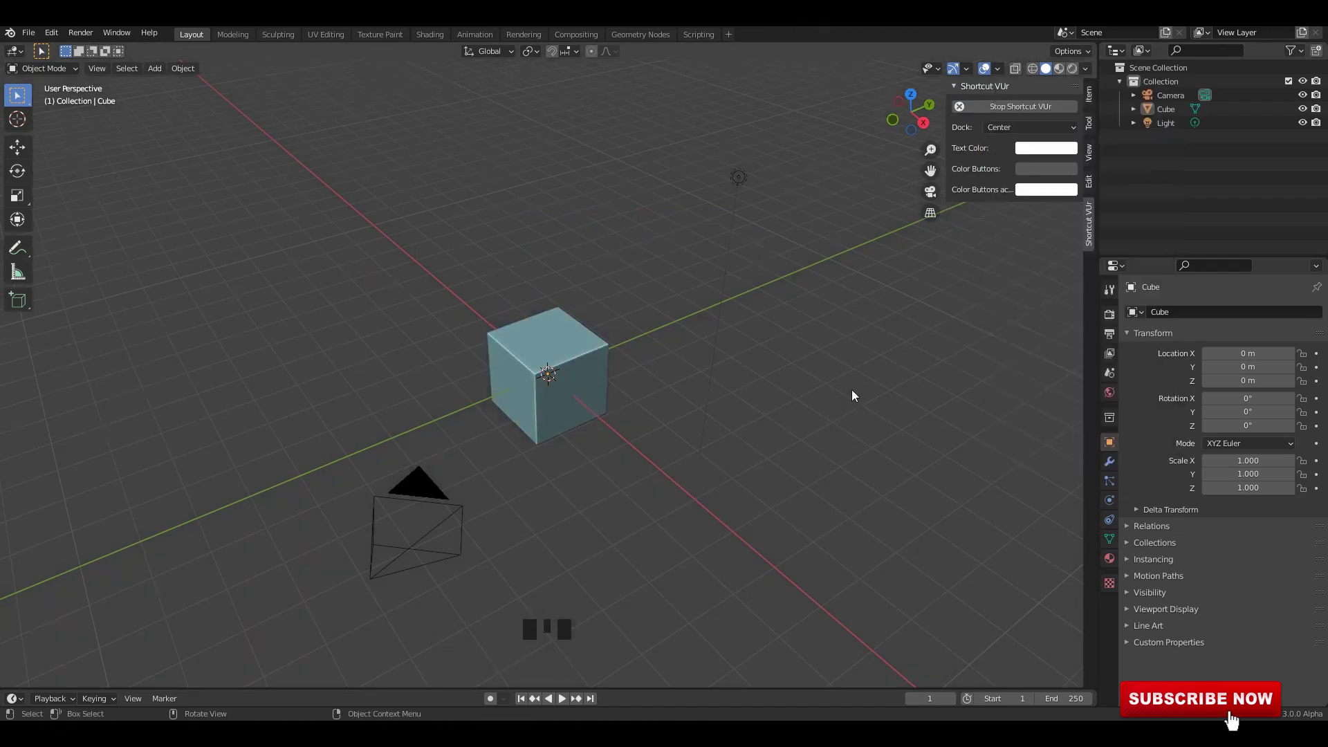
Delete all the default objects and add a new cube to the empty scene.
middle_click_drag(852, 389, 826, 376)
key("n")
key("a")
key("x")
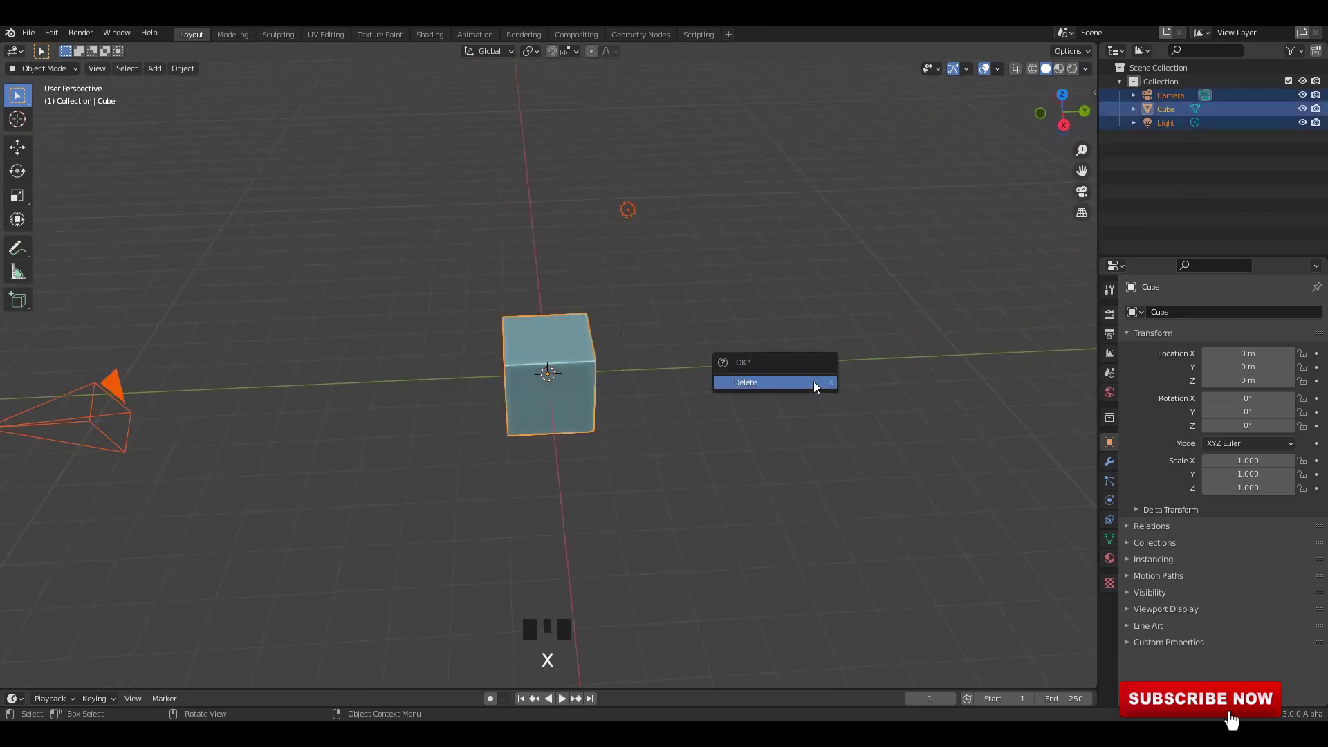
left_click(814, 380)
scroll(601, 318, "up", 2)
key("shift+a")
mouse_move(468, 216)
left_click(509, 231)
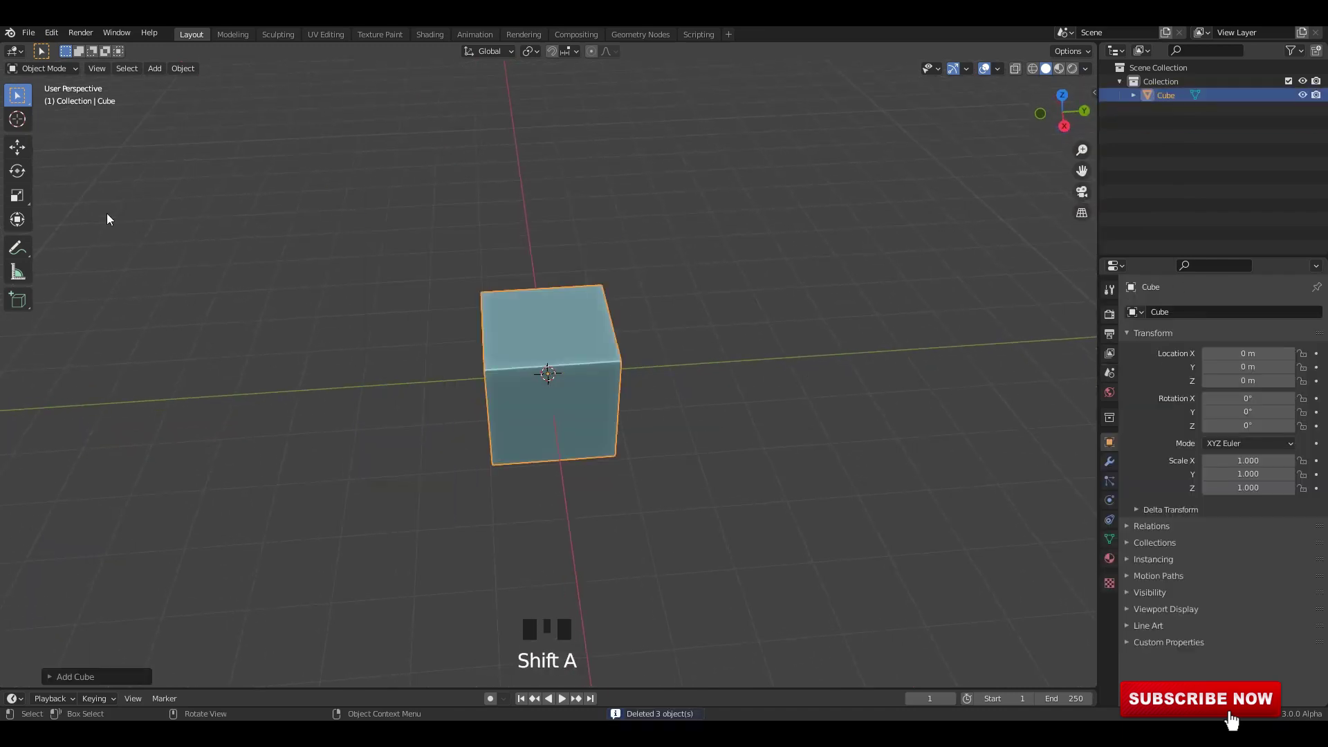
Stretch the cube along Y to a scale of about 4.46.
middle_click_drag(613, 379, 696, 415, "alt")
key("s")
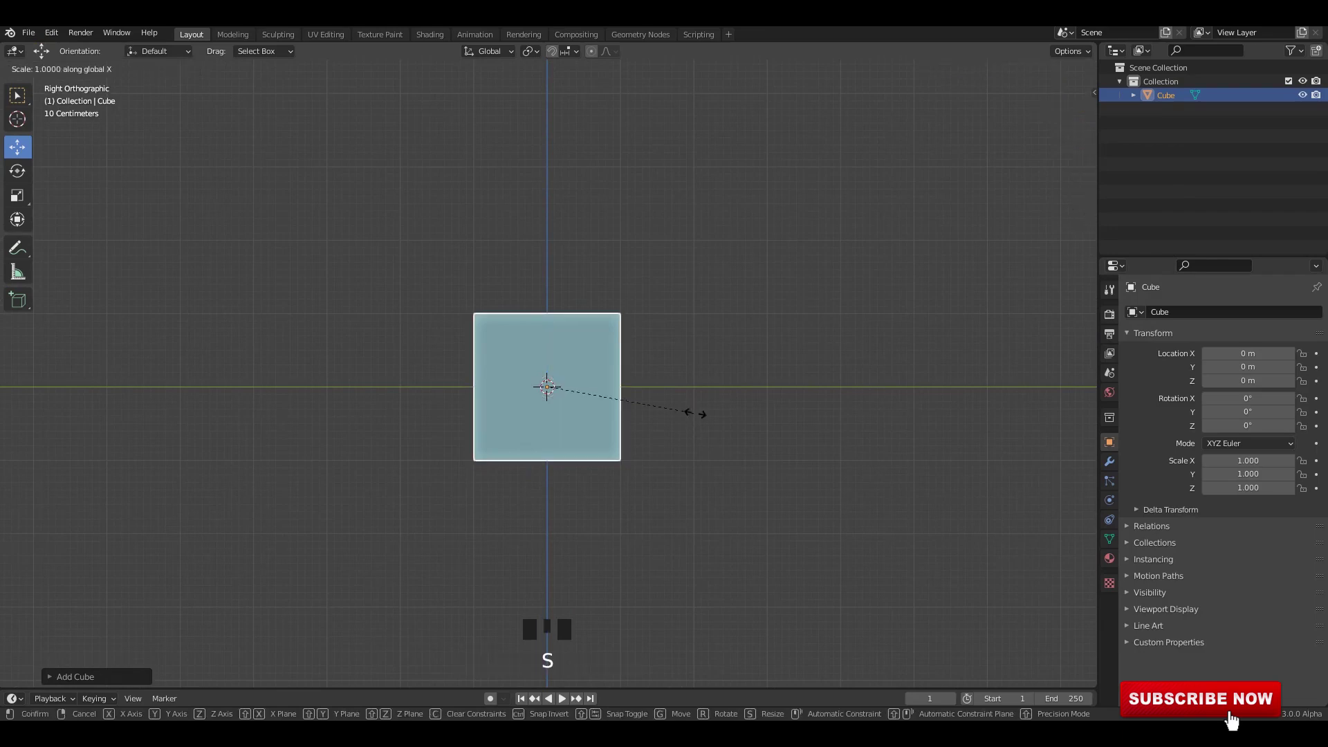
key("Escape")
key("s")
key("y")
left_click(387, 395)
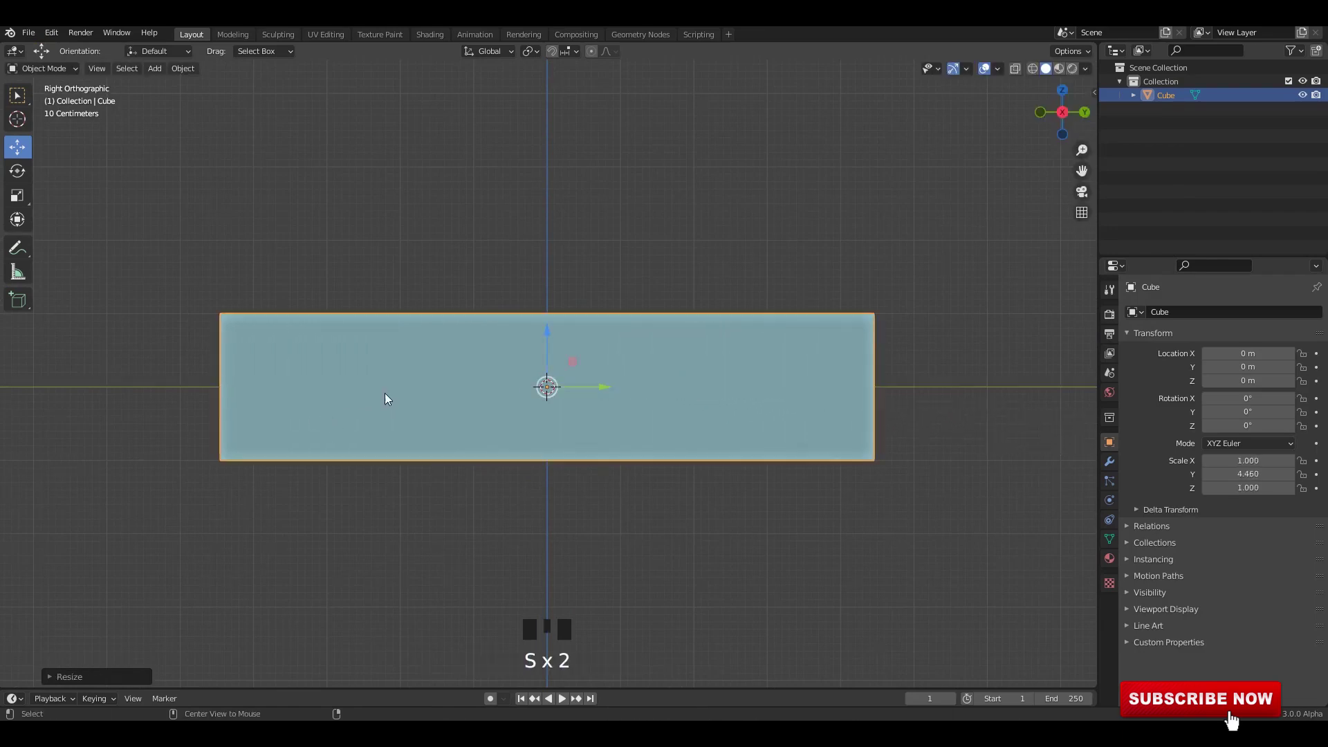
Flatten the stretched cube along Z to a scale of about 0.124.
middle_click_drag(386, 395, 685, 444, "alt")
key("s")
key("z")
left_click(585, 392)
scroll(548, 349, "up", 2)
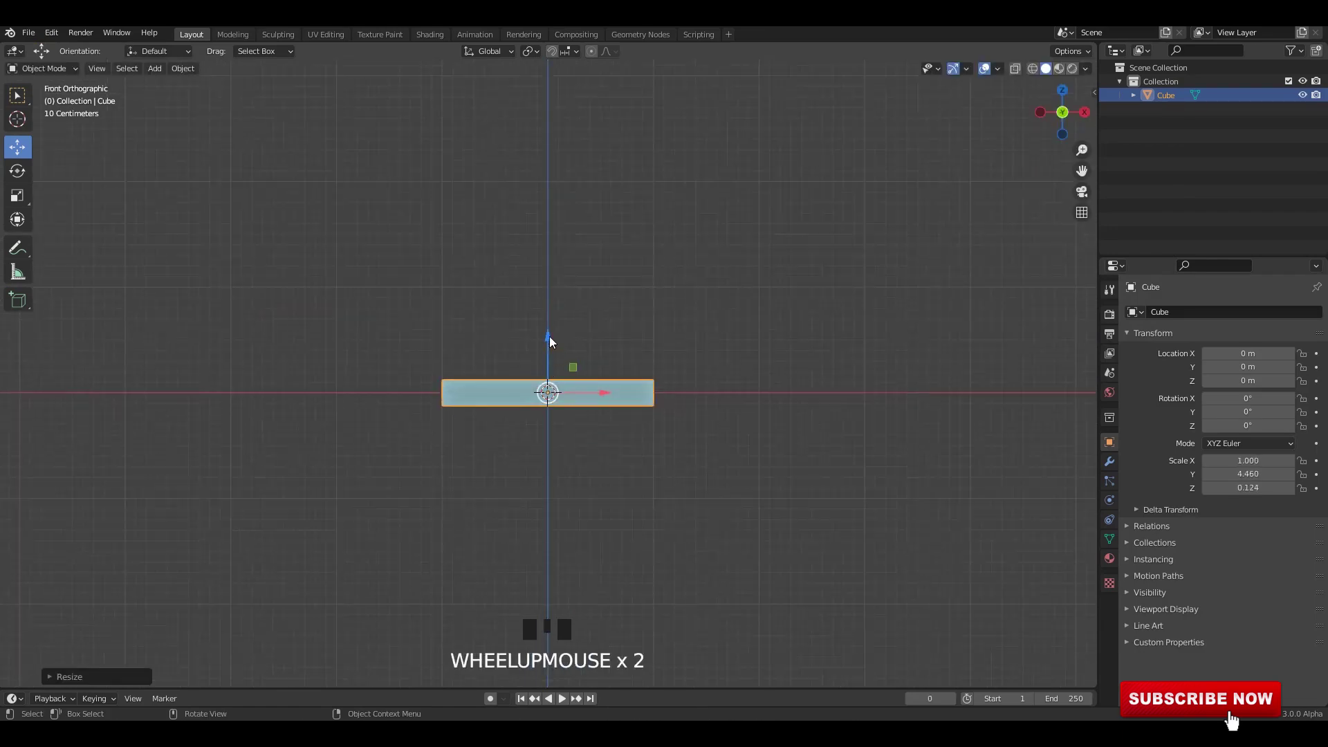
Raise the slab to about 1 m in Z and enlarge it to scales of about 1.097 in X and 0.265 in Z.
left_click_drag(549, 341, 550, 235)
middle_click_drag(674, 336, 671, 356, "shift")
key("s")
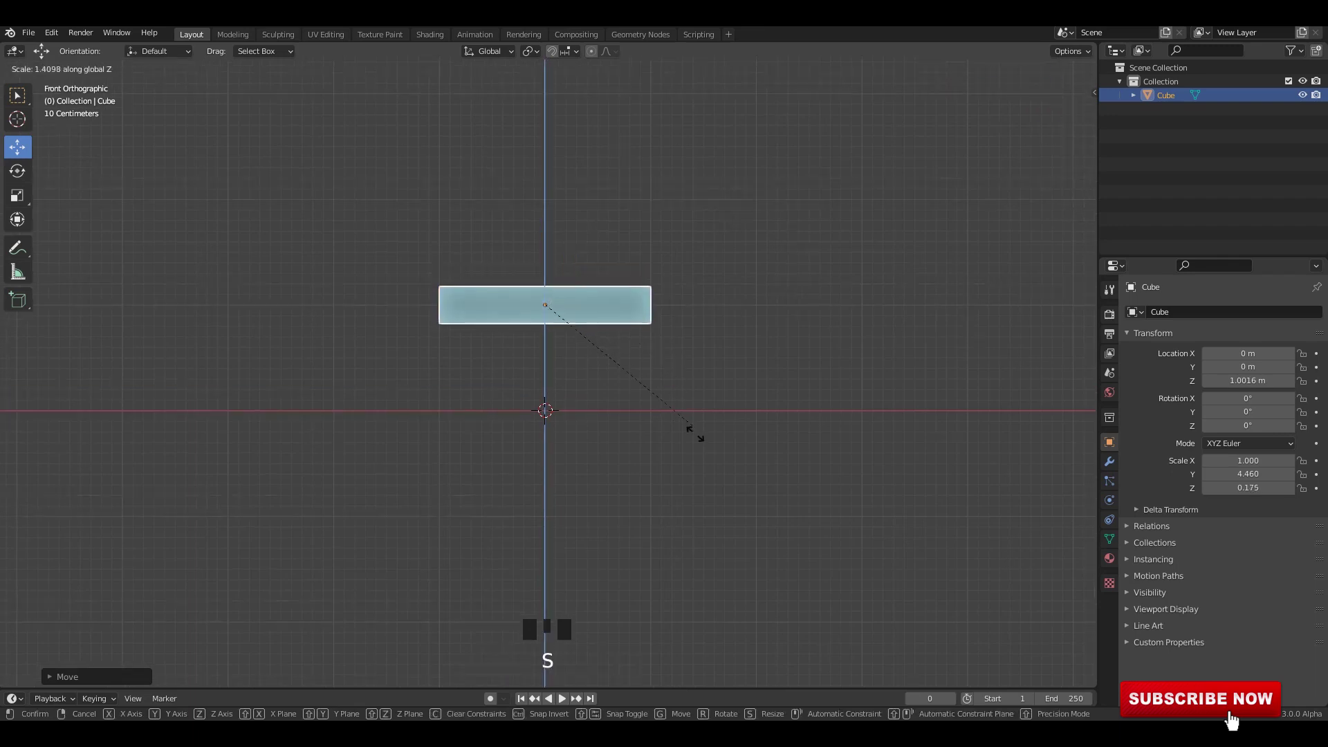
key("s")
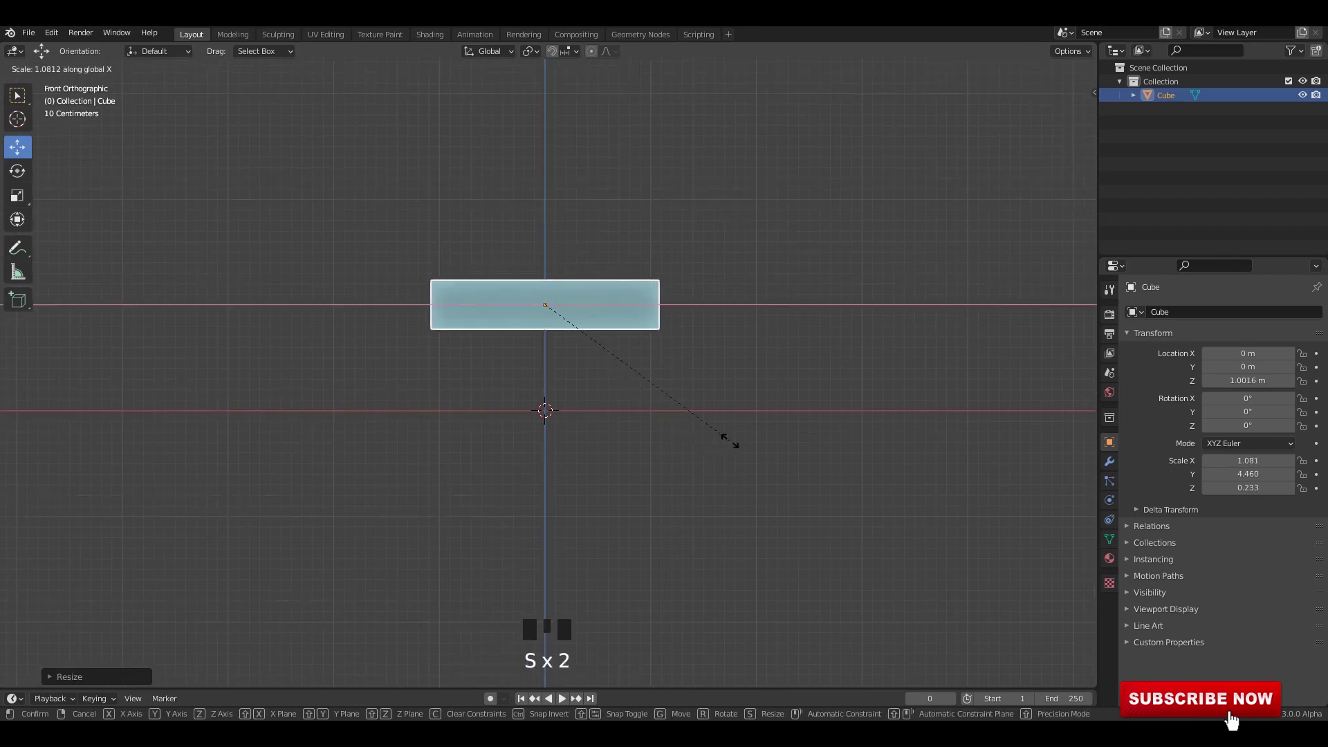
left_click(733, 442)
key("s")
key("z")
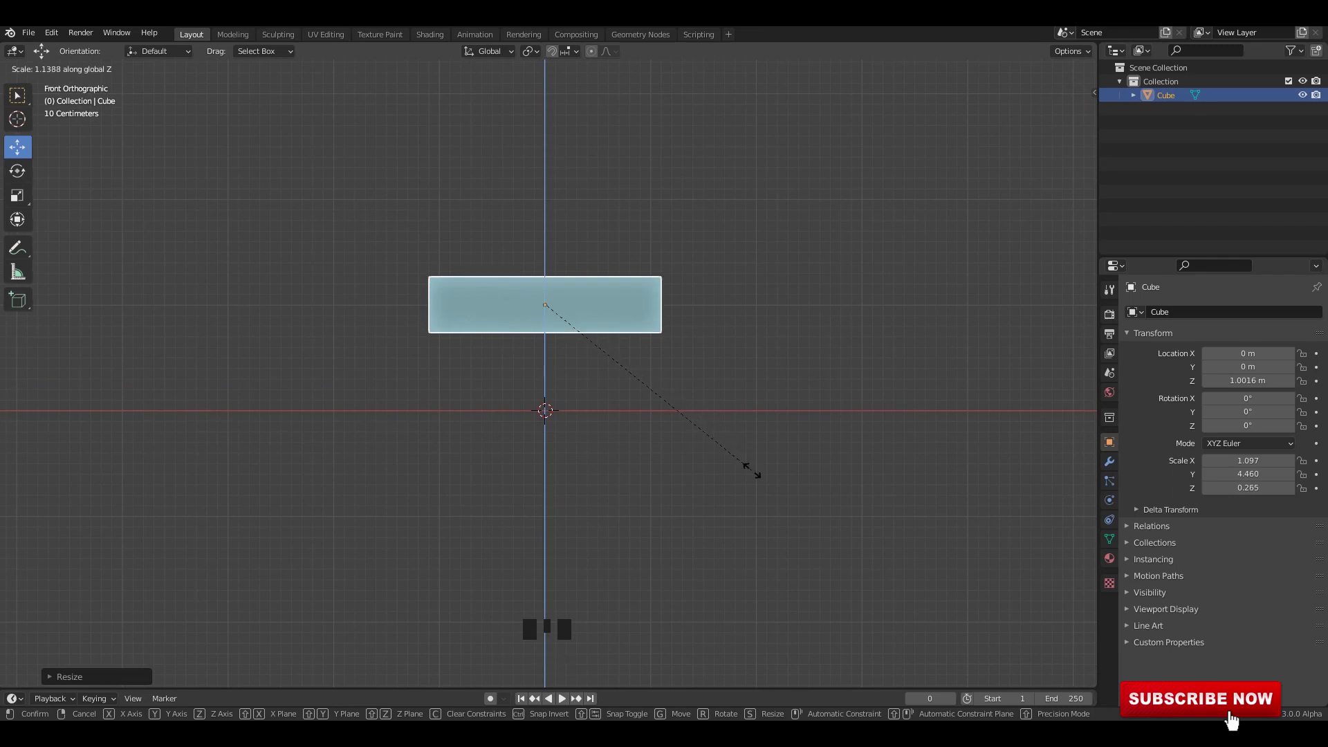
key("Escape")
Thicken the slab to a Z scale of about 0.397 and lower it to about 0.844 m.
middle_click_drag(737, 406, 631, 421)
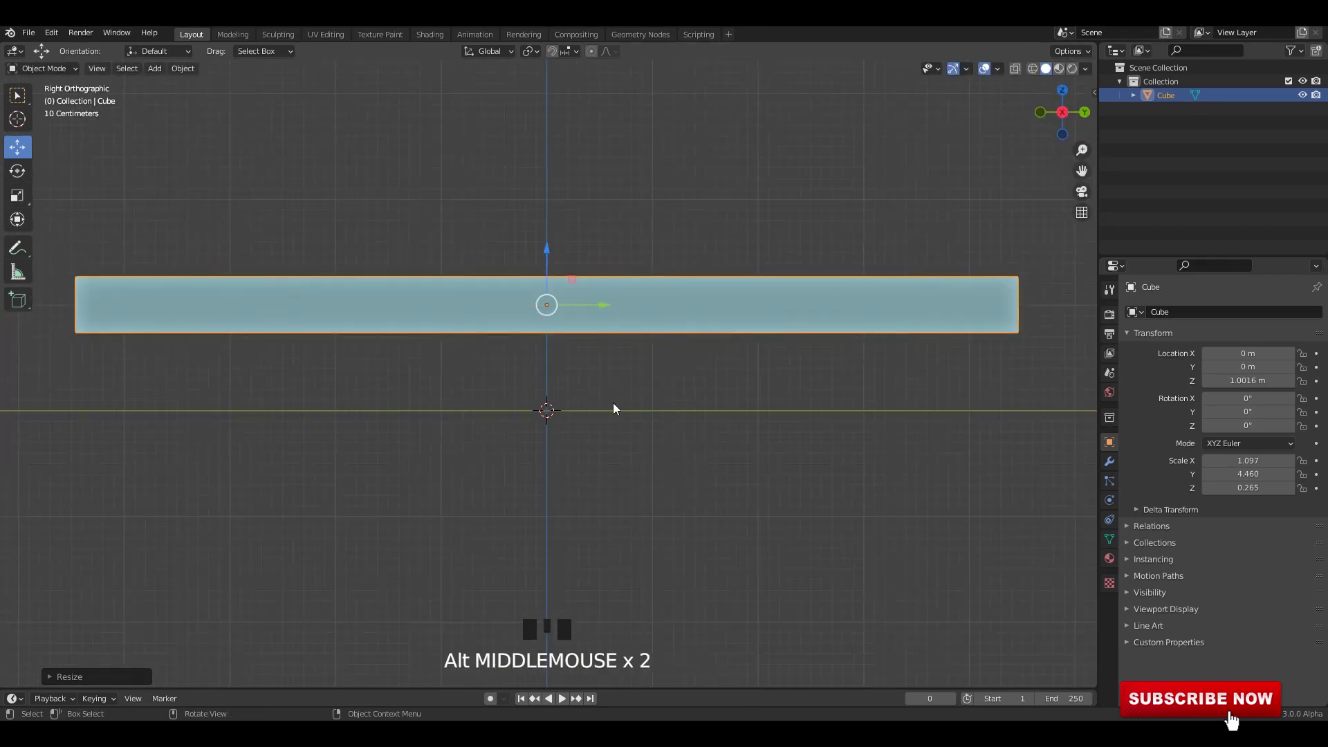
key("s")
key("z")
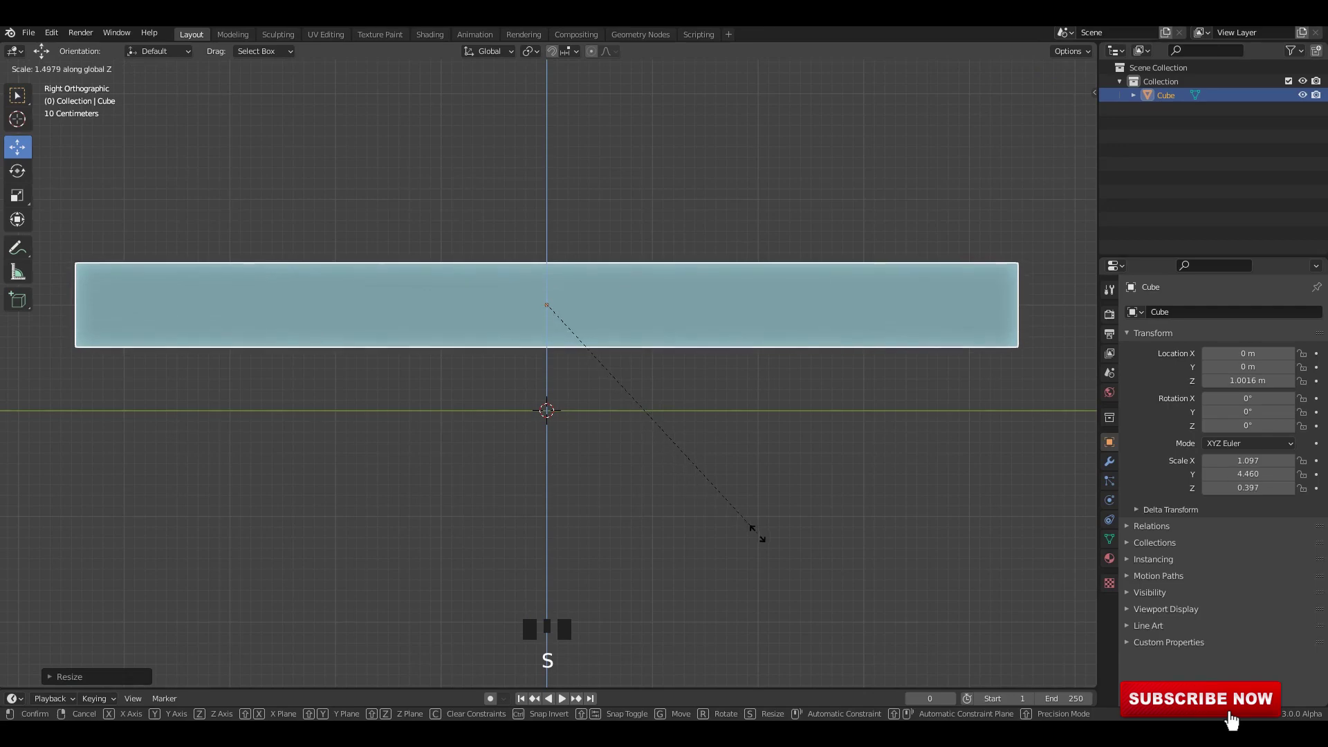
left_click(759, 534)
left_click_drag(542, 256, 765, 439)
Lengthen the slab to a Y scale of about 4.9 and widen it to an X scale of about 1.4.
key("s")
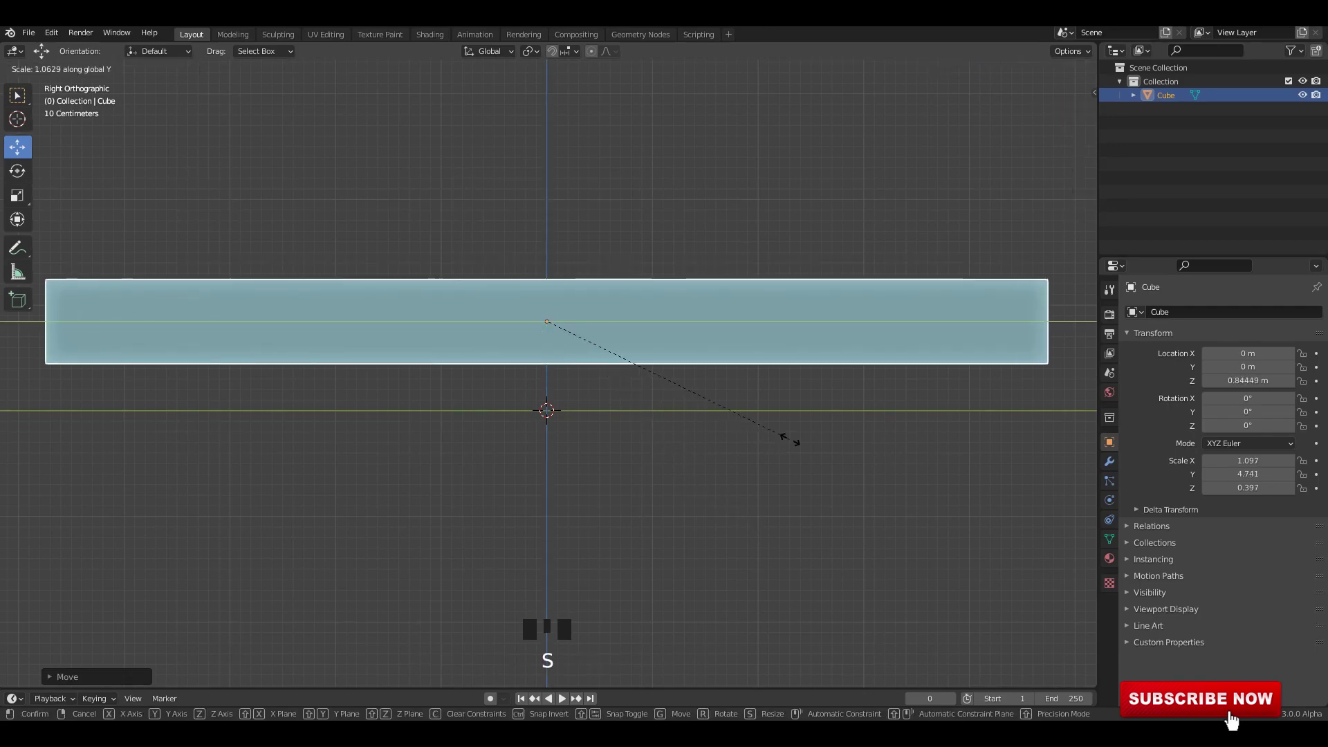
left_click(801, 438)
scroll(768, 415, "down", 4)
middle_click_drag(700, 370, 759, 371)
scroll(734, 377, "up", 2)
middle_click_drag(654, 379, 700, 383)
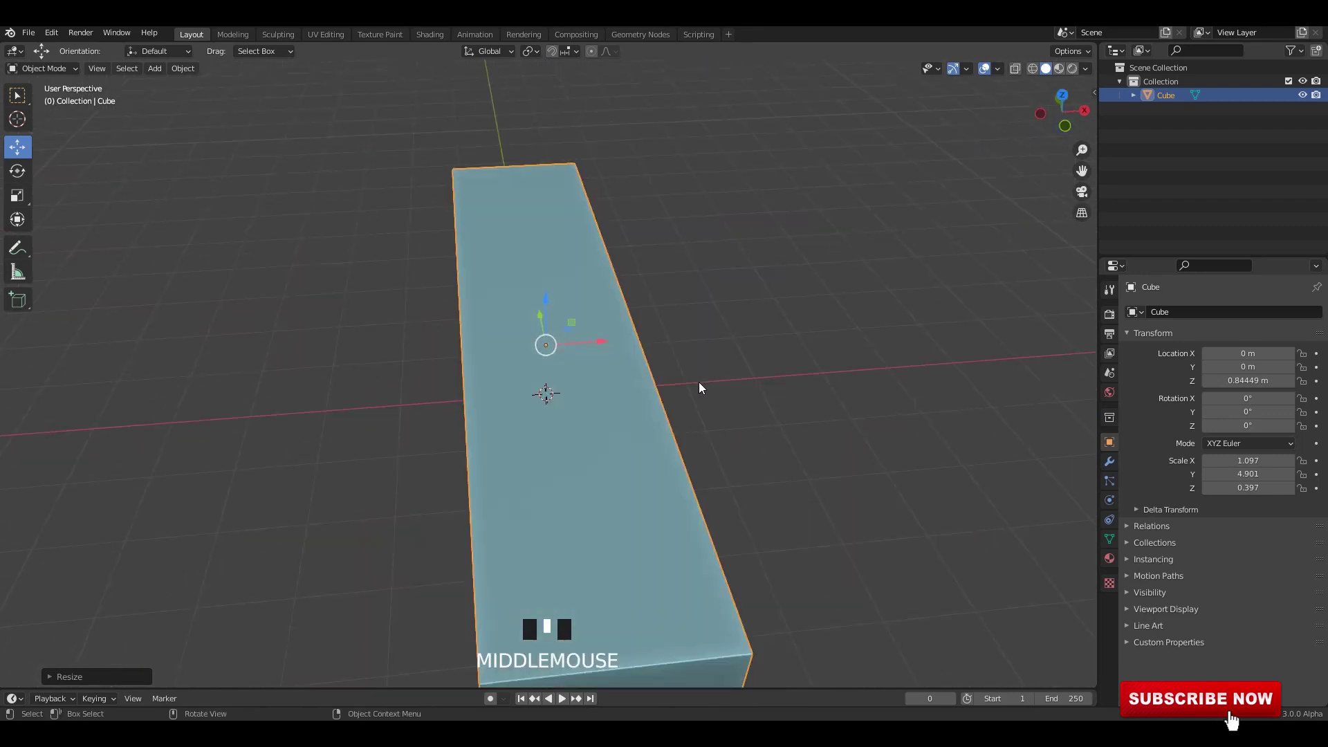
key("s")
key("x")
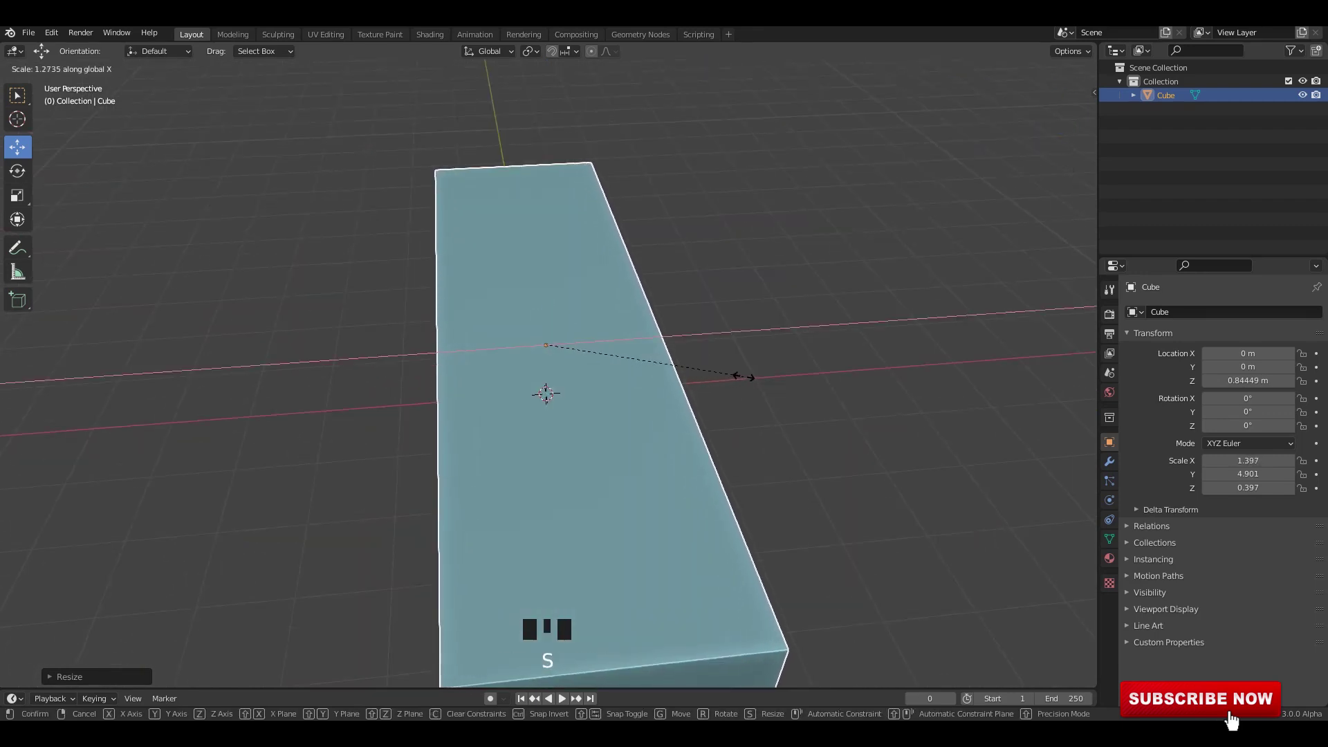
left_click(744, 376)
Apply all transforms to the slab so its location, rotation and scale are reset.
middle_click_drag(744, 377, 625, 369)
key("Tab")
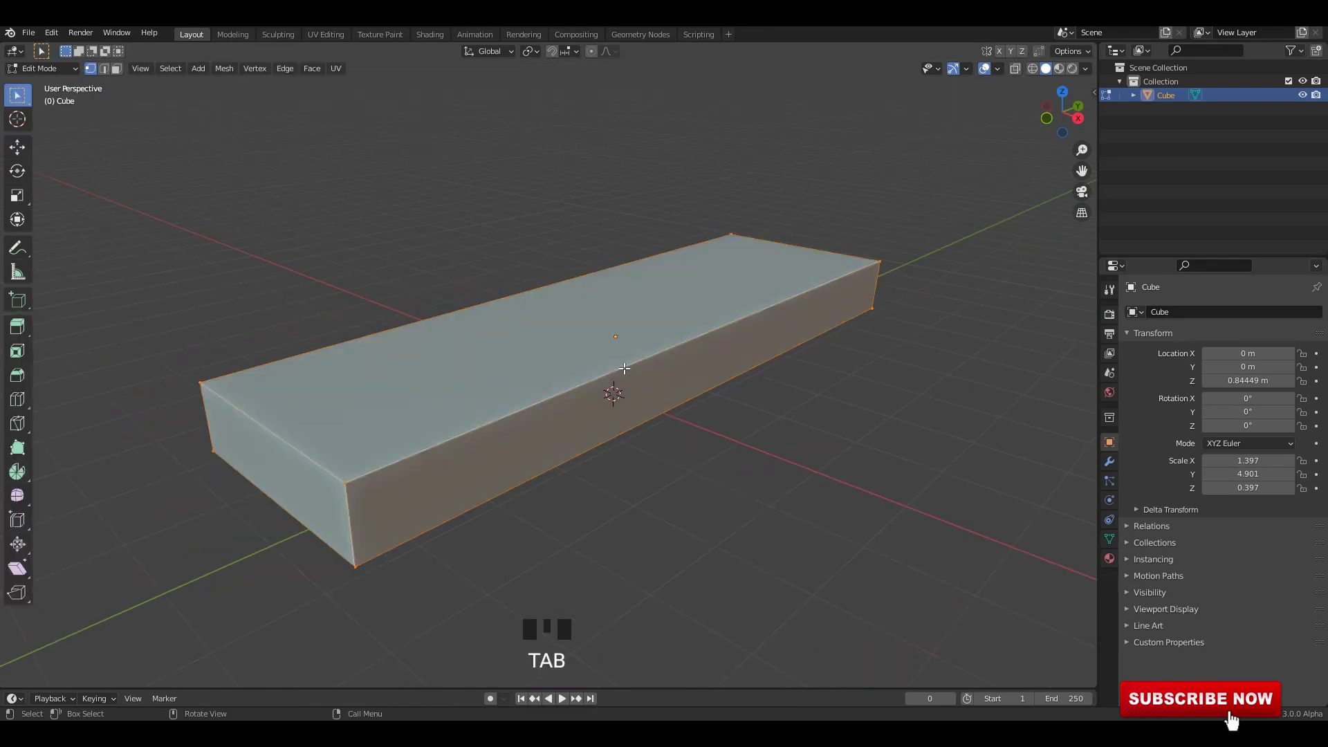
key("Tab")
left_click(679, 370)
key("ctrl+a")
left_click(660, 403)
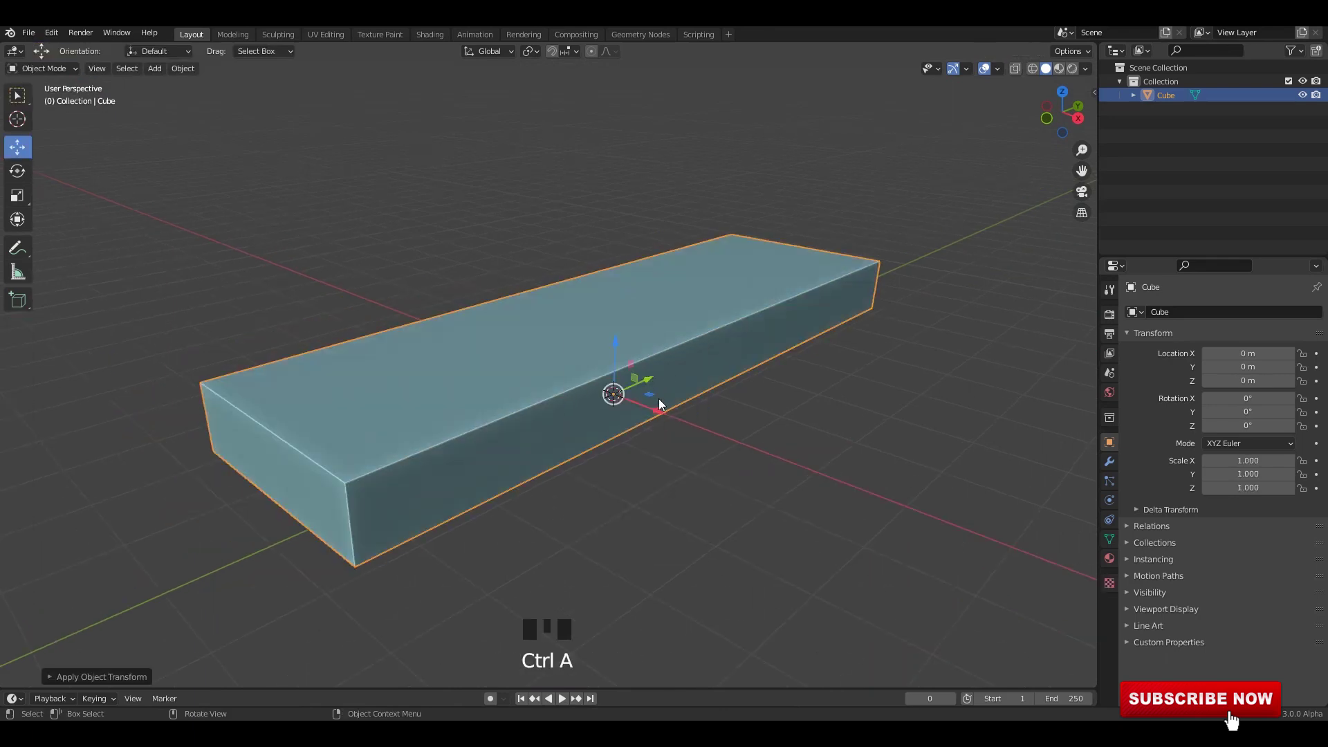
key("ctrl+s")
Try beveling all the slab's edges with 3 segments, about 0.07 m wide.
middle_click_drag(659, 405, 629, 377)
key("Tab")
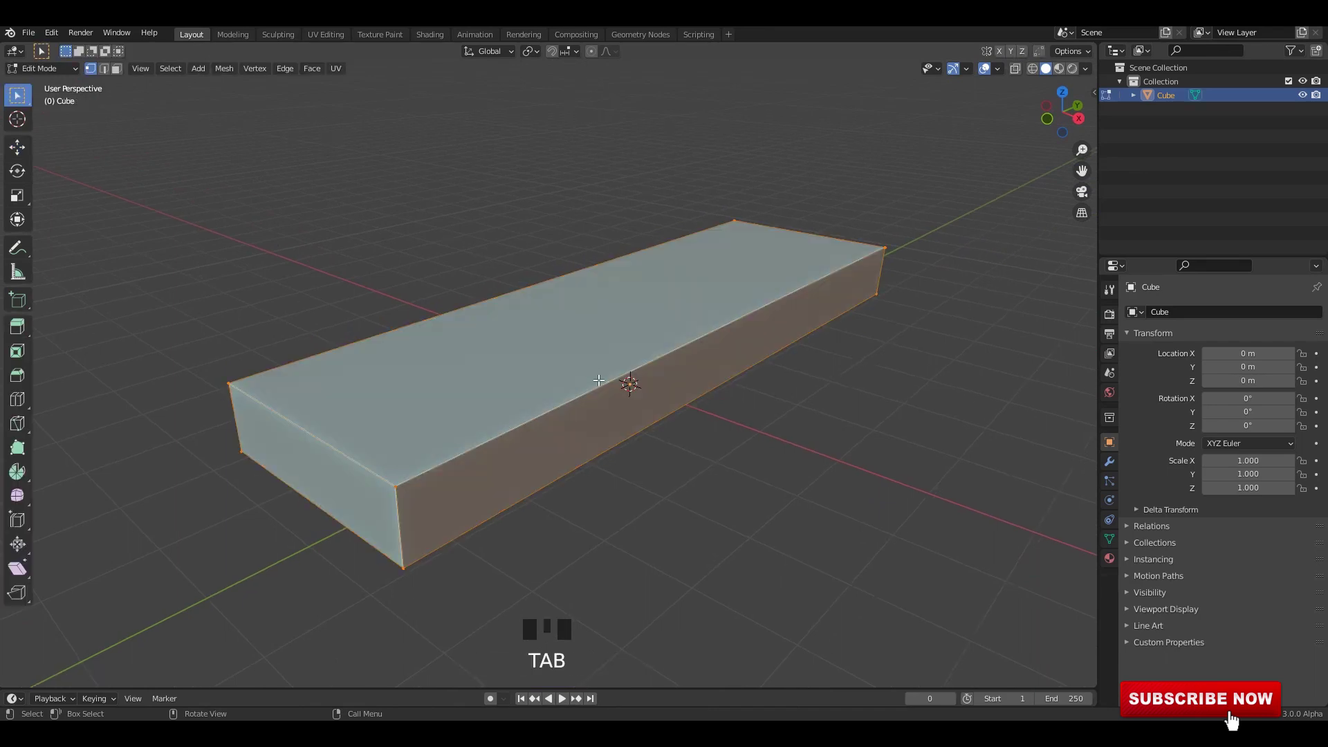
key("2")
scroll(664, 406, "up", 1)
middle_click_drag(664, 409, 740, 425, "shift")
key("ctrl+b")
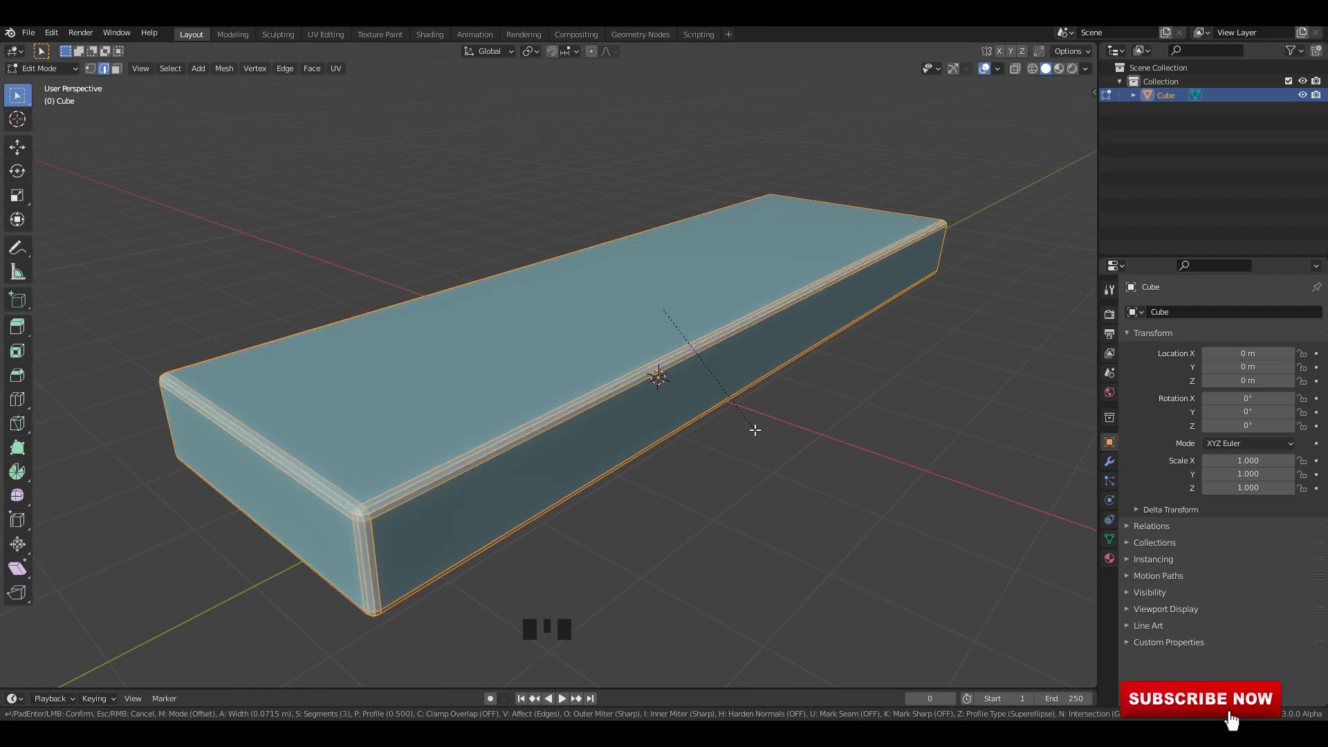
left_click(756, 433)
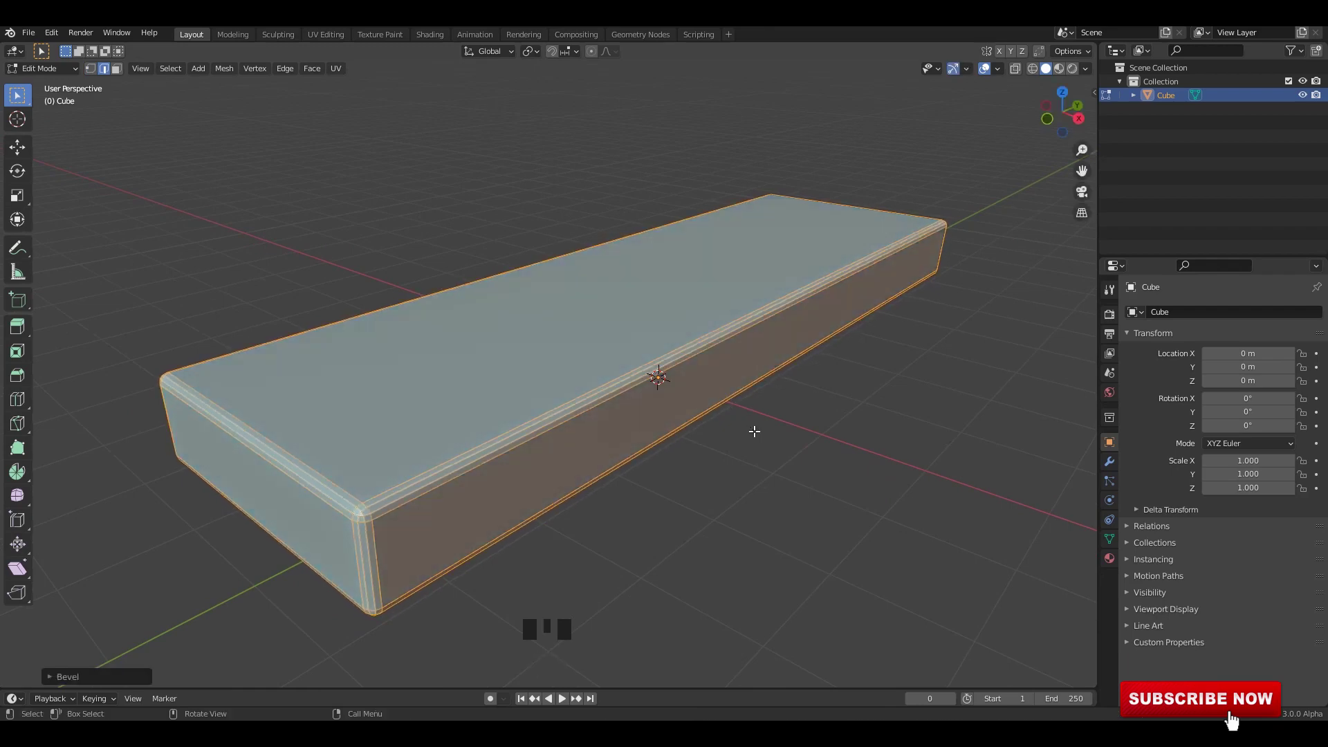
Try smooth shading on the beveled slab in object mode.
key("Tab")
right_click(745, 331)
left_click(745, 331)
middle_click_drag(764, 342, 717, 334)
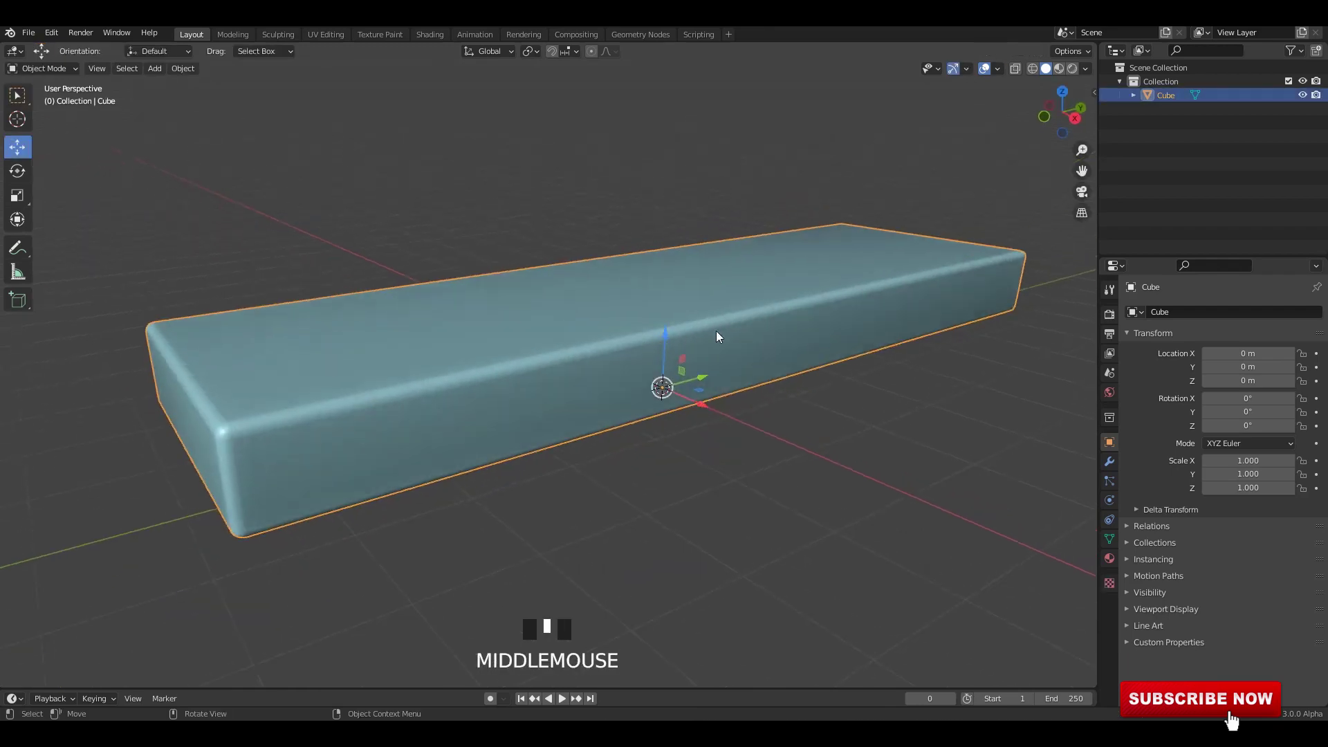
scroll(720, 341, "up", 2)
Undo the smooth shading and the edge bevel, and return the slab to object mode.
key("ctrl+z")
key("ctrl+z")
key("ctrl+z")
key("ctrl+z")
key("ctrl+z")
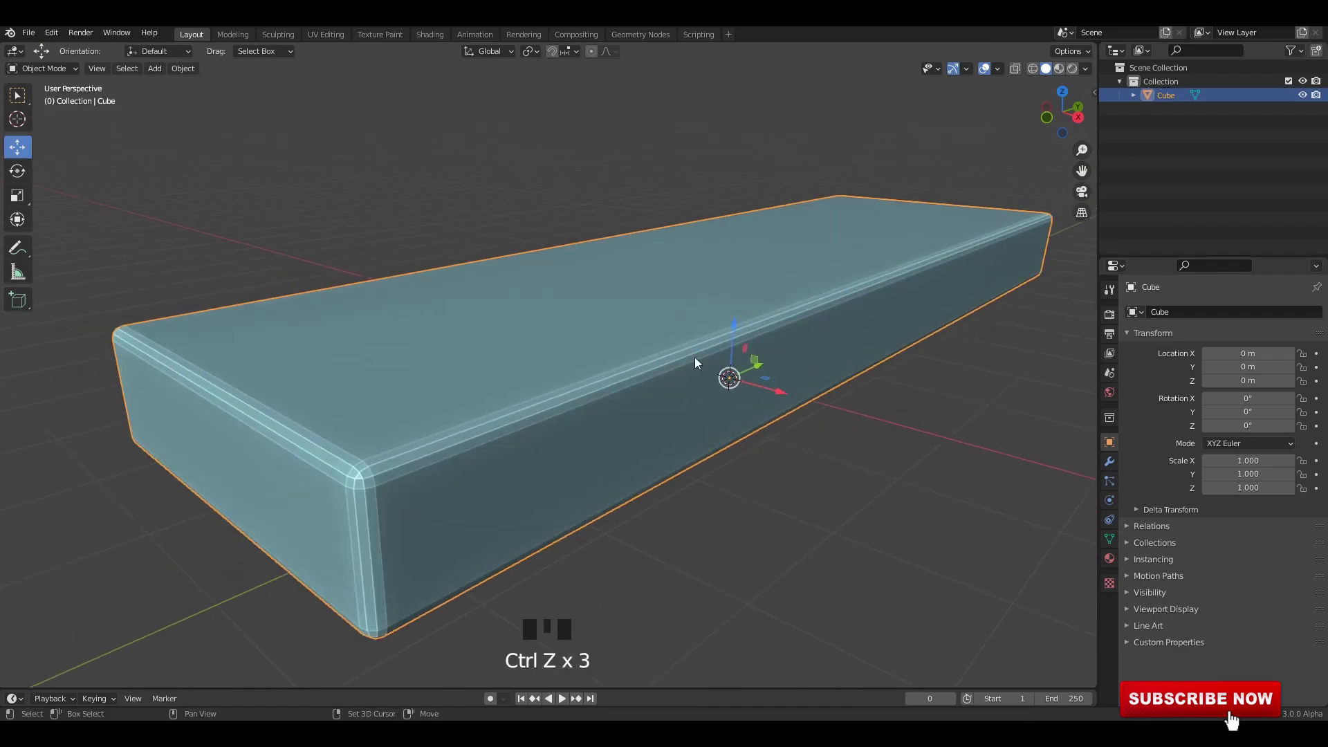
scroll(763, 386, "down", 3)
key("Tab")
Duplicate the slab in place and move the copy straight up along Z above the original.
left_click(715, 353)
left_click(712, 350)
key("shift+d")
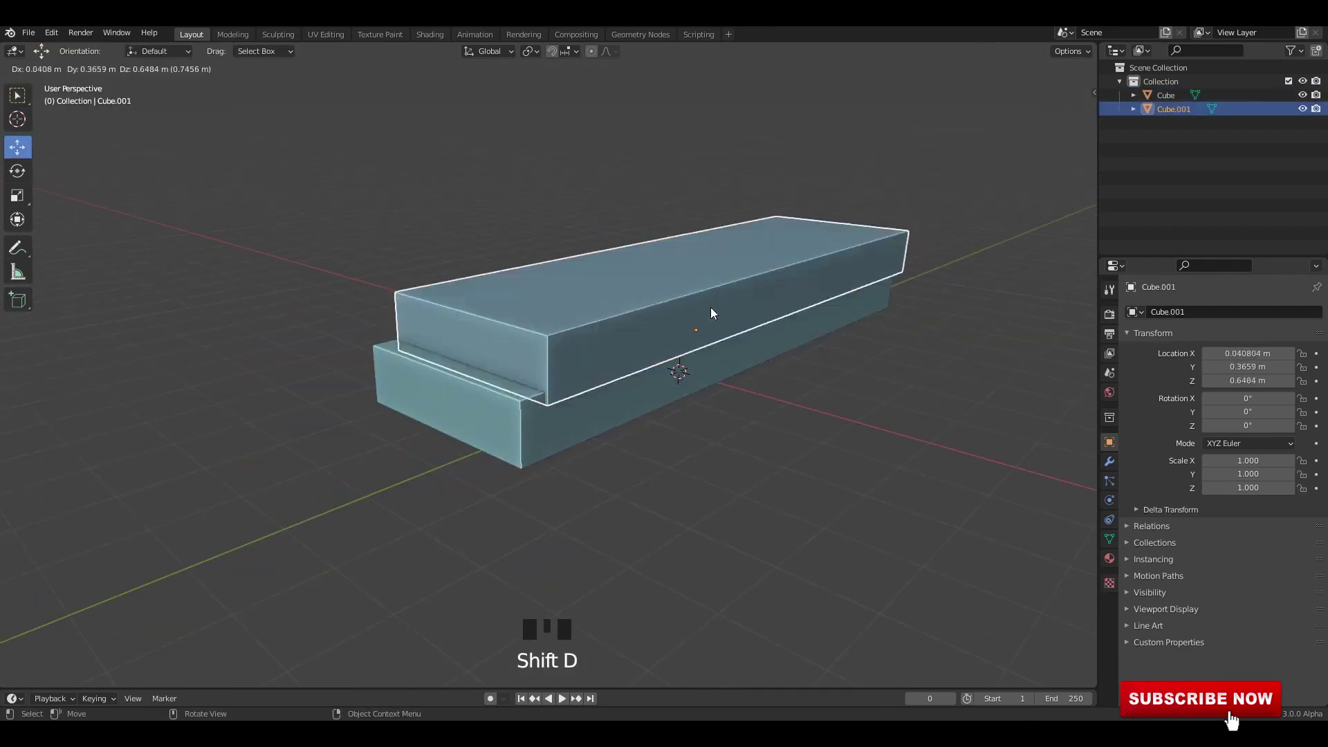
right_click(711, 307)
left_click_drag(687, 327, 694, 202)
Bevel all edges of the lower slab with a narrow width and return to object mode.
left_click(638, 387)
left_click(638, 392)
key("Tab")
scroll(638, 392, "up", 2)
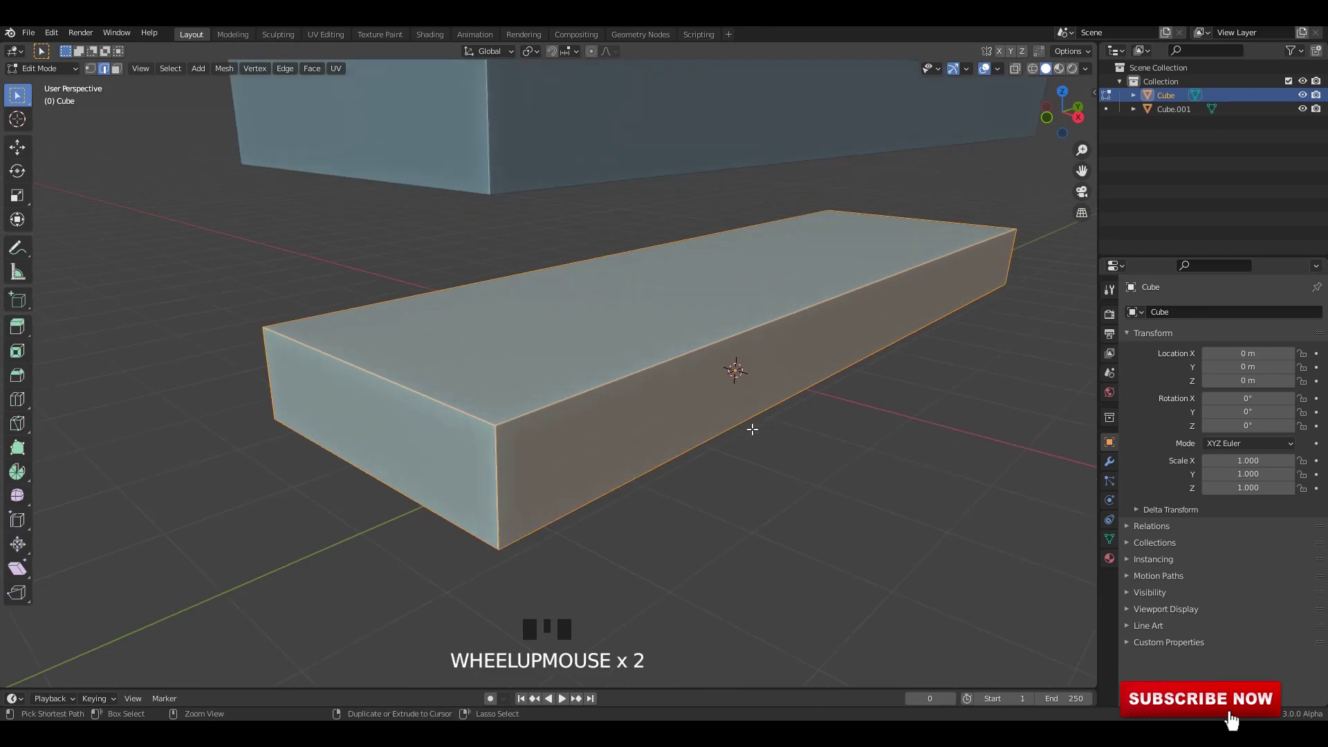
key("ctrl+b")
left_click(748, 329)
key("Tab")
scroll(704, 339, "down", 1)
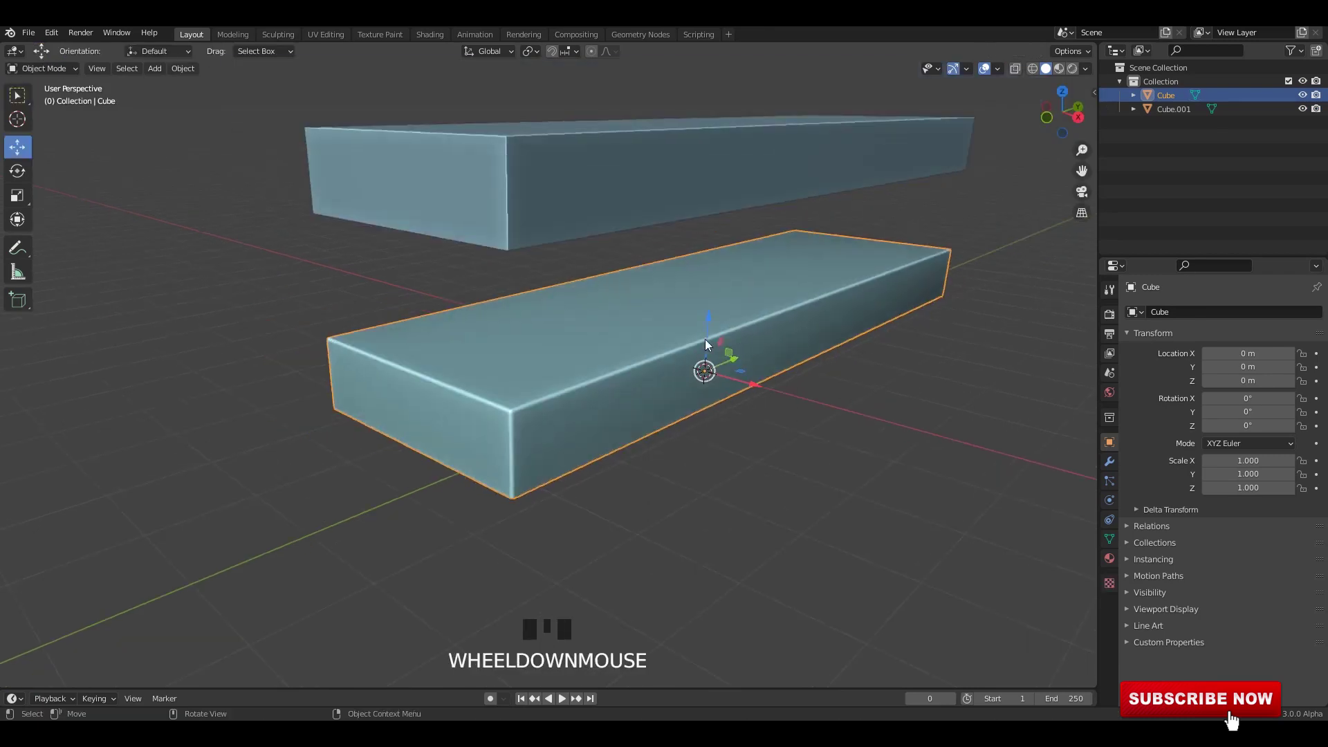
Enable Auto Smooth at 30° in the lower slab's normals settings.
left_click(1110, 539)
left_click(1162, 549)
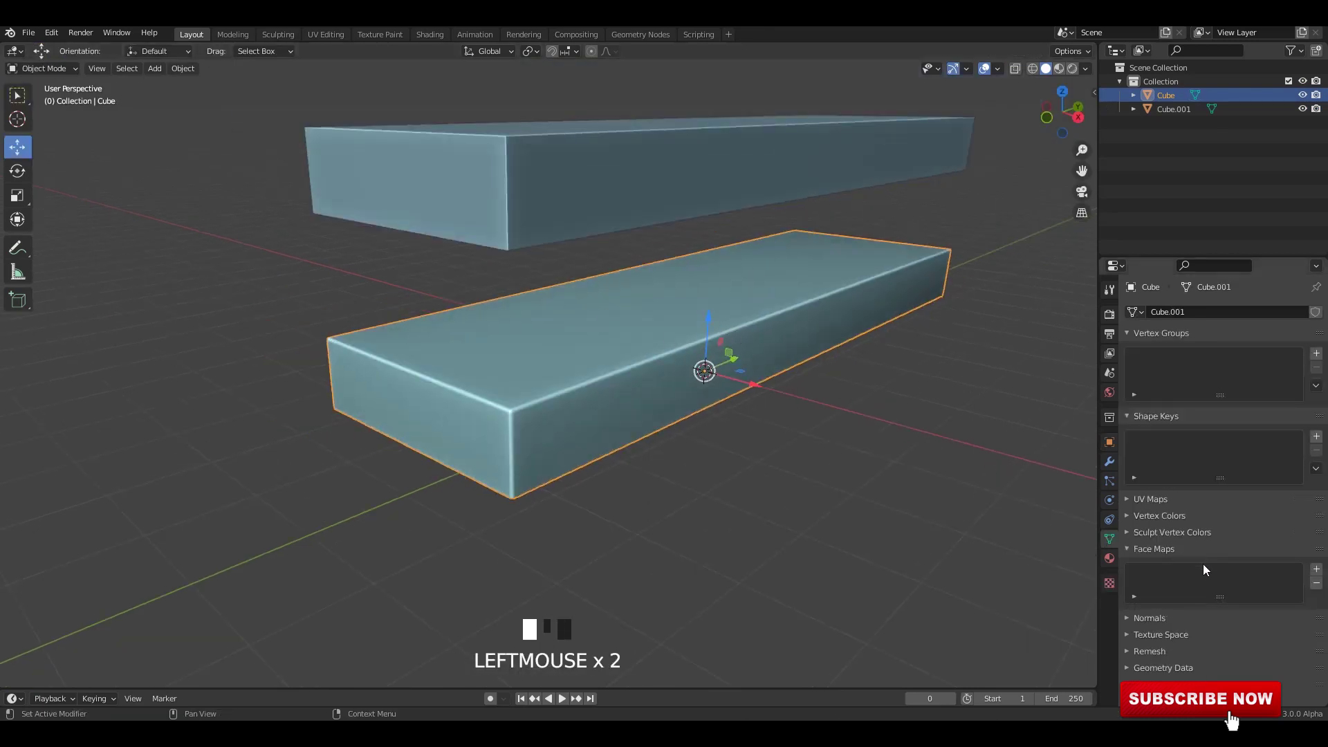
left_click(1145, 549)
left_click(1203, 588)
left_click(853, 421)
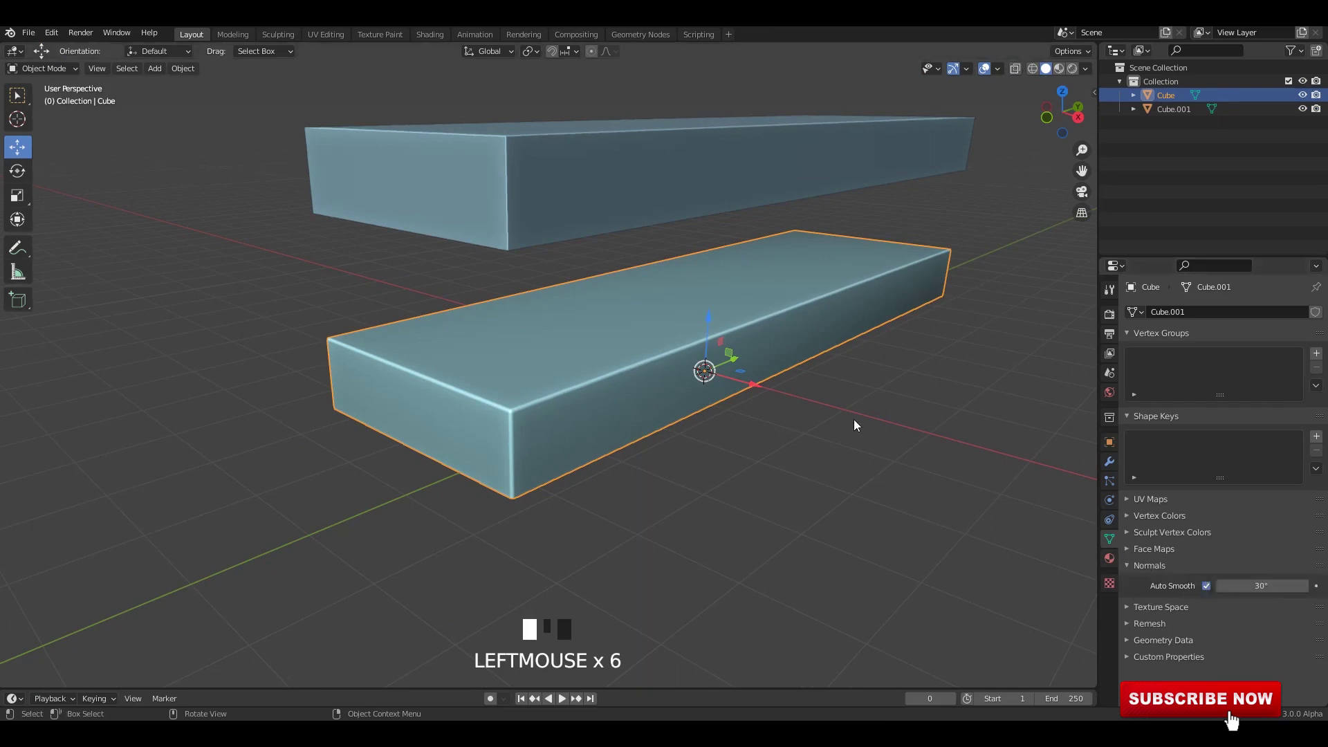
Scale the upper slab along Y to about a third of its length and lower it close to the base.
left_click(792, 152)
left_click(842, 305)
left_click(760, 169)
left_click_drag(760, 169, 759, 169)
middle_click_drag(768, 174, 830, 257, "alt")
middle_click_drag(830, 257, 892, 279, "alt")
middle_click_drag(979, 309, 995, 453, "shift")
key("s")
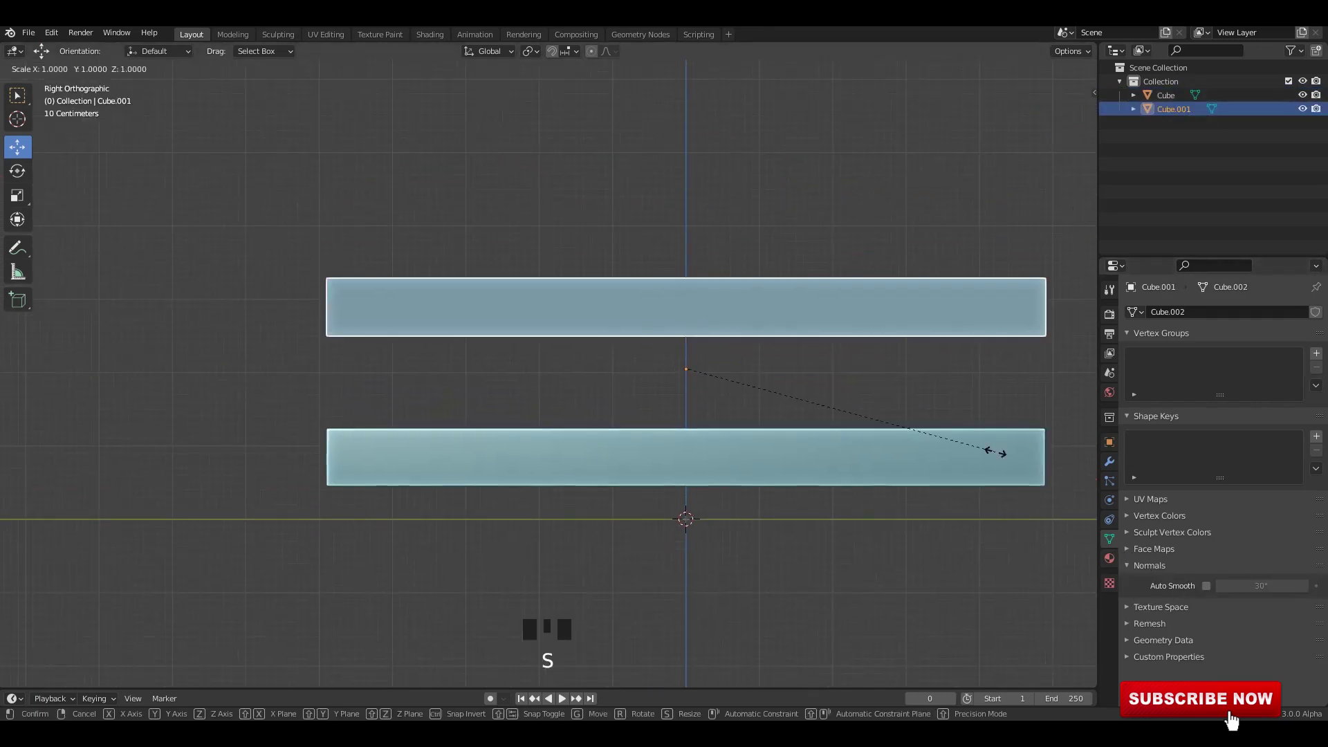
right_click(913, 430)
key("s")
key("y")
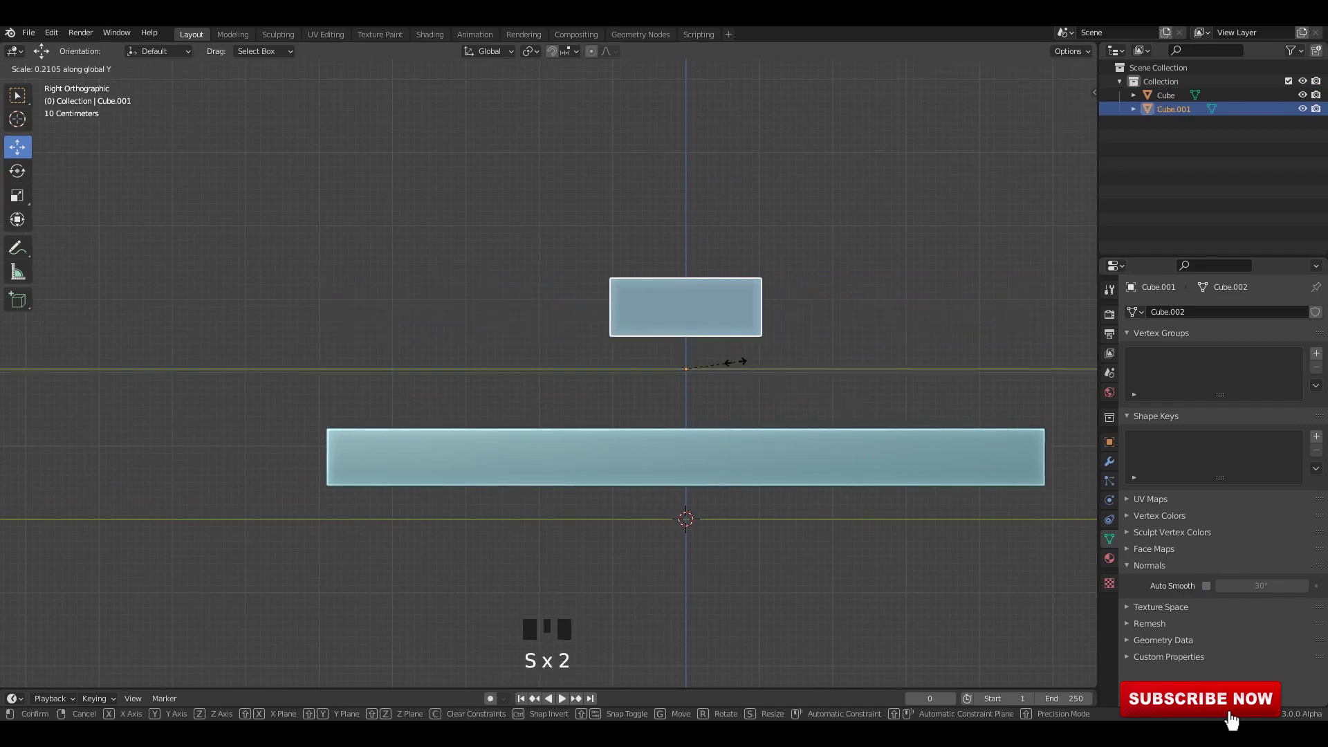
left_click(758, 364)
left_click_drag(682, 320, 712, 410)
Apply the shortened block's object transform and set its origin to its geometry.
key("ctrl+a")
left_click(711, 413)
right_click(711, 408)
mouse_move(657, 454)
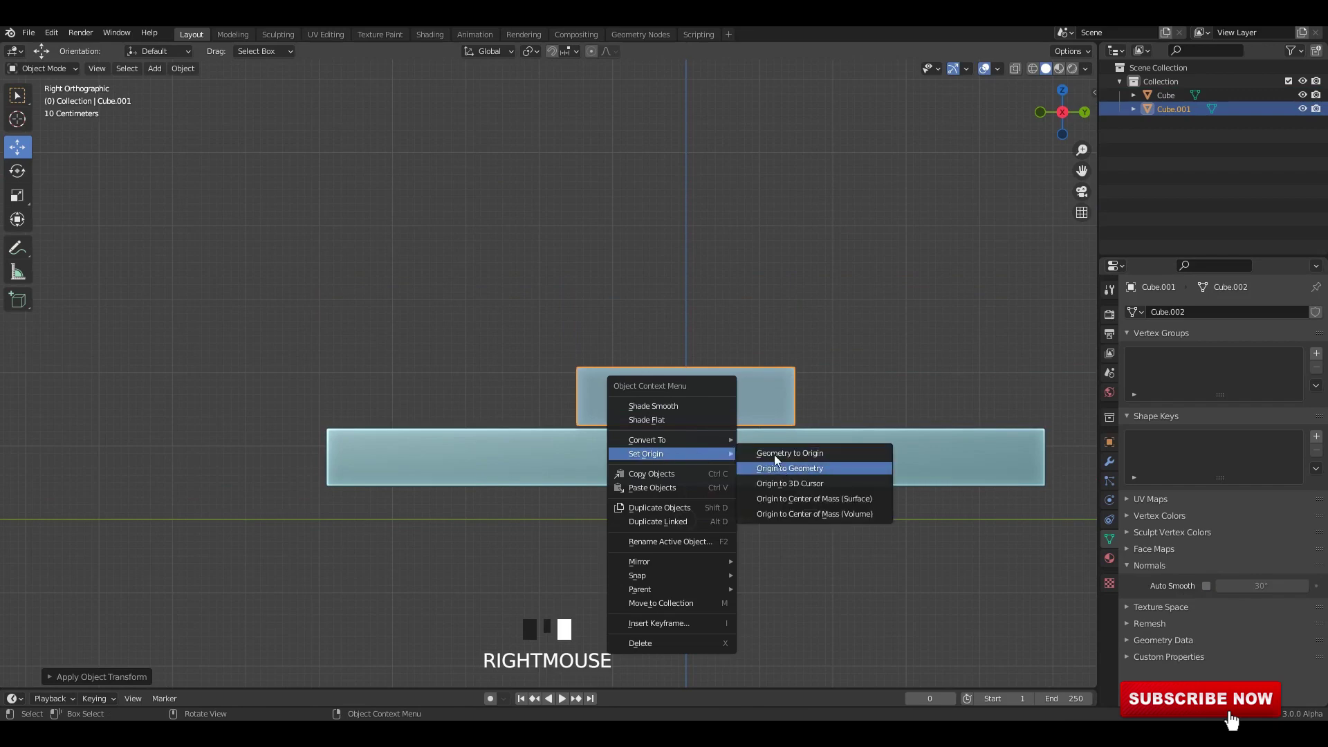
left_click(771, 469)
Move the shortened block along Y to the negative-Y end of the base.
key("g")
key("y")
left_click_drag(502, 406, 496, 406)
Narrow the block slightly along Y, align it with the base's end, and save the file.
middle_click_drag(609, 396, 702, 415, "alt")
middle_click_drag(712, 408, 744, 405, "shift")
middle_click_drag(744, 405, 761, 419, "shift")
middle_click_drag(761, 419, 783, 428, "shift")
key("s")
key("x")
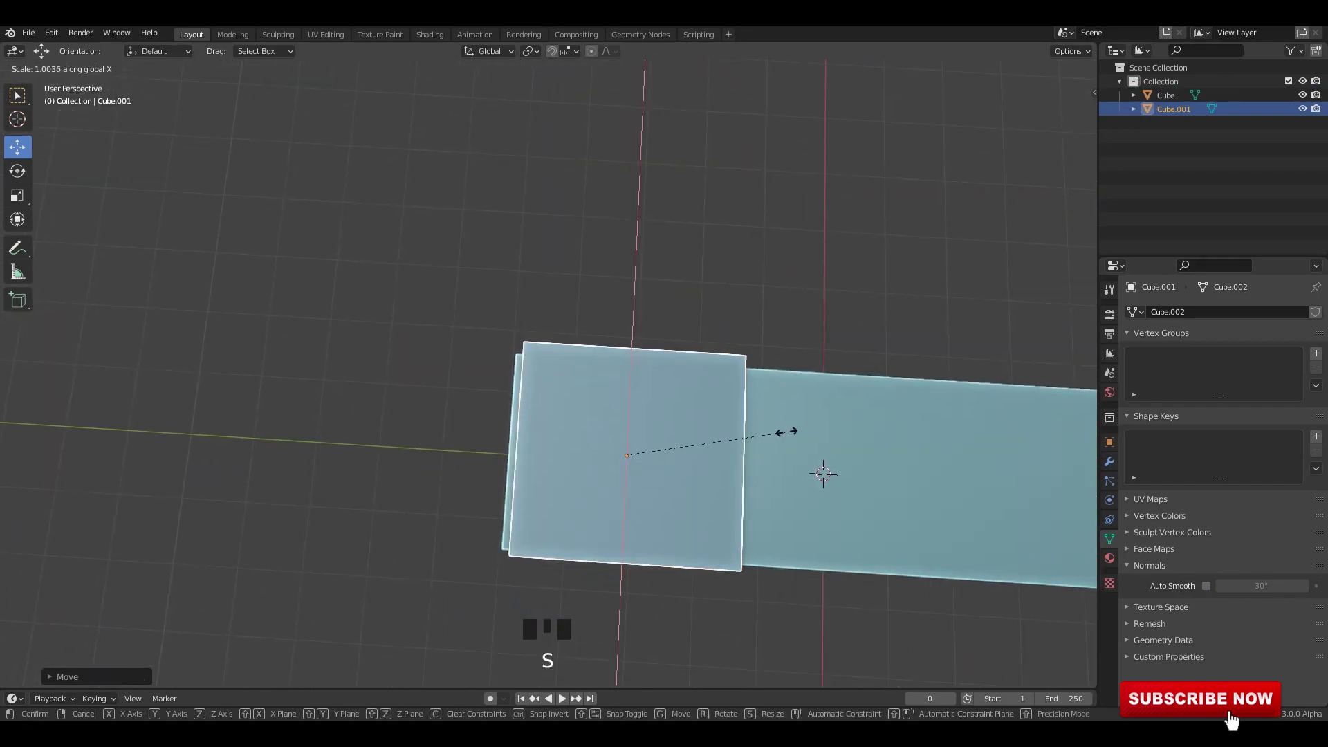
left_click(757, 446)
left_click_drag(672, 462, 661, 461)
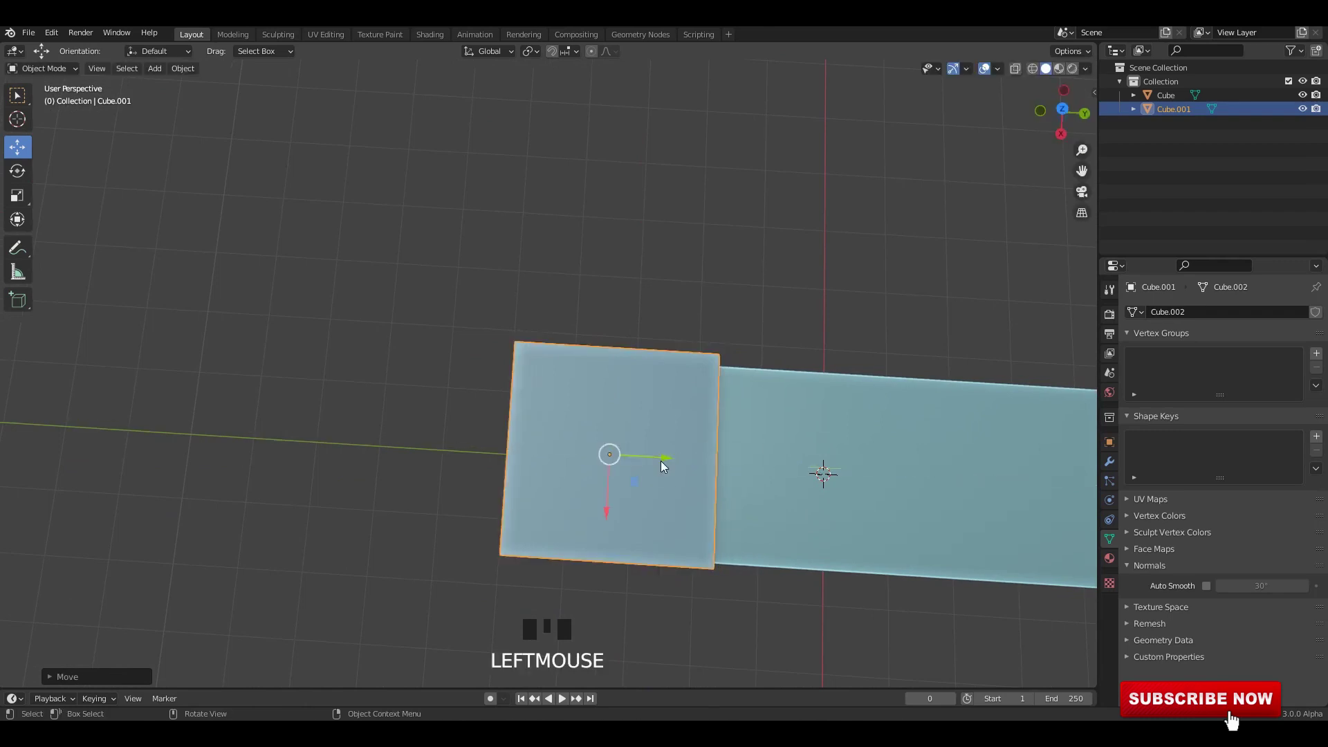
key("ctrl+s")
Isolate the upper block in local view and reduce its height slightly along Z.
middle_click_drag(662, 461, 779, 381)
key("slash")
key("Tab")
key("Tab")
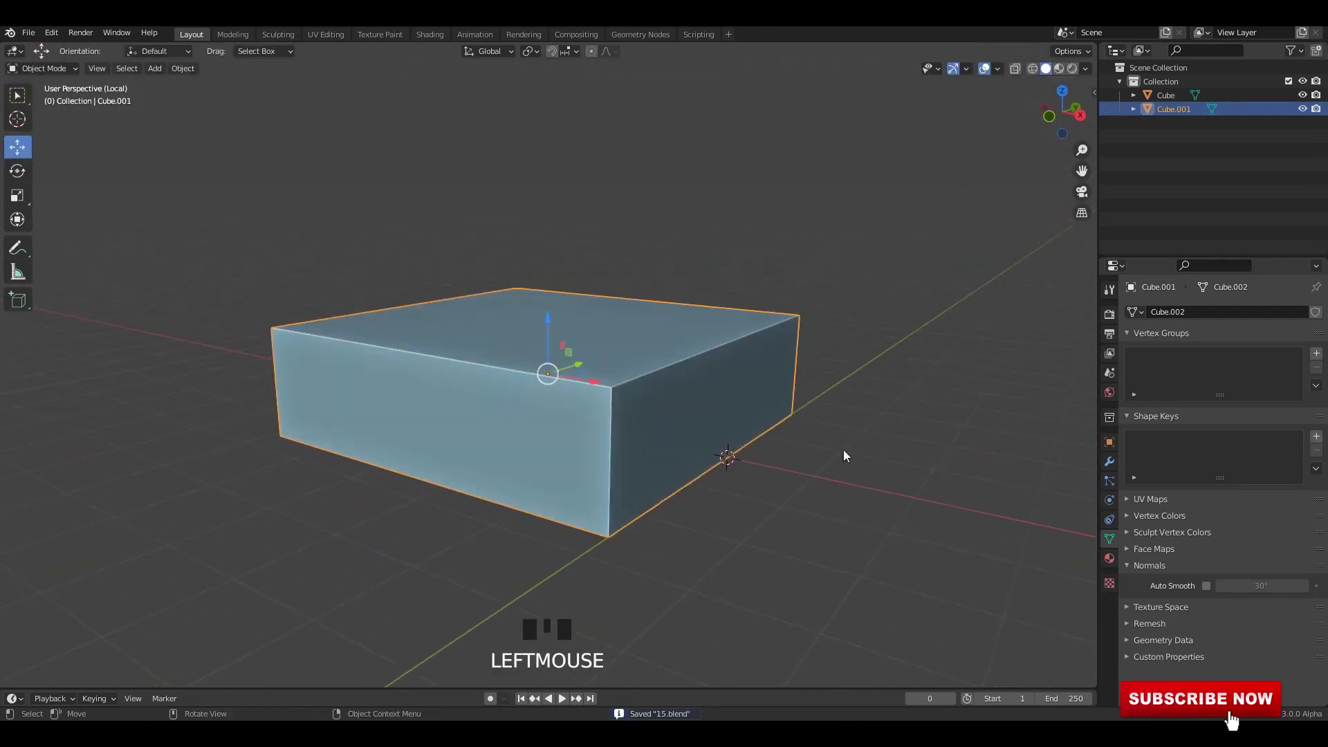
key("s")
key("z")
left_click(827, 441)
middle_click_drag(824, 439, 780, 409)
Try beveling all edges of the block with 3 segments and adding a centered loop cut.
key("Tab")
scroll(685, 388, "up", 3)
key("ctrl+b")
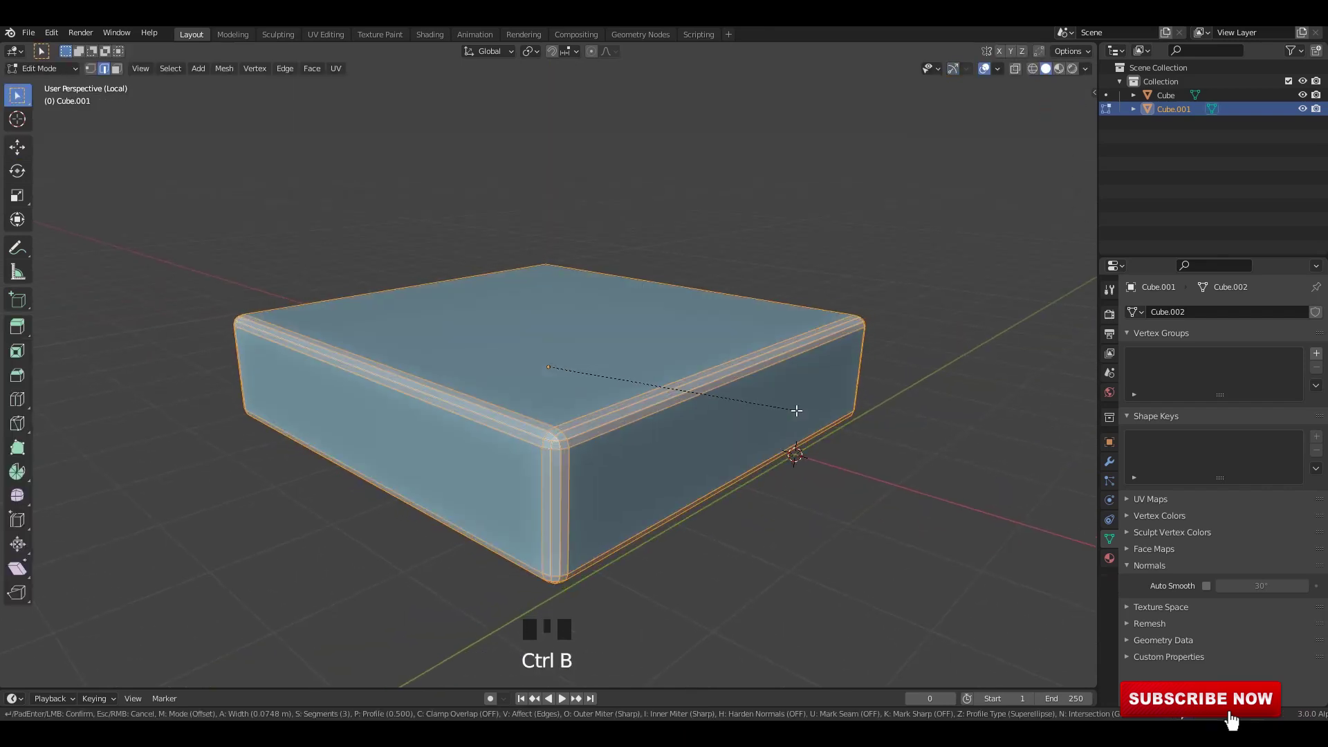
left_click(791, 411)
right_click(774, 339)
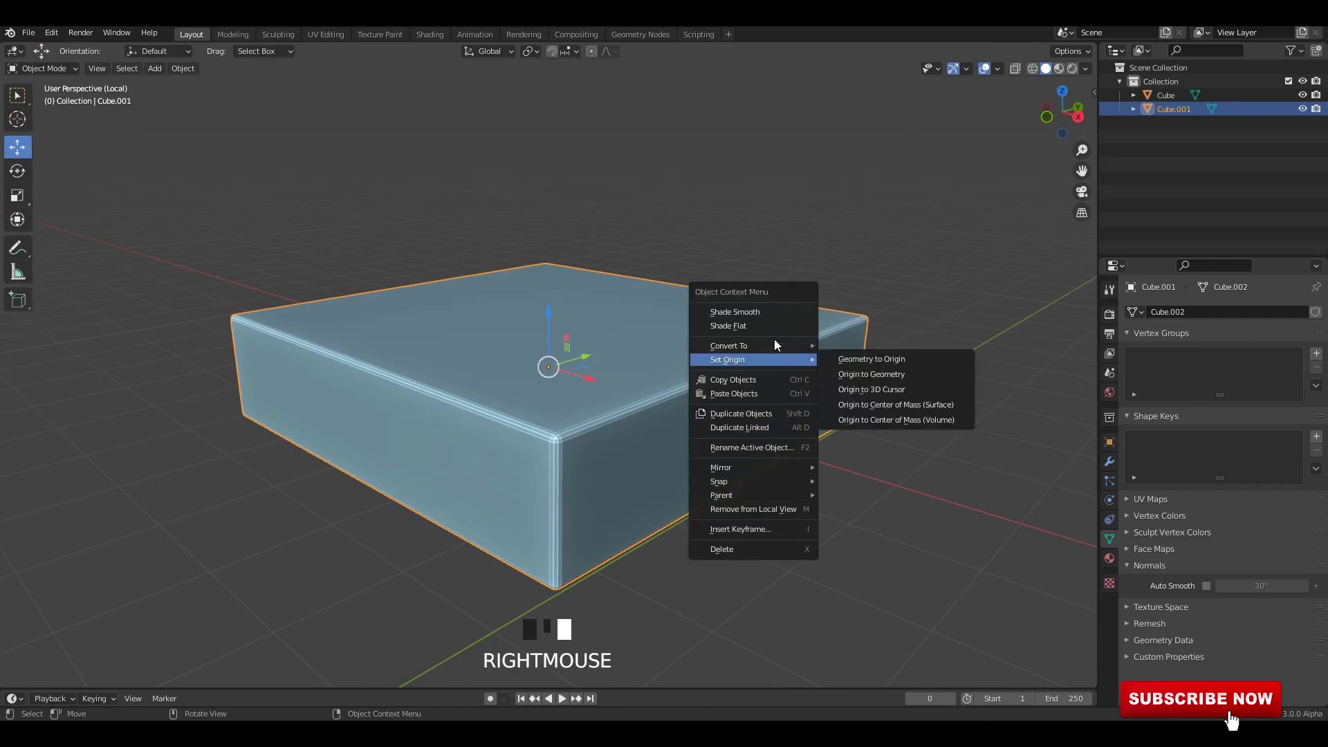
left_click(762, 359)
key("Tab")
key("ctrl+r")
middle_click(765, 409)
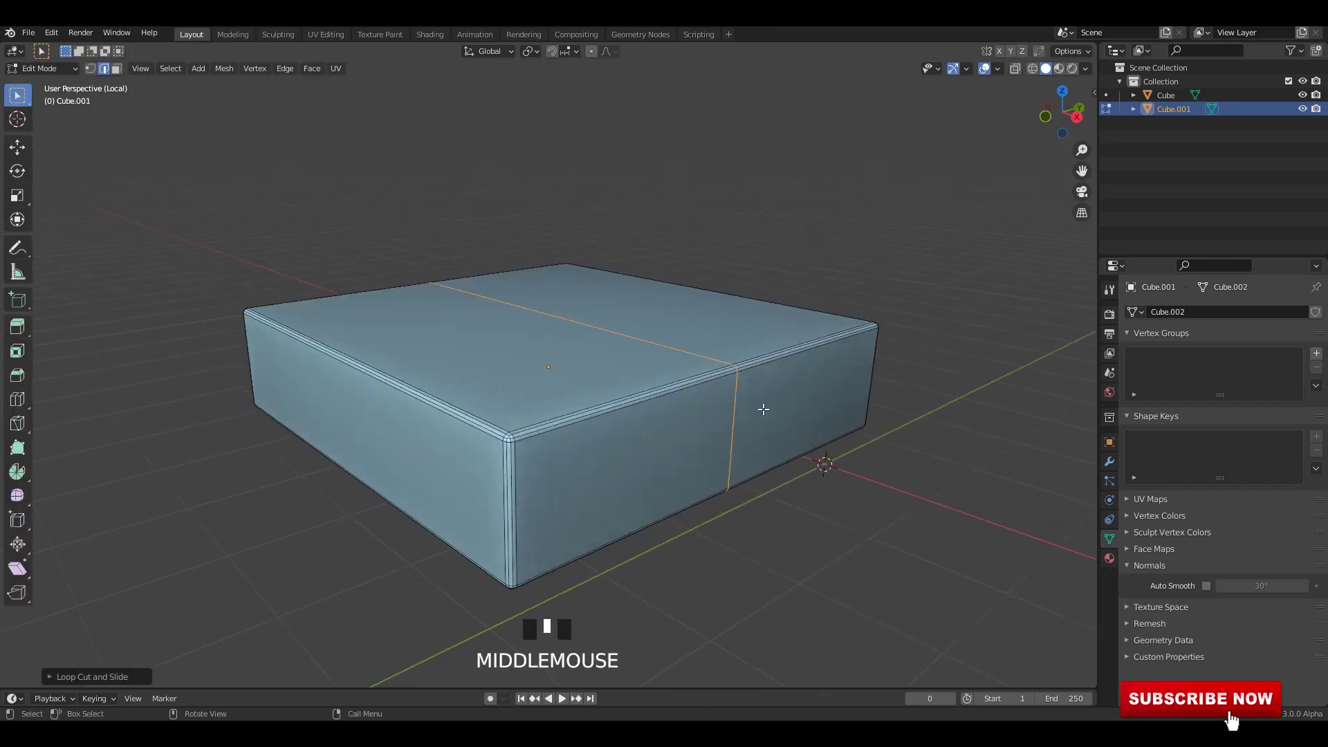
Undo the loop cut and the edge bevel on the block.
key("ctrl+z")
key("ctrl+z")
key("ctrl+z")
key("ctrl+z")
key("ctrl+z")
key("ctrl+z")
key("ctrl+z")
key("ctrl+z")
key("ctrl+z")
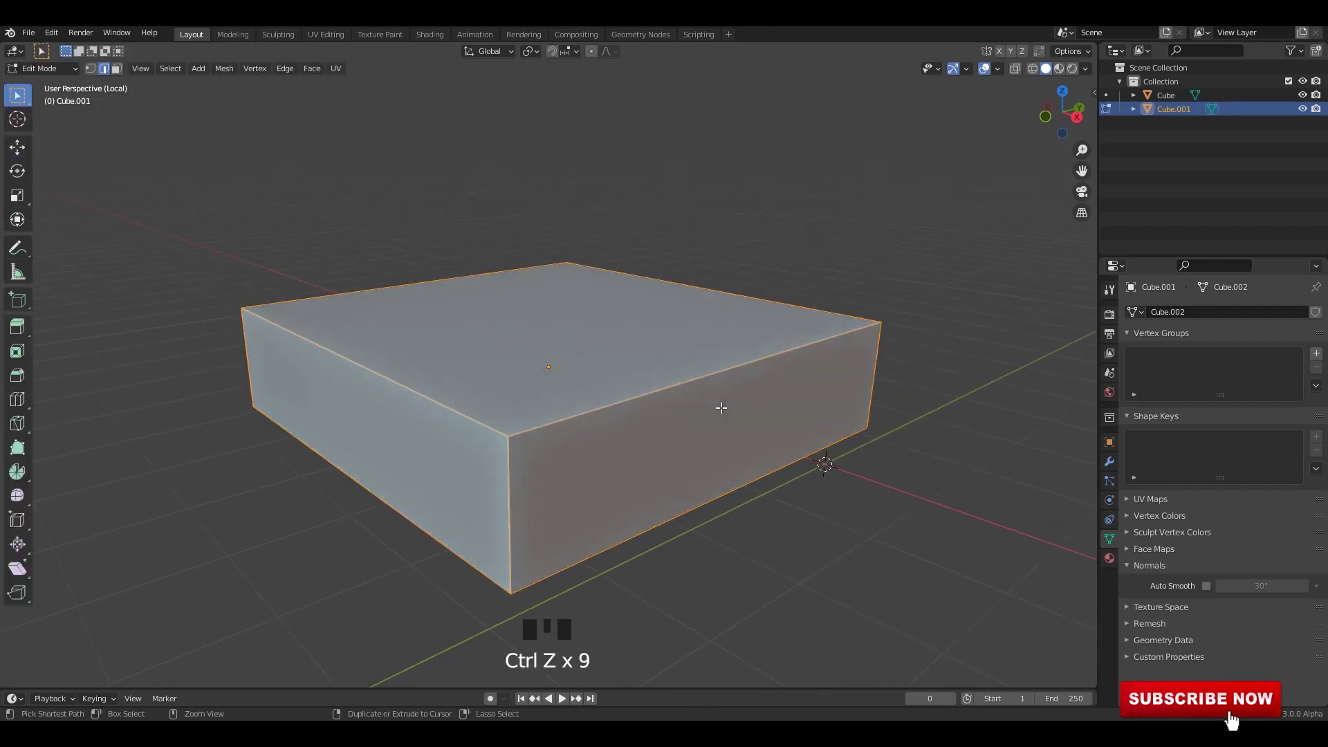
Add a centered loop cut across the block and scale it up along Z to bulge the middle.
key("ctrl+r")
left_click(786, 436)
key("s")
key("z")
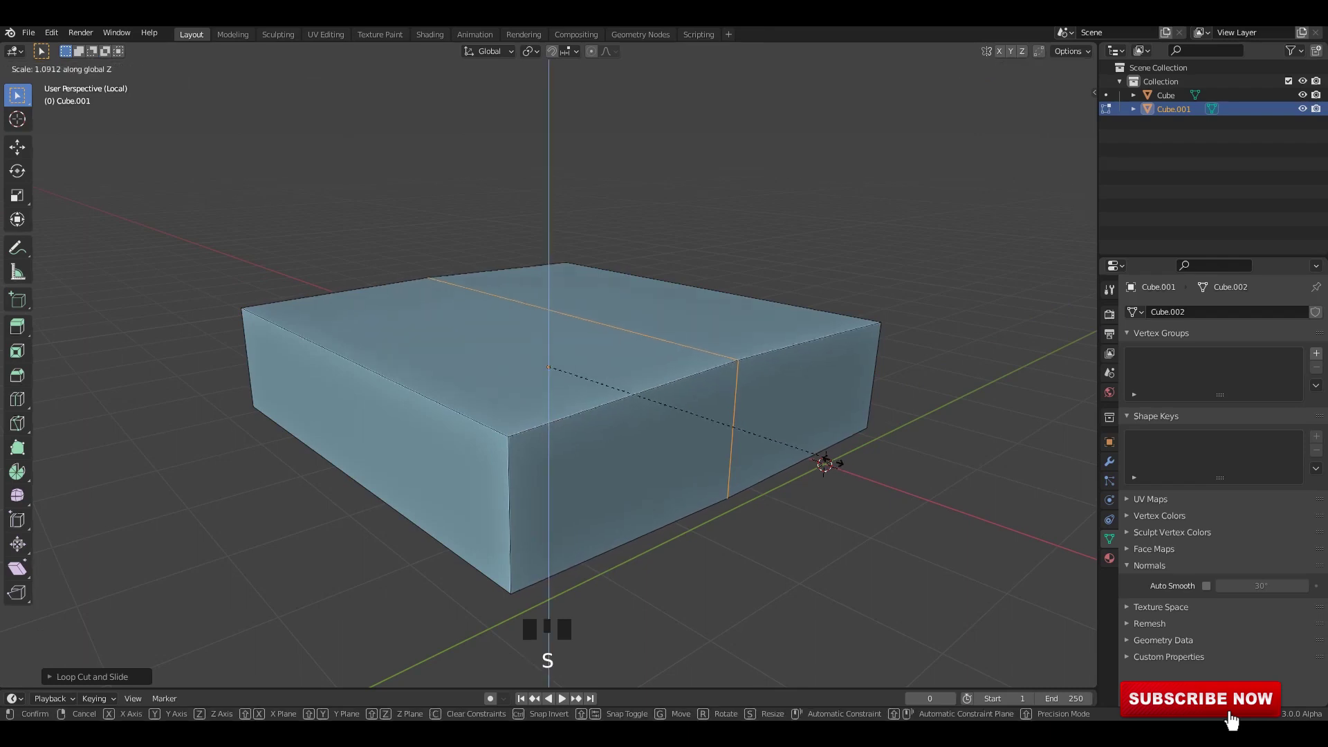
left_click(844, 465)
middle_click_drag(583, 315, 583, 315)
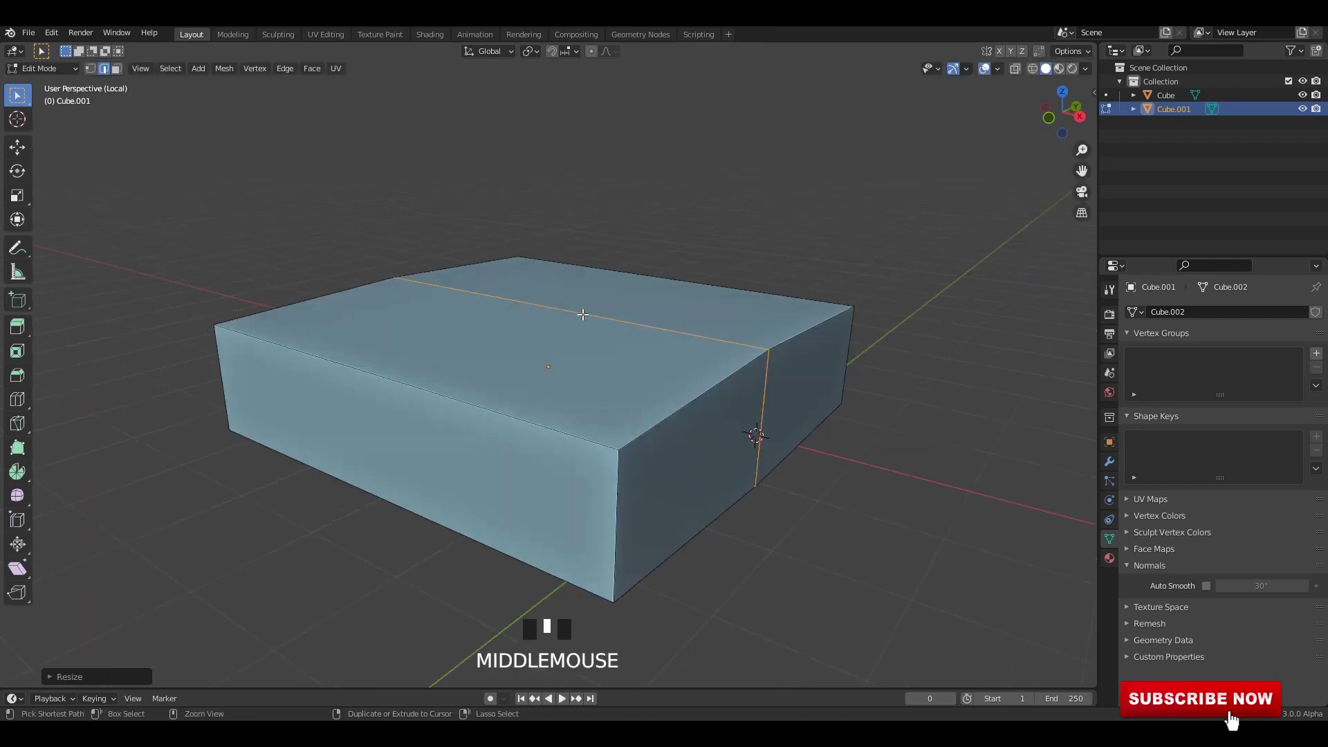
key("s")
left_click(805, 466)
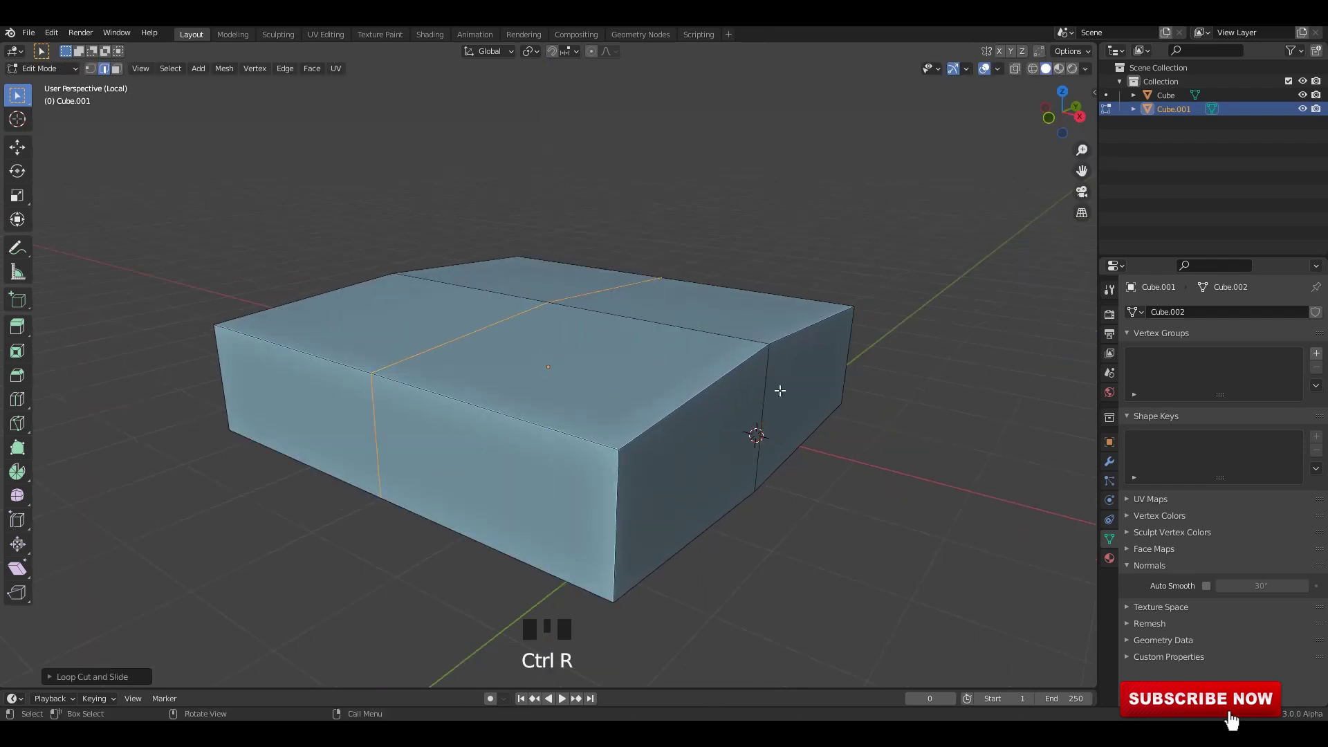
Add a second centered loop cut perpendicular to the first and scale it up along Z.
key("s")
key("s")
key("z")
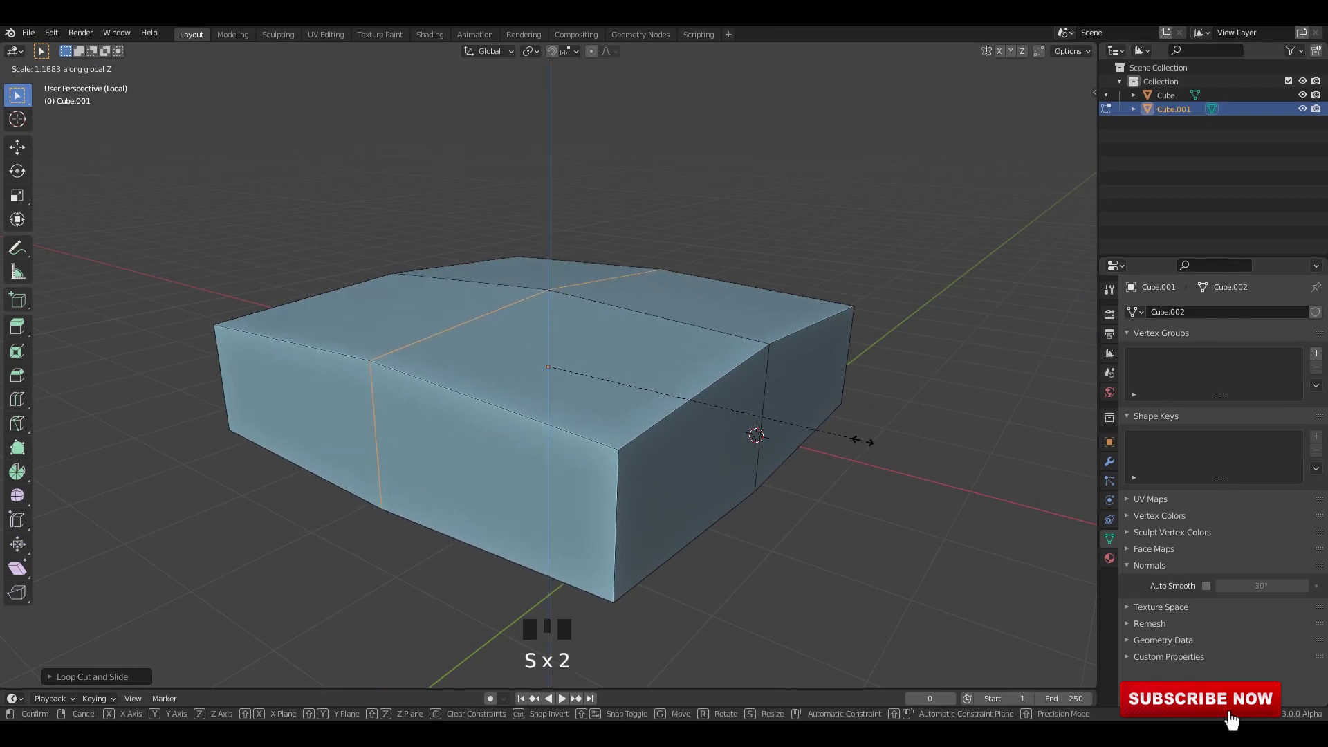
left_click(863, 442)
middle_click_drag(765, 385, 762, 391)
key("Tab")
key("Tab")
left_click(761, 361)
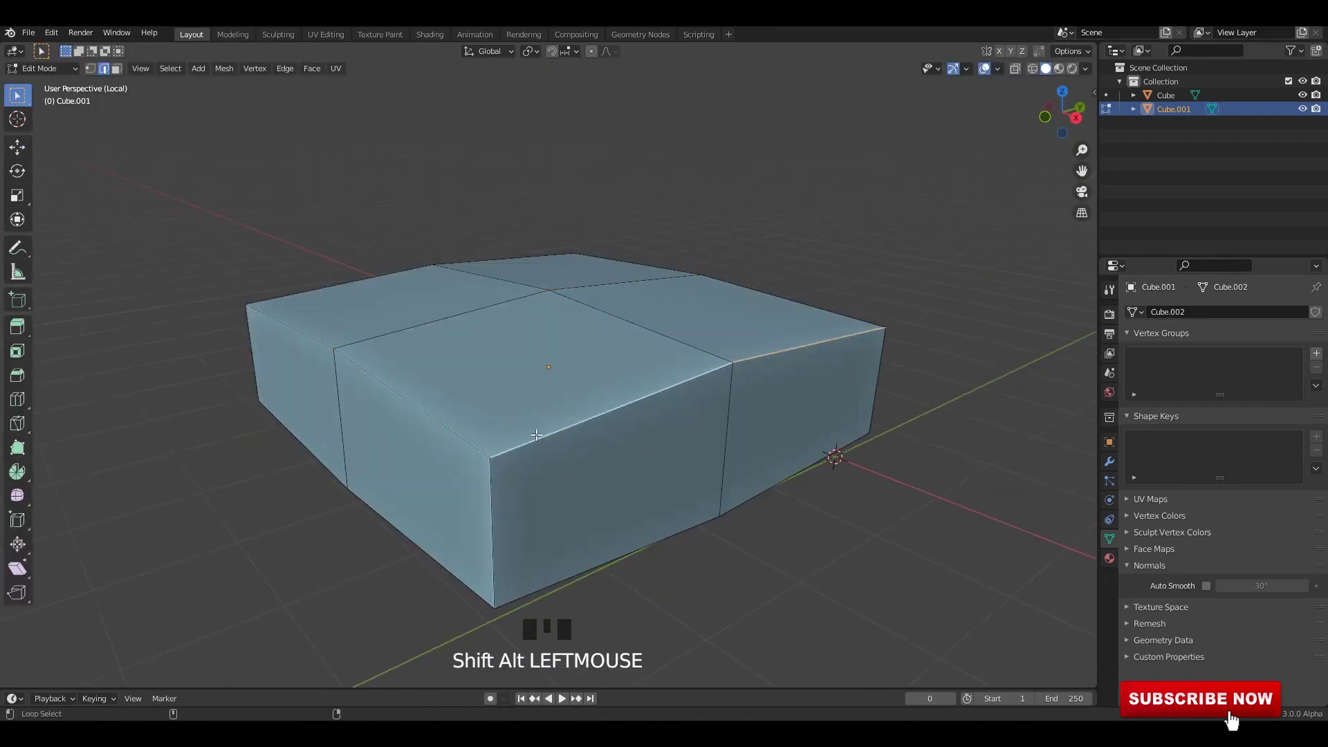
middle_click_drag(502, 500, 527, 406)
key("a")
middle_click_drag(685, 395, 761, 429)
middle_click_drag(761, 429, 792, 450, "shift")
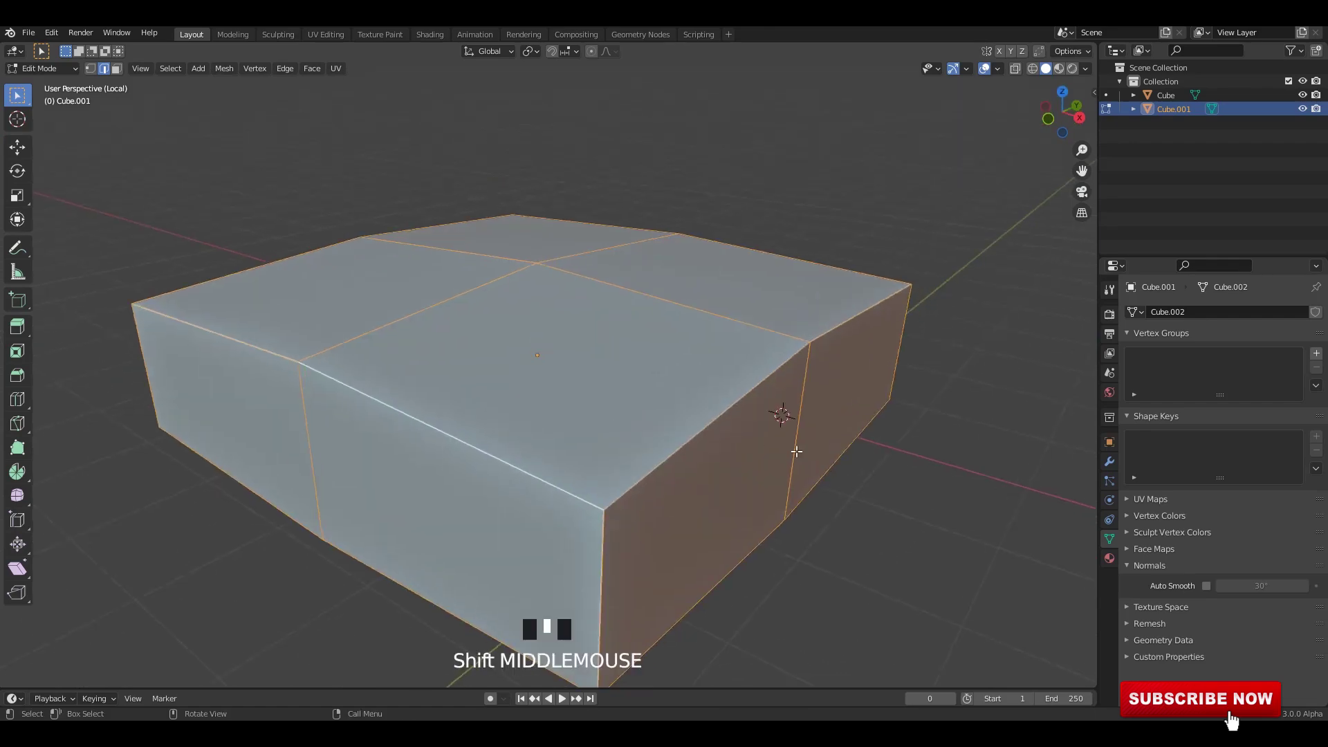
key("ctrl+b")
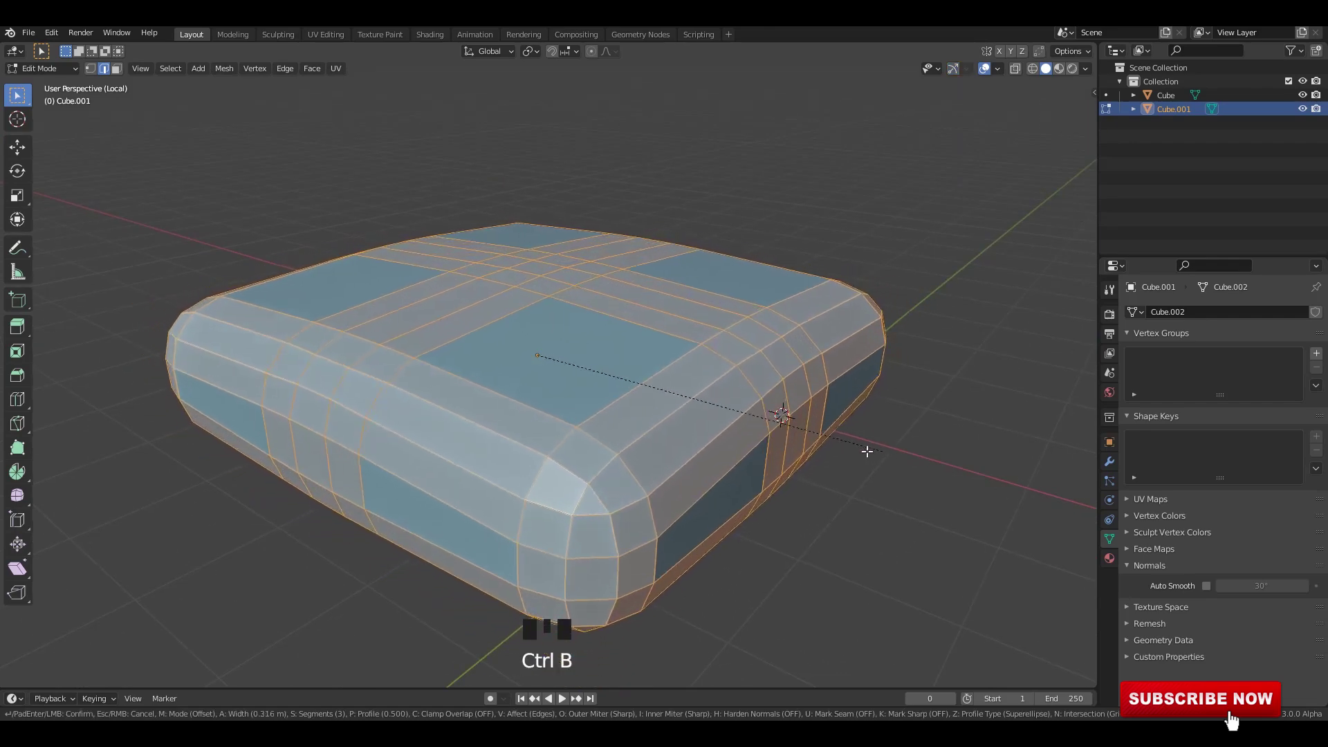
right_click(843, 451)
Bevel only the block's outer edges about 0.05 m wide with 3 segments and shade the object smooth.
left_click(673, 439)
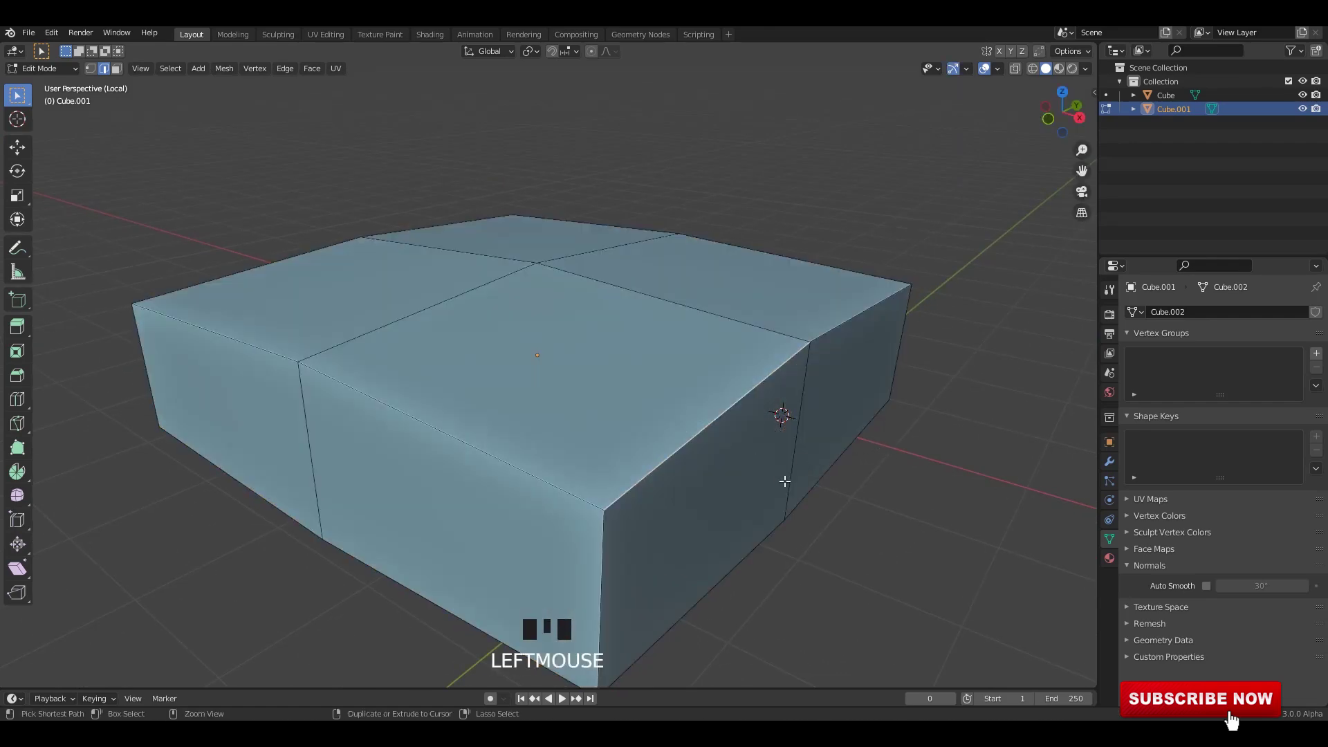
key("ctrl+z")
left_click(718, 328, "alt+shift")
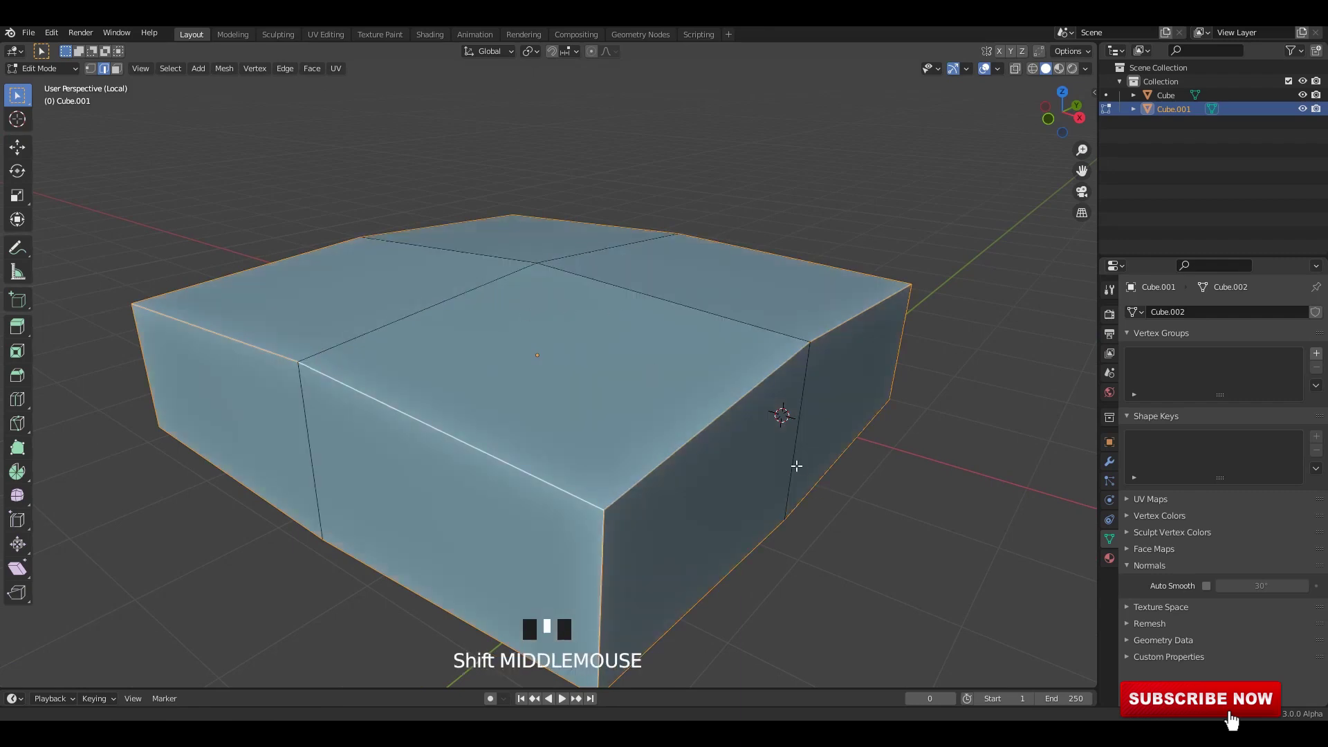
key("ctrl+b")
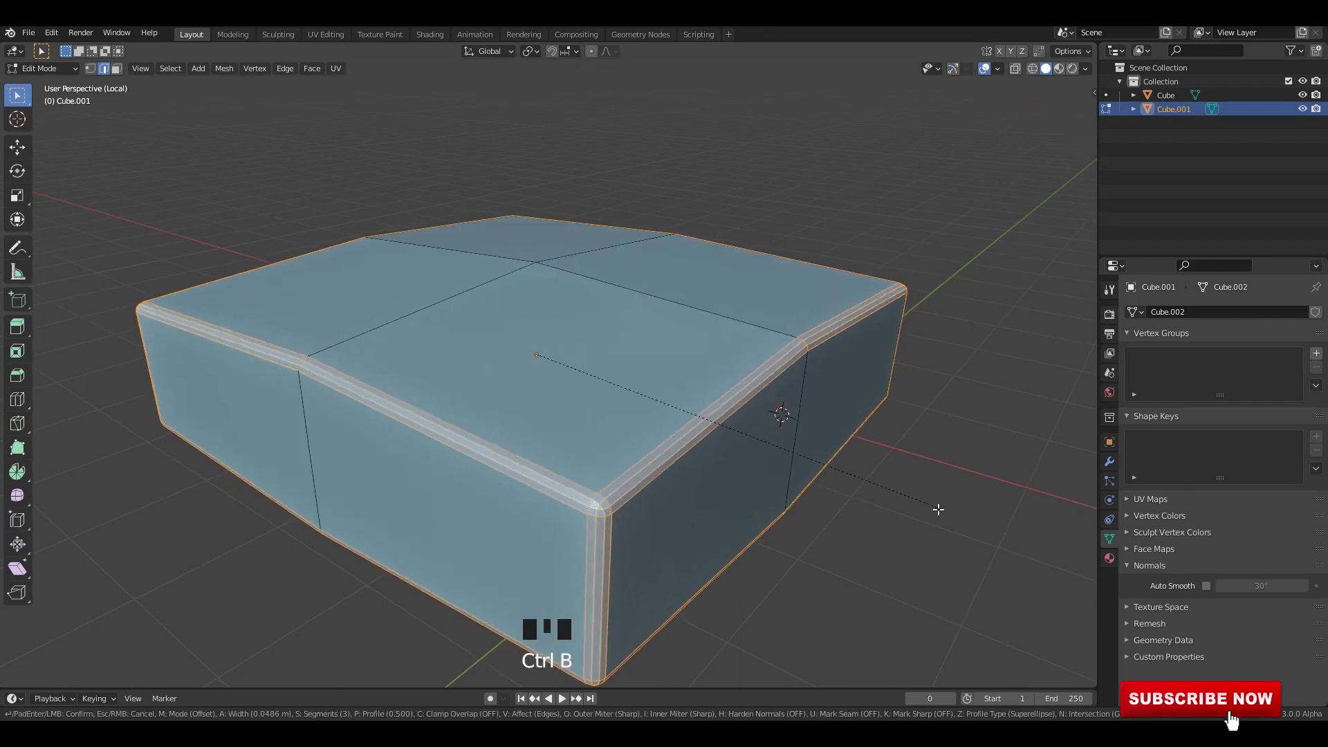
left_click(955, 489)
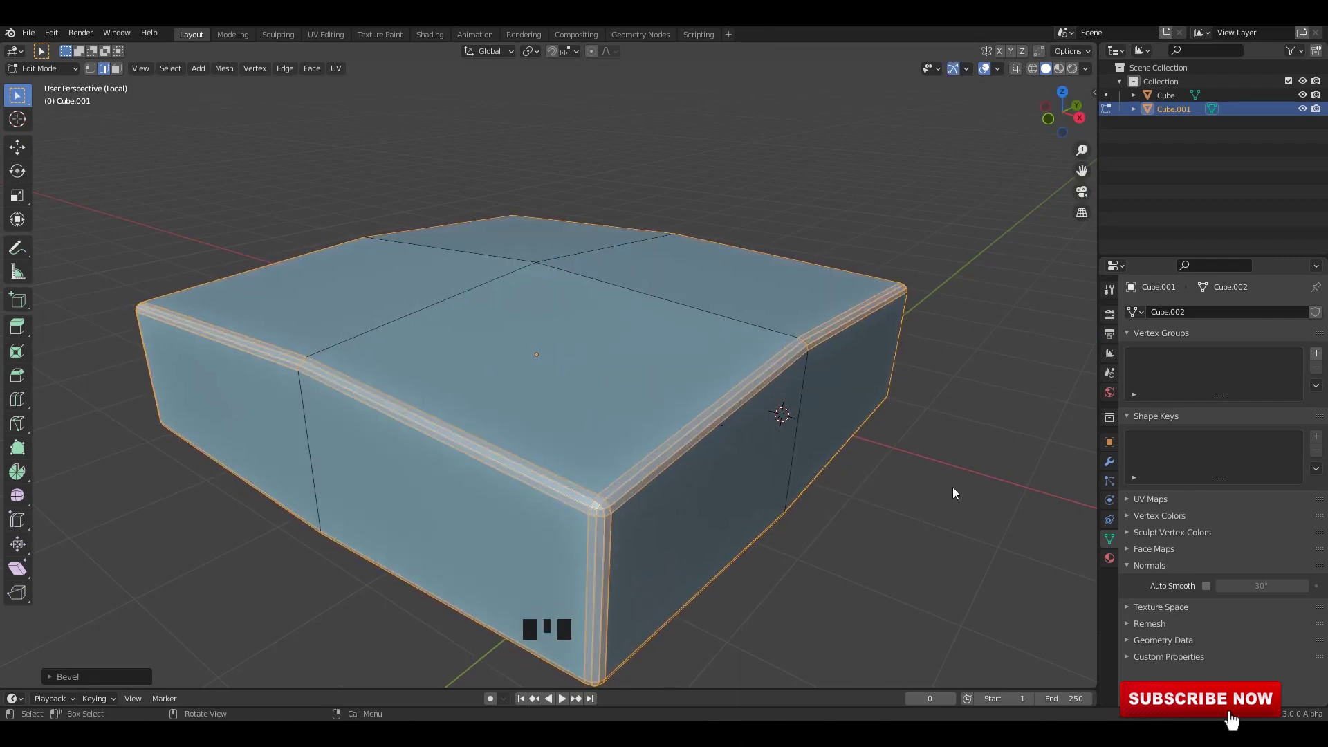
key("Tab")
right_click(780, 319)
left_click(717, 314)
Bevel the two crossing center loops widely with 3 segments to round the cushion, returning to object mode.
key("Tab")
left_click(576, 274)
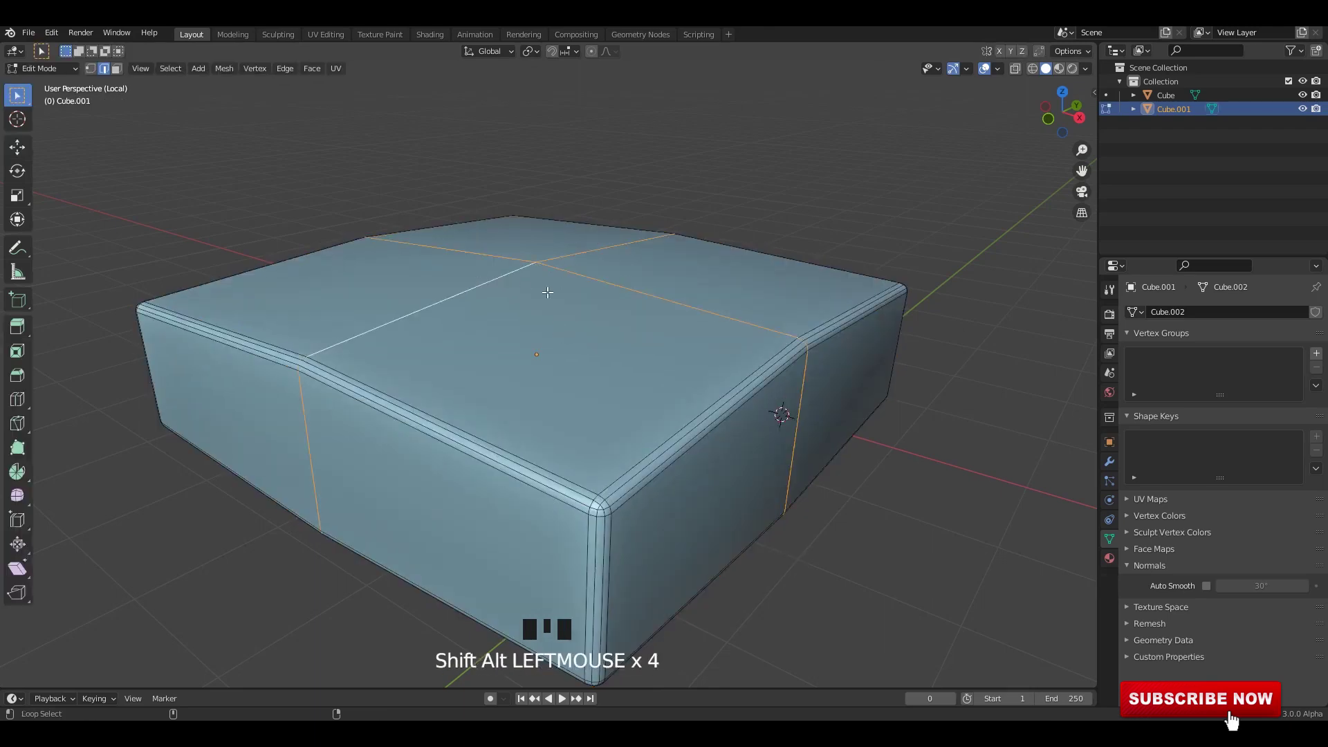
middle_click_drag(547, 293, 647, 359)
key("ctrl+n")
middle_click_drag(807, 426, 794, 433)
key("ctrl+b")
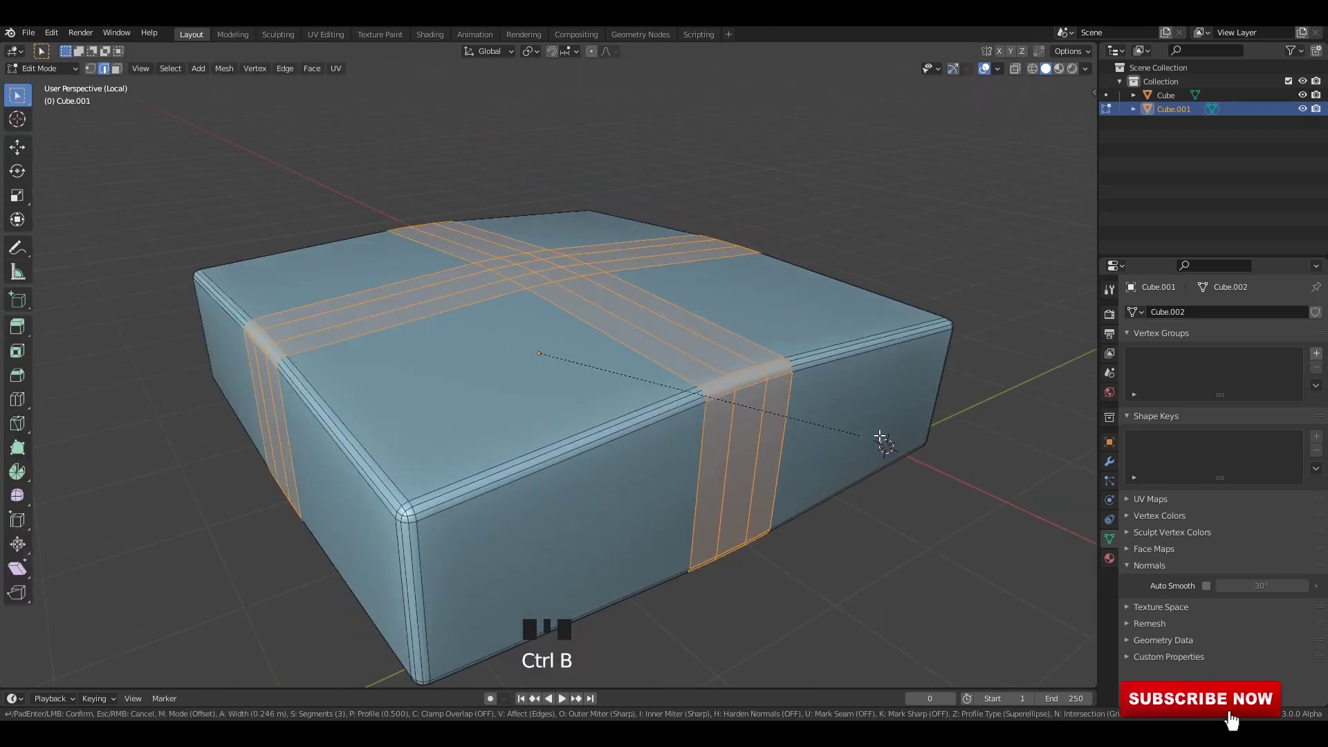
left_click(1021, 430)
key("Tab")
Leave local view, lower the cushion along Z until it rests on the base, and save the file.
middle_click_drag(733, 367, 807, 360, "alt")
key("ctrl+s")
left_click(720, 364)
key("slash")
scroll(630, 388, "up", 4)
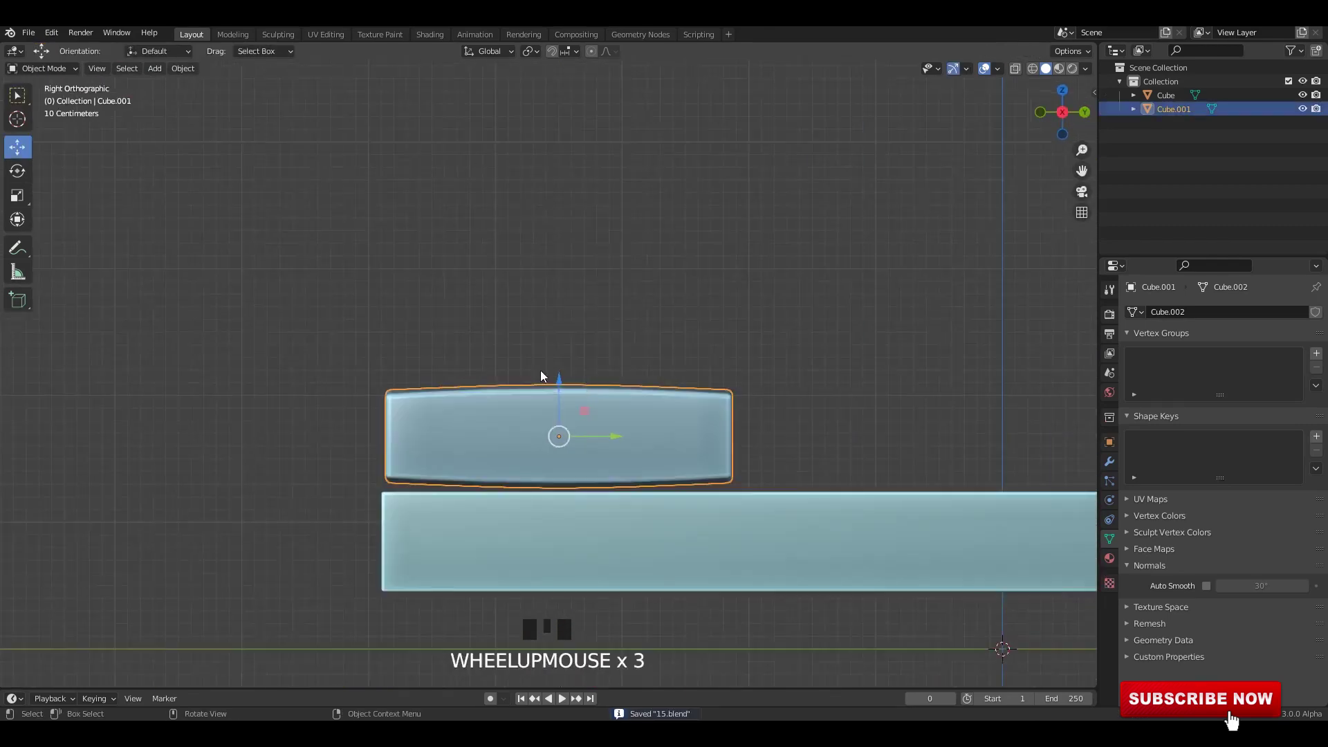
left_click_drag(630, 387, 641, 426)
left_click(667, 327)
scroll(670, 415, "down", 2)
key("ctrl+s")
Duplicate the seat cushion along Y and place the copy directly against the first one.
left_click(670, 430)
left_click(720, 333)
scroll(664, 405, "down", 4)
left_click(642, 425)
left_click(637, 407)
scroll(640, 395, "up", 3)
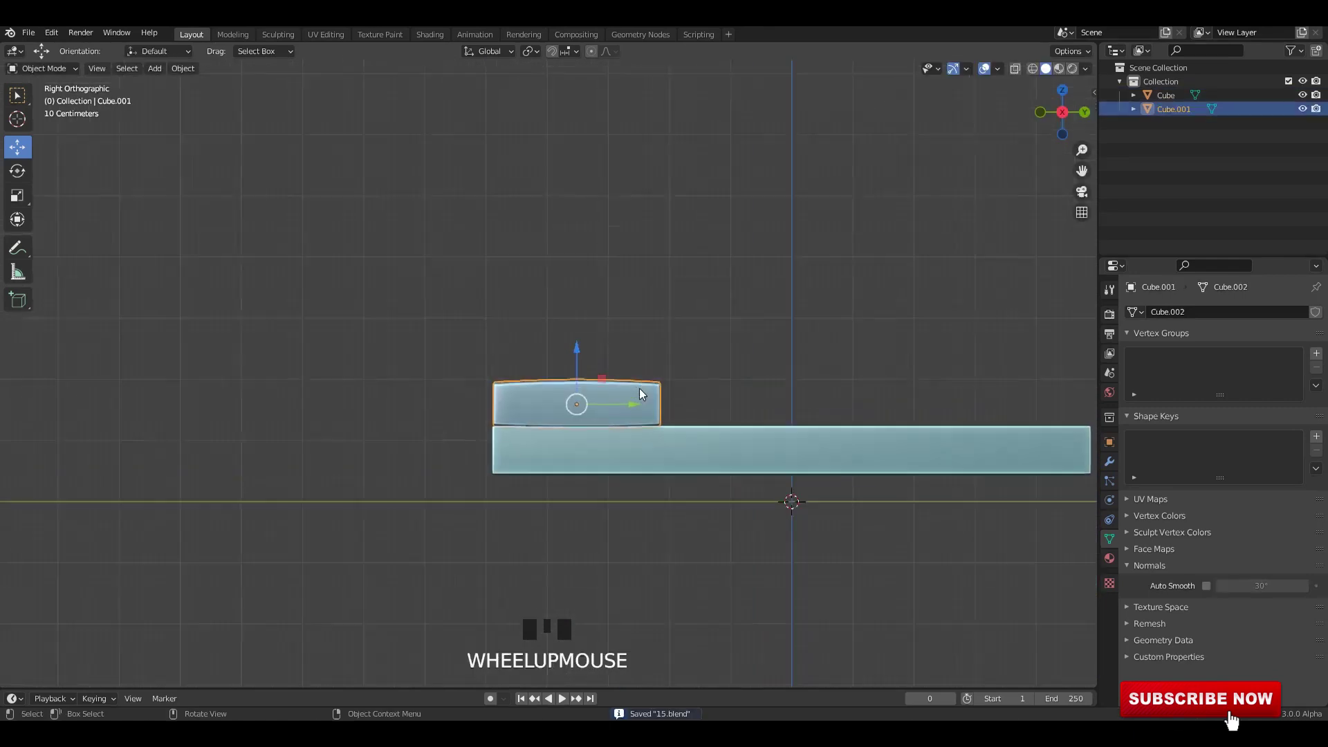
middle_click_drag(651, 406, 632, 408, "shift")
key("shift+d")
left_click(835, 420)
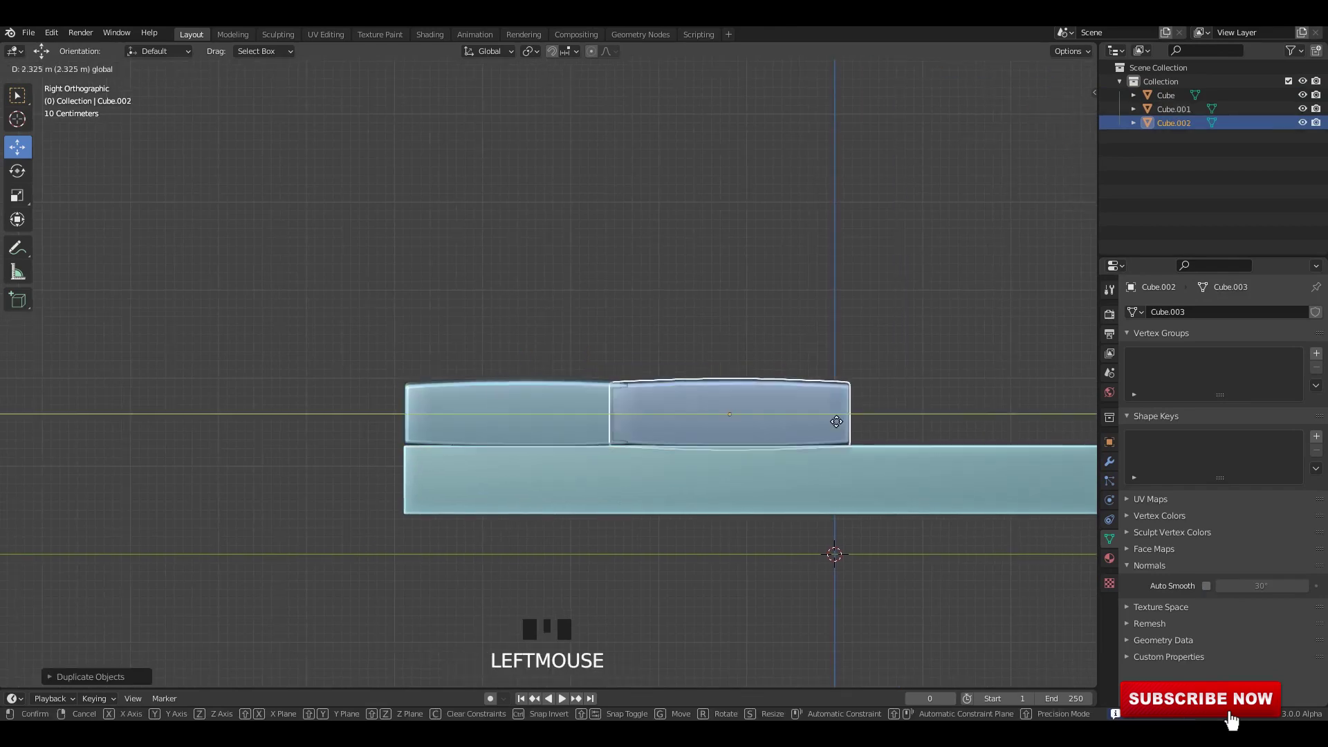
left_click_drag(830, 420, 829, 420)
Duplicate the second cushion along Y to form the third seat cushion and save the file.
middle_click_drag(894, 395, 816, 404, "shift")
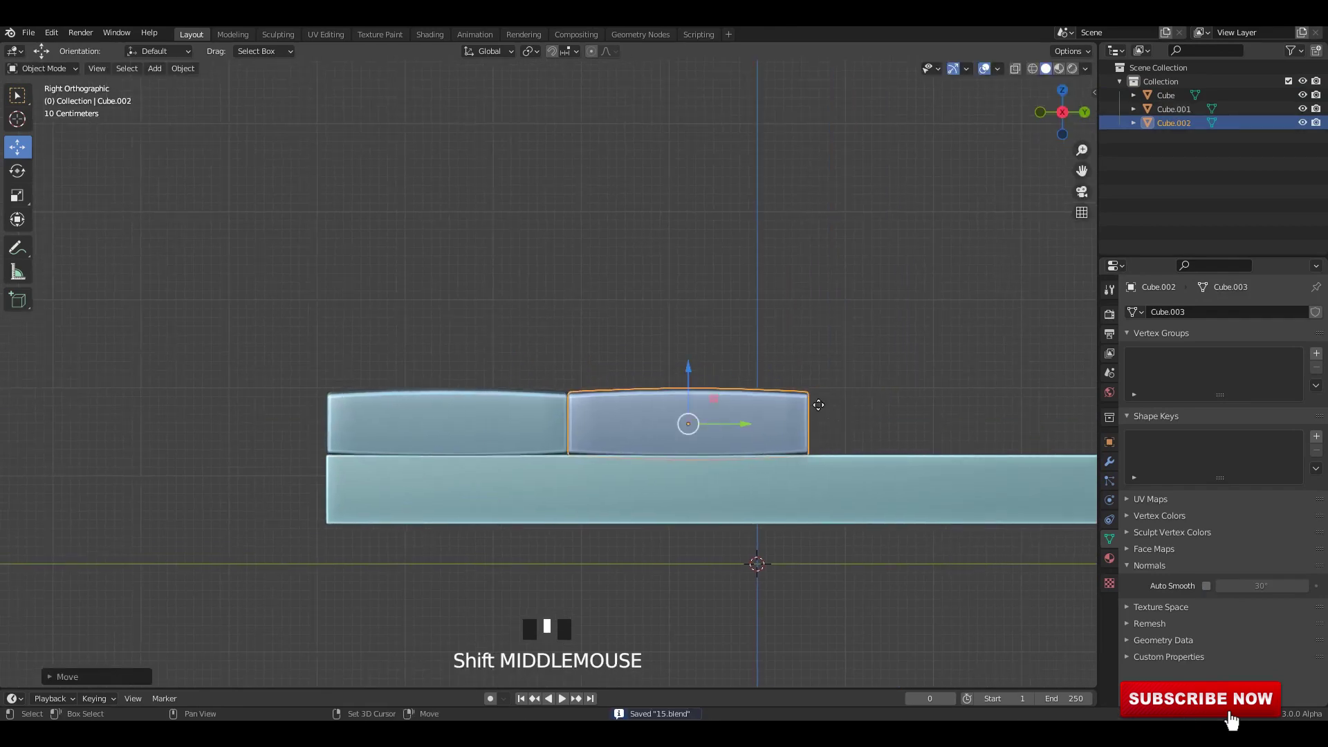
key("shift+d")
right_click(865, 406)
middle_click_drag(751, 434, 526, 435, "shift")
left_click_drag(527, 436, 771, 445)
left_click(870, 385)
middle_click_drag(870, 387, 806, 488)
middle_click_drag(802, 488, 774, 424, "shift")
key("ctrl+s")
Move all three cushions together along Y to center them over the base, and save the file.
left_click(829, 446)
middle_click_drag(600, 501, 697, 493, "shift")
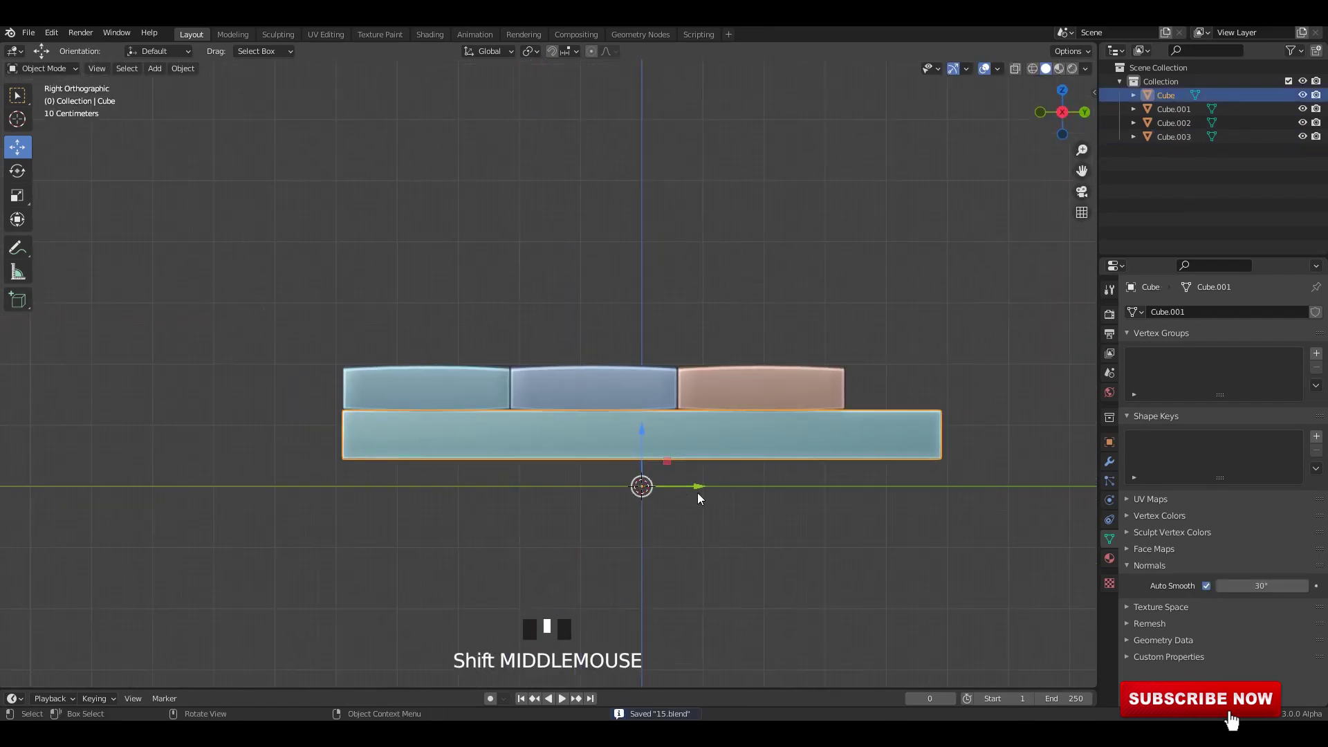
left_click_drag(290, 294, 862, 394)
scroll(733, 447, "up", 1)
left_click_drag(663, 392, 728, 398)
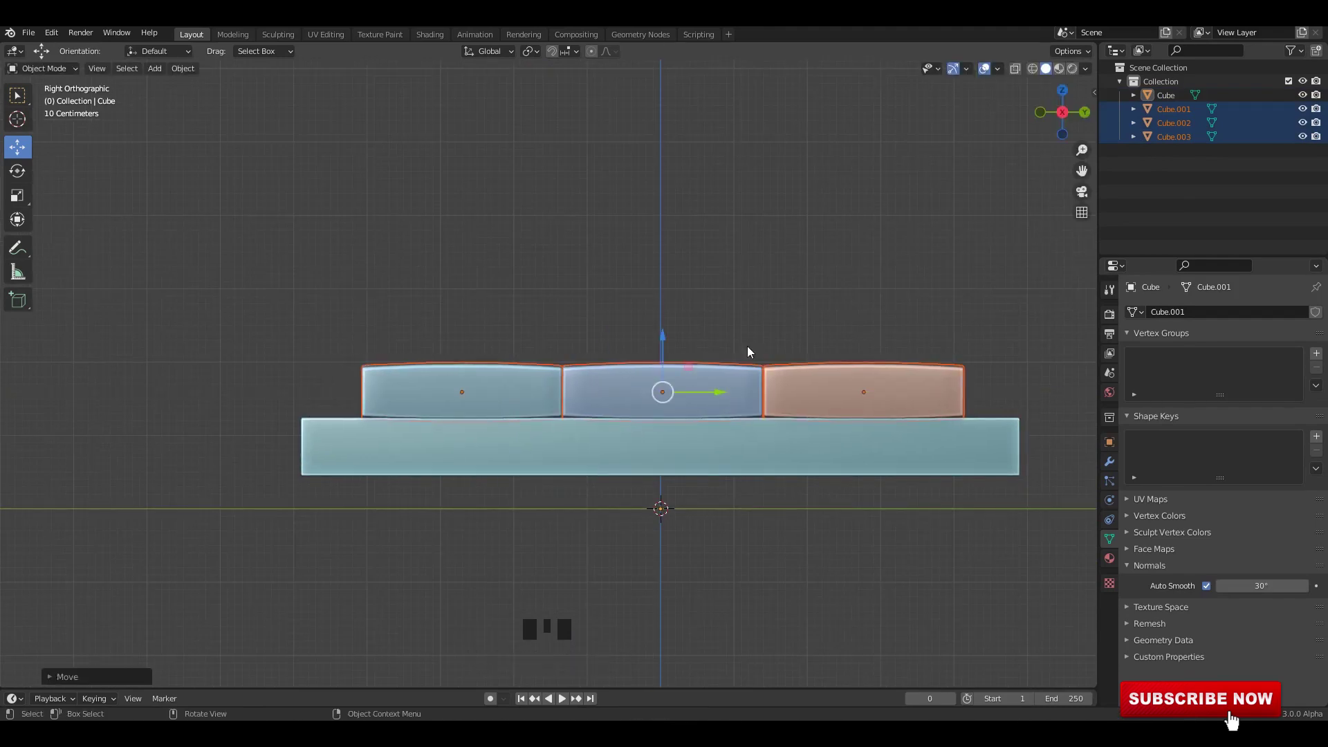
left_click(749, 342)
middle_click_drag(755, 339, 833, 408)
key("ctrl+s")
Edit the base with X-ray on and move its positive-Y end about 0.72 m inward to the cushions' edge.
middle_click_drag(833, 408, 779, 375, "shift")
key("Tab")
middle_click_drag(907, 448, 747, 411, "alt")
key("alt+z")
scroll(1015, 424, "up", 2)
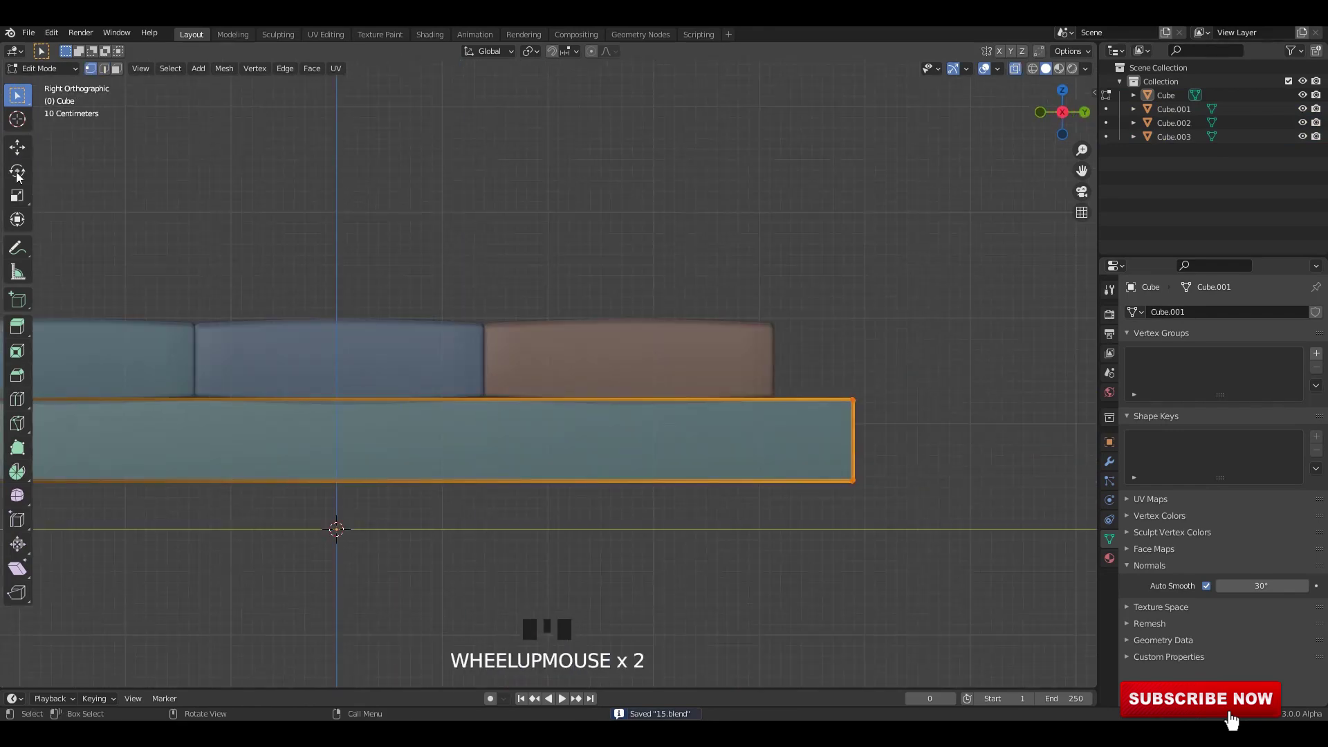
middle_click_drag(692, 315, 576, 330, "shift")
key("g")
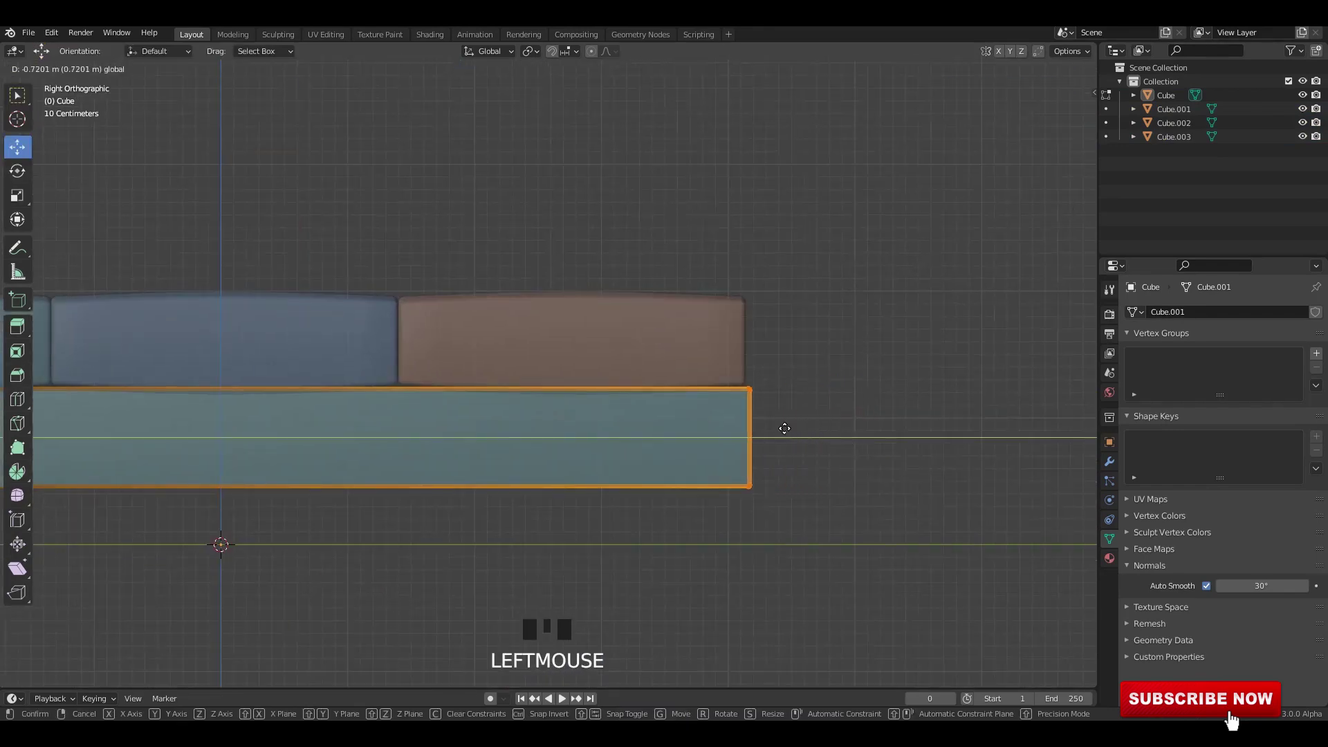
left_click_drag(784, 429, 783, 429)
Move the base's negative-Y end vertices inward along Y to line up with the first cushion's outer edge.
scroll(318, 362, "down", 3)
middle_click_drag(317, 362, 519, 357, "shift")
middle_click_drag(332, 232, 534, 228, "shift")
left_click_drag(533, 228, 315, 495)
scroll(409, 454, "up", 3)
middle_click_drag(409, 454, 456, 492, "shift")
scroll(398, 470, "up", 1)
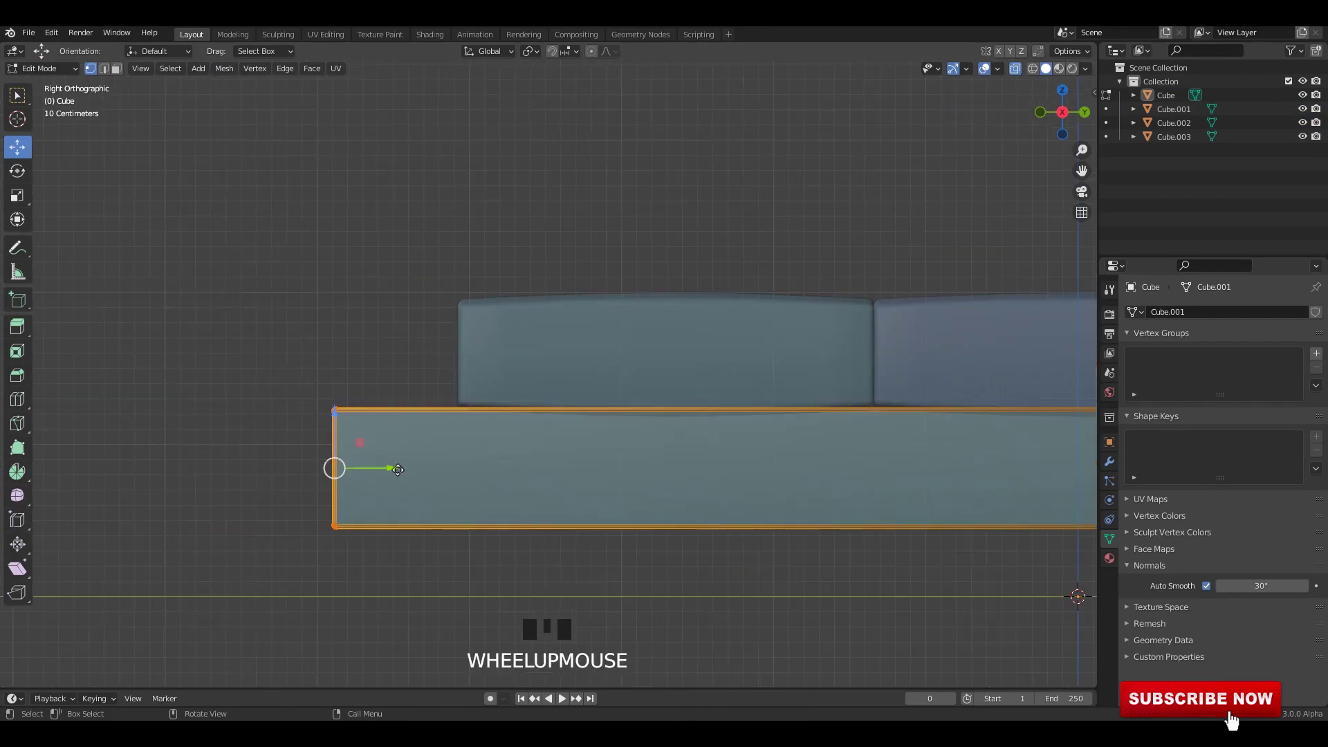
left_click_drag(398, 469, 507, 467)
scroll(508, 467, "down", 4)
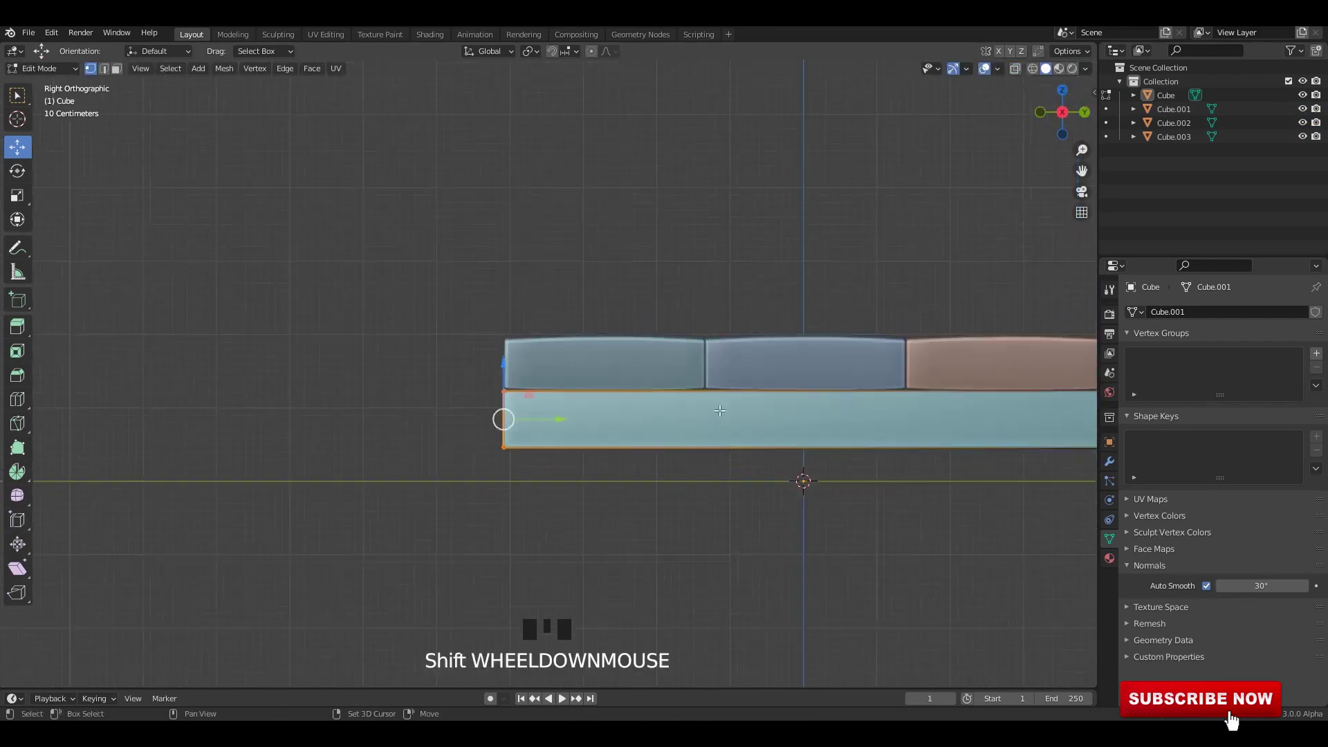
Finish editing the base mesh and save the file.
middle_click_drag(623, 415, 449, 405, "shift")
middle_click_drag(526, 388, 657, 443)
key("Tab")
middle_click_drag(699, 242, 667, 454)
key("ctrl+s")
Duplicate the base's positive-Y end face and extrude it outward along Y to form a separate arm block.
key("Tab")
left_click(631, 453)
middle_click_drag(716, 458, 681, 412, "alt")
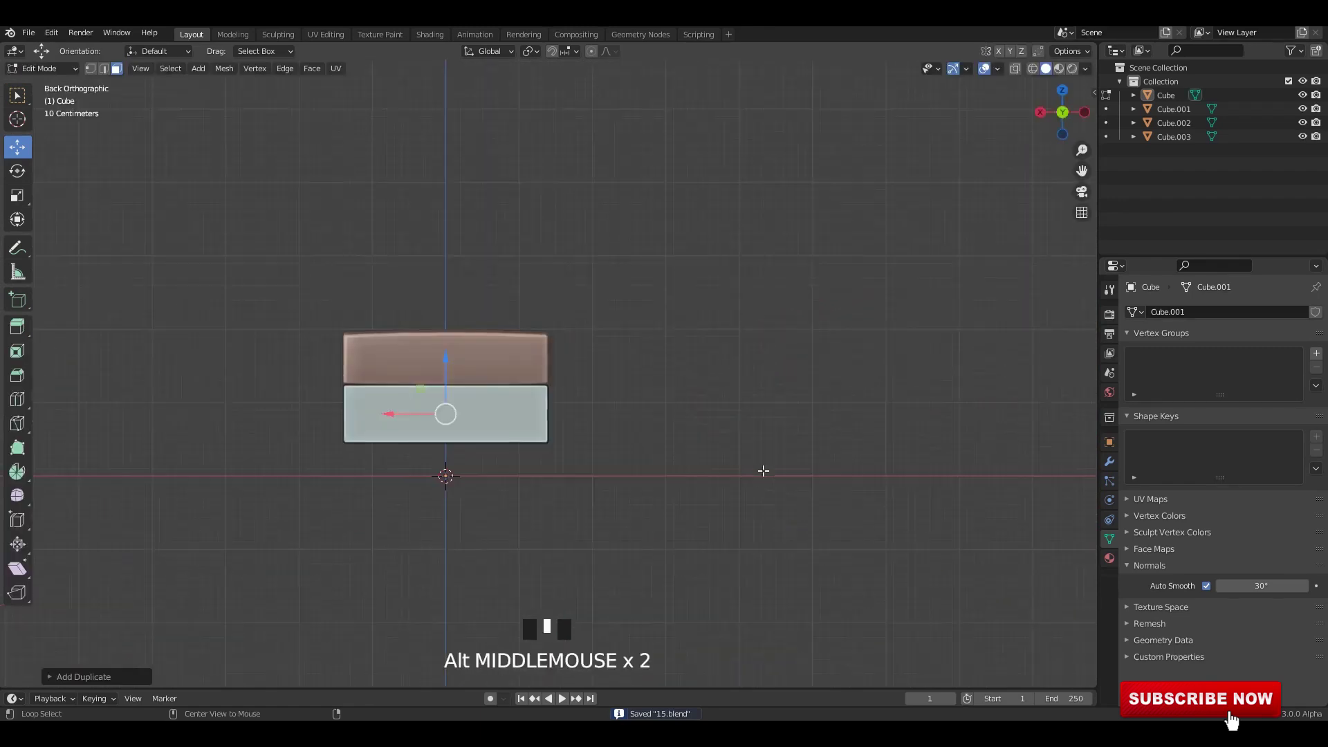
key("alt+z")
scroll(681, 442, "up", 2)
key("e")
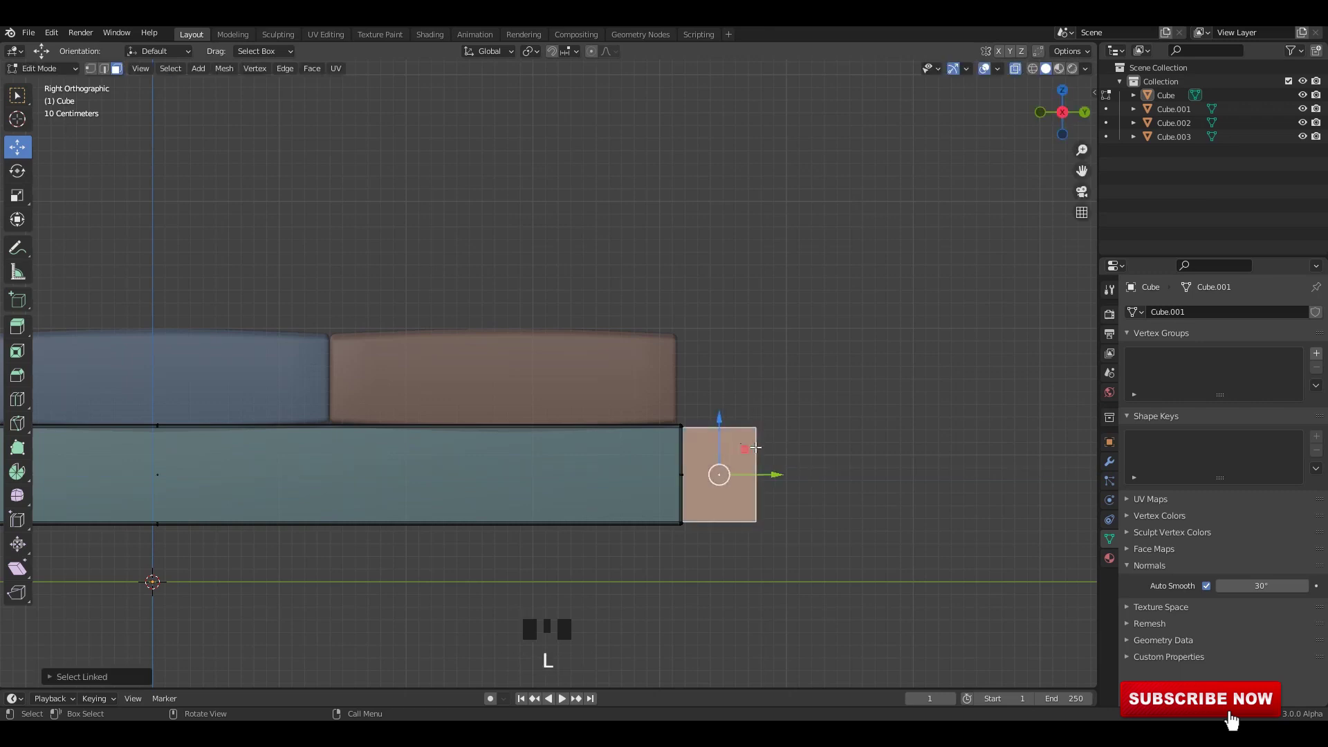
Scale the arm block to about 1.13 along X and about 0.83 along Y.
middle_click_drag(755, 448, 688, 504, "alt")
key("s")
key("x")
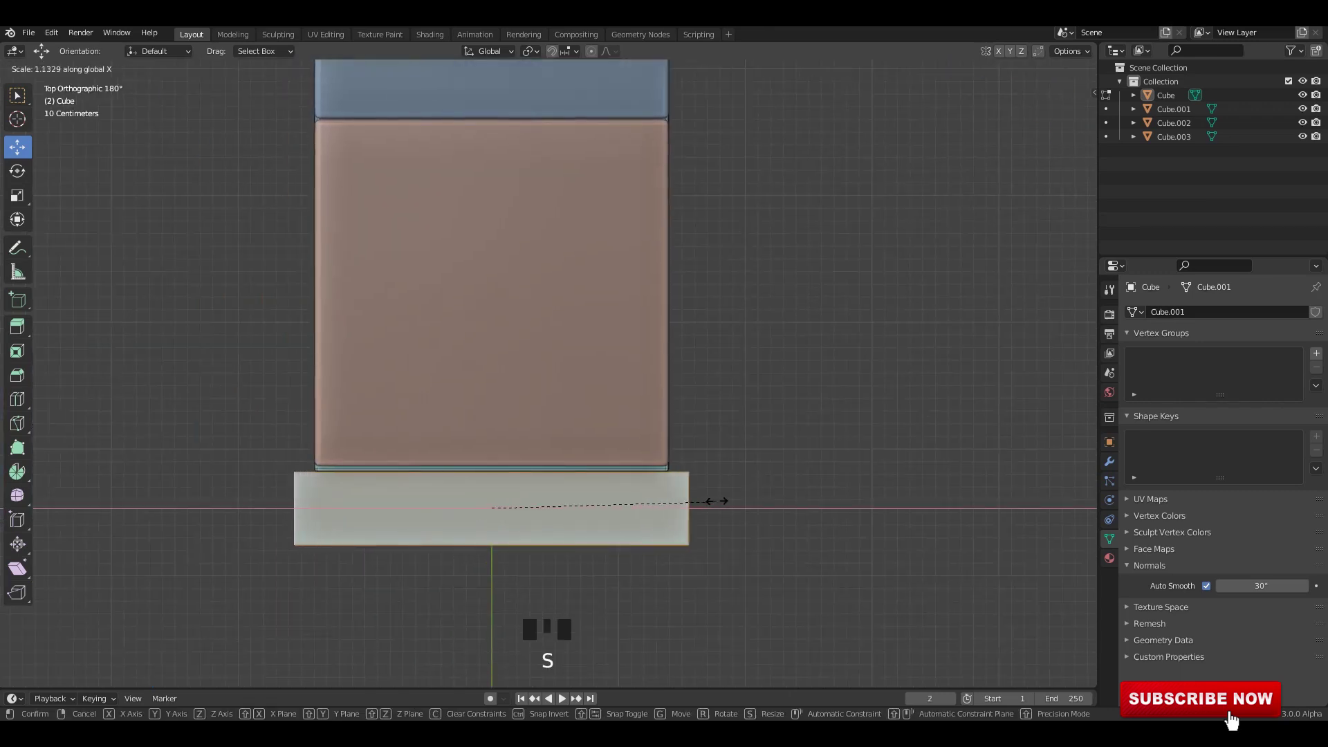
left_click(718, 501)
middle_click_drag(716, 458, 670, 465, "alt")
middle_click_drag(670, 465, 677, 493, "shift")
key("s")
key("x")
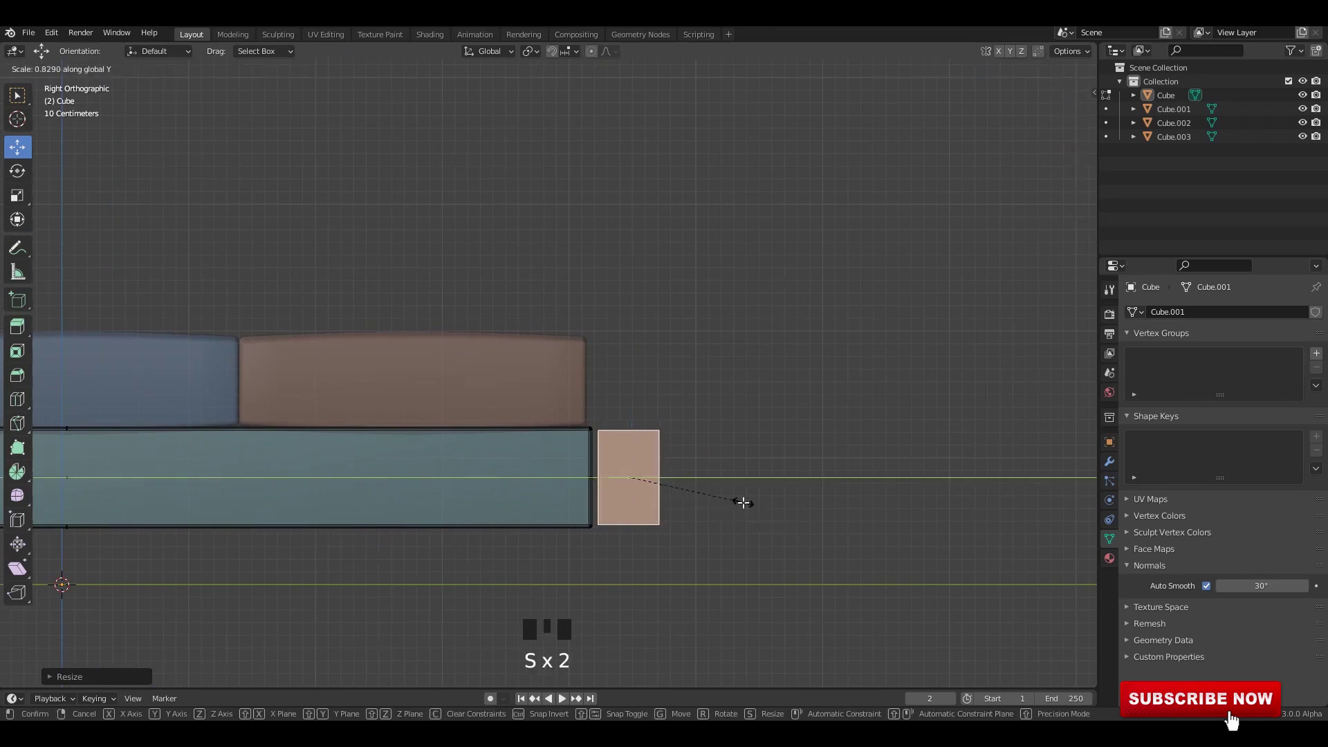
left_click(745, 503)
Move the arm block against the base's end and stretch it in Z from below the base to just above the cushions.
left_click_drag(679, 481, 674, 476)
key("alt+z")
middle_click_drag(674, 478, 619, 422)
key("alt+z")
left_click_drag(617, 419, 616, 457)
mouse_move(615, 457)
middle_mouse_down()
mouse_move(611, 484)
mouse_move(612, 453)
mouse_move(628, 457)
middle_mouse_up()
key("alt+z")
left_click_drag(627, 457, 608, 305)
scroll(609, 346, "down", 5)
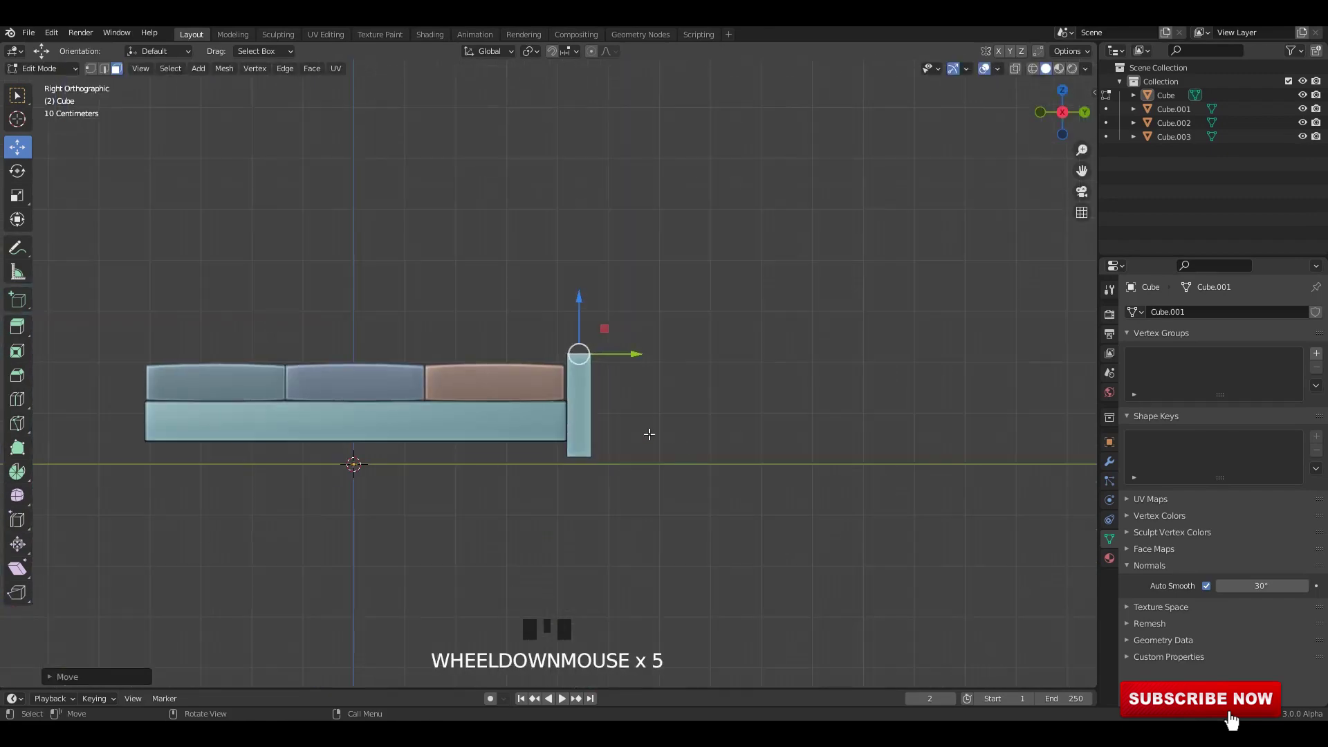
Scale up the arm block's top face slightly so the arm flares toward the top.
key("Tab")
left_click(602, 418)
scroll(590, 453, "up", 1)
key("Tab")
scroll(590, 454, "up", 2)
middle_click(672, 435, "alt")
middle_click(672, 435, "alt")
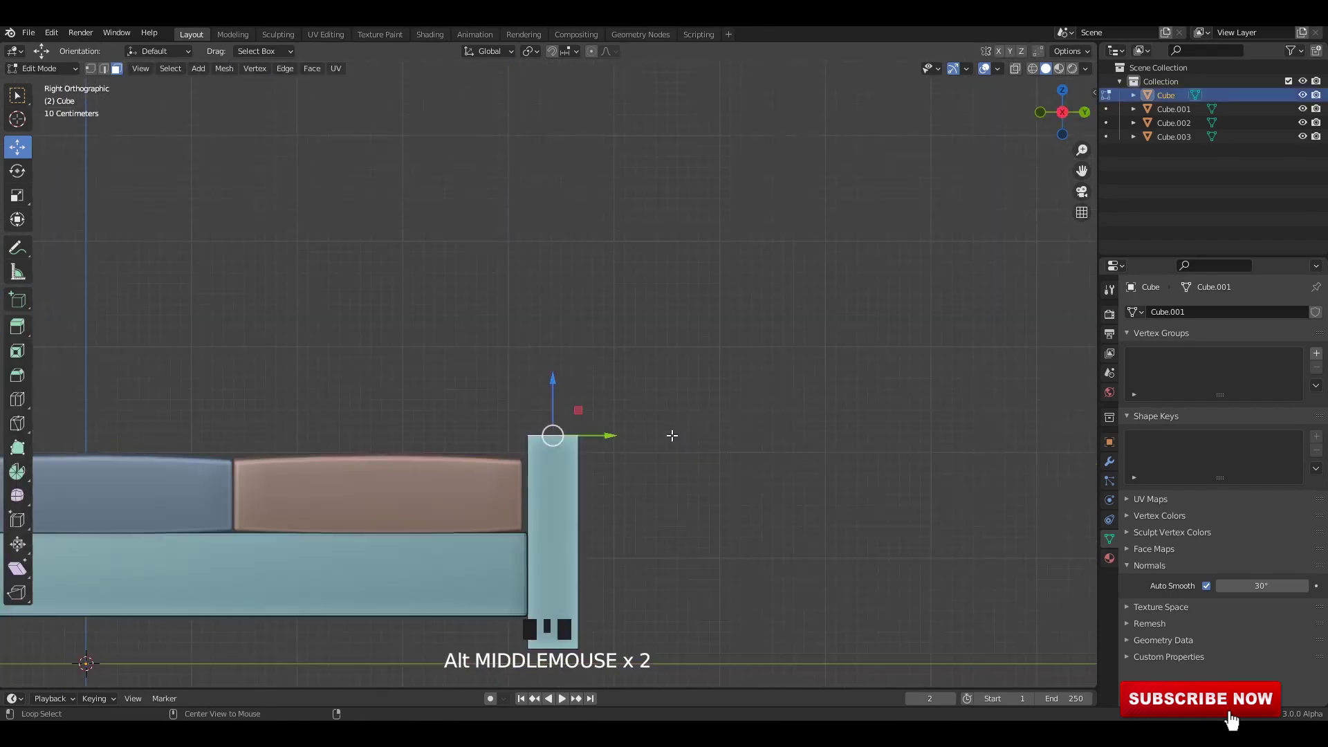
key("s")
right_click(622, 449)
key("s")
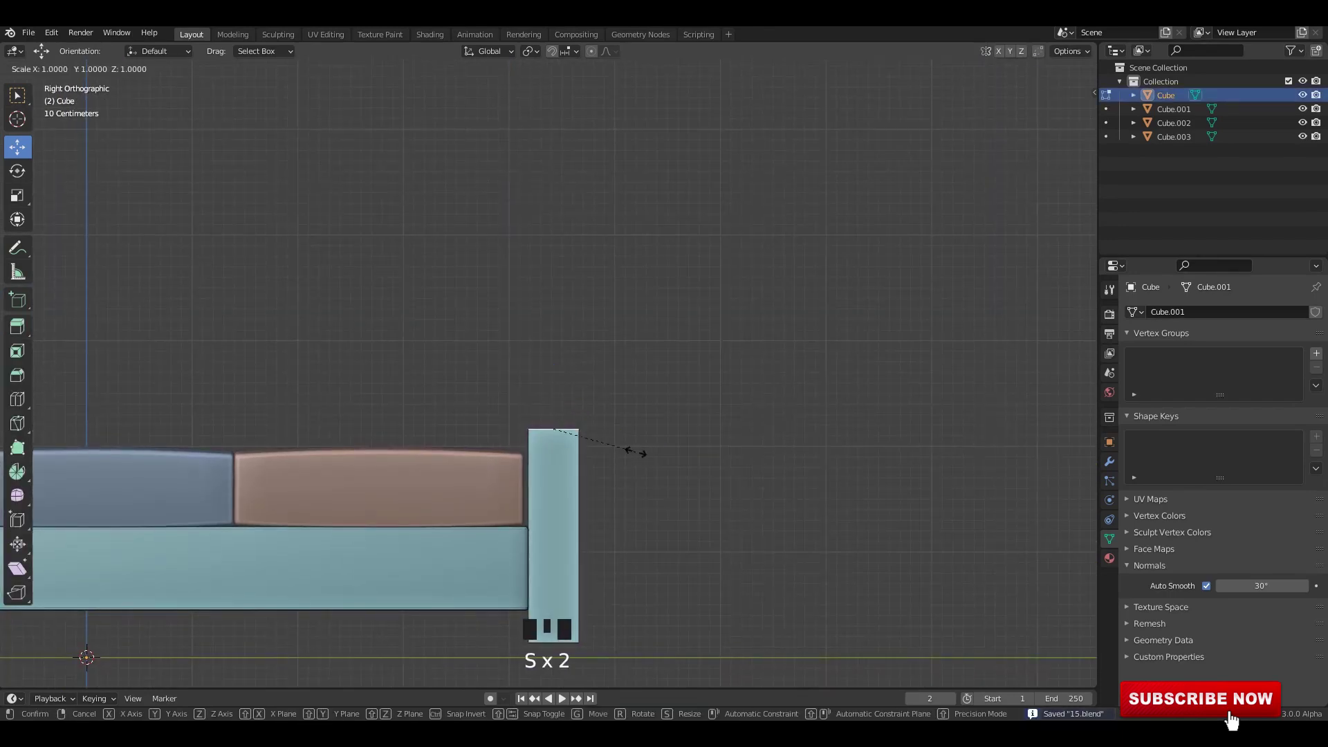
left_click(653, 451)
Extrude the arm's top face upward and tilt it toward positive Y.
key("e")
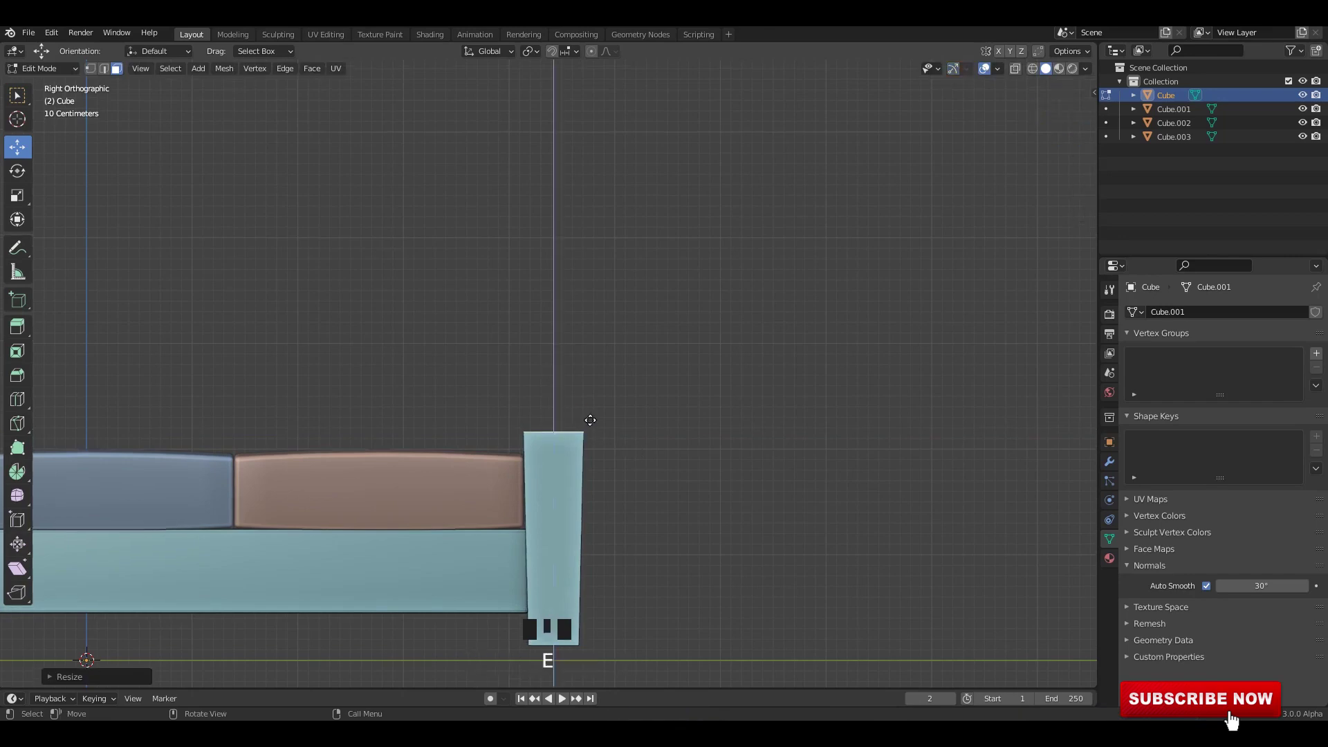
left_click(589, 391)
scroll(589, 391, "up", 2)
middle_click_drag(588, 391, 587, 417, "shift")
key("r")
left_click(664, 476)
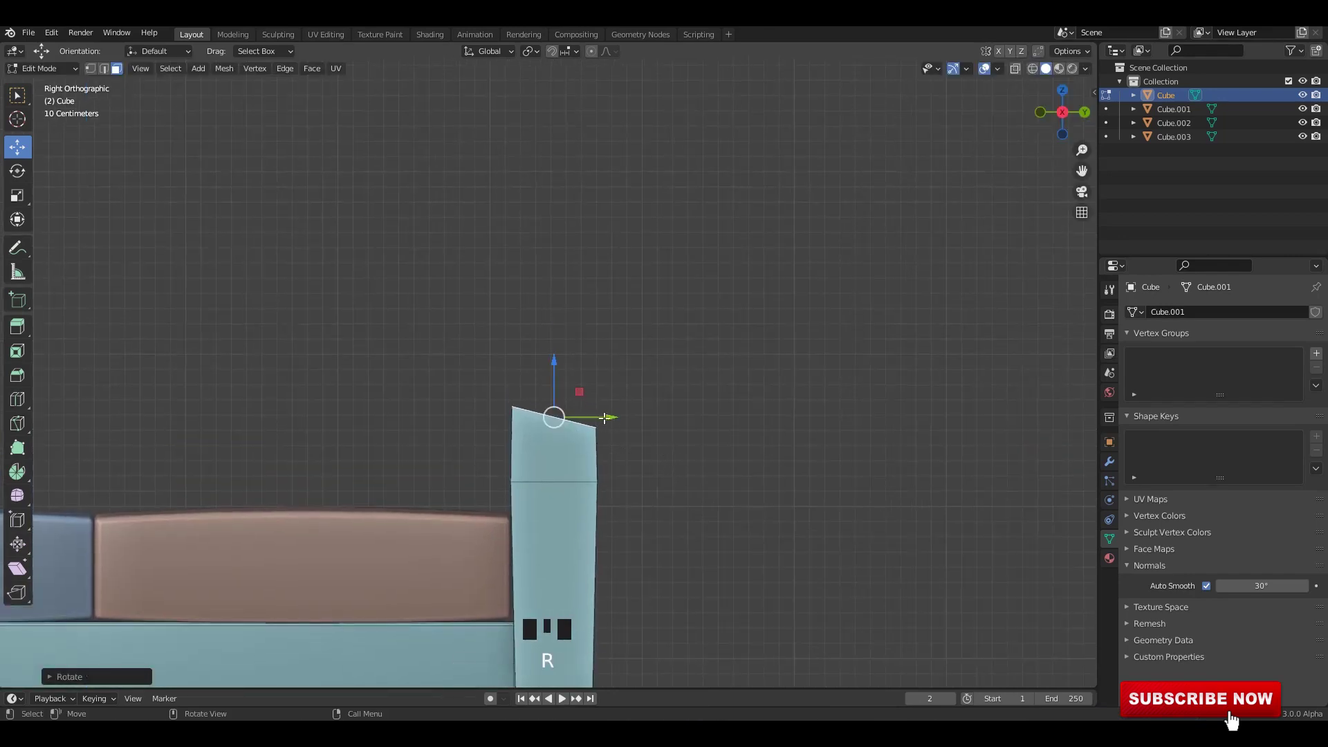
Shift the tilted top face slightly toward positive Y, tilt it more steeply, and enlarge it a little.
left_click_drag(609, 422, 614, 423)
key("s")
key("x")
right_click(667, 475)
key("s")
key("y")
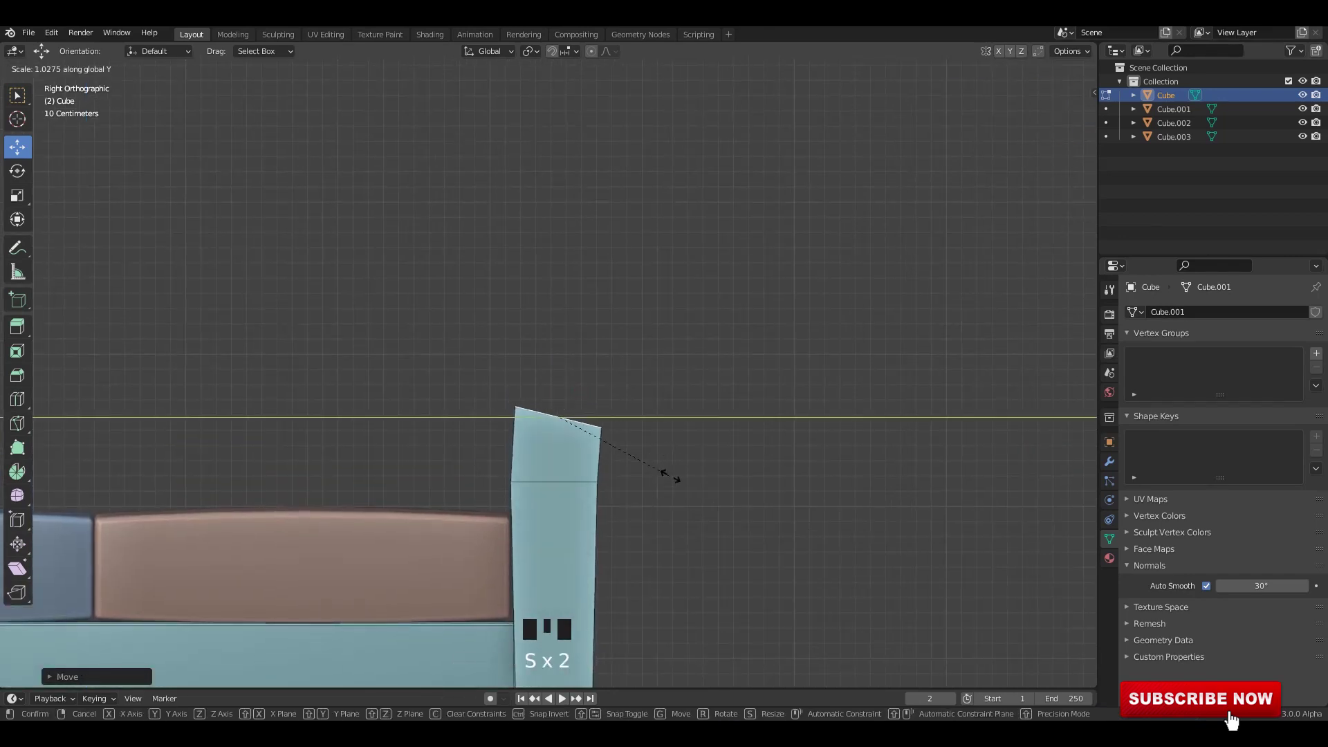
left_click(673, 476)
key("r")
left_click(676, 504)
key("s")
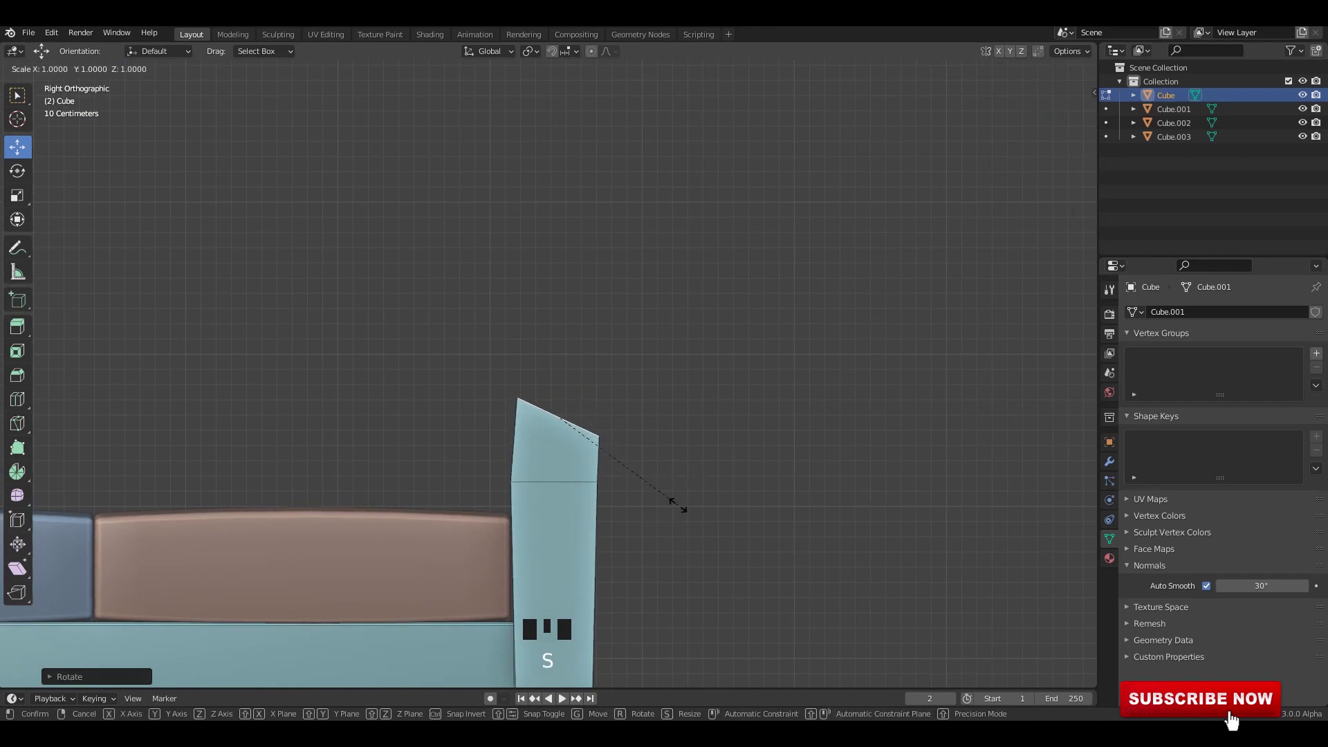
left_click(685, 507)
Extrude another bend segment from the arm's top face, rotate it further toward positive Y, and scale the face up.
key("e")
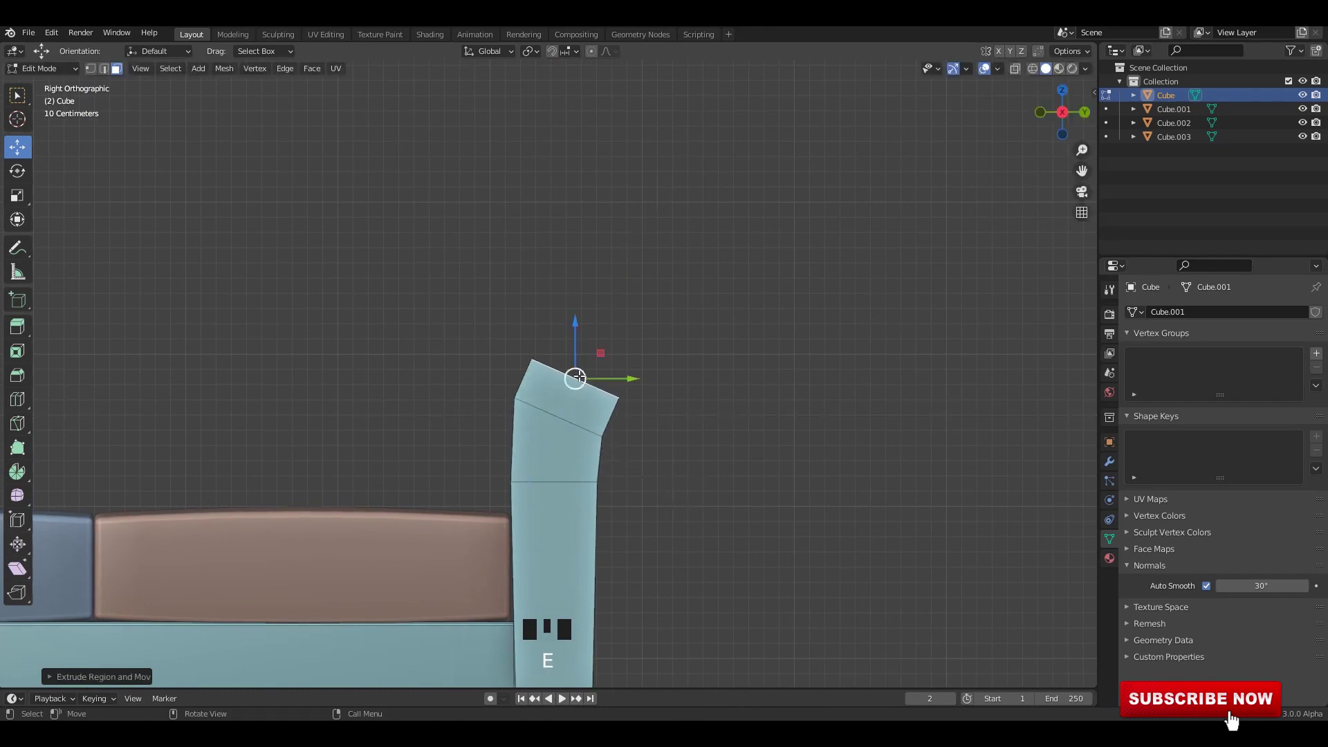
left_click(577, 377)
key("r")
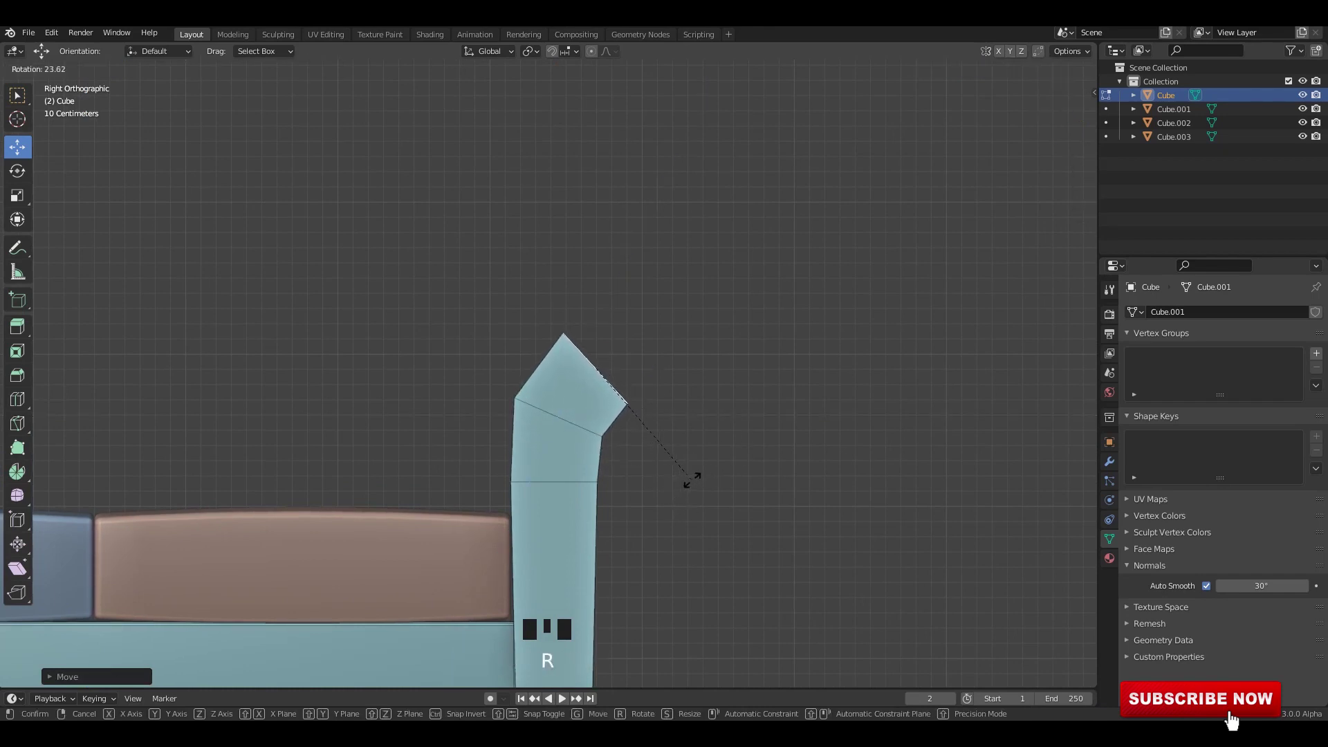
left_click(693, 480)
left_click(596, 367)
key("s")
key("x")
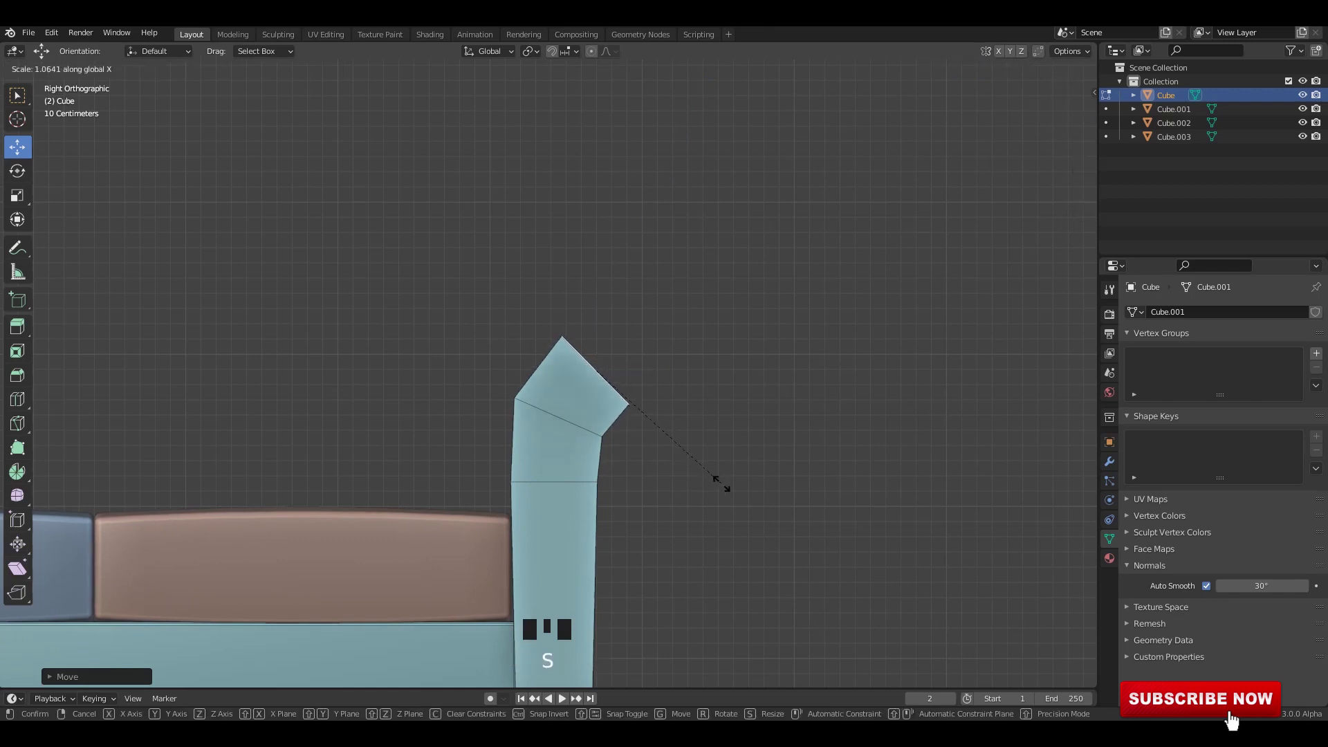
key("s")
left_click(755, 512)
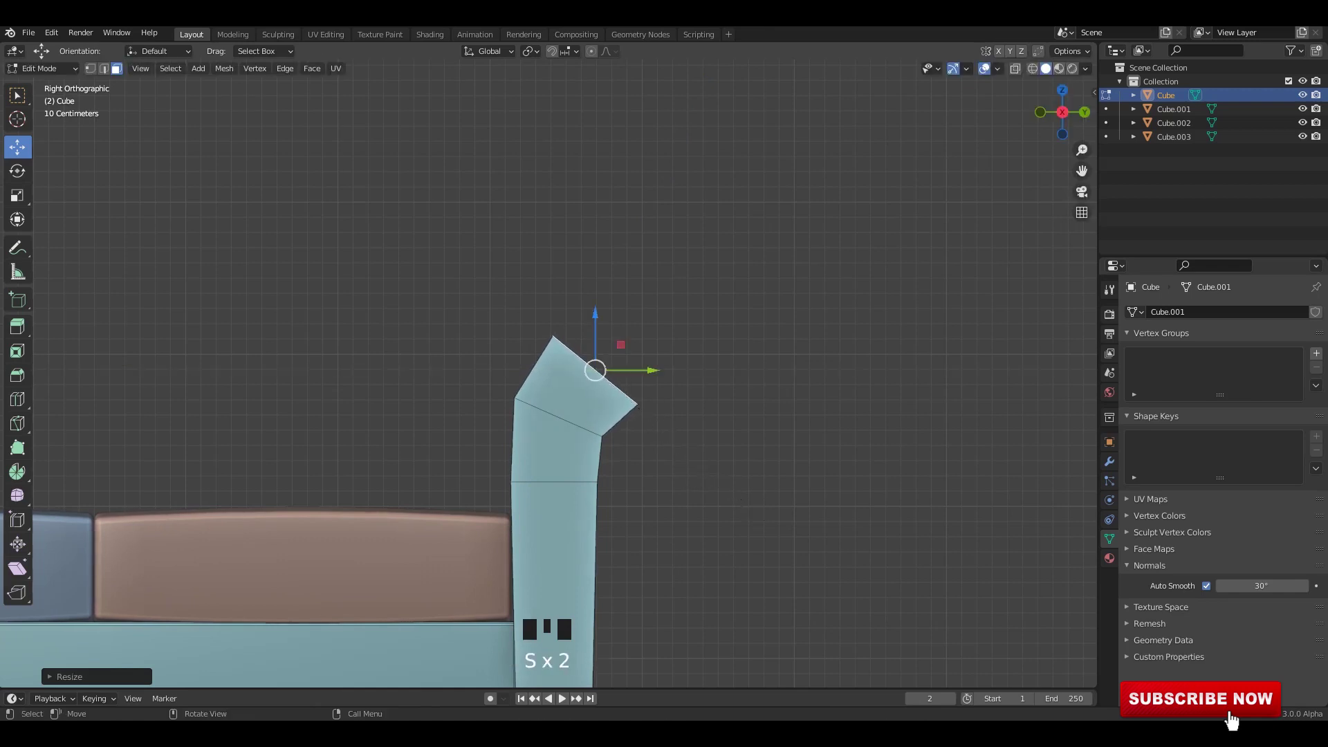
key("r")
left_click(666, 442)
left_click(597, 372)
Extrude the arm's end face about 0.32 m outward, then rotate and reposition it until it is nearly vertical.
key("e")
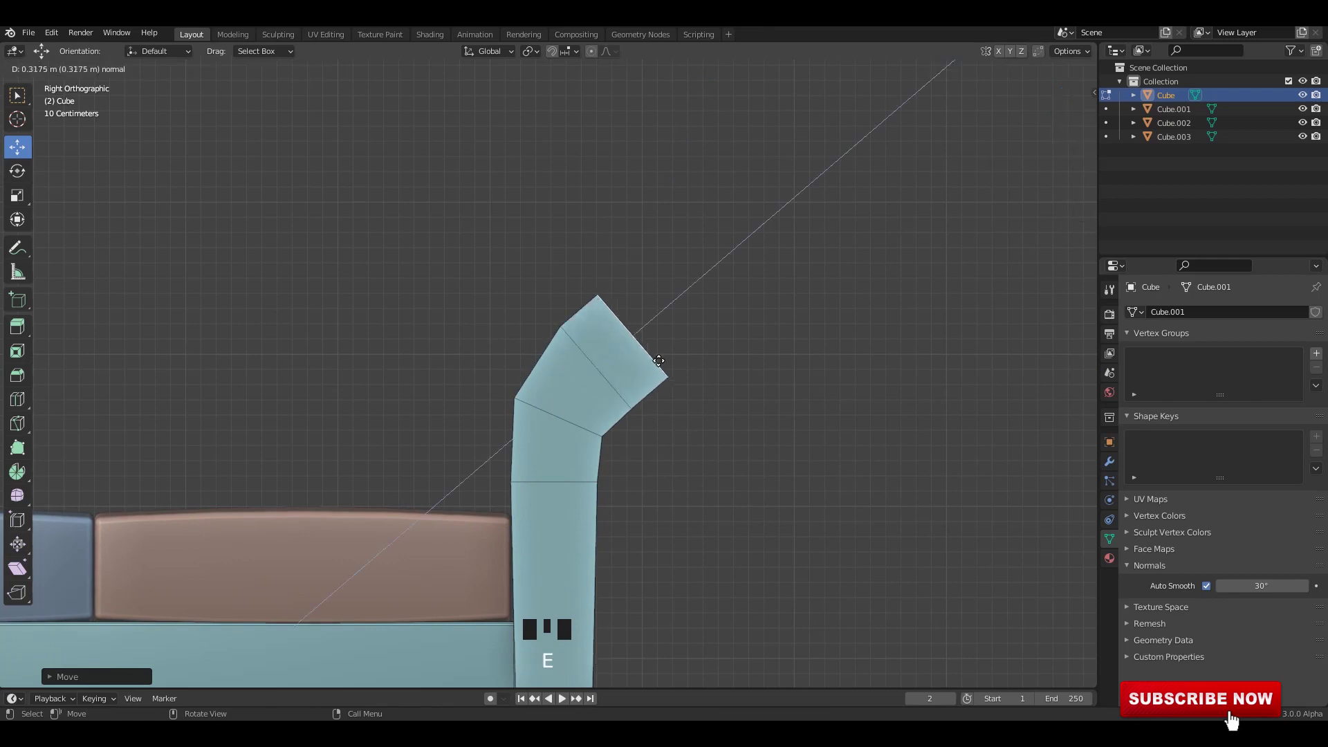
key("r")
left_click(686, 457)
left_click_drag(644, 343, 659, 374)
key("r")
left_click(692, 467)
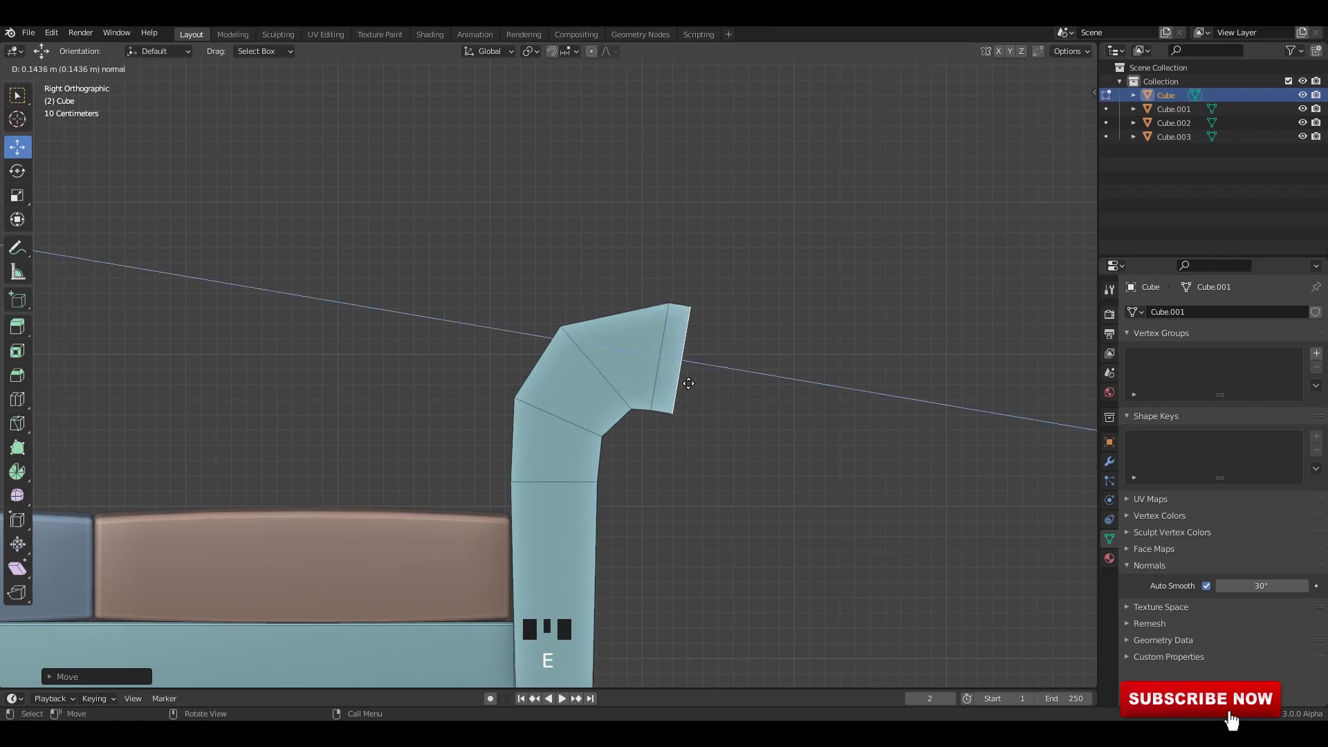
Extrude the arm's end face about 0.14 m and scale it to about 0.74 along Z to taper the roll's tip.
left_click(688, 383)
key("s")
key("z")
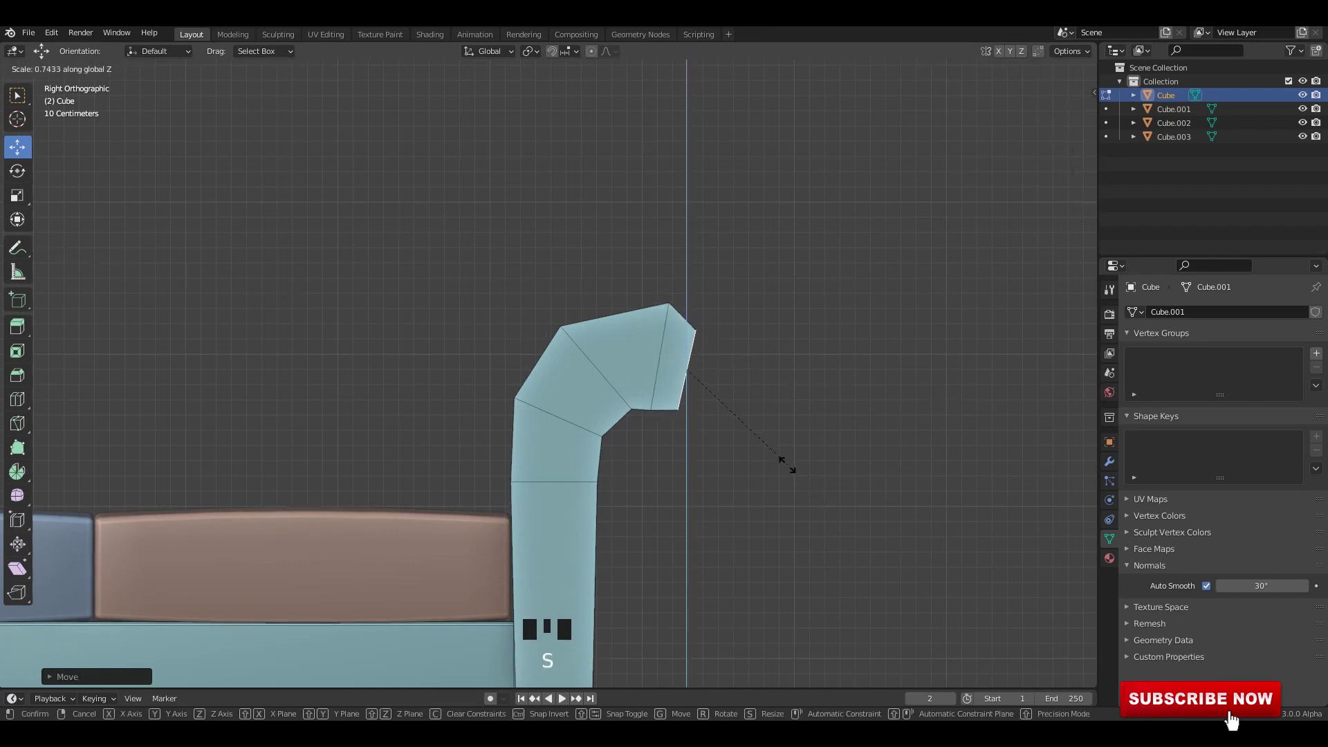
left_click(784, 463)
With X-ray on in vertex mode, reposition the upper vertices of the arm's roll to smooth its top outline.
key("1")
scroll(664, 332, "up", 2)
middle_click_drag(612, 285, 623, 359, "shift")
key("alt+z")
left_click_drag(595, 365, 570, 378)
left_click_drag(745, 361, 746, 364)
left_click_drag(736, 348, 720, 339)
scroll(637, 466, "down", 3)
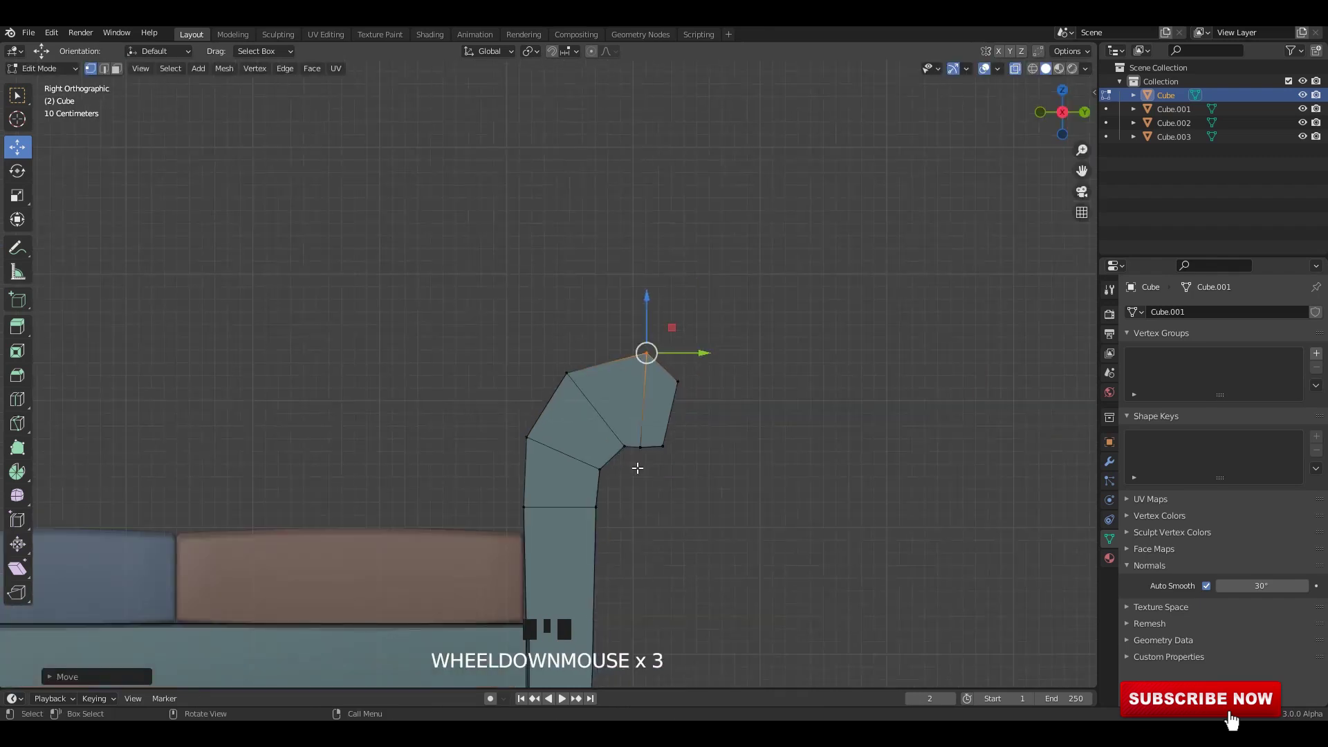
Move the vertices along the roll's underside and tip to shape a rounder, hooked arm profile.
scroll(644, 464, "up", 3)
middle_click_drag(652, 460, 613, 433, "shift")
left_click_drag(613, 433, 644, 486)
left_click_drag(633, 474, 662, 484)
left_click_drag(689, 459, 688, 453)
left_click_drag(755, 336, 744, 374)
left_click_drag(729, 436, 685, 496)
left_click_drag(704, 474, 705, 483)
left_click_drag(686, 440, 660, 485)
left_click_drag(669, 471, 674, 499)
left_click_drag(731, 450, 717, 479)
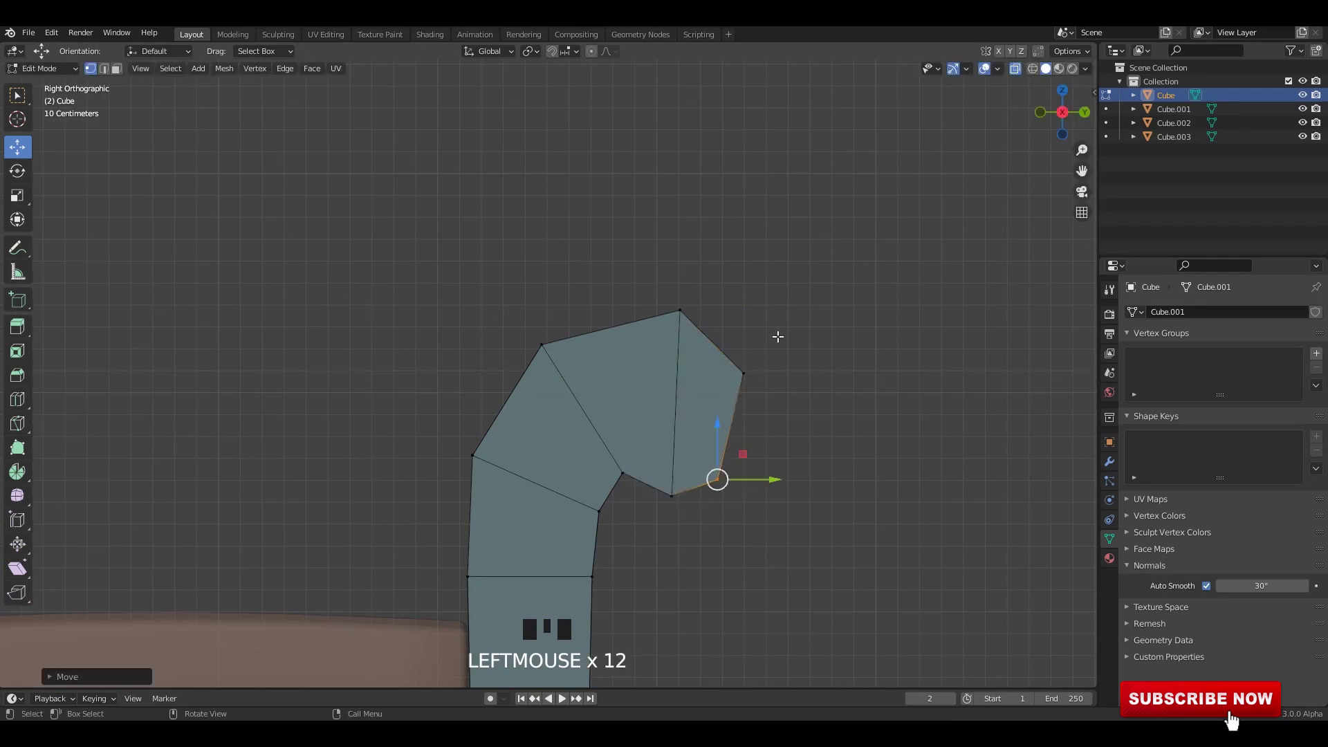
Nudge the roll's outermost vertices slightly downward, finish editing with X-ray off, and save the file.
left_click_drag(777, 338, 721, 400)
left_click_drag(744, 374, 743, 380)
left_click_drag(555, 261, 506, 368)
key("alt+z")
key("Tab")
scroll(588, 356, "down", 7)
left_click(602, 346)
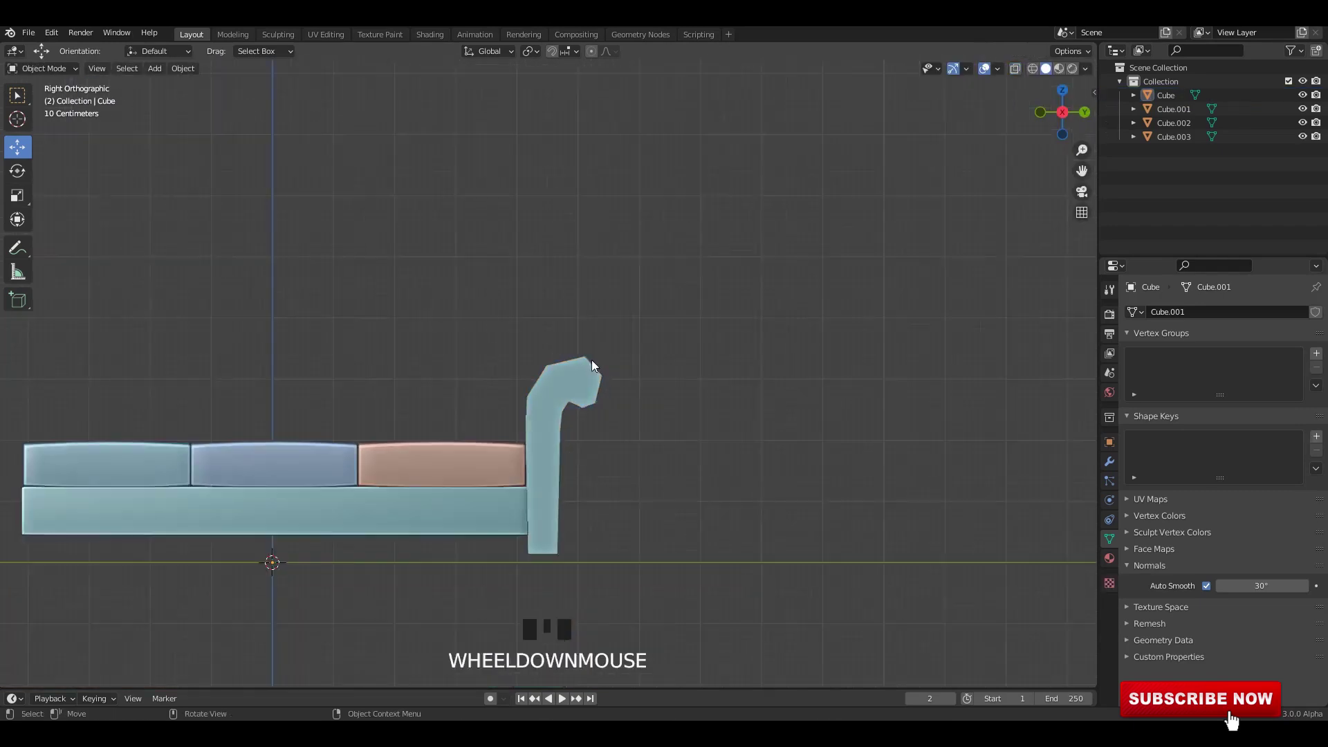
key("ctrl+s")
Separate the linked arm mesh from the base into its own object, save the file, and apply the arm's object transforms.
middle_click_drag(592, 360, 566, 394)
key("Tab")
left_click(550, 400)
key("l")
key("p")
left_click(549, 401)
key("Tab")
left_click(604, 393)
key("ctrl+s")
key("ctrl+a")
left_click(567, 395)
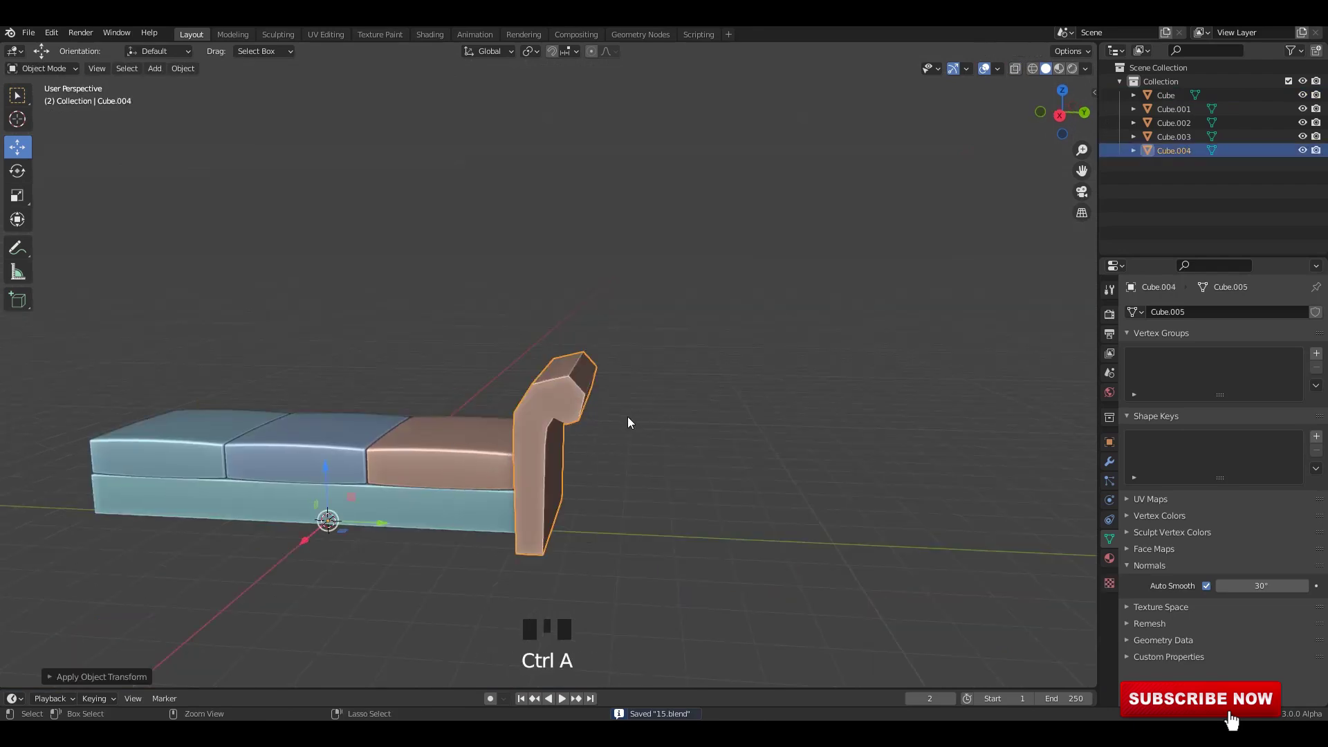
Display the arm object's transform values to check its location, rotation and scale.
key("n")
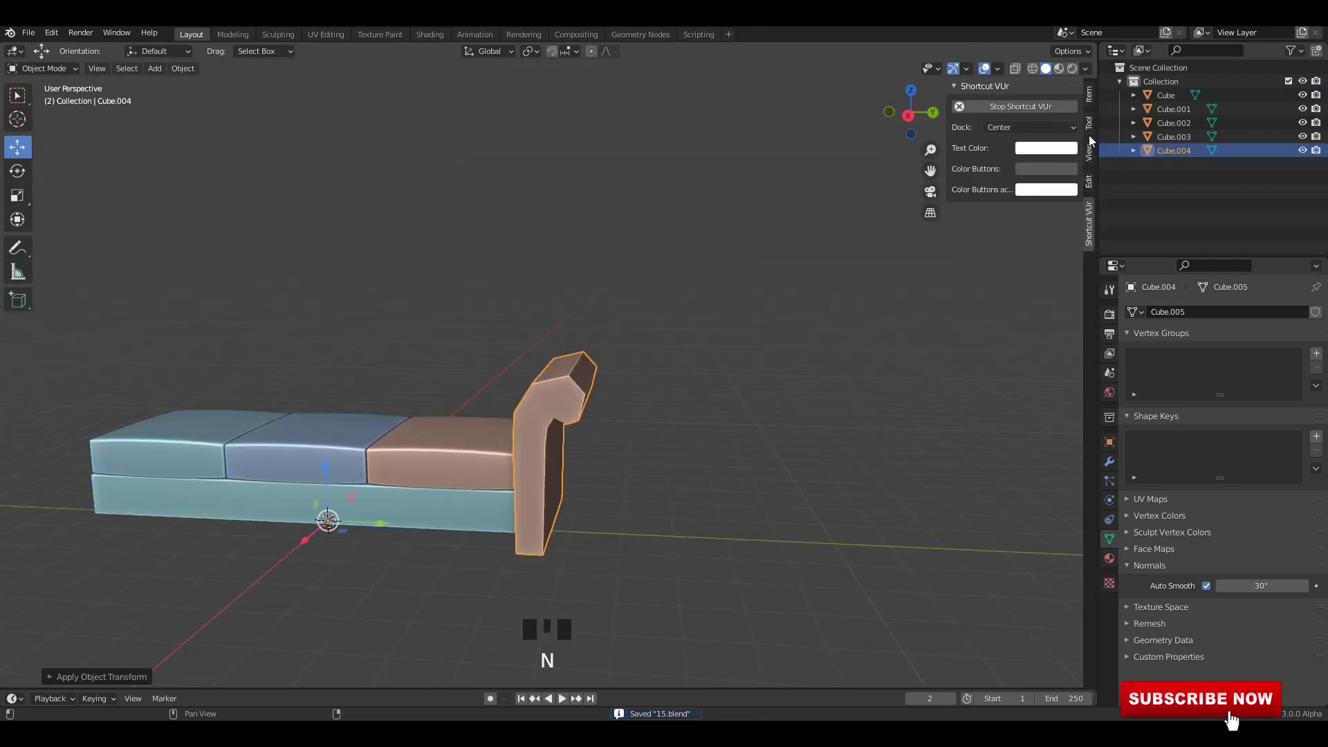
left_click(1090, 93)
middle_click_drag(692, 226, 692, 240)
left_click(692, 240)
key("F4")
left_click(601, 396)
left_click(578, 405)
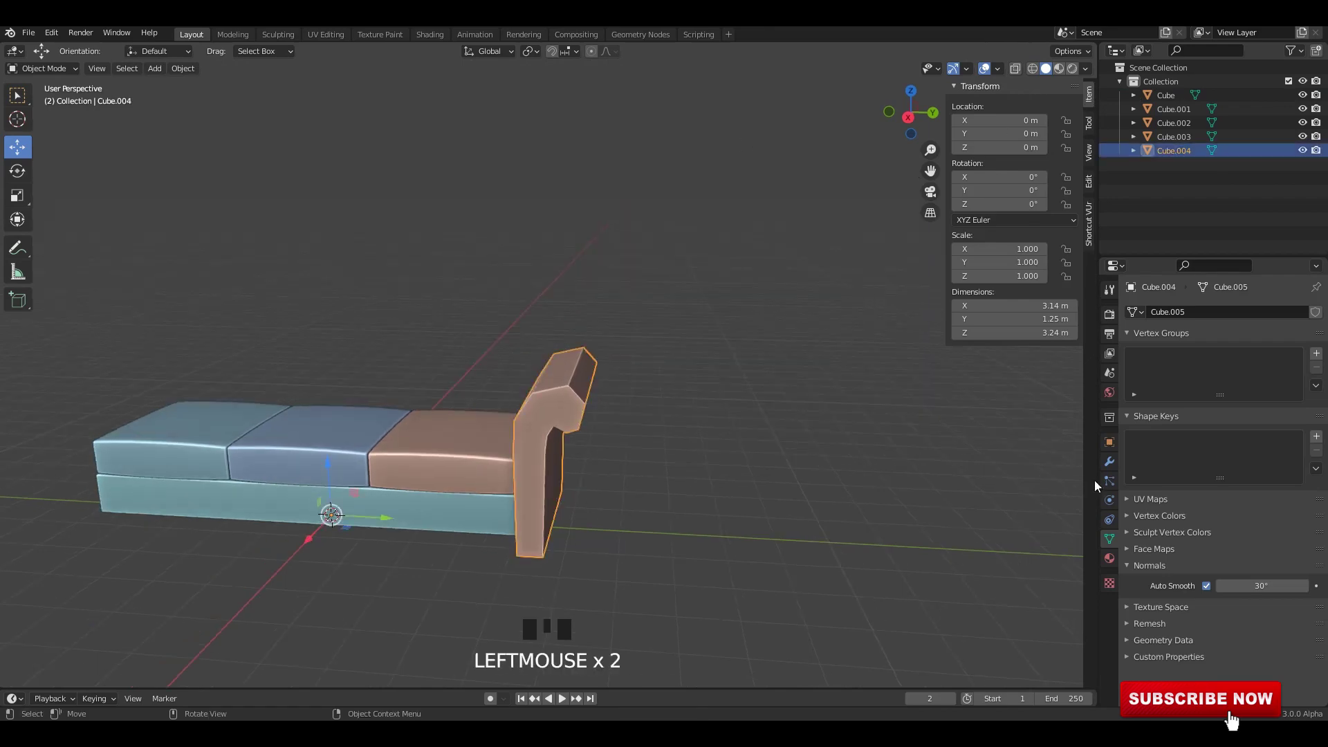
Add a Mirror modifier to the arm with only the Y axis enabled, and save the file.
left_click(1109, 461)
left_click(1177, 312)
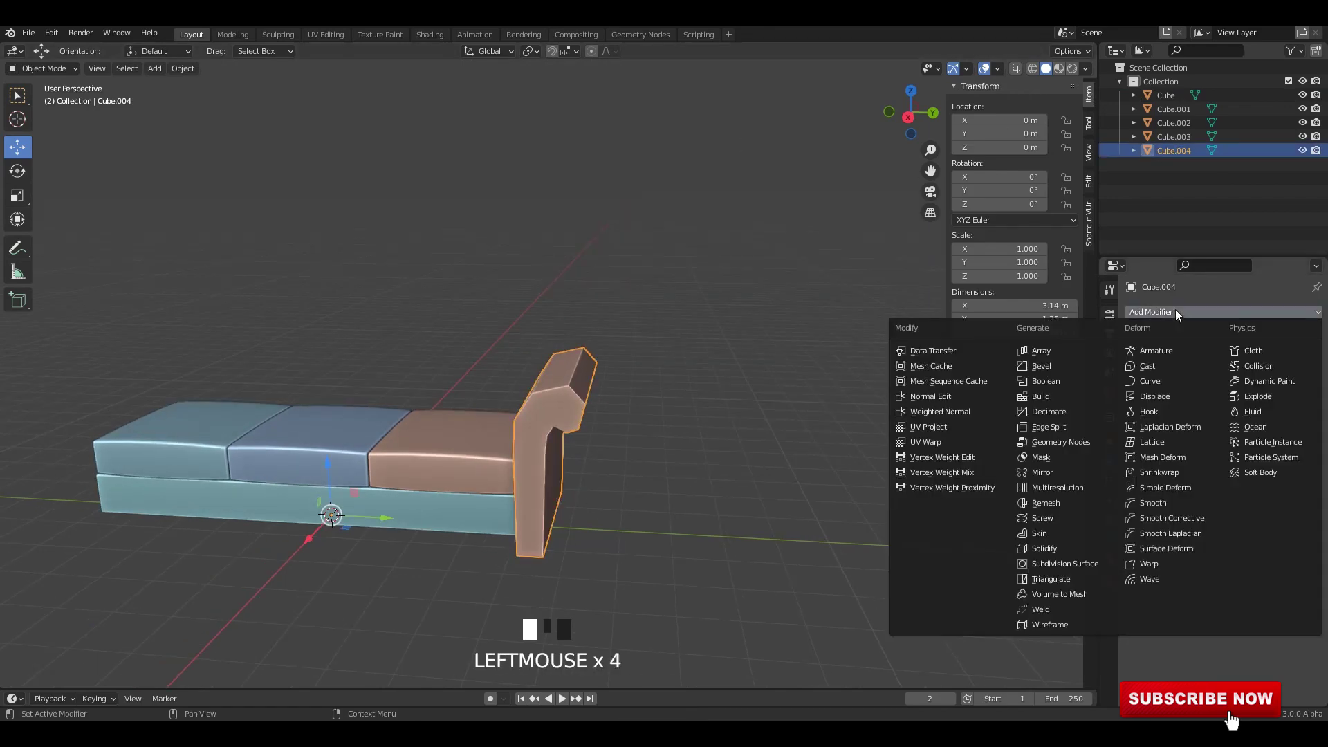
left_click(1044, 473)
left_click(1253, 355)
left_click(1218, 355)
mouse_move(738, 339)
middle_mouse_down("alt")
mouse_move(774, 344)
mouse_move(747, 347)
middle_mouse_up("alt")
key("ctrl+s")
key("Tab")
scroll(775, 360, "up", 3)
key("alt+z")
key("alt+z")
key("alt+z")
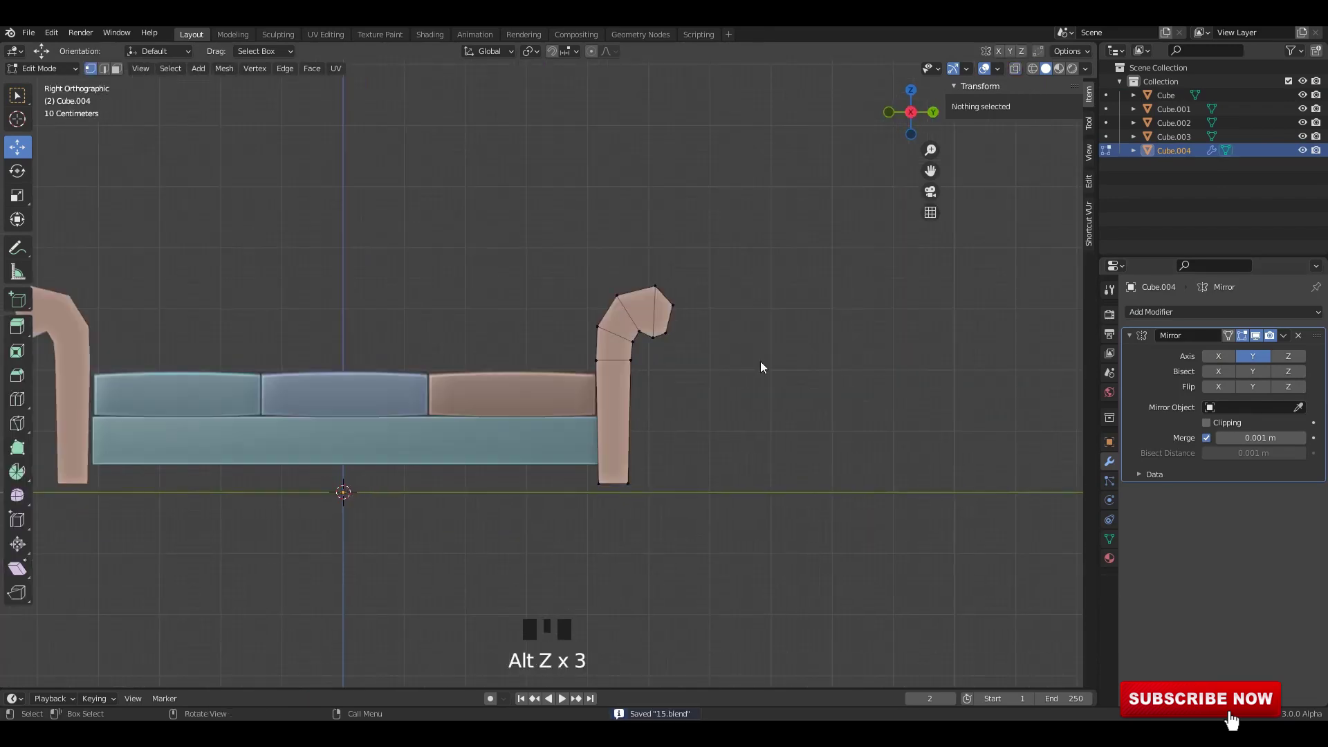
key("Tab")
key("Tab")
key("Tab")
Move the base's negative-Y end vertices outward to meet the mirrored arm, making the base 8.35 m long.
left_click(587, 429)
middle_click_drag(650, 397, 583, 424, "shift")
scroll(583, 424, "up", 2)
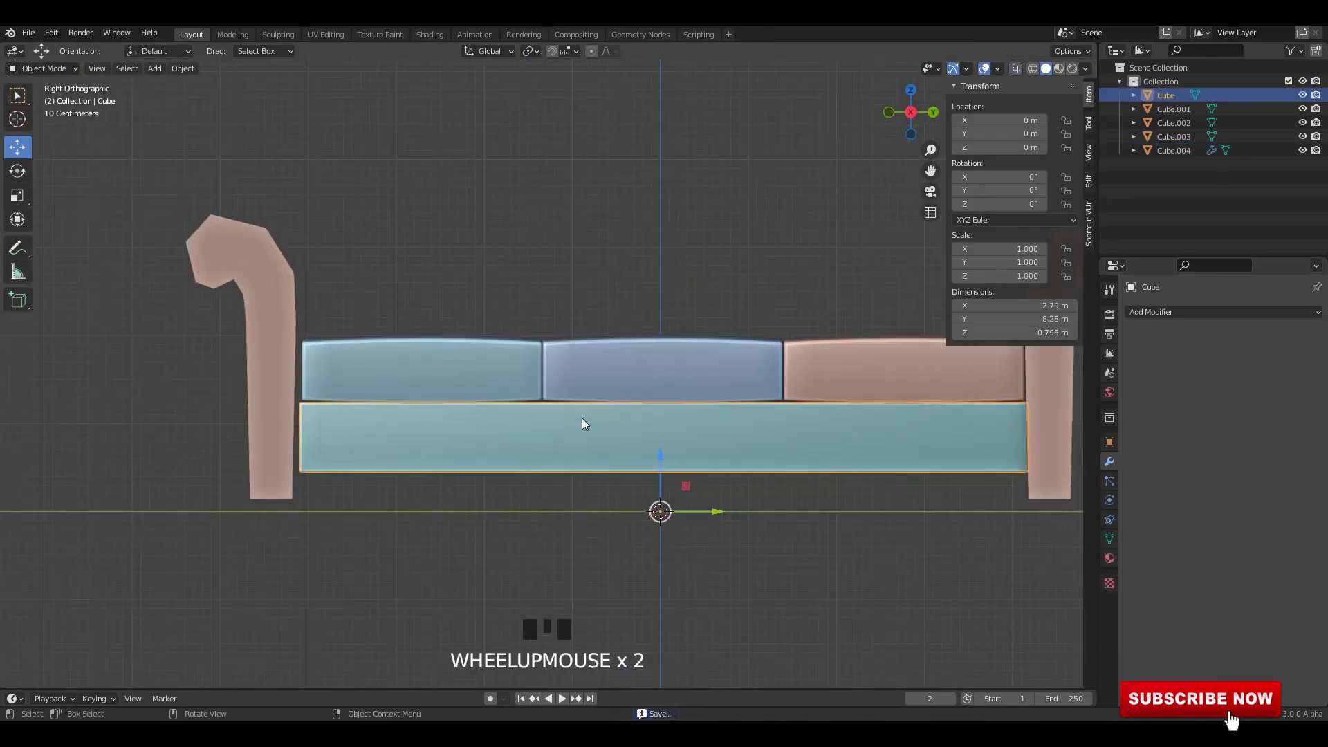
key("Tab")
key("alt+z")
middle_click_drag(365, 388, 574, 387, "shift")
left_click_drag(620, 237, 503, 500)
scroll(495, 485, "up", 4)
key("Tab")
scroll(539, 408, "down", 4)
left_click(595, 312)
scroll(623, 321, "down", 3)
middle_click_drag(667, 331, 433, 335, "shift")
key("alt+z")
middle_click_drag(509, 387, 496, 372, "shift")
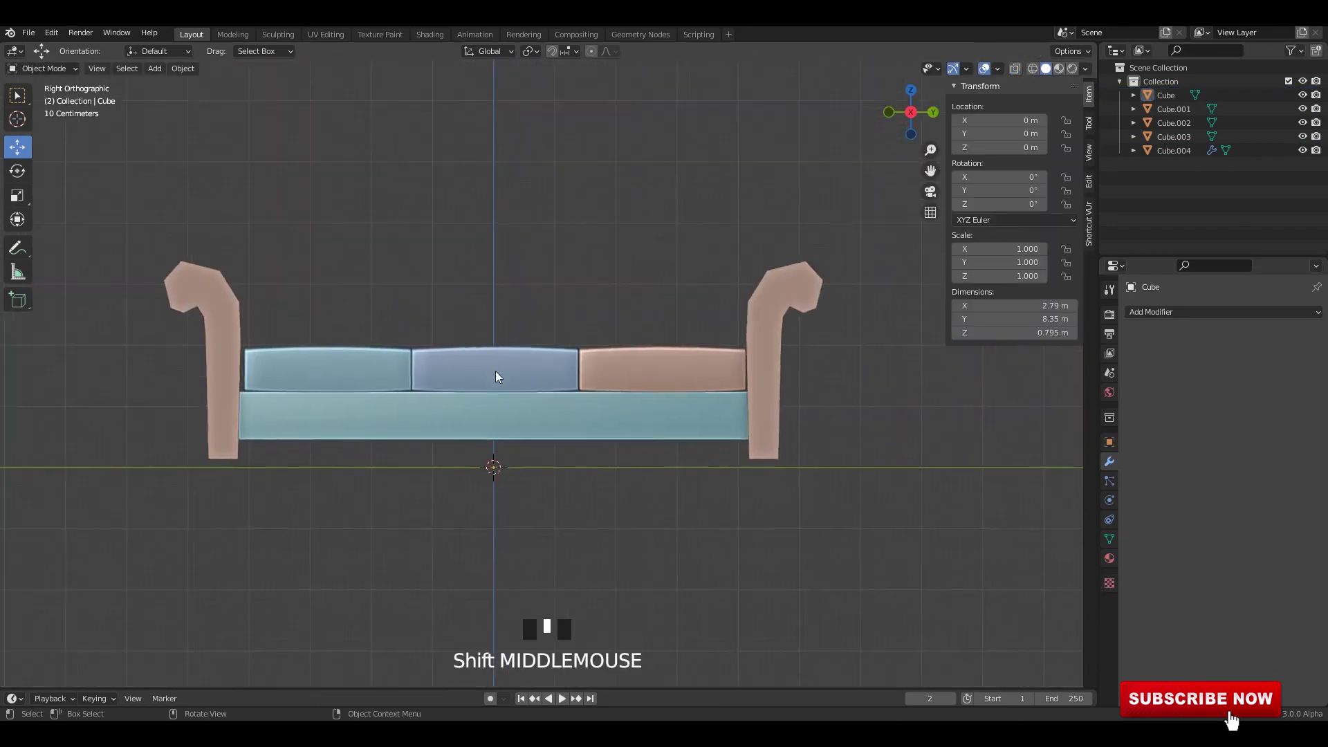
Undo the base's last lengthening and shift its whole mesh slightly along Y to centre it between the arms.
key("Tab")
key("ctrl+z")
key("ctrl+z")
key("ctrl+z")
key("ctrl+z")
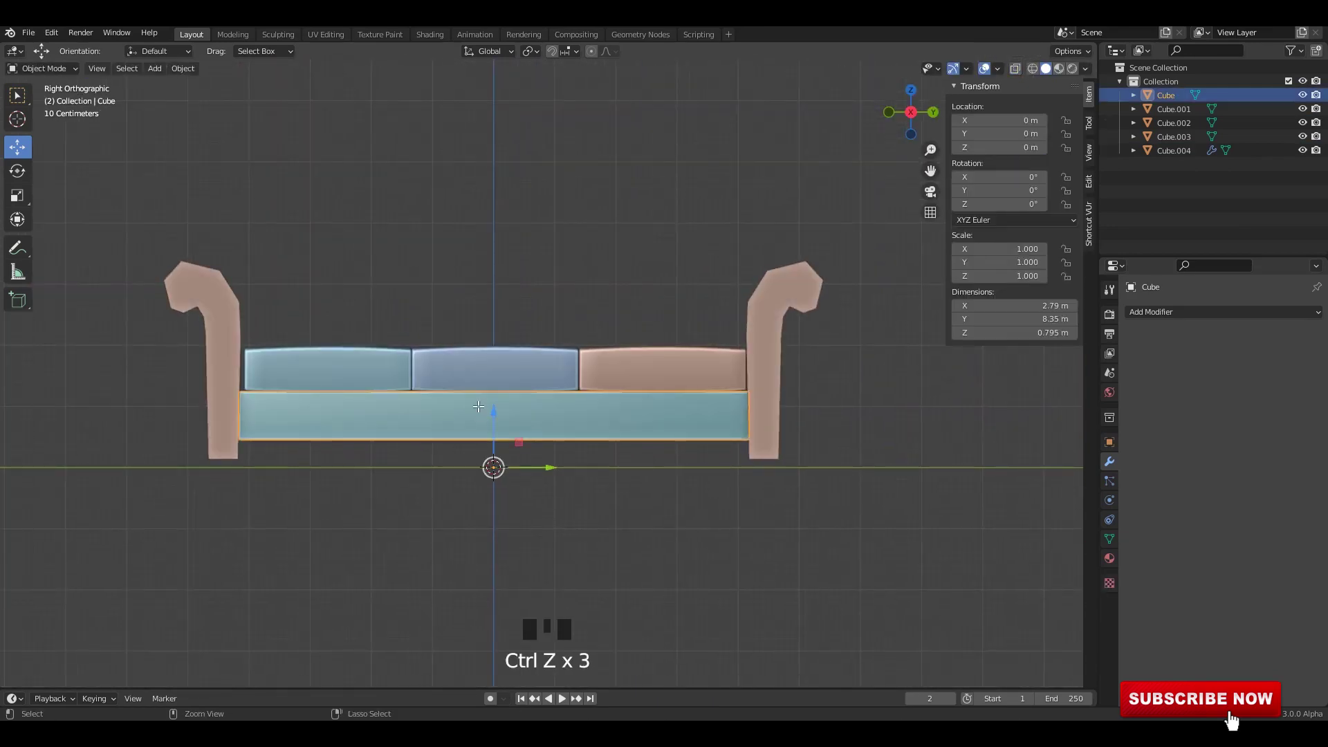
middle_click_drag(474, 403, 521, 420, "shift")
key("a")
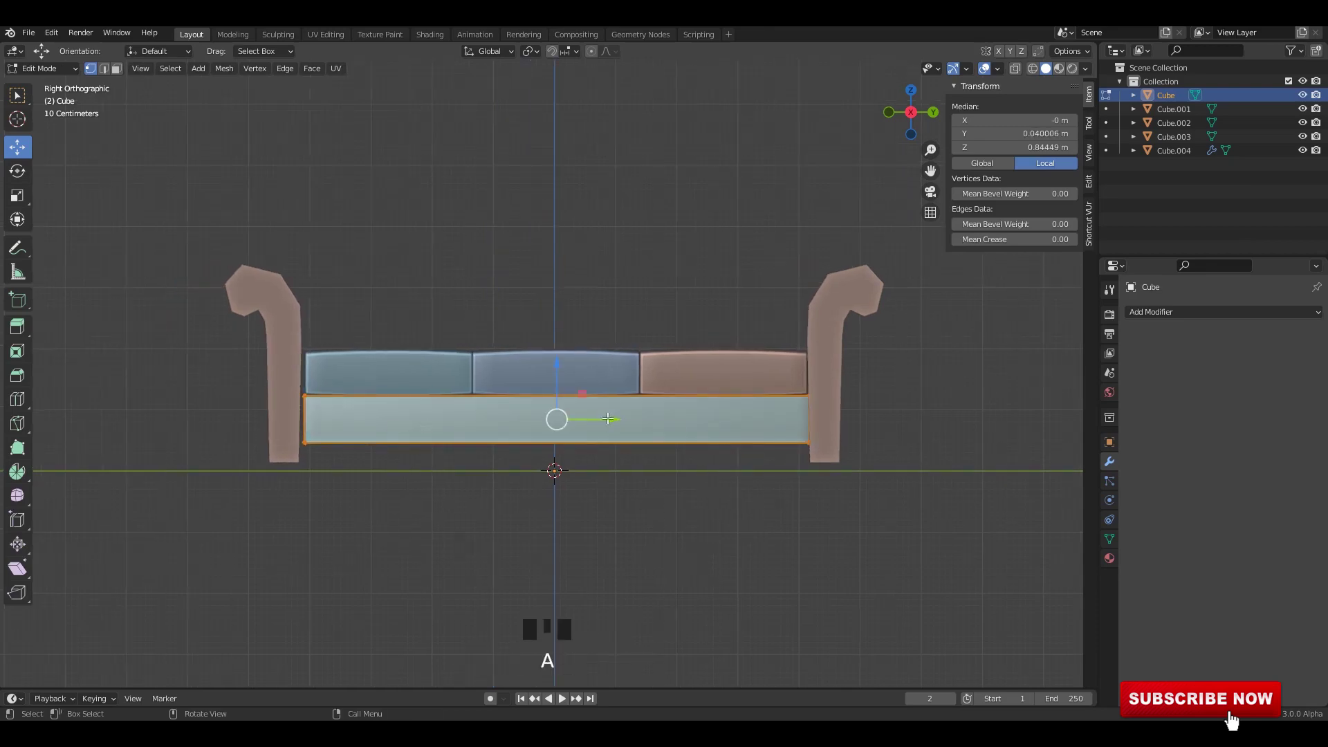
key("Tab")
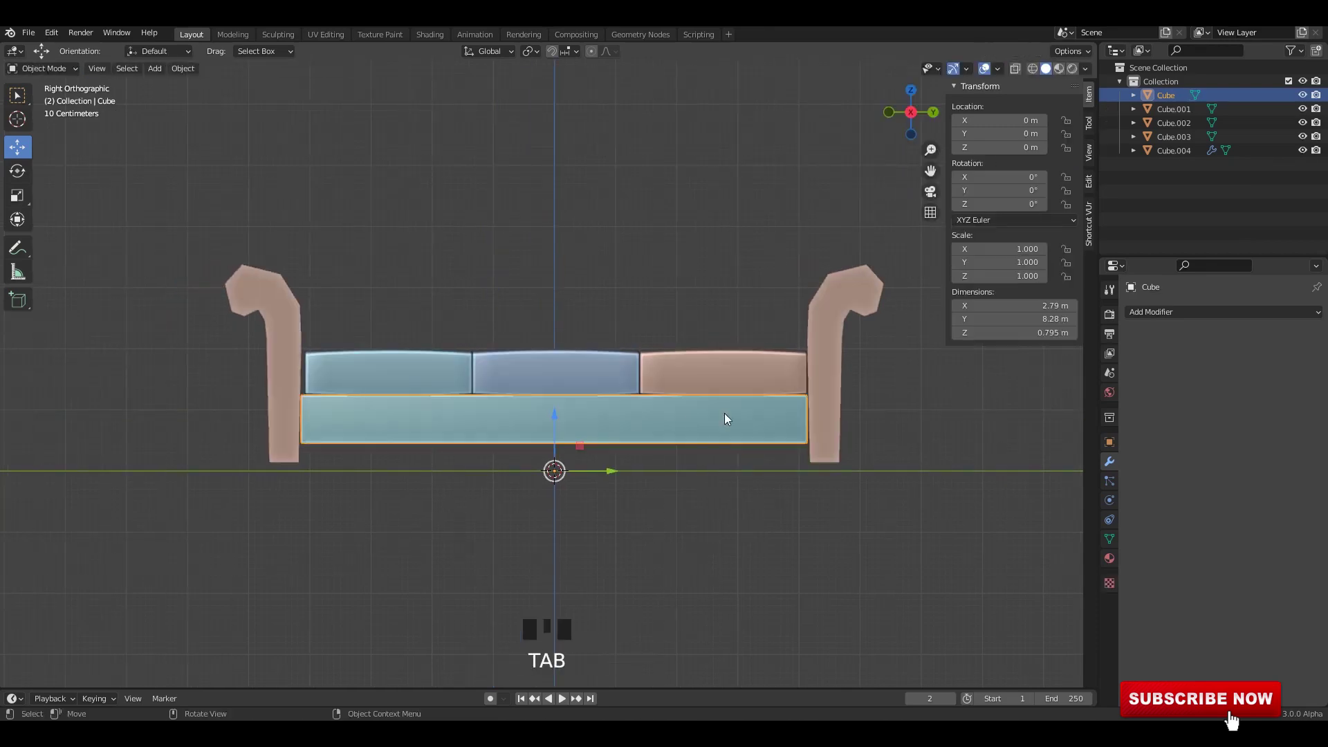
Move the arm's whole mesh inward along Y to a median of about 4.69 m so it meets the base's end.
middle_click_drag(725, 413, 660, 436, "shift")
left_click(775, 389)
key("Tab")
key("a")
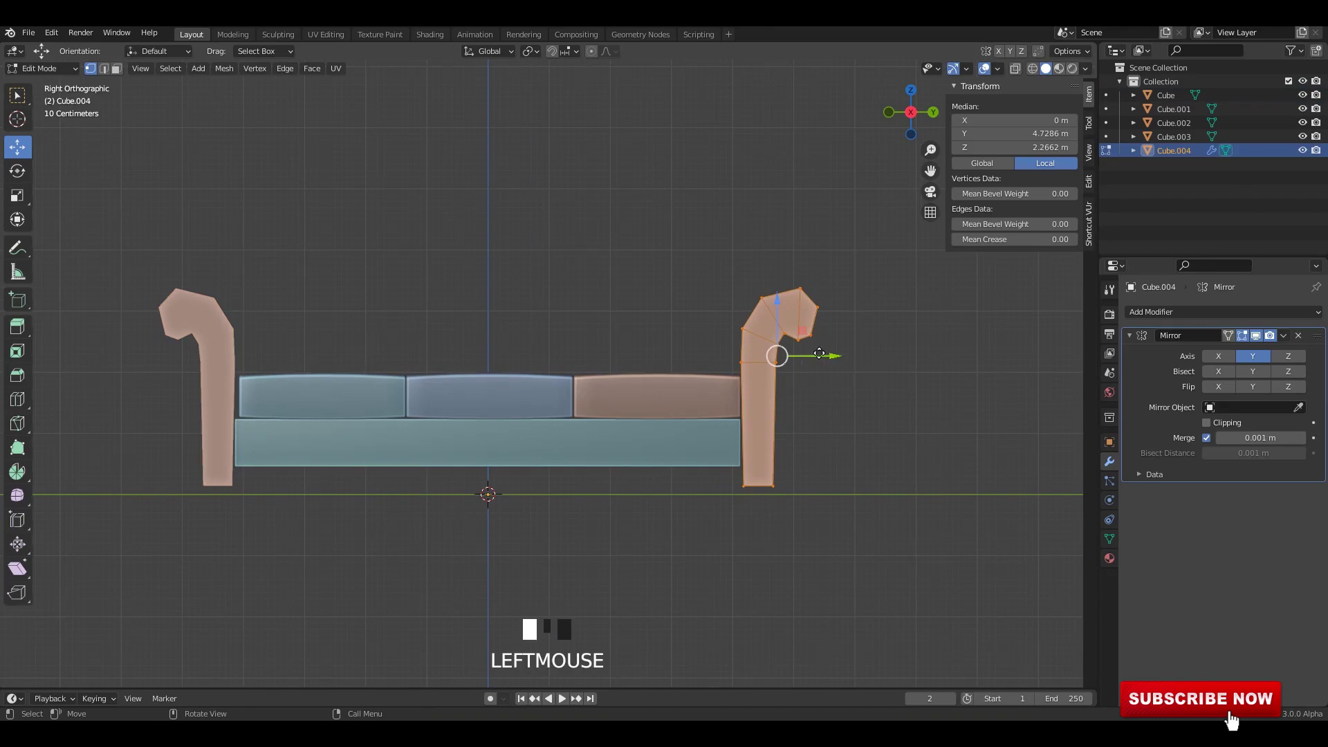
key("Tab")
Nudge the negative-Y seat cushion and the middle cushion along Y, the middle one to about 0.008 m, and save the file.
left_click(375, 394)
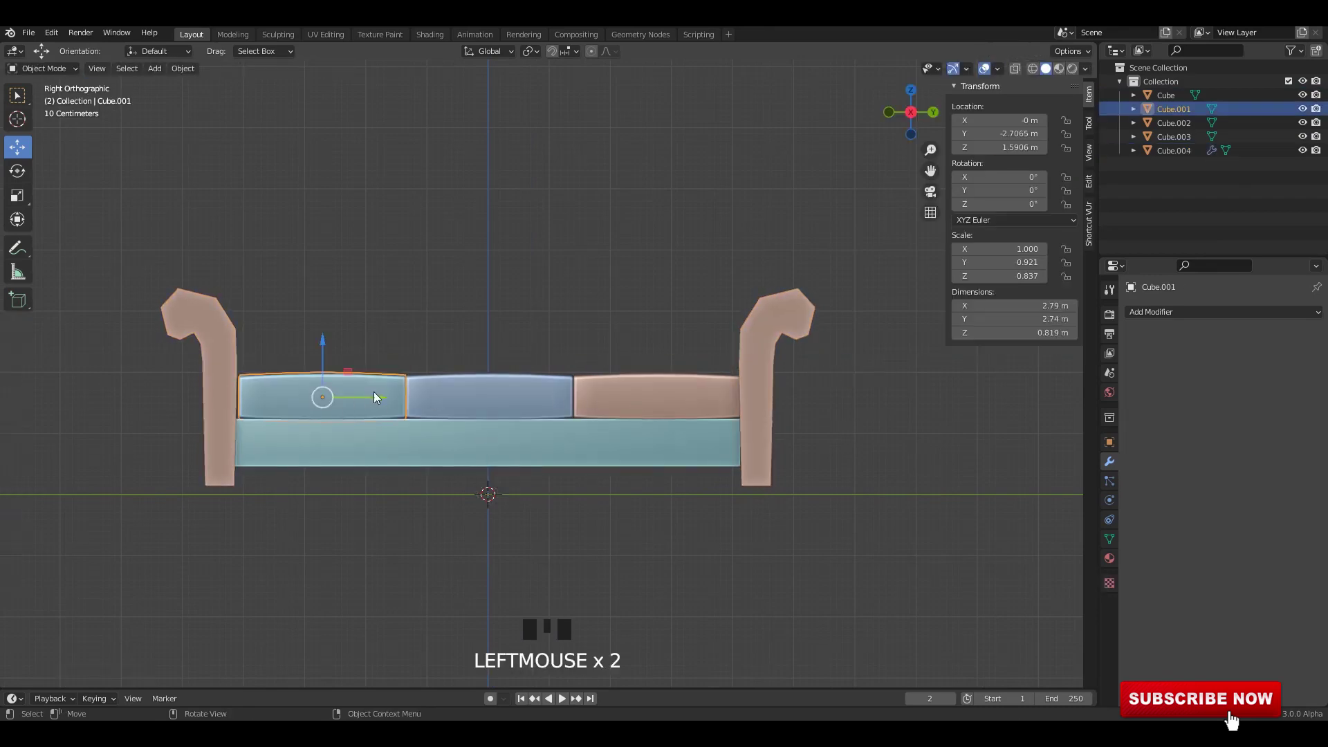
left_click_drag(374, 396, 365, 392)
left_click(549, 393)
scroll(648, 401, "up", 1)
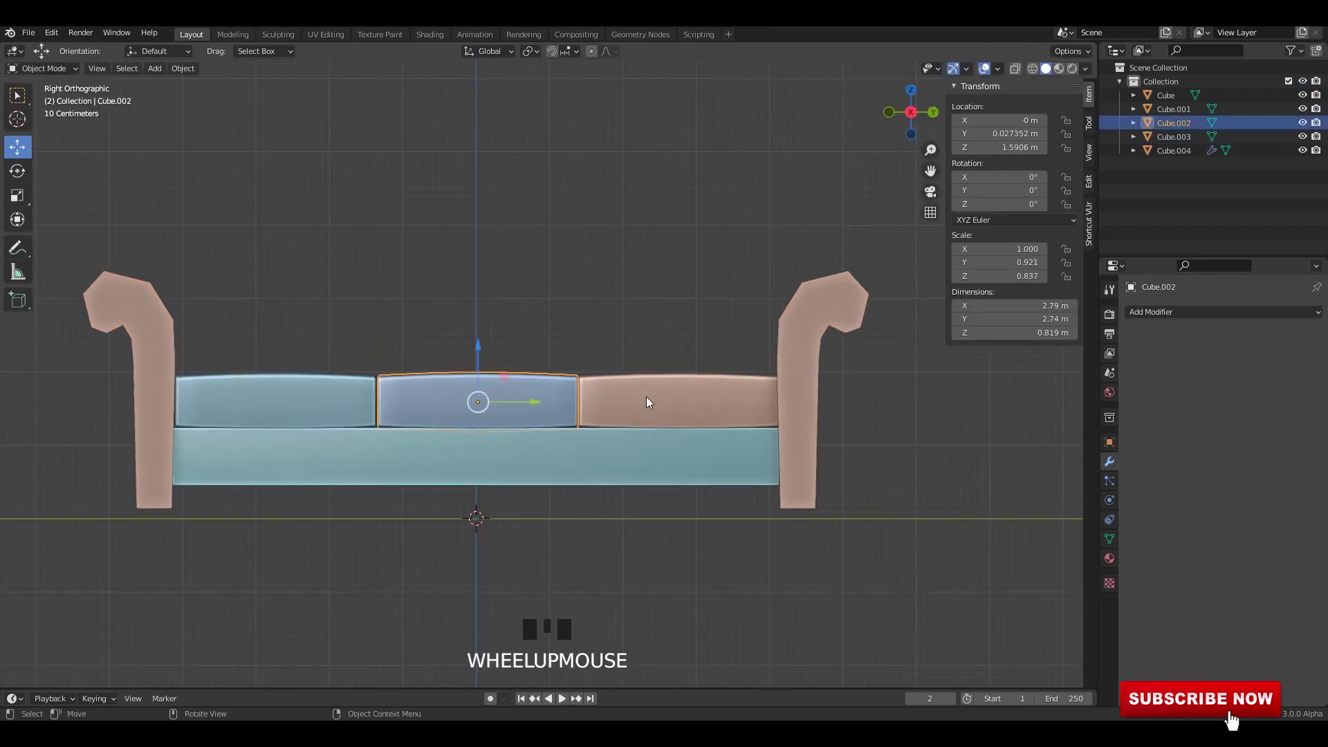
left_click_drag(533, 401, 529, 401)
scroll(613, 343, "down", 2)
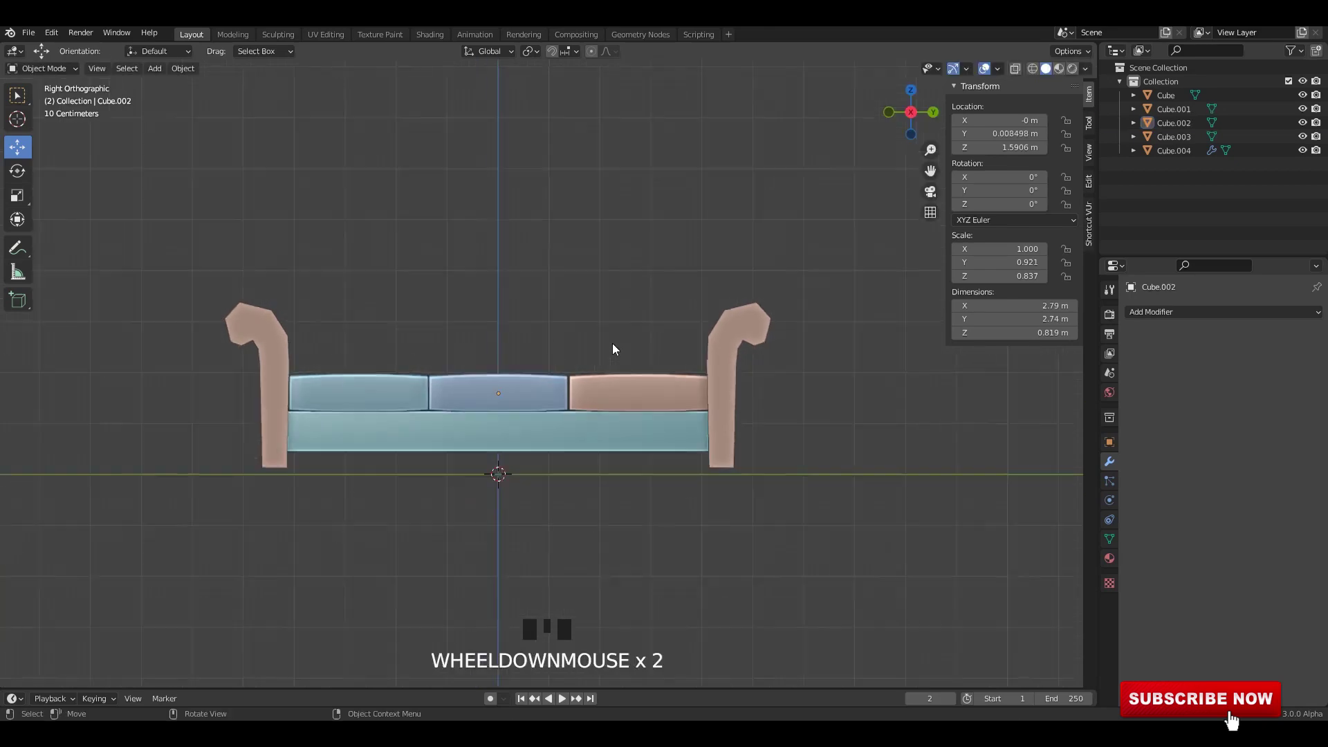
key("ctrl+s")
Add a level 2 Subdivision modifier to the arm and turn off its viewport display.
middle_click_drag(612, 343, 578, 380)
left_click(664, 366)
key("ctrl+1")
key("ctrl+2")
key("Tab")
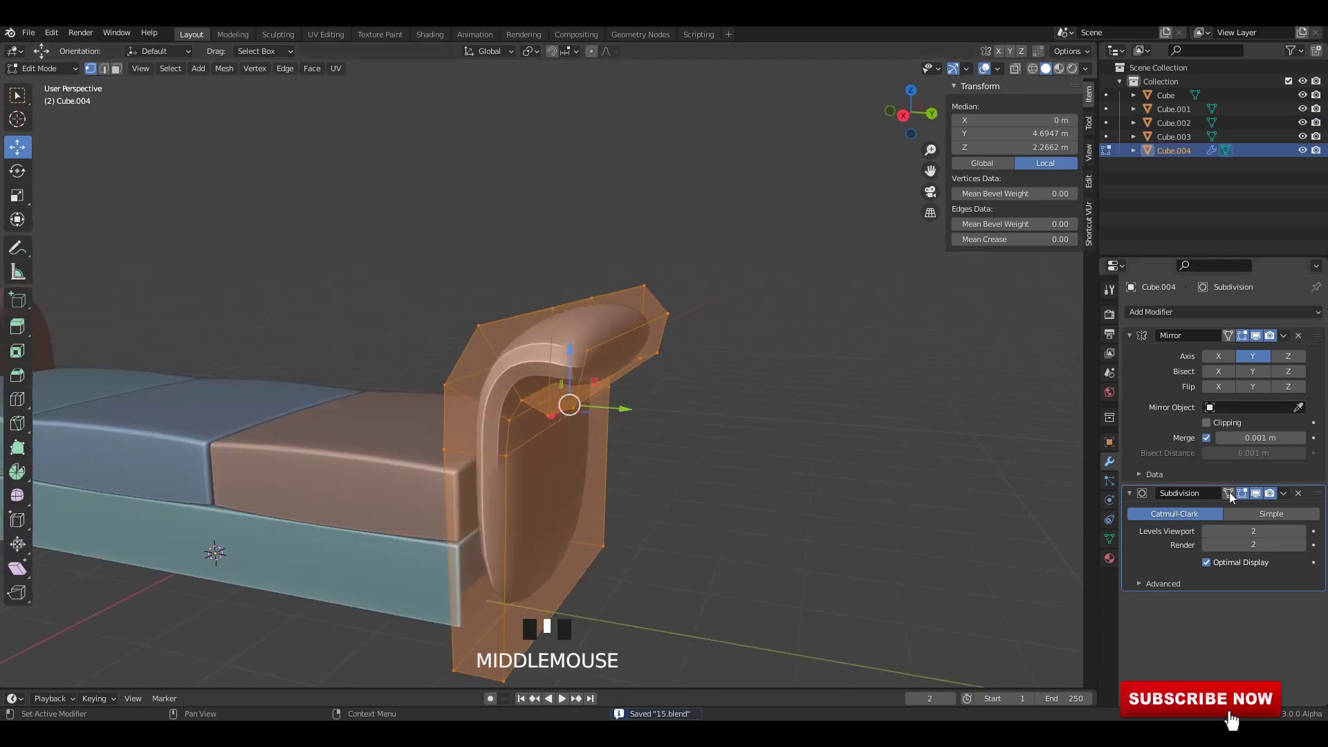
left_click(1256, 494)
Add a centred loop cut running along the arm's profile through the middle of its thickness.
middle_click_drag(930, 356, 900, 353, "alt")
middle_click_drag(901, 352, 756, 347, "alt")
key("alt+z")
scroll(753, 326, "up", 2)
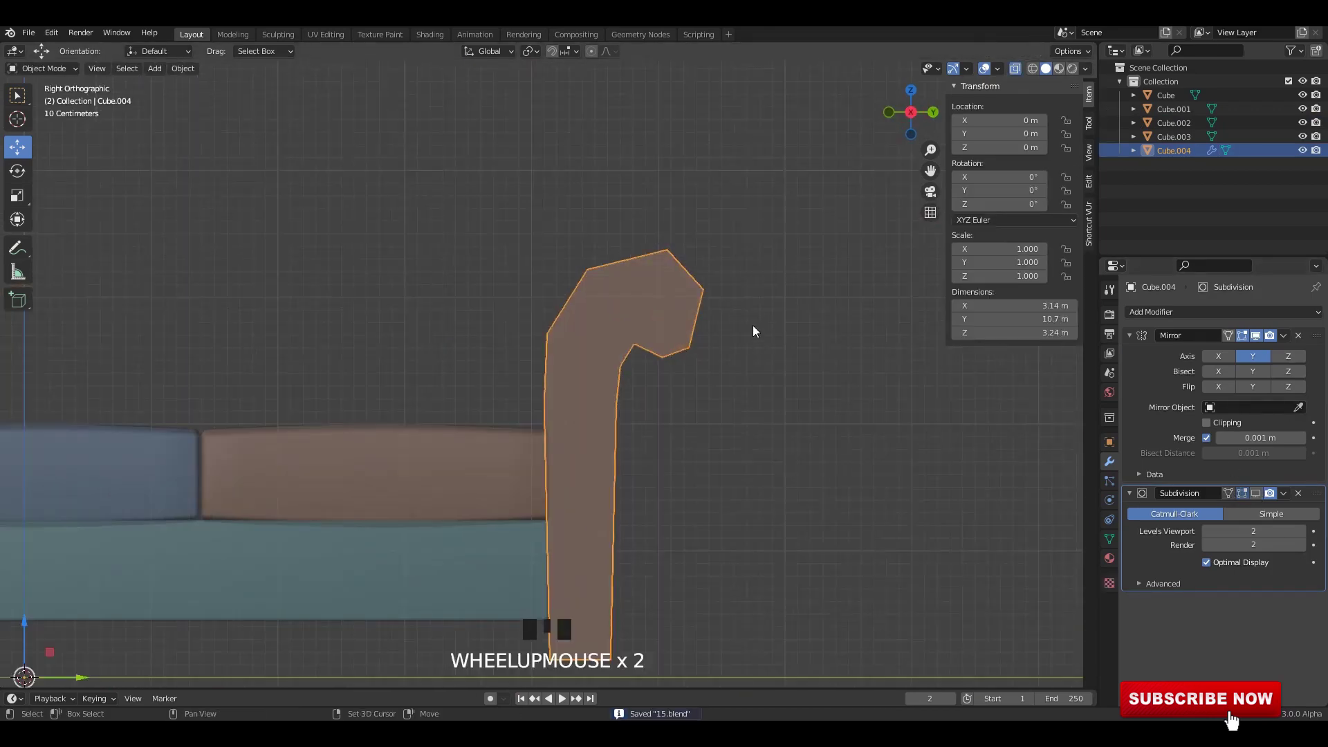
key("ctrl+r")
left_click(705, 326)
scroll(742, 344, "up", 2)
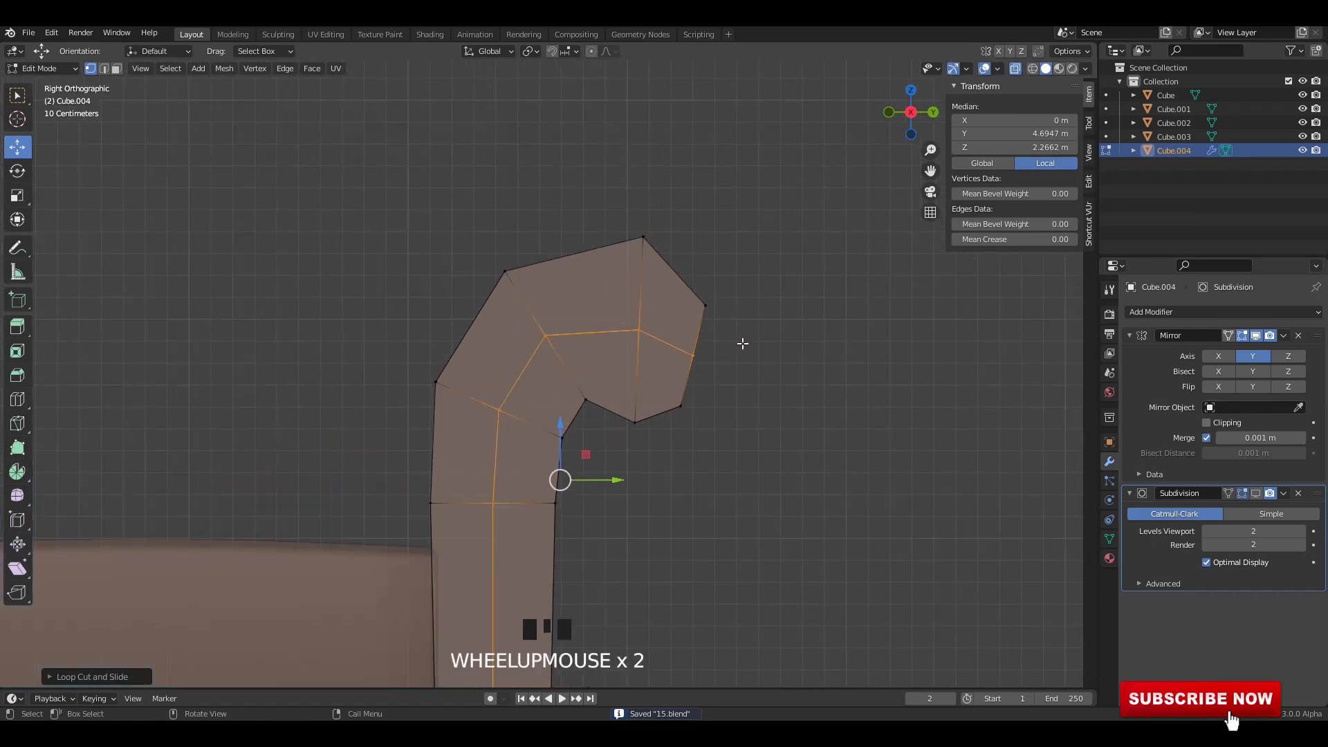
Move the roll's outer-middle vertices outward and its upper-outer and top vertices upward to round the profile.
left_click_drag(694, 356, 703, 359)
left_click(705, 305)
left_click_drag(706, 302, 710, 270)
left_click_drag(590, 195, 668, 263)
left_click_drag(644, 237, 633, 216)
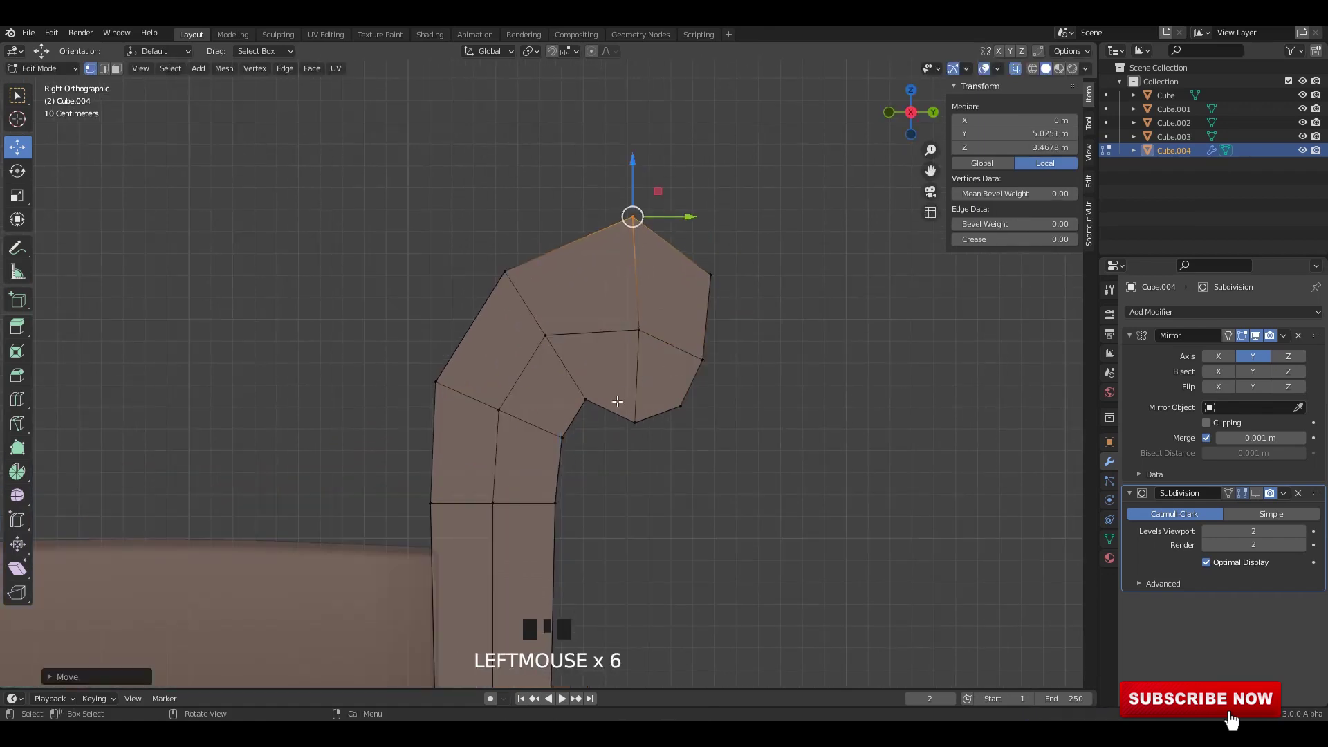
Adjust the roll's inner-corner, shoulder, outer-middle and lower-outer vertices for a rounder profile, and save the file.
left_click(593, 397)
left_click(589, 399)
key("ctrl+z")
left_click_drag(600, 390, 575, 400)
scroll(480, 254, "down", 1)
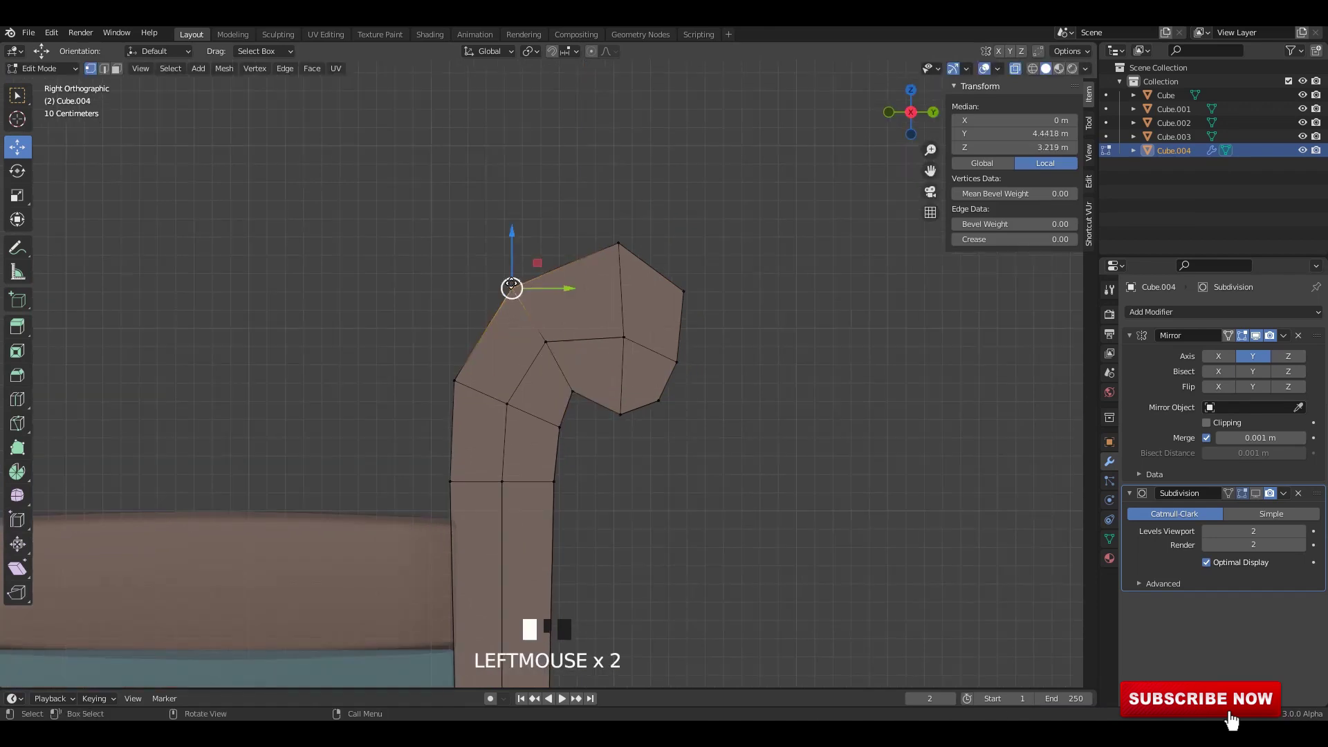
left_click_drag(512, 285, 515, 272)
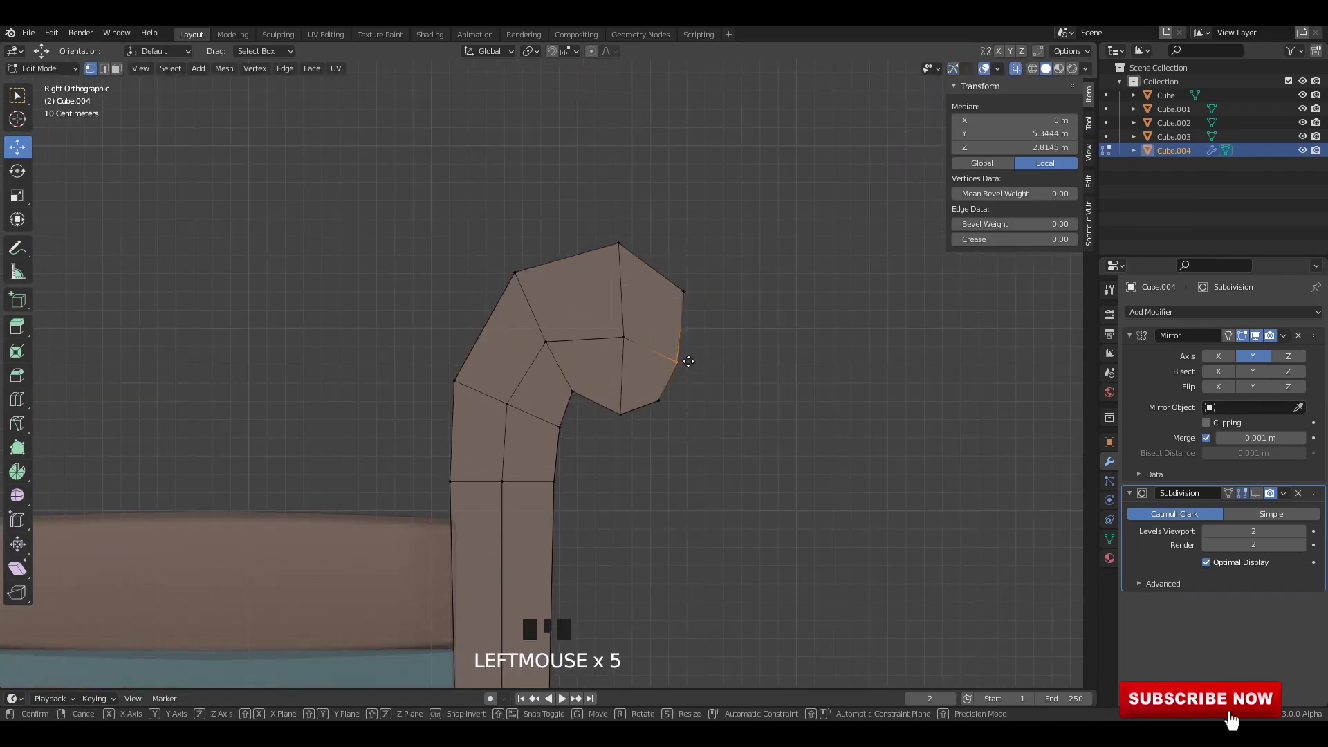
left_click_drag(688, 361, 696, 357)
left_click_drag(663, 404, 679, 413)
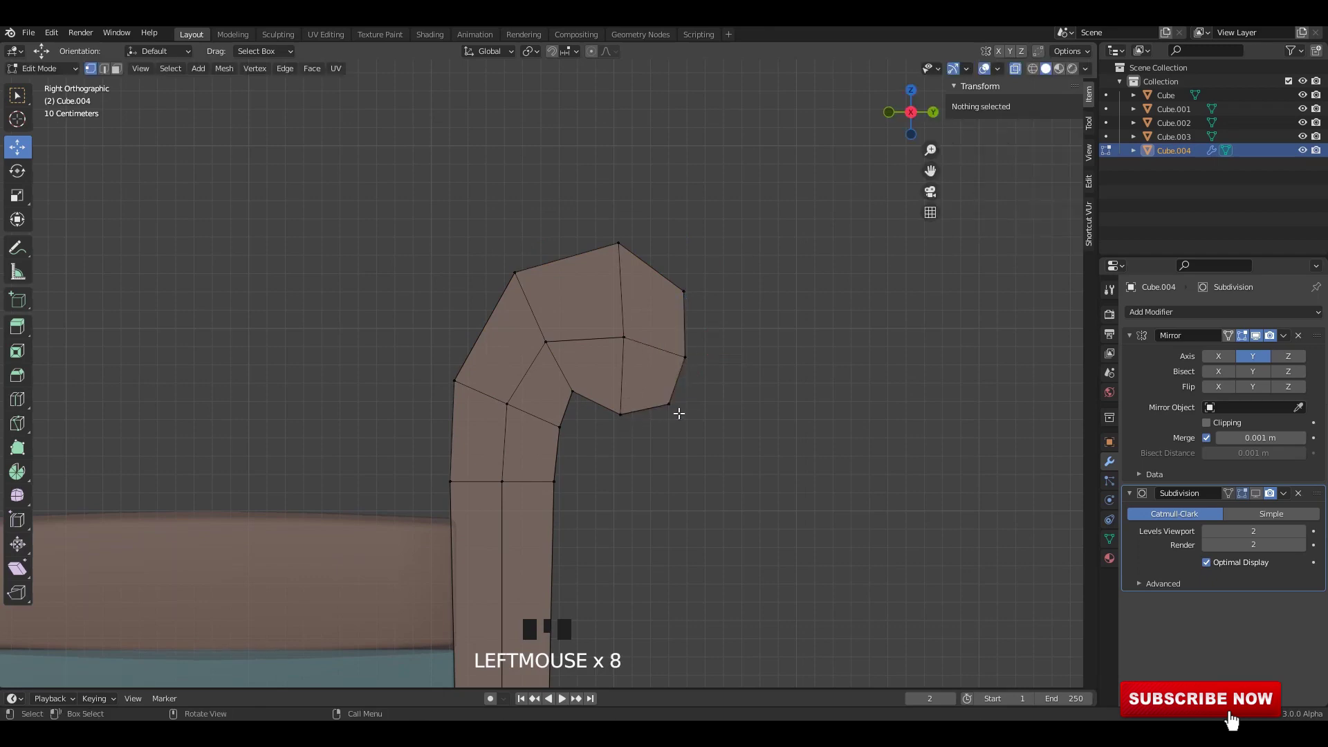
key("alt+z")
scroll(688, 412, "down", 2)
key("Tab")
left_click(674, 402)
scroll(668, 394, "down", 2)
key("ctrl+s")
scroll(598, 395, "up", 2)
key("Tab")
scroll(593, 426, "up", 3)
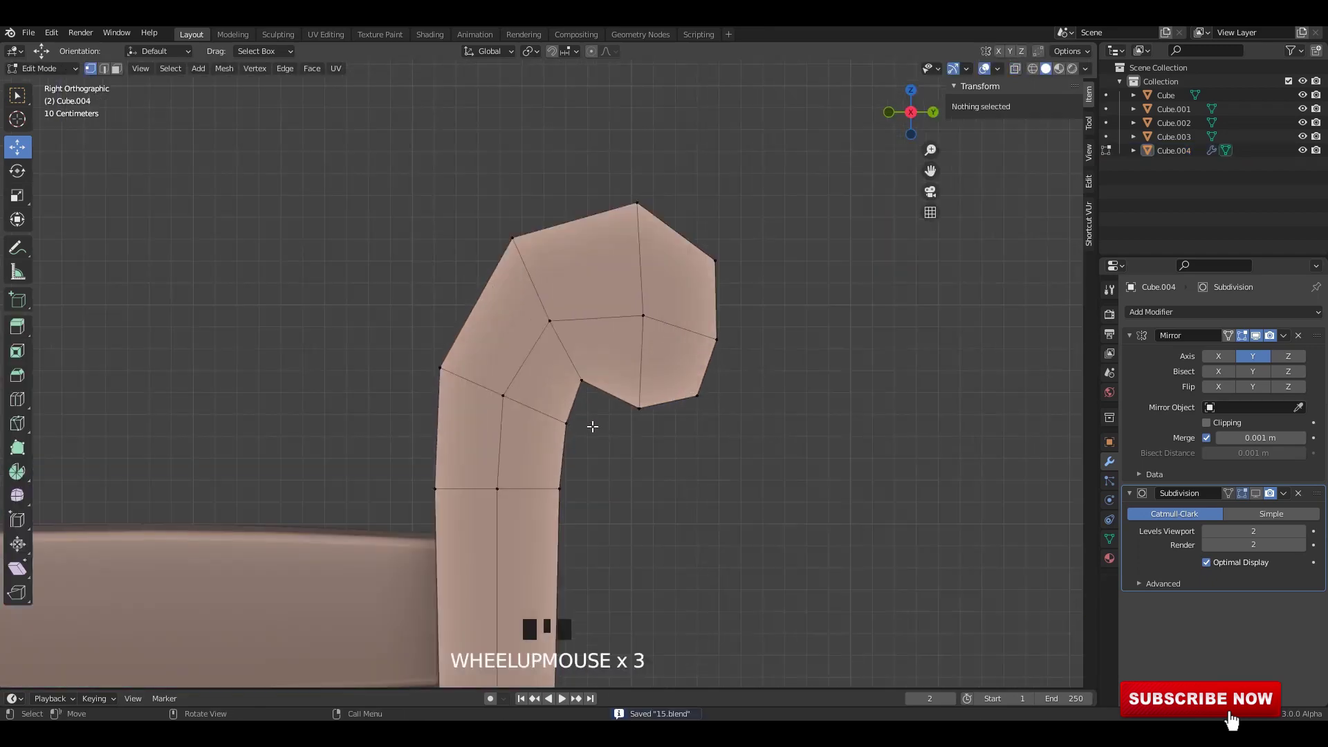
key("alt+z")
left_click_drag(596, 452, 539, 504)
scroll(609, 481, "down", 3)
key("alt+z")
Add a loop cut around the middle of the arm's depth and bevel it into two supporting loops near the front and back edges.
middle_click_drag(632, 468, 613, 353, "shift")
middle_click_drag(612, 353, 564, 307)
key("Tab")
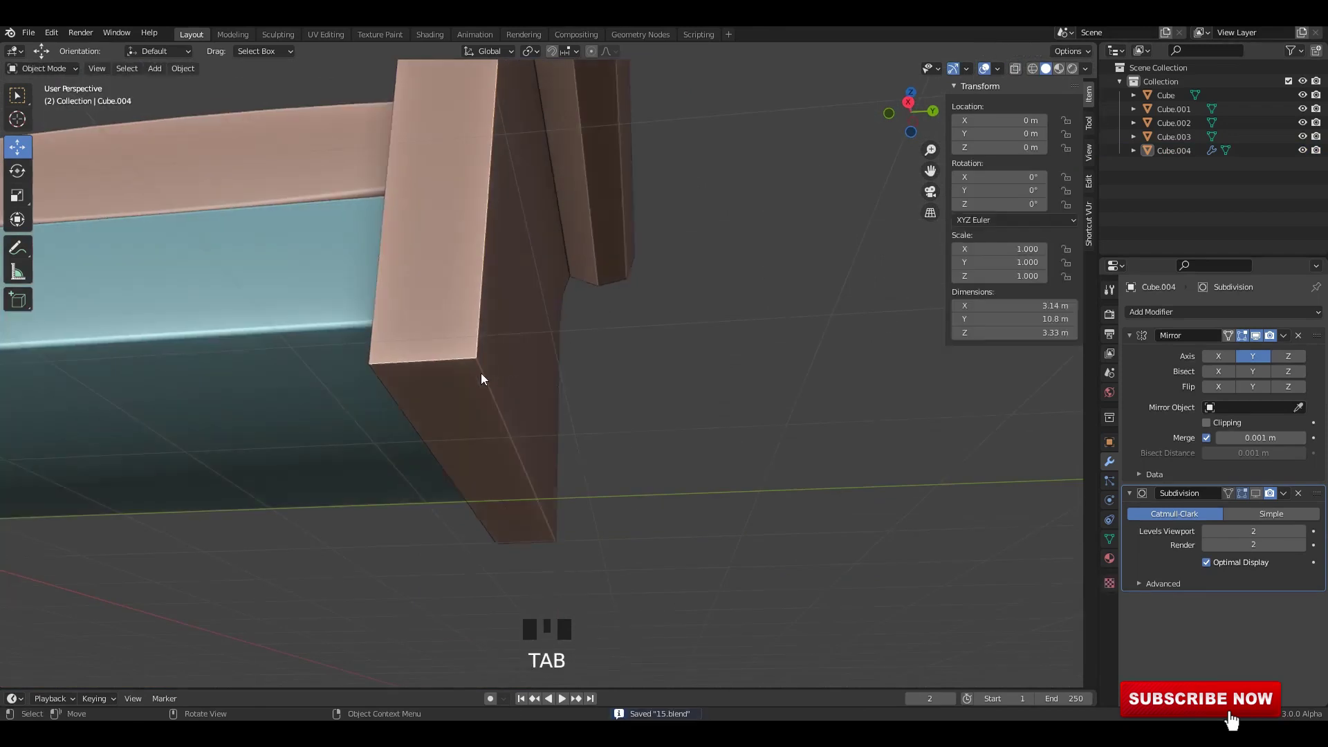
key("Tab")
middle_click_drag(483, 376, 493, 533, "shift")
middle_click_drag(540, 262, 483, 316)
key("ctrl+r")
left_click(553, 211)
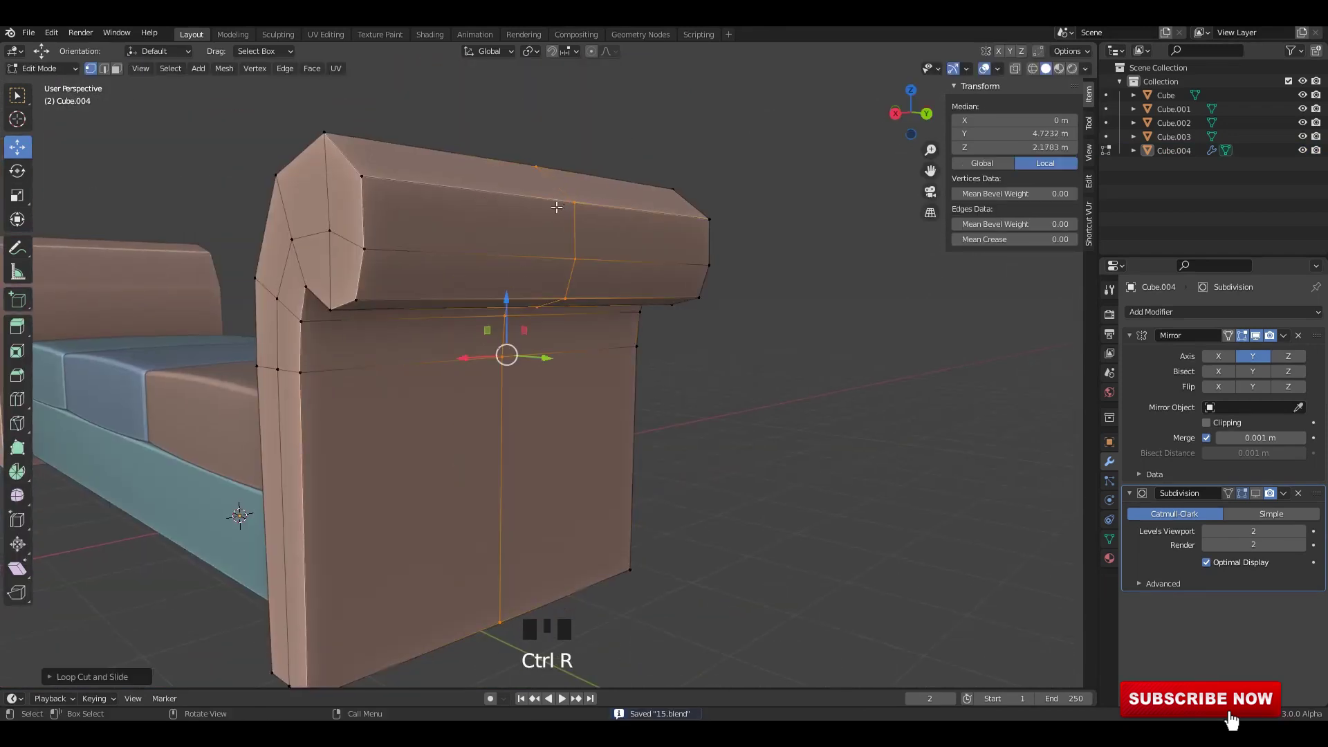
middle_click_drag(577, 373, 697, 424)
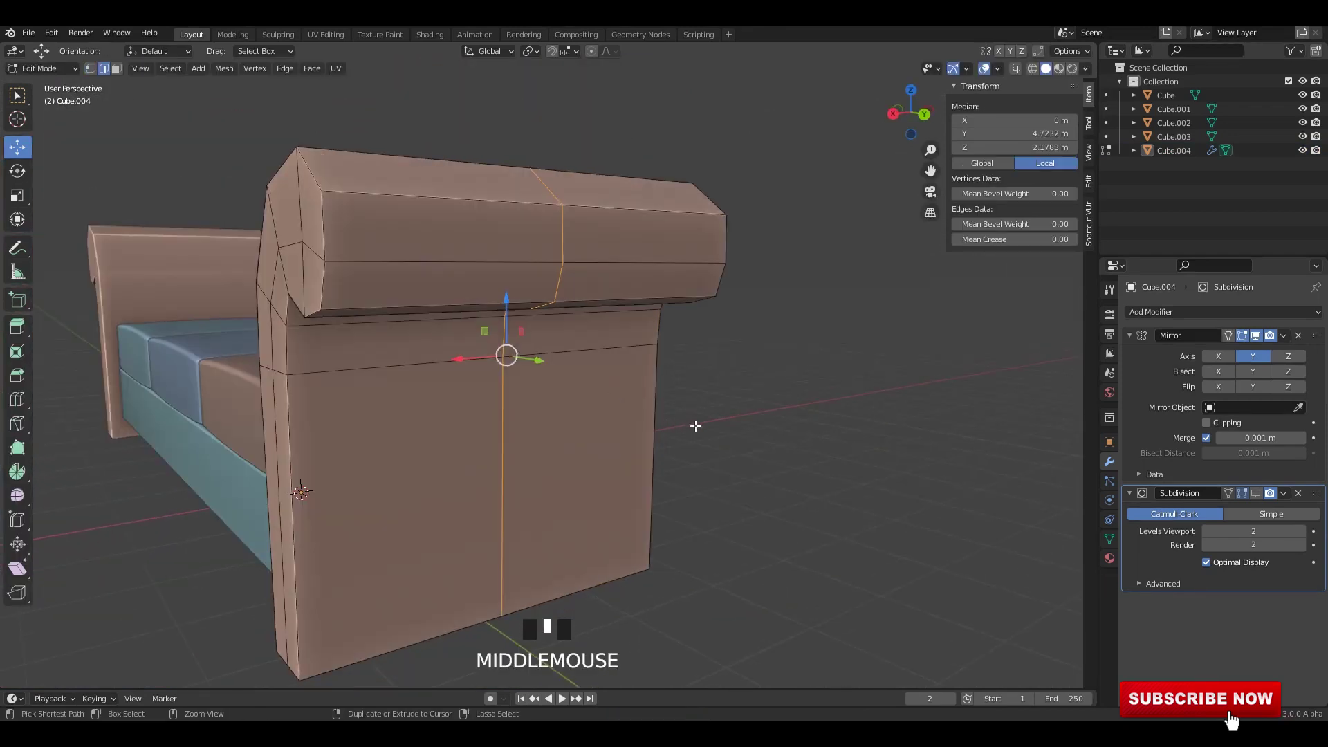
key("2")
key("ctrl+b")
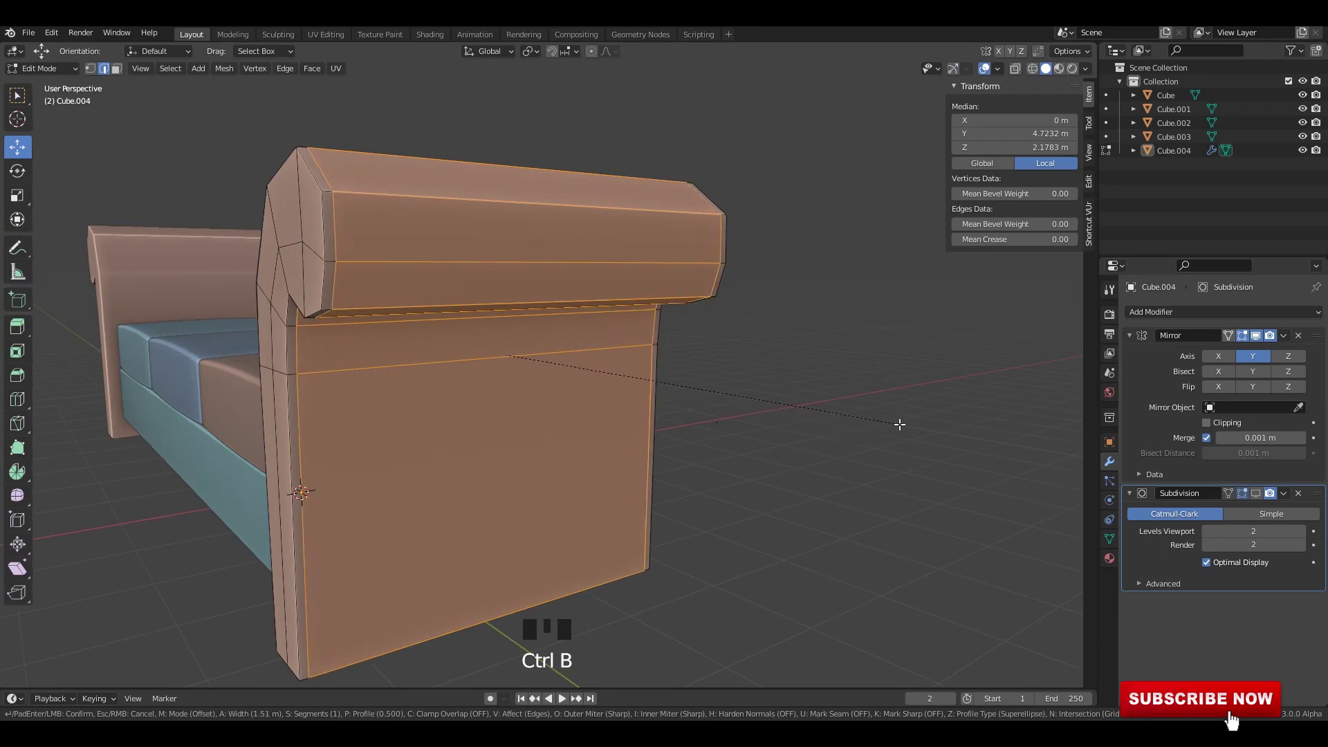
Add a horizontal loop cut around the arm and slide it close to the bottom edge.
middle_click_drag(487, 320, 449, 416, "shift")
key("ctrl+r")
left_click(447, 430)
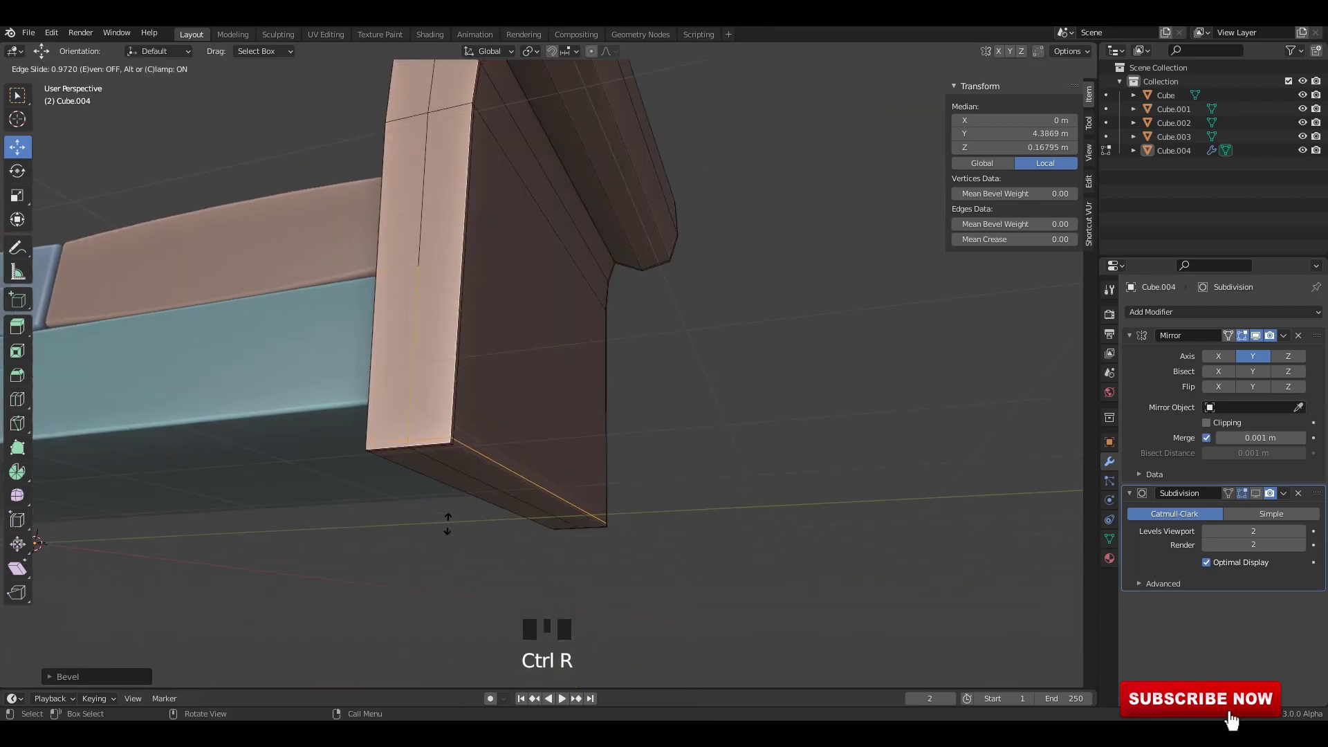
key("Tab")
Turn the arm's Subdivision viewport display back on and save the file.
middle_click_drag(447, 524, 512, 373)
left_click(512, 373)
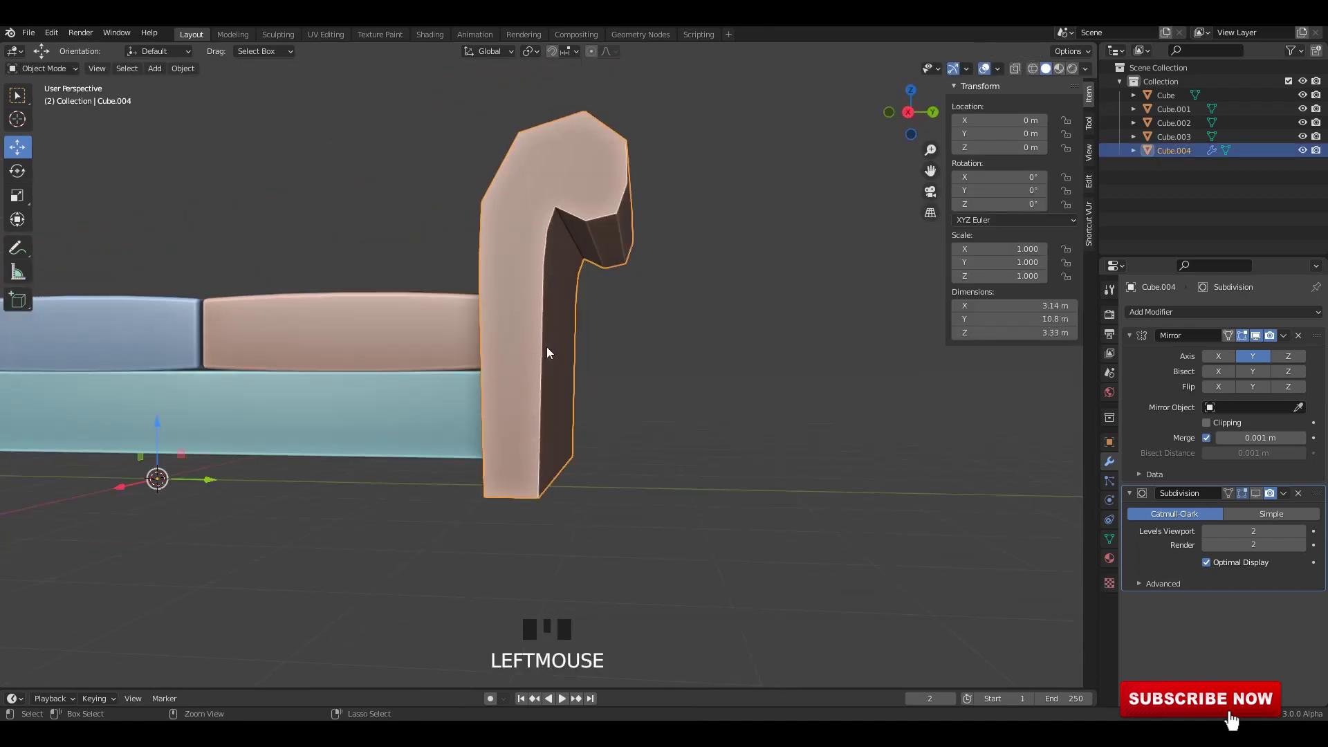
left_click(1253, 490)
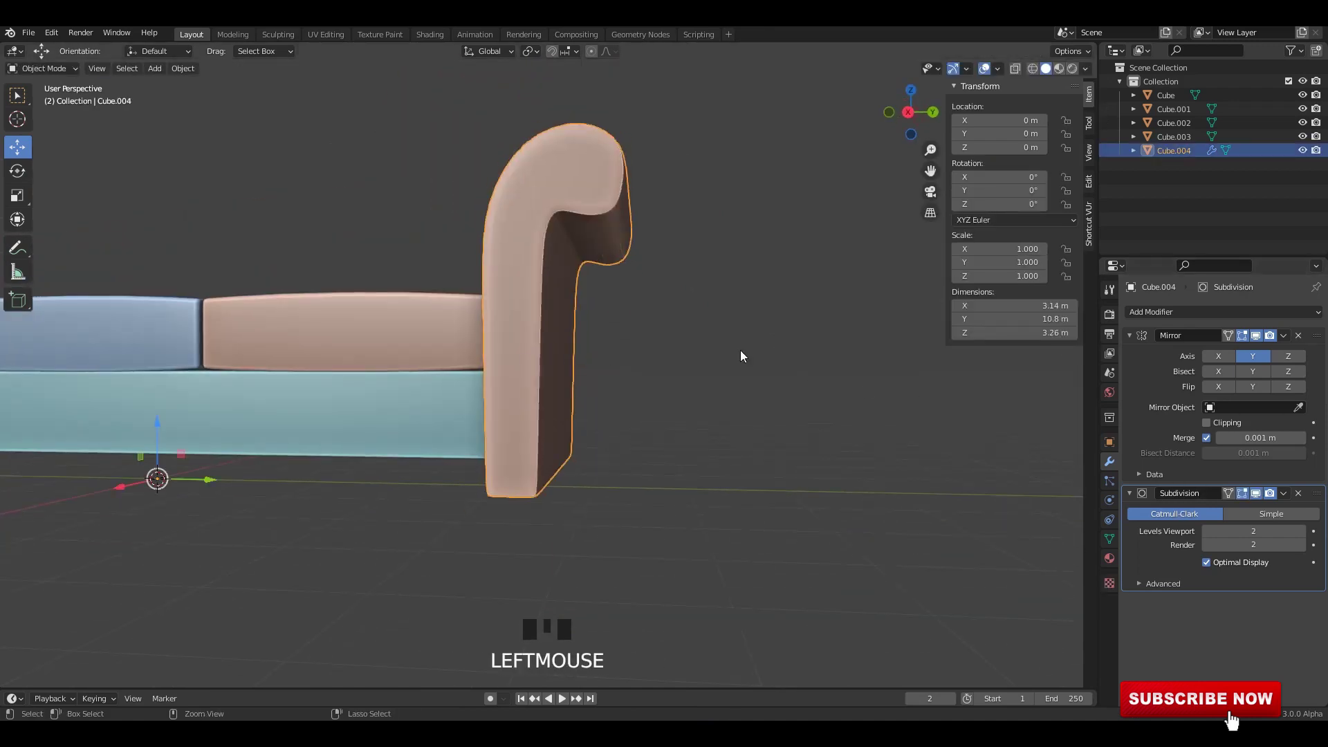
key("Tab")
middle_click_drag(740, 287, 531, 326, "alt")
key("ctrl+s")
Raise the roll's upper-outer vertices and pull its outer-middle vertices outward in the side view.
scroll(720, 290, "up", 3)
key("alt+z")
scroll(608, 344, "up", 4)
middle_click_drag(608, 344, 652, 365, "shift")
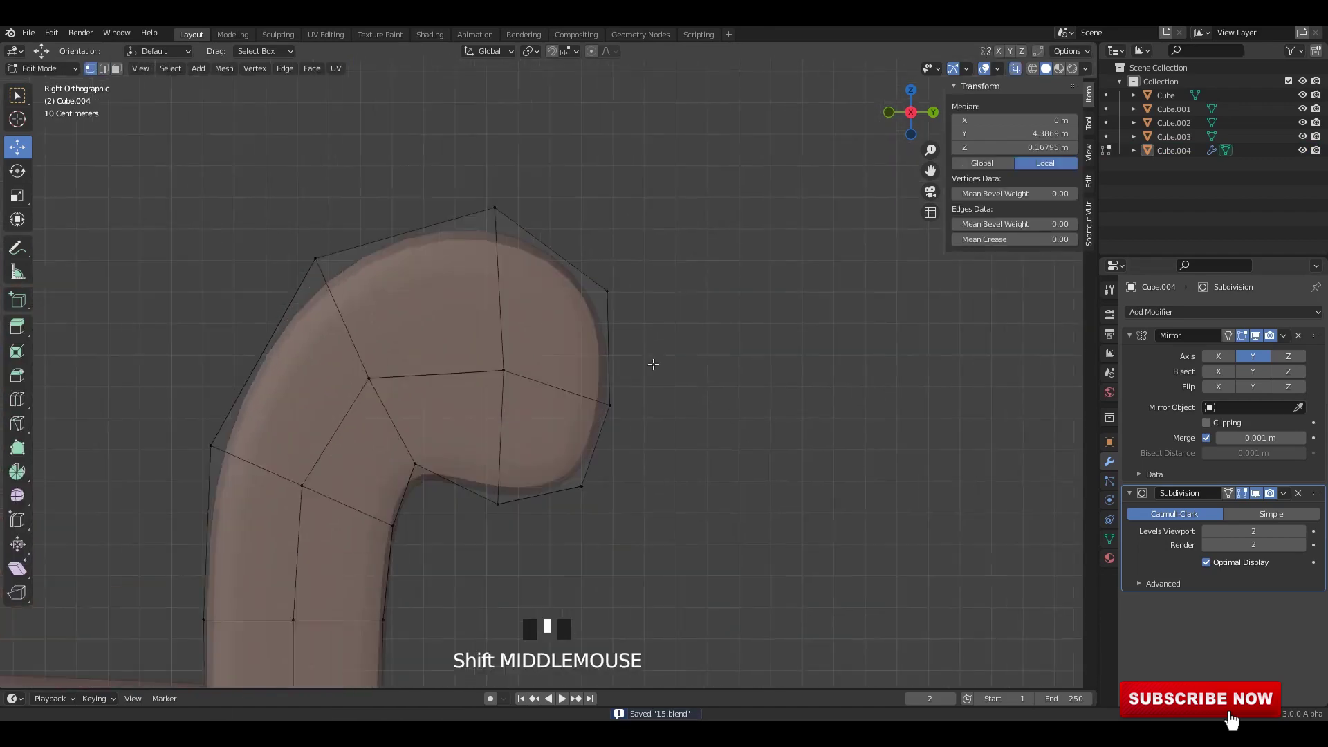
left_click(618, 365)
left_click_drag(618, 365, 629, 332)
middle_click_drag(665, 417, 693, 345, "shift")
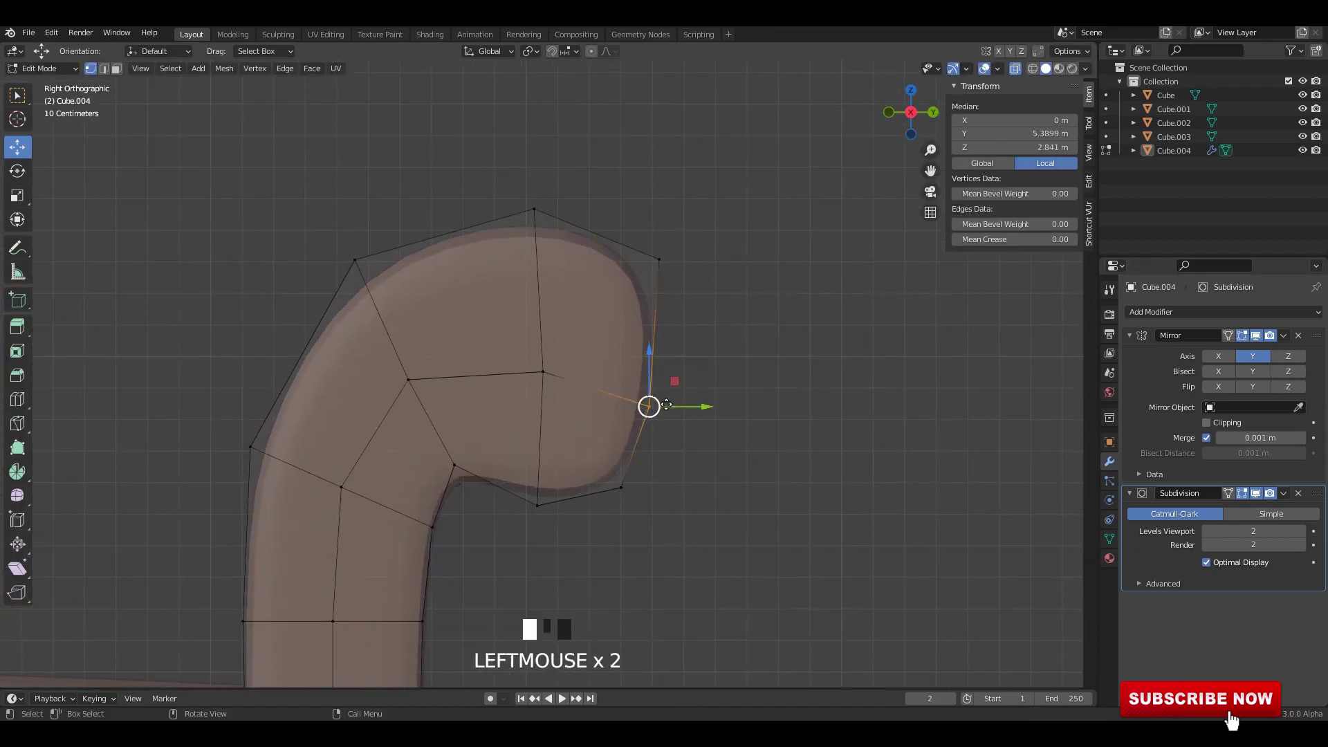
left_click_drag(666, 404, 686, 398)
key("alt+z")
left_click_drag(650, 457, 602, 523)
left_click_drag(622, 489, 632, 505)
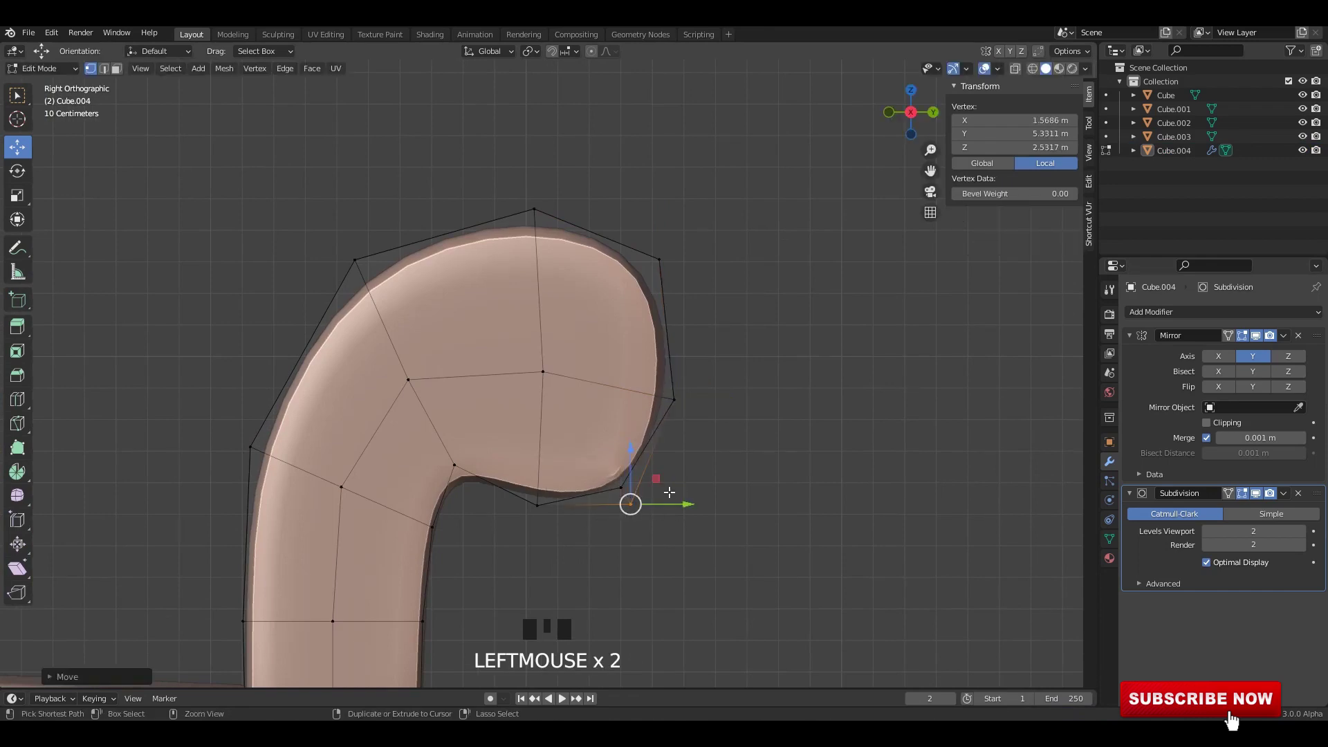
key("ctrl+z")
key("alt+z")
Move the roll's lower-outer vertices outward, its outer-middle vertices up and outward, and its top vertices upward.
left_click_drag(697, 451, 567, 568)
left_click_drag(622, 487, 639, 493)
left_click_drag(706, 347, 646, 429)
left_click_drag(677, 398, 687, 379)
middle_click_drag(613, 450, 713, 590, "shift")
left_click_drag(682, 304, 606, 387)
left_click_drag(635, 298, 634, 260)
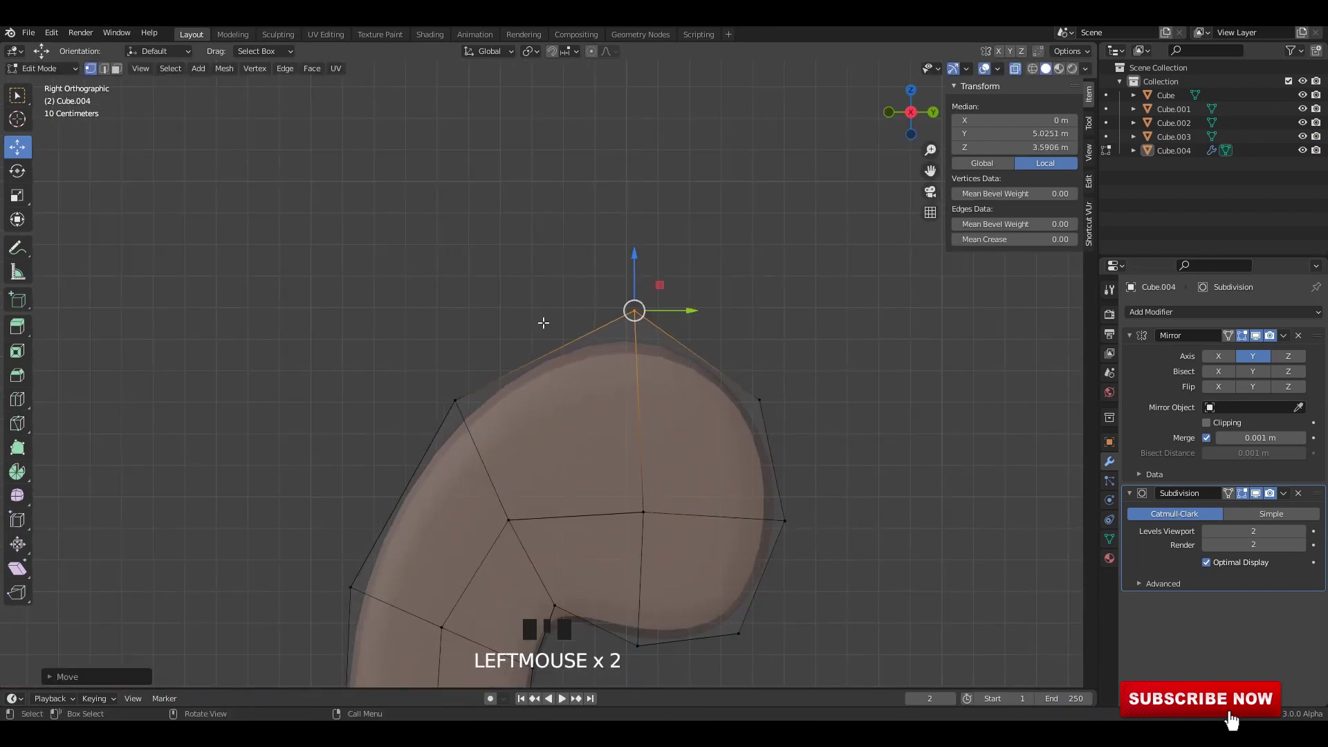
Pull the roll's inner-shoulder vertices up and away from the roll, and raise its upper-outer and top vertices.
middle_click_drag(543, 323, 610, 304, "shift")
left_click_drag(448, 301, 484, 365)
middle_click_drag(819, 390, 708, 335, "shift")
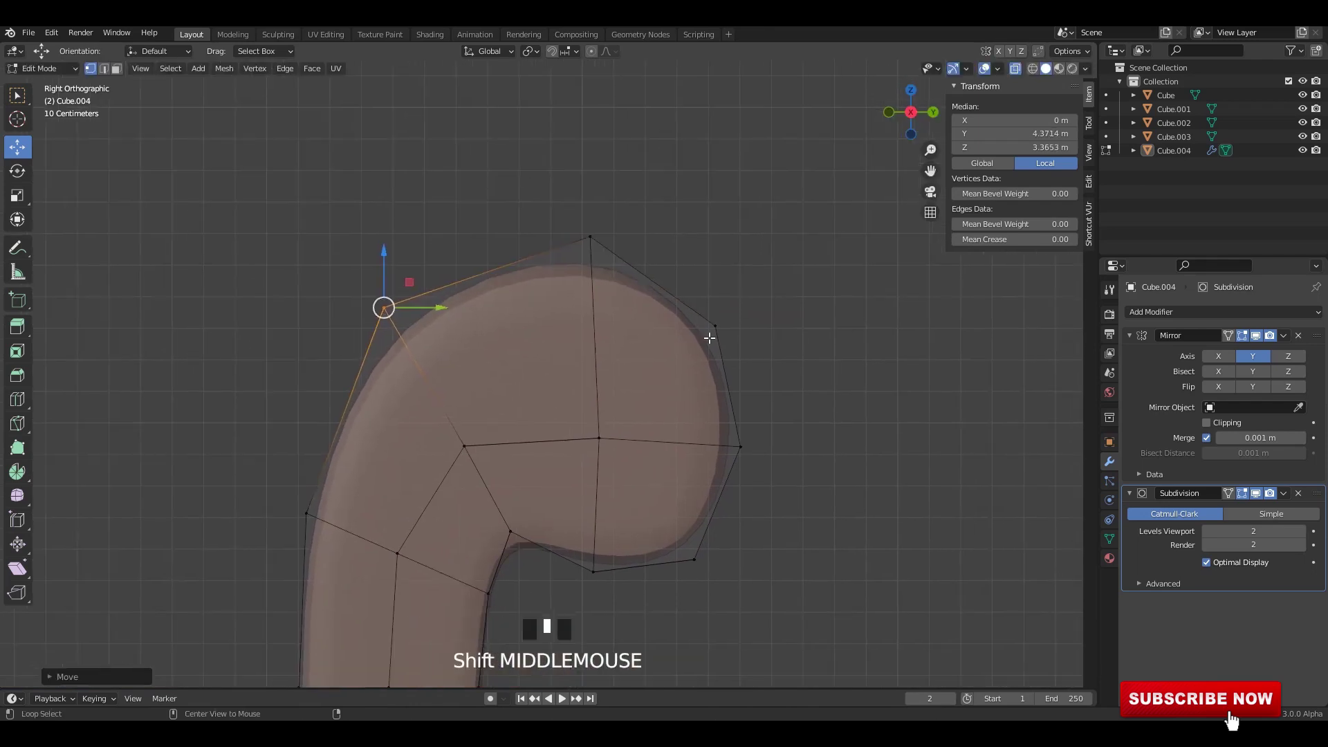
key("alt+z")
key("alt+z")
left_click_drag(787, 249, 689, 370)
mouse_move(718, 320)
left_mouse_down()
mouse_move(726, 291)
mouse_move(721, 301)
left_mouse_up()
middle_click_drag(504, 156, 544, 207, "shift")
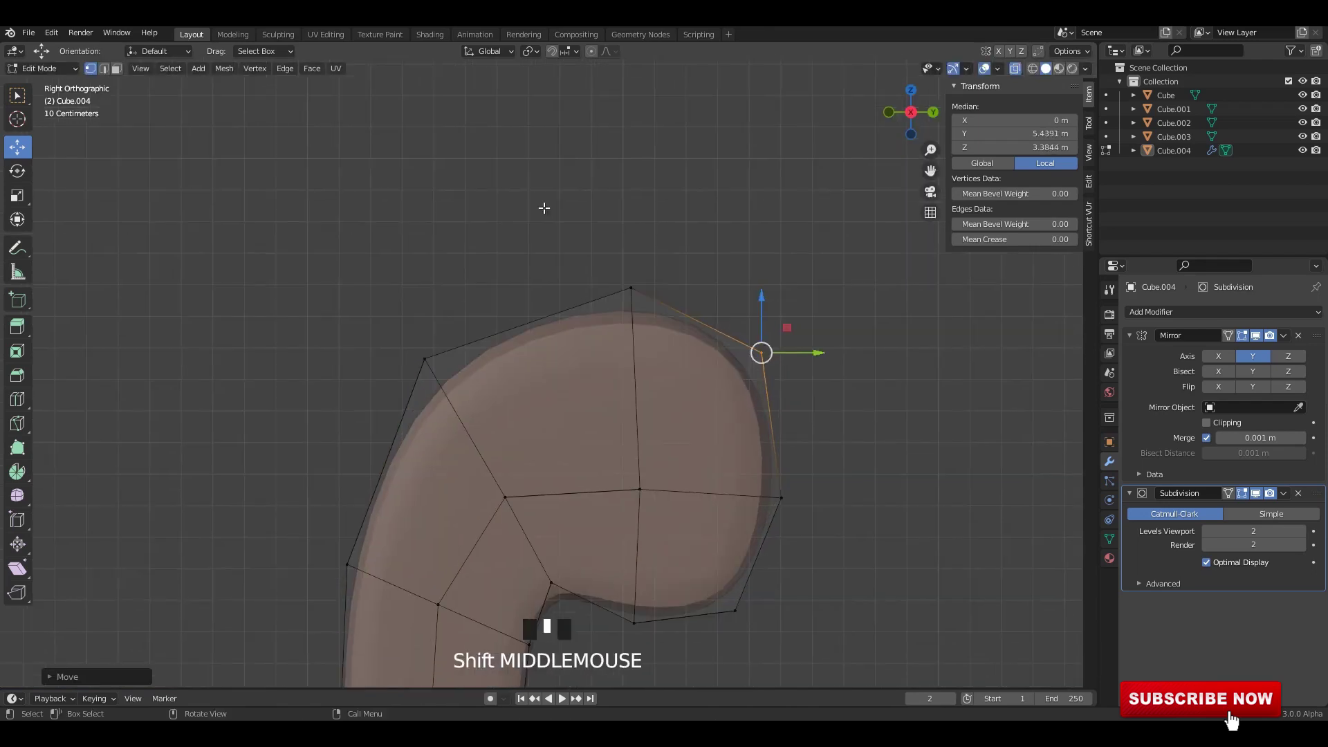
left_click_drag(628, 284, 626, 264)
Push the roll's outer-middle and upper-outer vertices farther out and up to widen the curl.
key("alt+z")
key("alt+z")
middle_click_drag(816, 416, 788, 353, "shift")
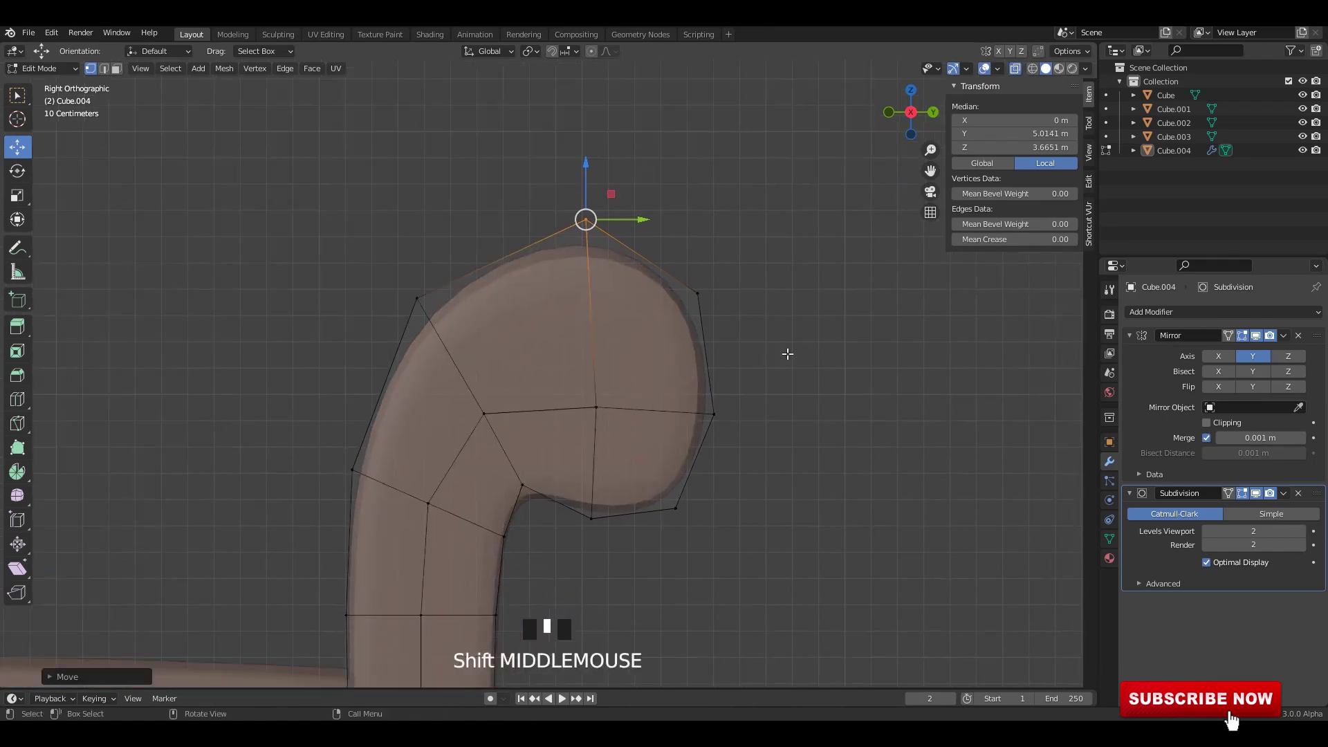
left_click_drag(721, 411, 748, 403)
left_click(703, 289)
left_click_drag(703, 287, 720, 256)
key("alt+z")
key("alt+z")
Move the roll's lower-outer vertices outward and its bottom vertices slightly downward to fill out the underside.
middle_click_drag(765, 440, 757, 401, "shift")
left_click_drag(767, 541, 645, 417)
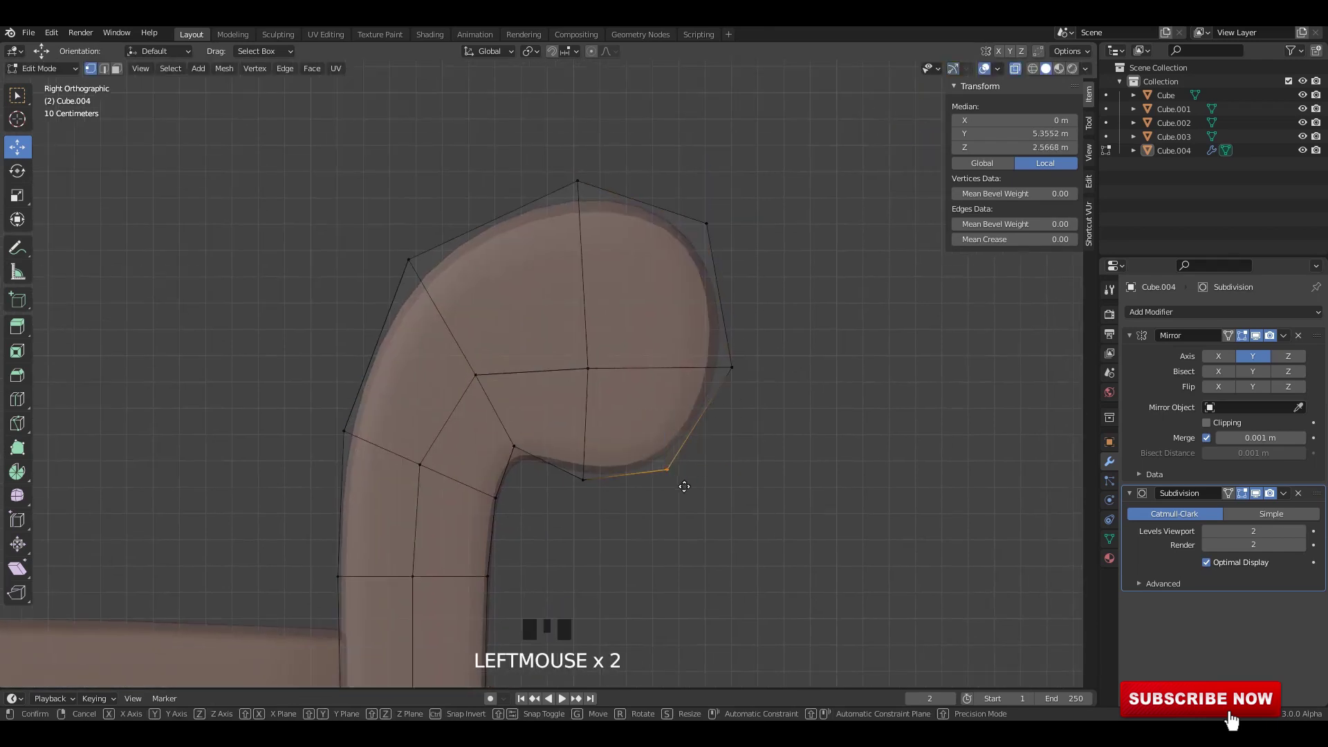
left_click_drag(694, 478, 687, 474)
left_click_drag(580, 491, 578, 515)
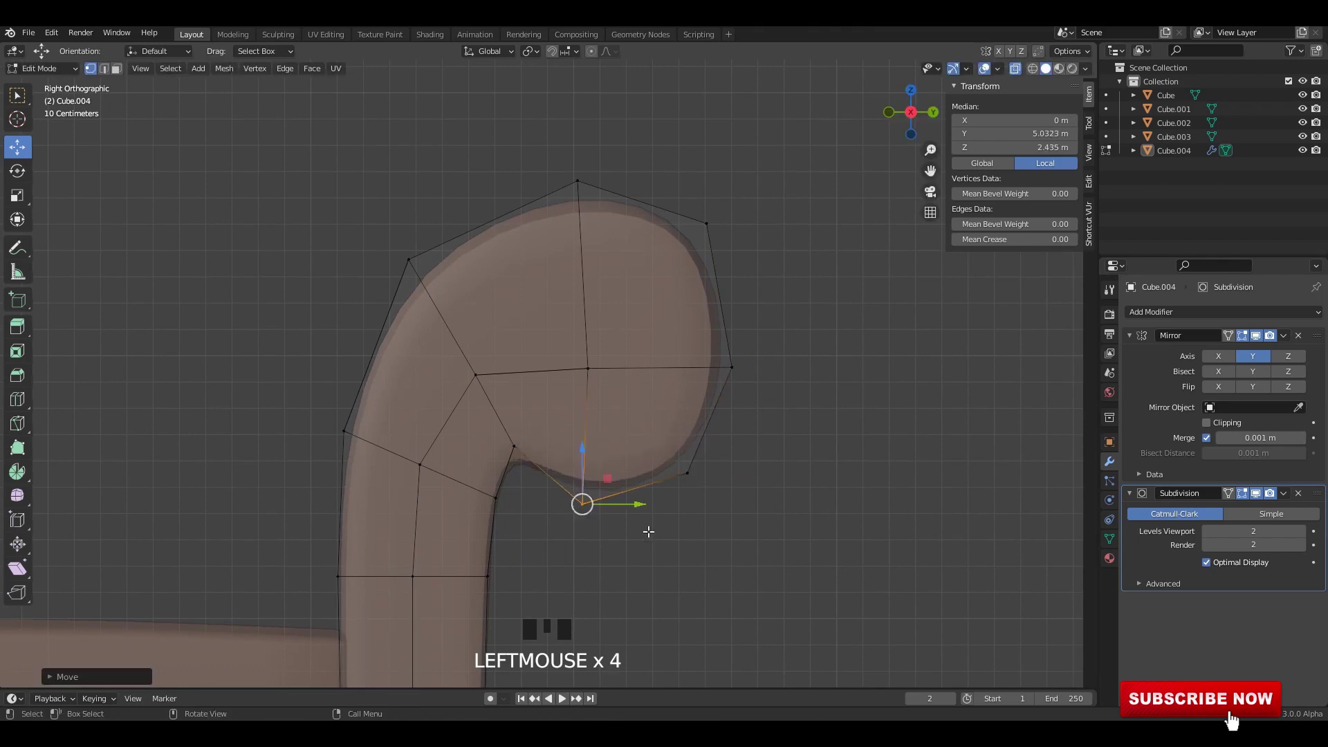
left_click_drag(687, 473, 692, 483)
mouse_move(732, 368)
left_mouse_down()
mouse_move(740, 344)
mouse_move(734, 368)
left_mouse_up()
key("ctrl+z")
left_click_drag(581, 503, 584, 490)
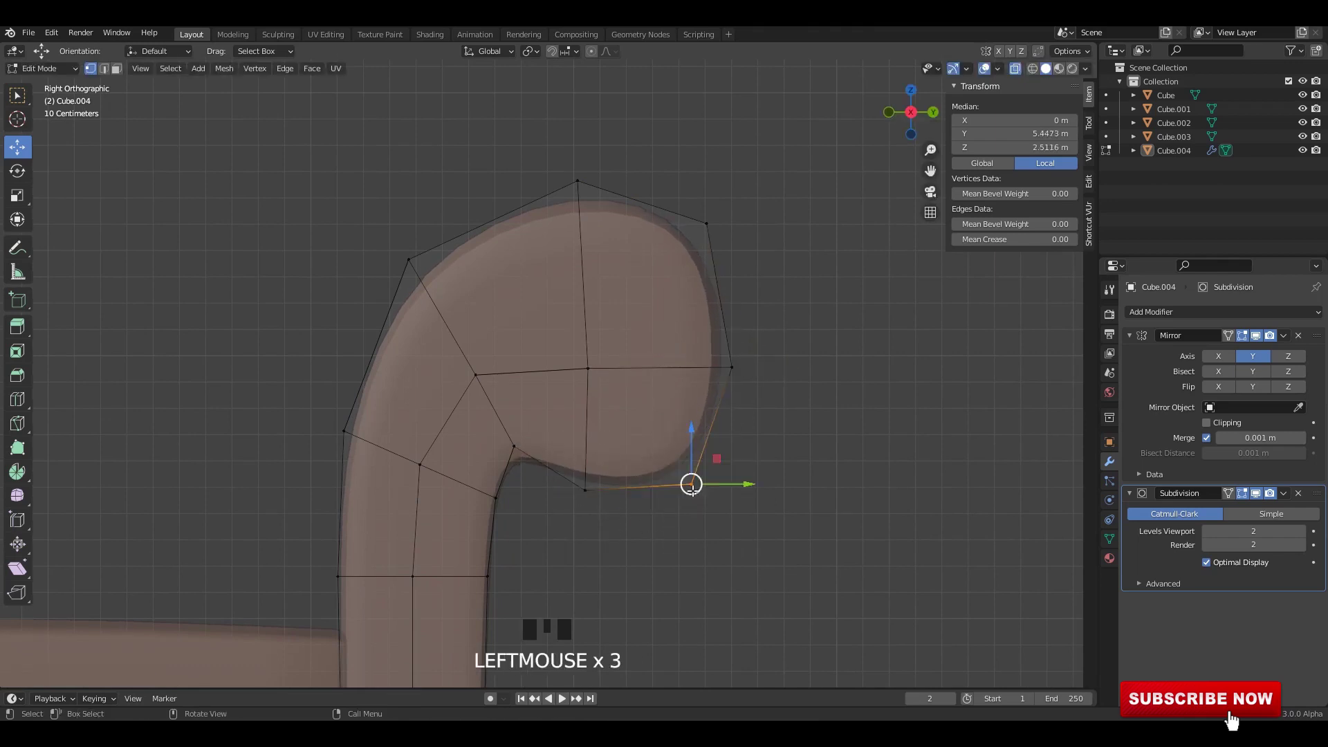
Pull the roll's lower-outer and outer-middle vertices slightly farther out, leave mesh editing, and save the file.
left_click_drag(692, 489, 702, 484)
left_click_drag(797, 338, 703, 409)
left_click_drag(731, 365, 747, 347)
key("alt+z")
key("Tab")
scroll(695, 358, "down", 8)
middle_click_drag(694, 359, 657, 345, "shift")
left_click(592, 375)
key("ctrl+s")
Examine the rounded arm's shape beside the seat from the side and at an angle, and save the file.
left_click(717, 284)
scroll(630, 388, "up", 3)
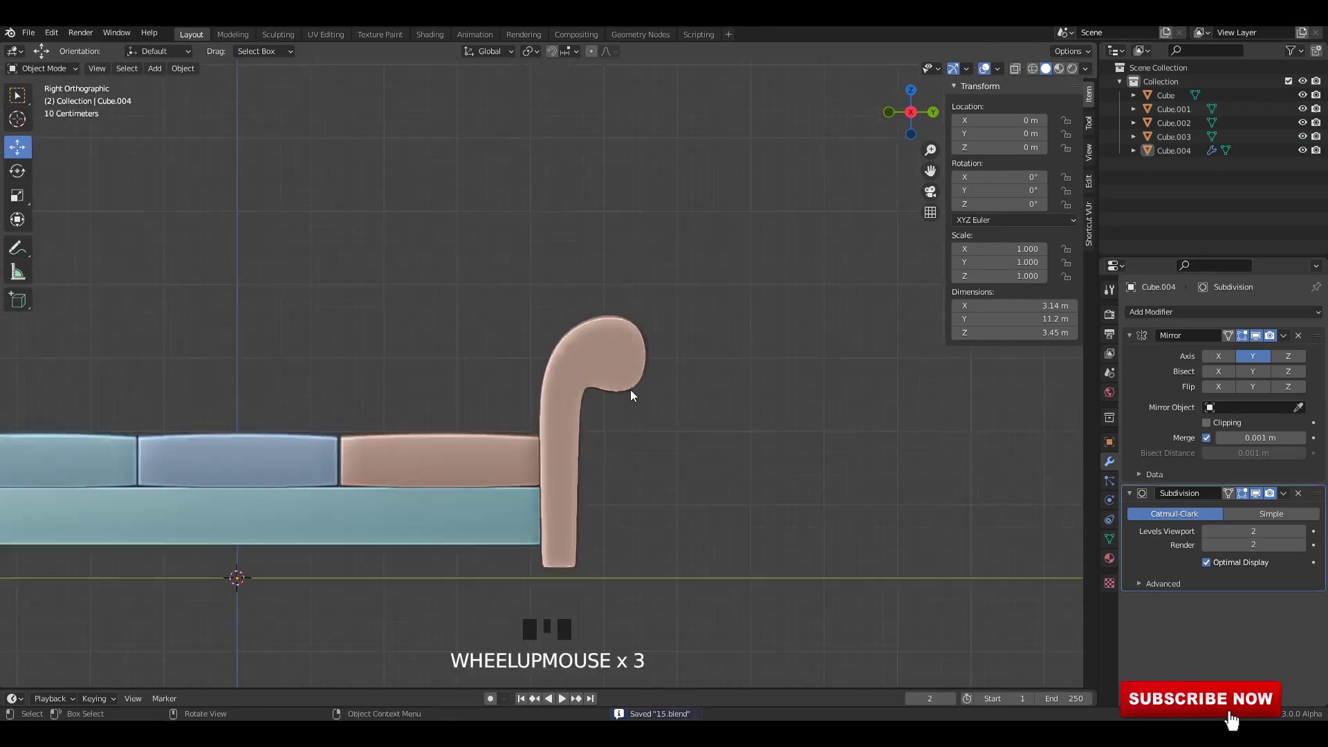
scroll(593, 395, "up", 1)
middle_click_drag(630, 396, 529, 364)
key("Tab")
scroll(543, 350, "up", 1)
key("ctrl+s")
middle_click_drag(552, 363, 648, 437, "shift")
Select the arm's two bottom faces, duplicate them in place, and save the file.
key("Tab")
key("Tab")
key("3")
left_click(517, 364)
left_click(507, 365, "shift")
key("ctrl+s")
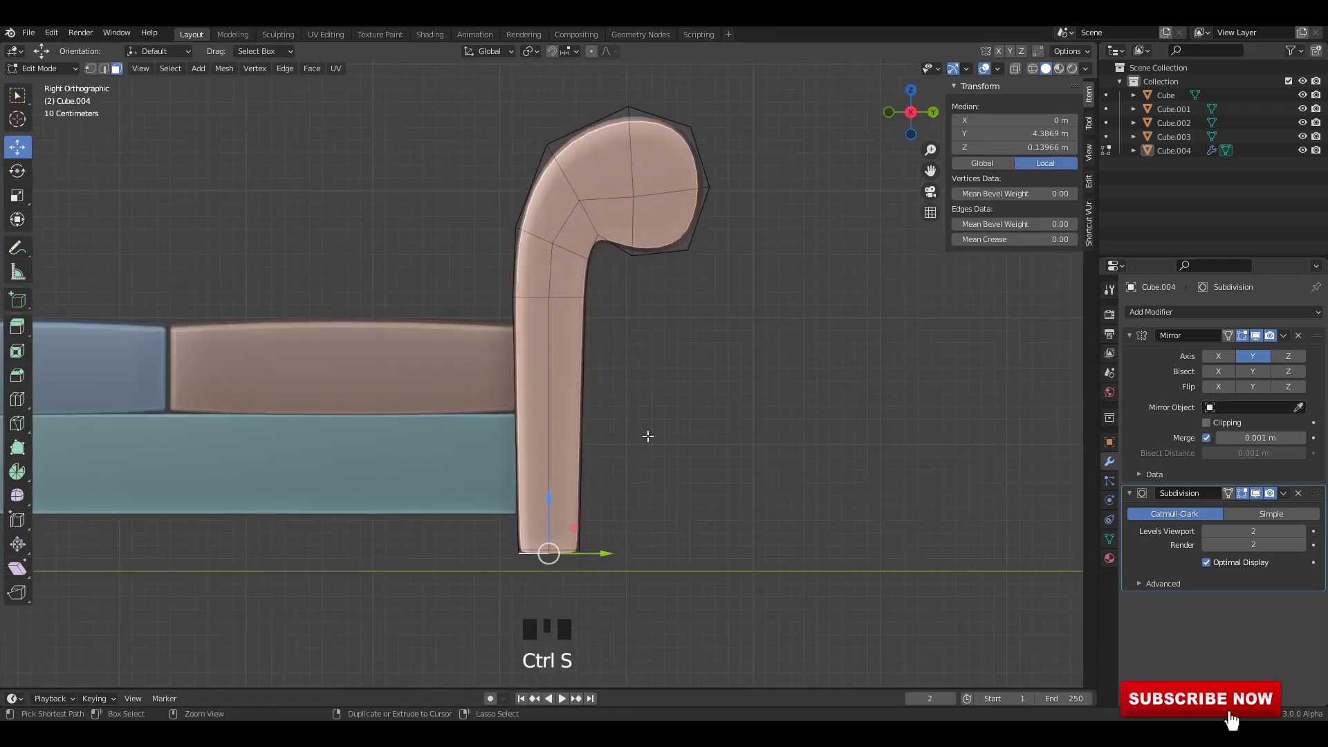
scroll(647, 436, "up", 2)
key("shift+d")
key("ctrl+s")
middle_click_drag(643, 388, 826, 402)
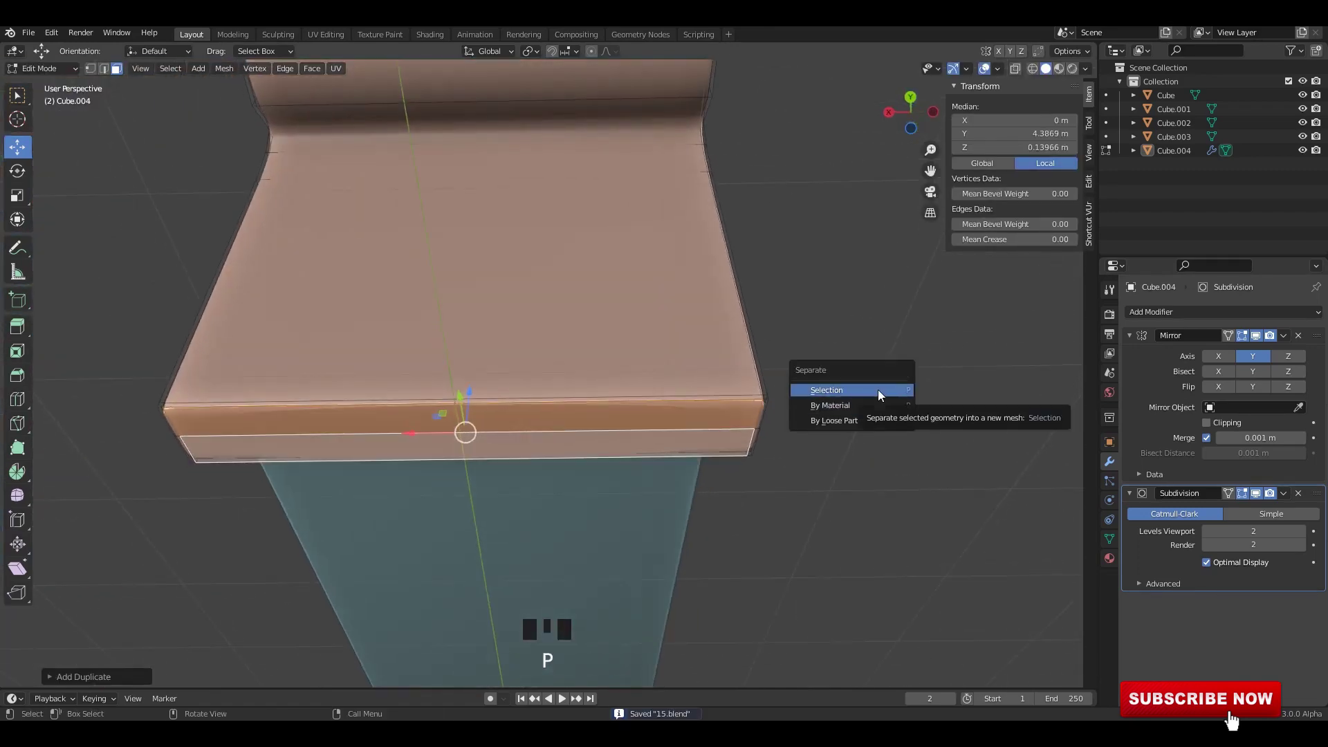
Separate the duplicated bottom faces into their own object and remove the Subdivision modifier from that object.
left_click(878, 389)
middle_click_drag(878, 389, 761, 429)
key("Tab")
left_click(1299, 493)
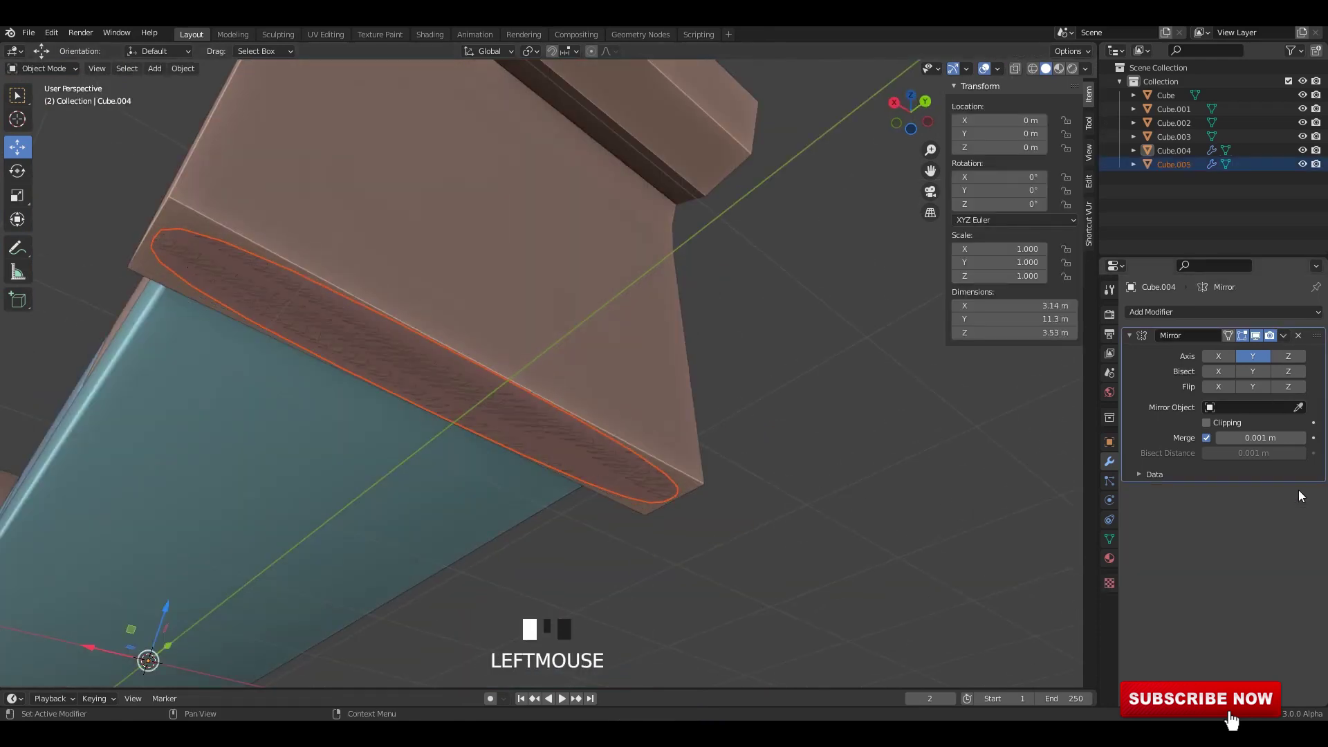
key("ctrl+z")
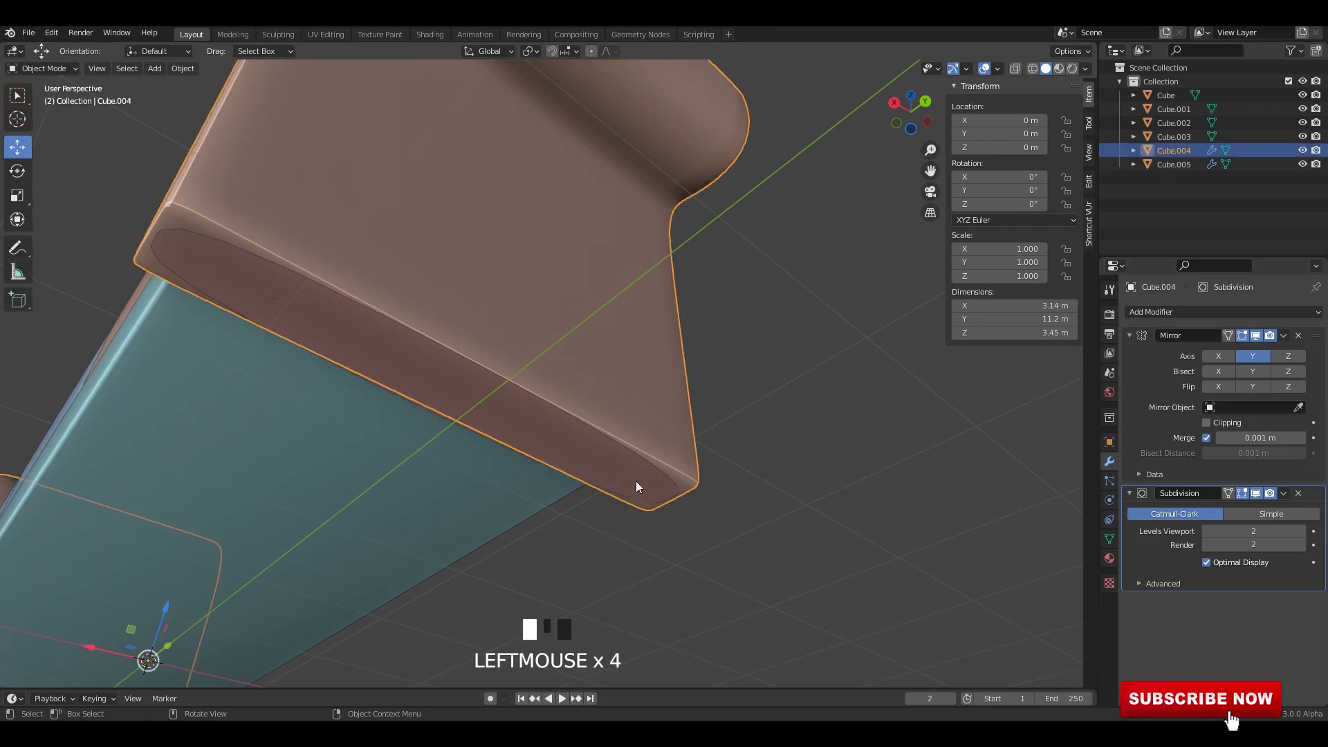
left_click(637, 482)
key("ctrl+z")
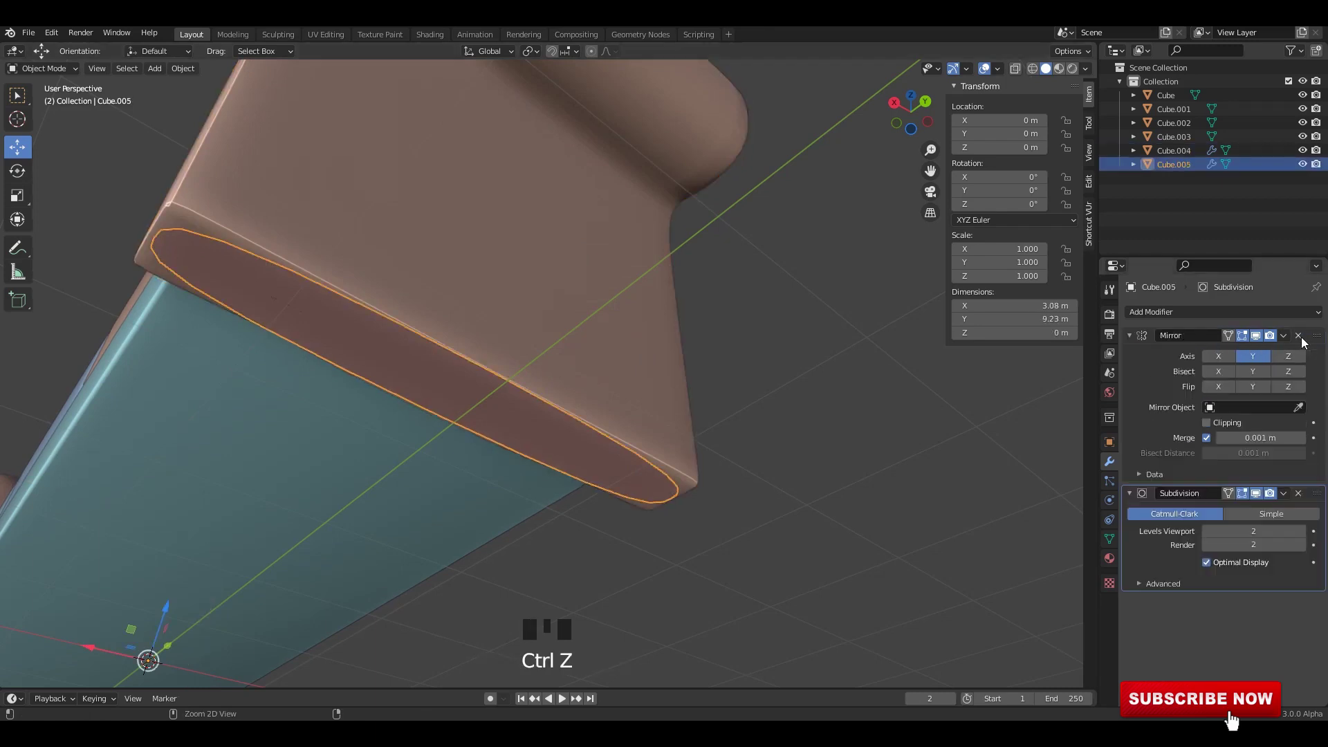
left_click(1301, 495)
Select the whole separated face strip in edit mode and scale it down to sit inside the arm's underside.
middle_click_drag(694, 448, 528, 350)
key("Tab")
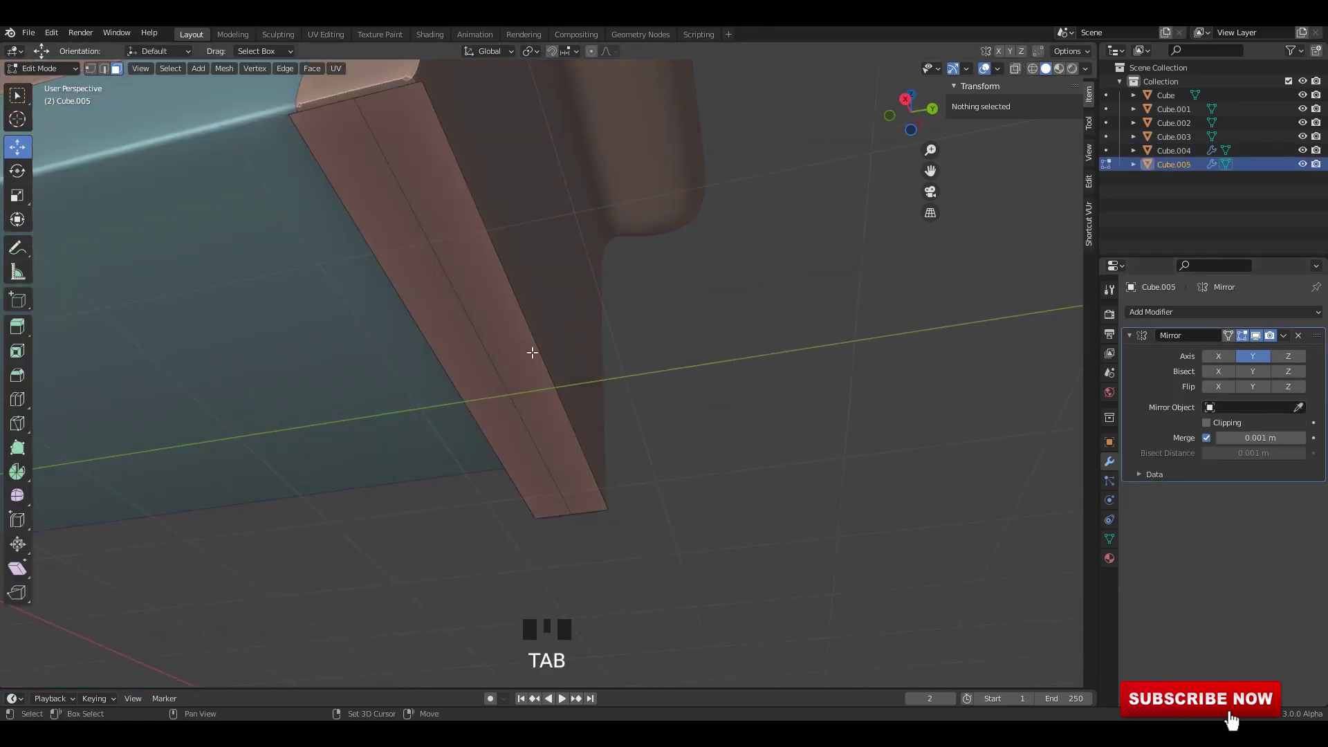
left_click(652, 368)
key("ctrl+l")
middle_click_drag(718, 402, 670, 323, "alt")
key("s")
left_click(779, 401)
key("s")
key("x")
right_click(768, 473)
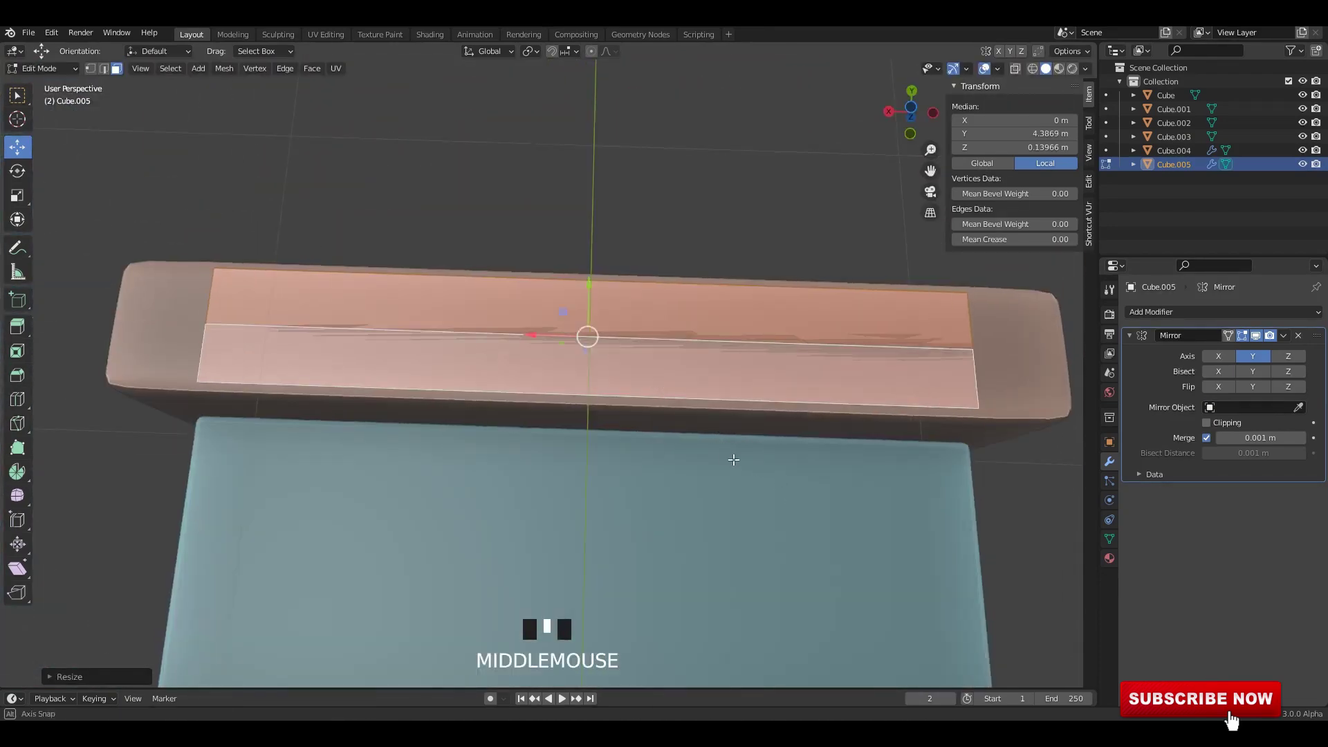
middle_click_drag(735, 460, 734, 460)
key("s")
left_click(719, 437)
Dissolve the strip's lengthwise middle edge and stretch the strip along X, staying within the arm's underside.
key("2")
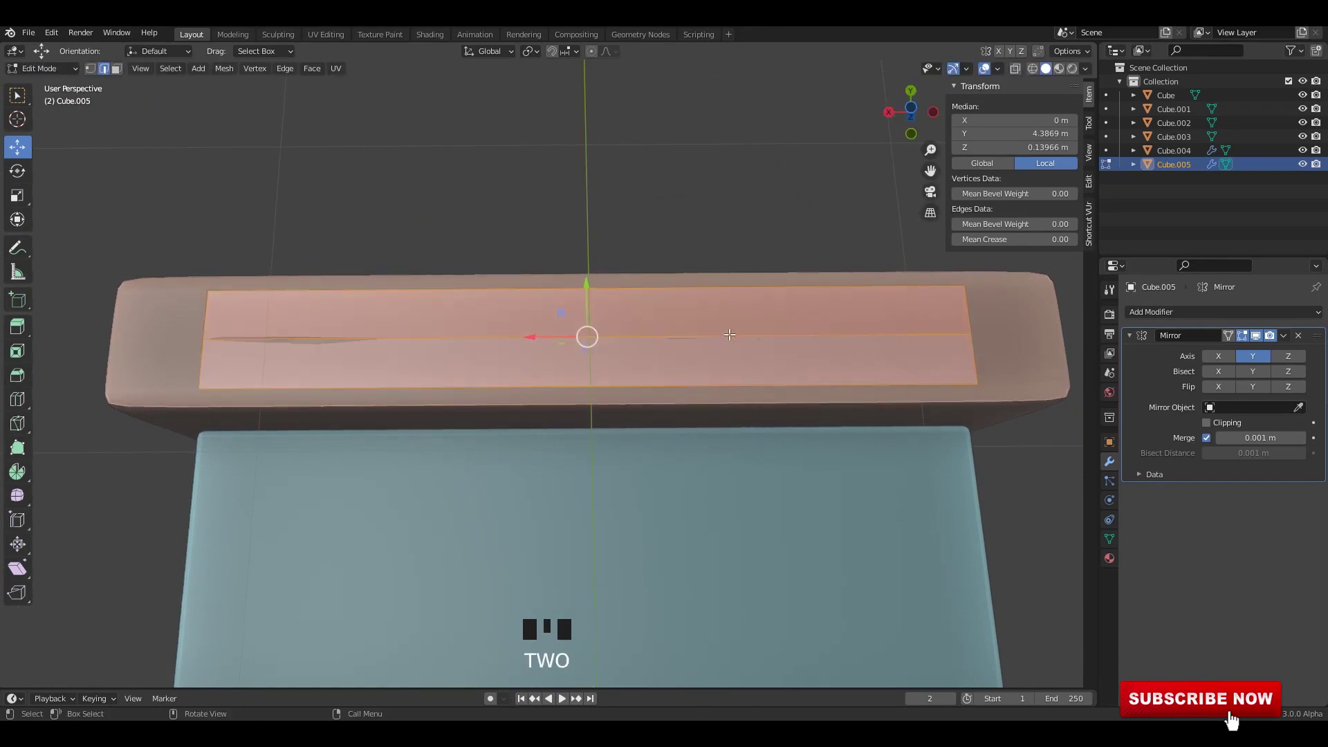
left_click(753, 334)
key("x")
left_click(719, 430)
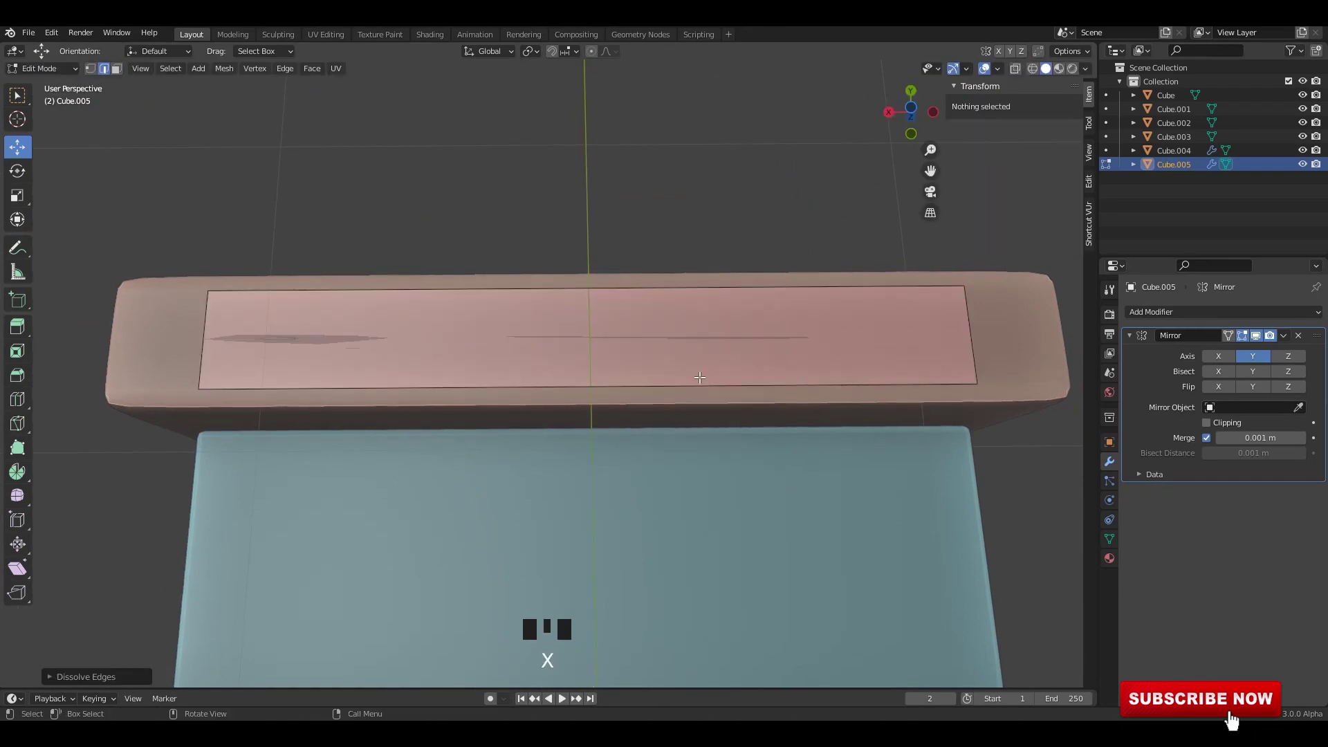
middle_click_drag(817, 341, 865, 381, "shift")
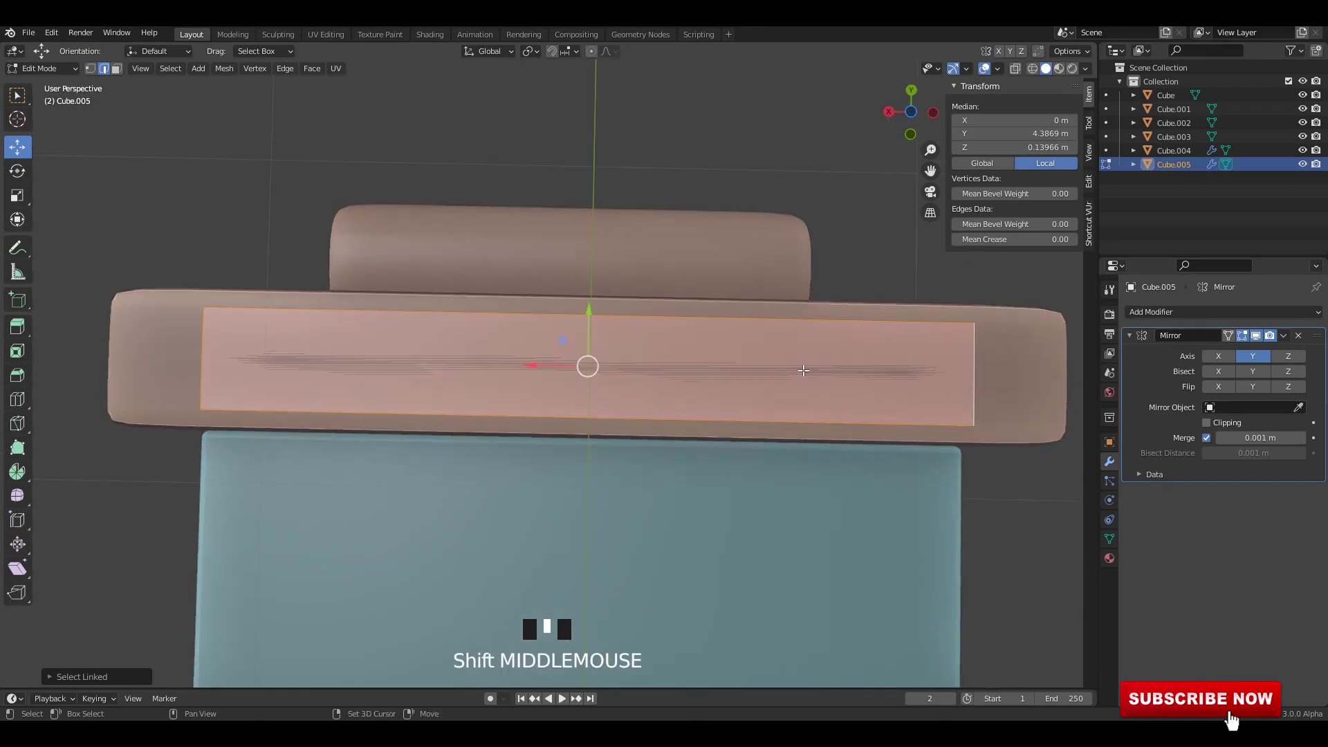
key("s")
key("x")
left_click(897, 385)
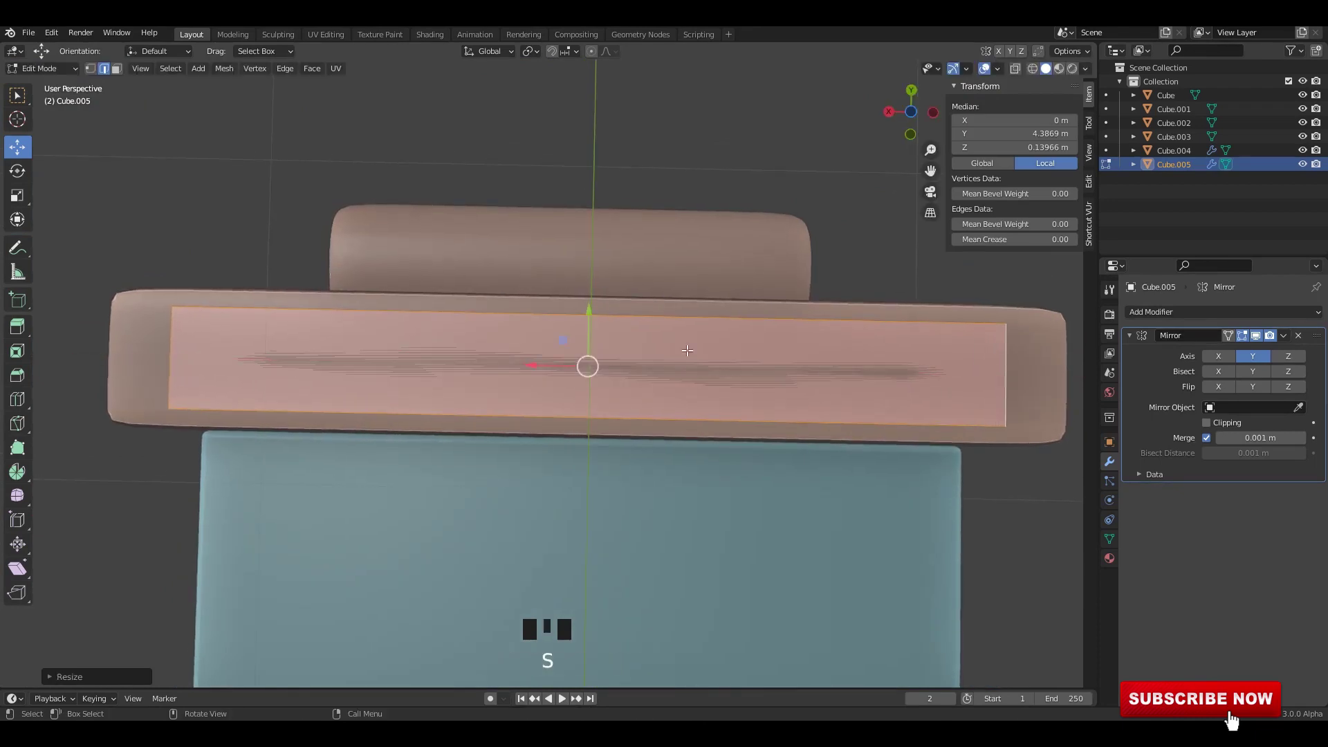
Raise the strip slightly into the arm's underside and extrude it downward almost to ground level.
key("KP_3")
key("alt+z")
middle_click_drag(587, 424, 581, 354, "shift")
scroll(572, 387, "up", 1)
left_click_drag(542, 375, 541, 368)
key("e")
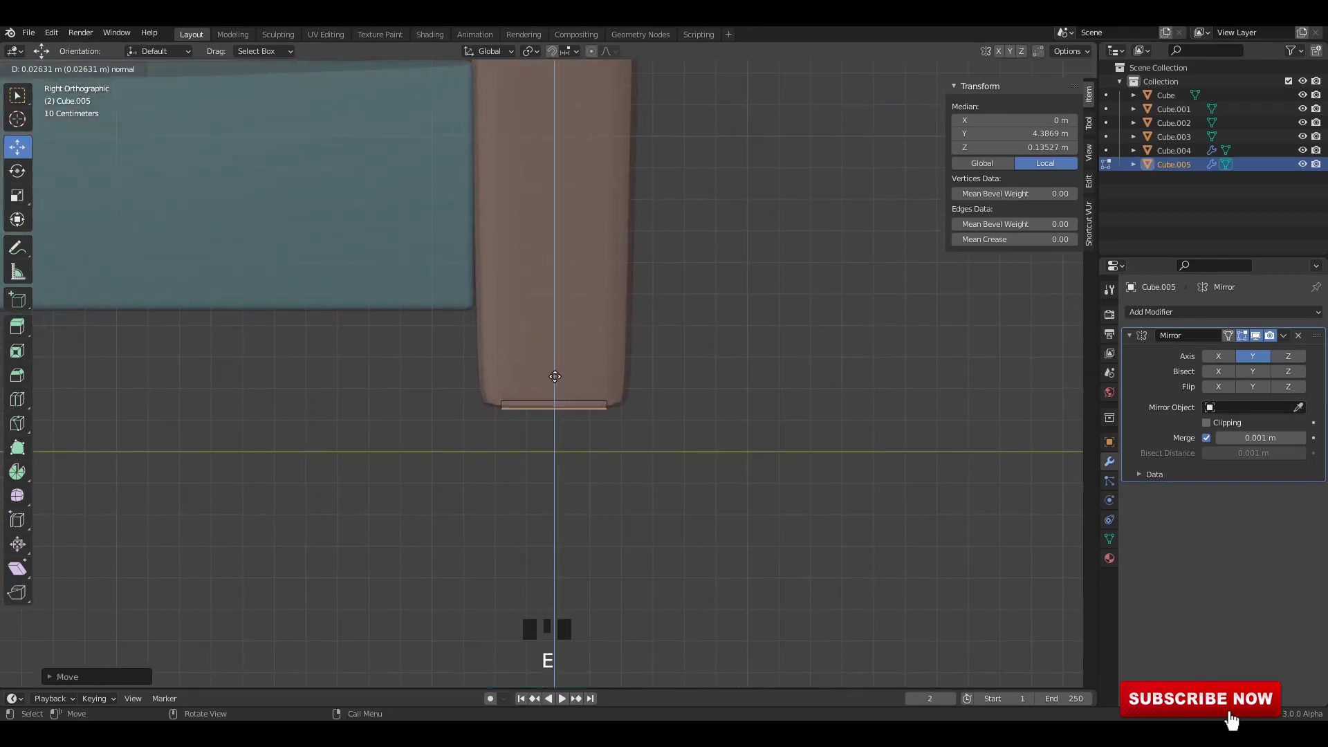
left_click(556, 386)
key("alt+z")
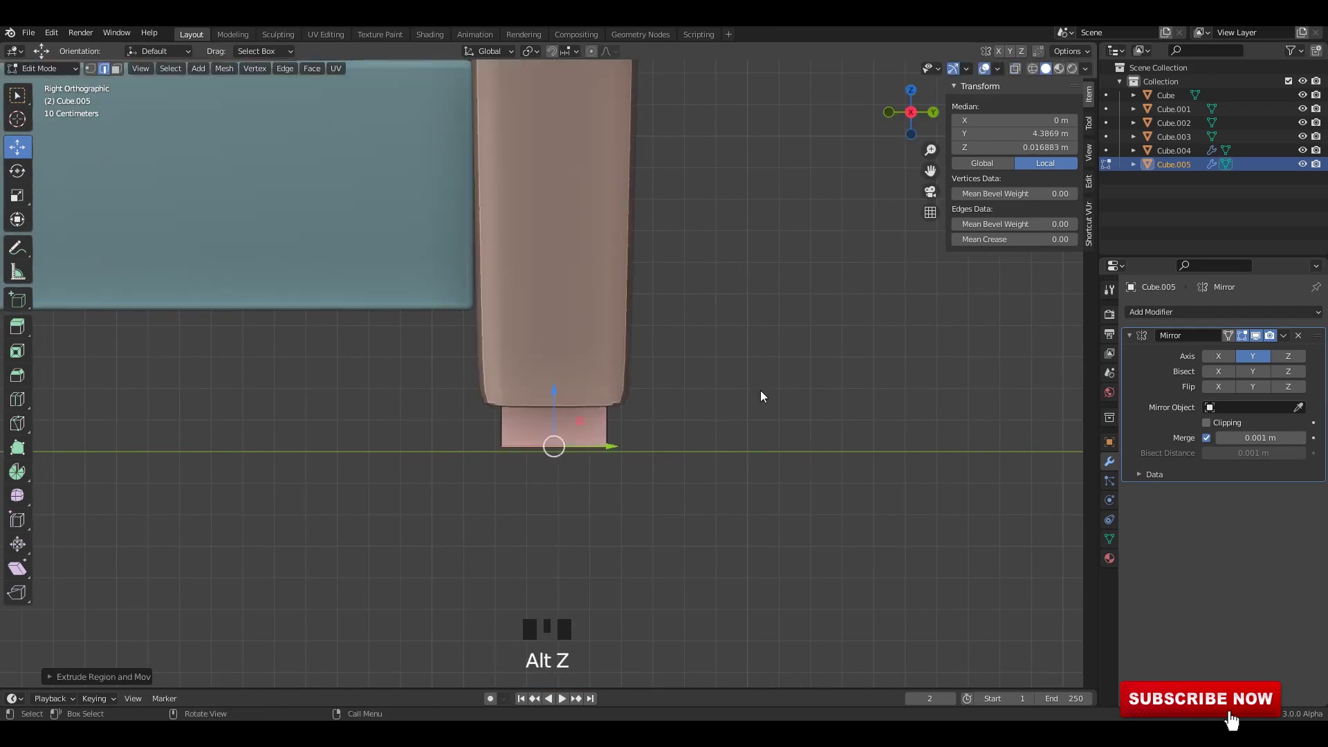
Lower the extruded foot's bottom face to the ground line.
key("Tab")
key("Tab")
left_click_drag(549, 398, 549, 400)
key("alt+z")
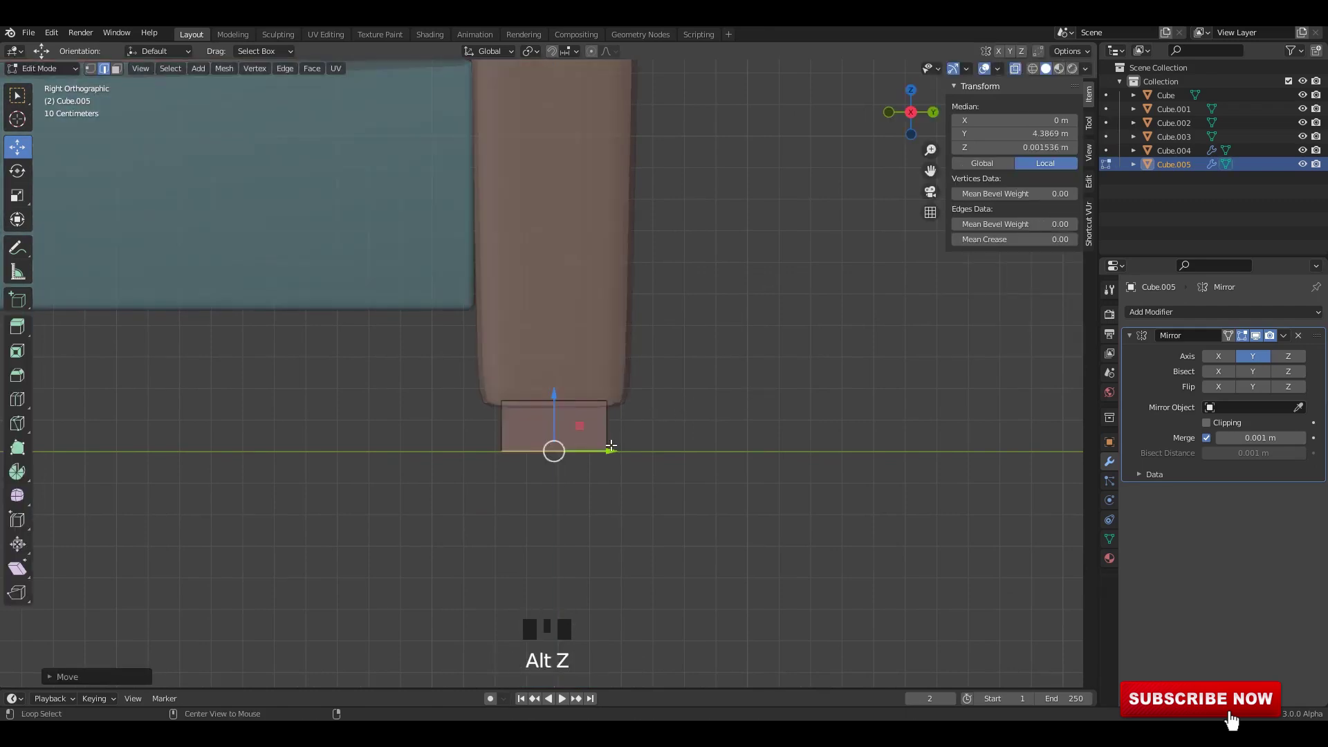
Scale the foot's bottom face slightly along X, leave mesh editing, and save the file.
scroll(708, 504, "up", 2)
key("s")
key("Escape")
key("s")
key("x")
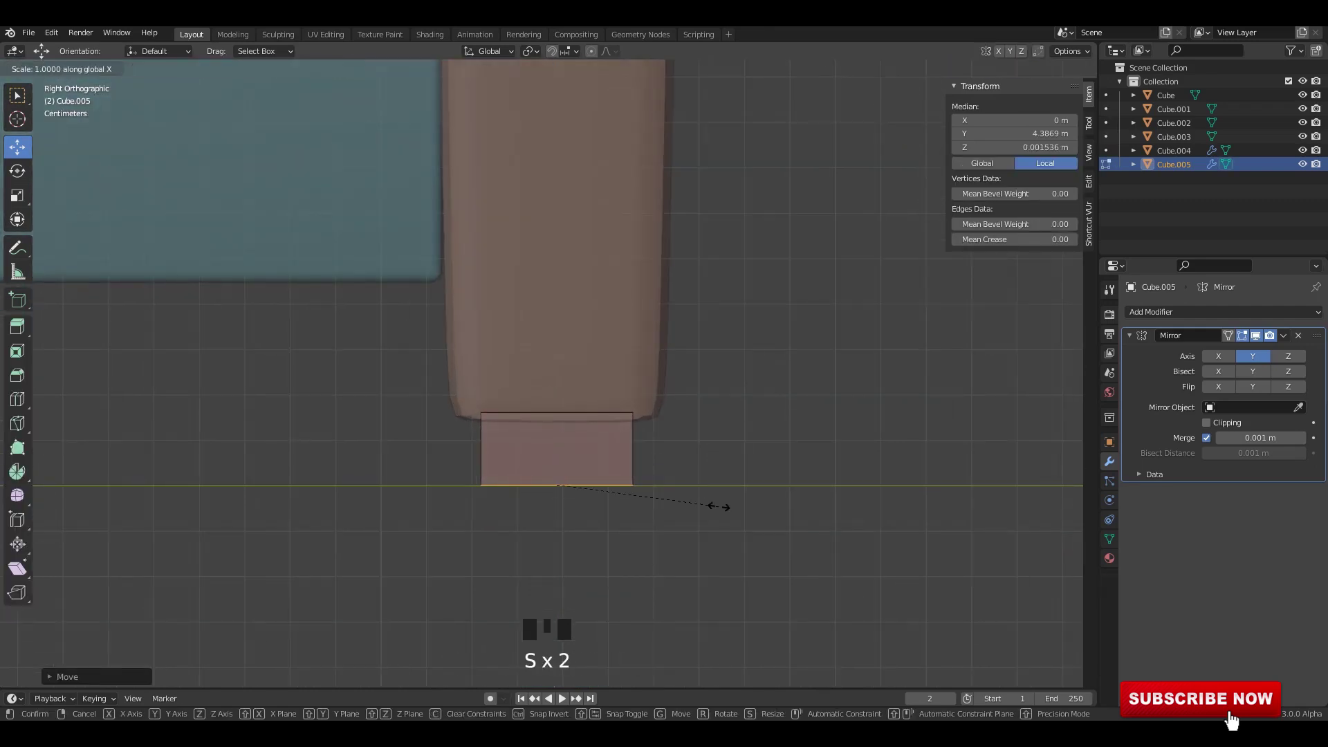
left_click(737, 503)
key("alt+z")
key("Tab")
middle_click_drag(748, 460, 753, 490)
key("alt+z")
key("ctrl+s")
Bevel all of the foot's edges with one narrow segment, about 0.006 m wide, and leave mesh editing.
key("Tab")
key("a")
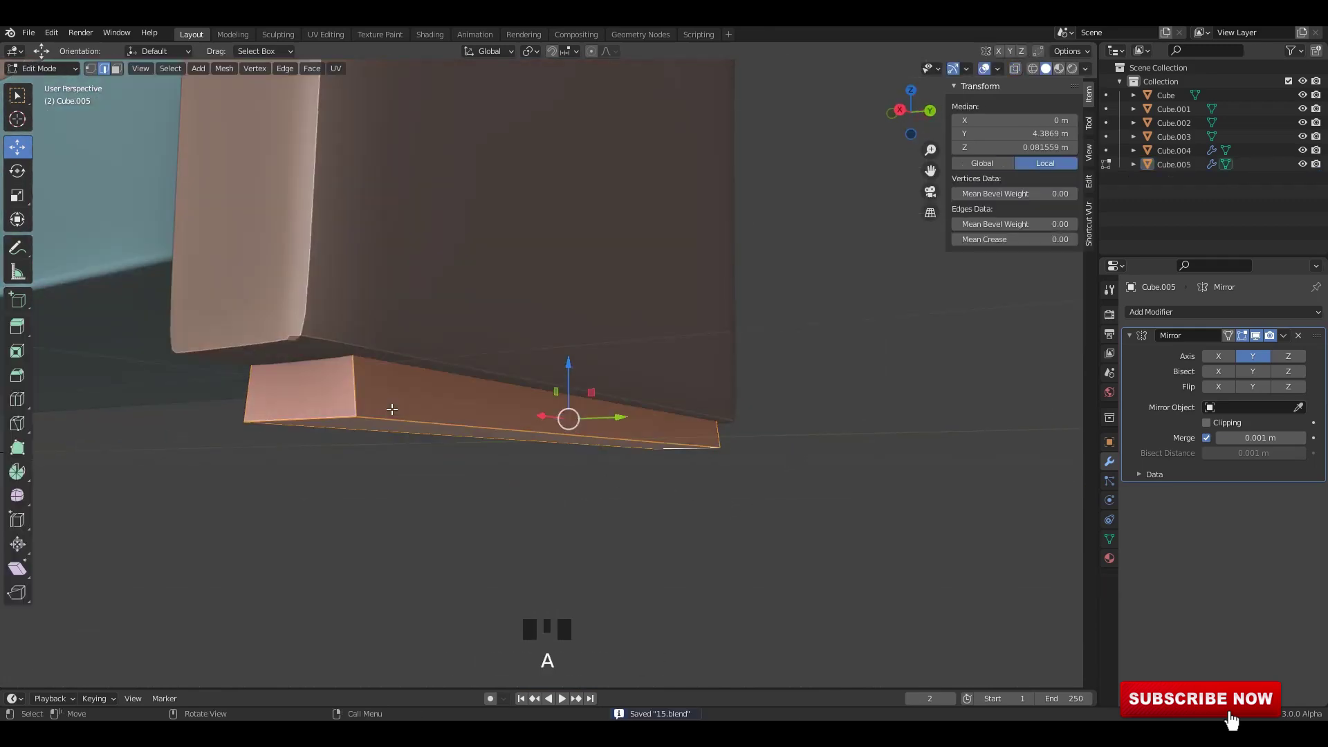
scroll(388, 409, "up", 4)
middle_click_drag(436, 418, 460, 470, "shift")
key("ctrl+b")
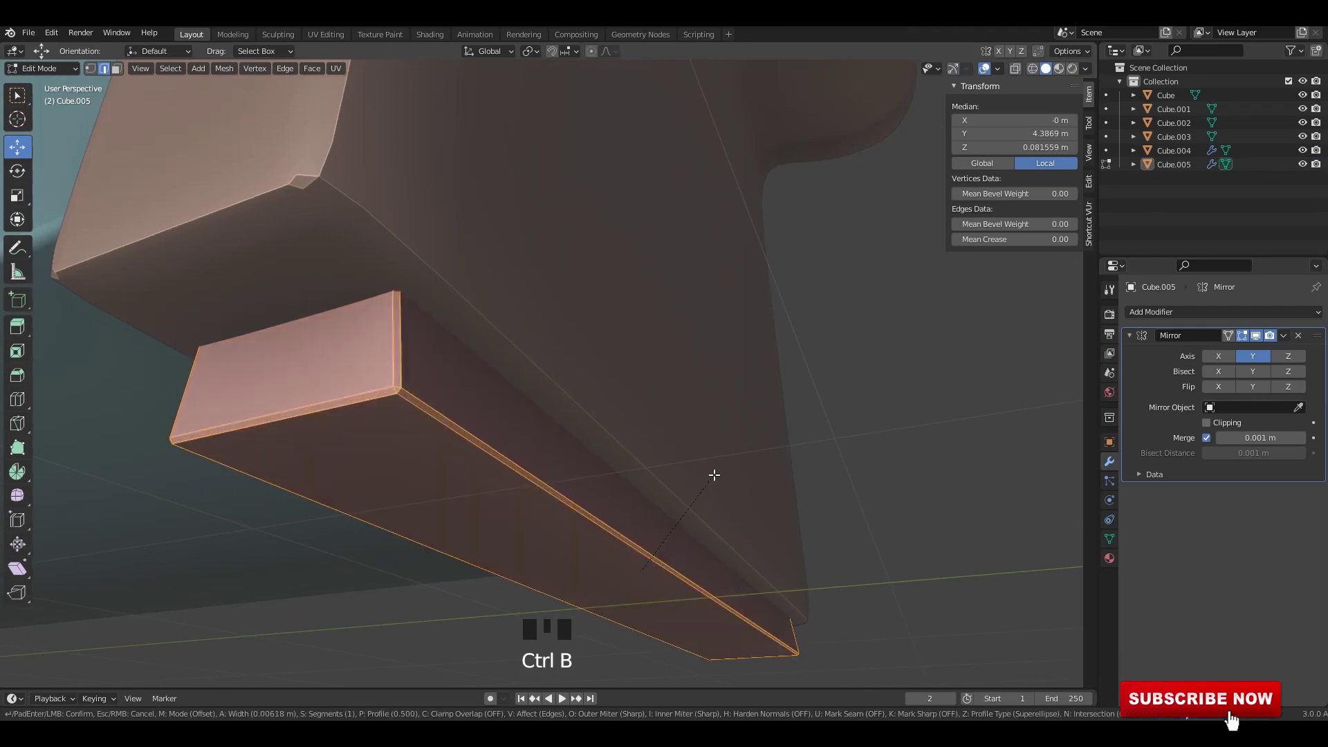
left_click(717, 476)
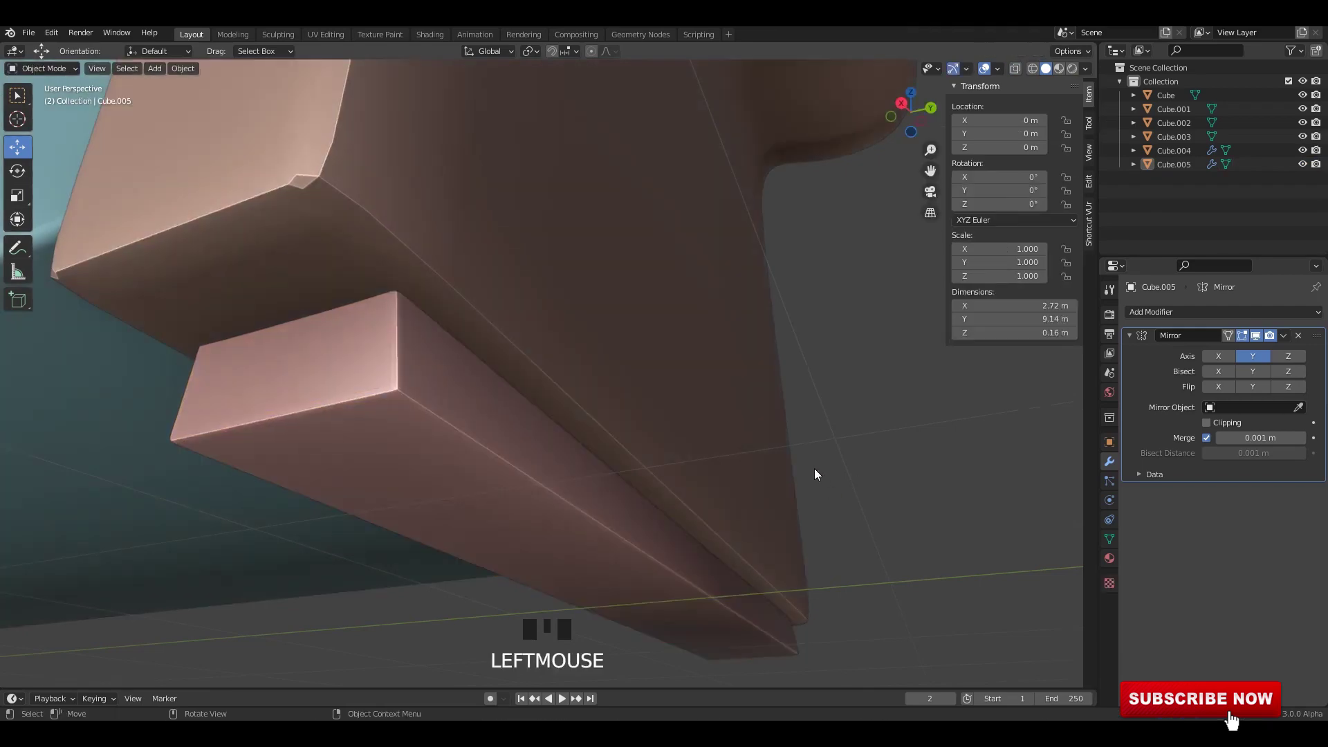
key("Tab")
Join the arm and its foot into one object and apply all transforms.
middle_click_drag(815, 467, 713, 495, "alt")
key("alt+z")
middle_click_drag(509, 504, 706, 506)
scroll(704, 500, "down", 2)
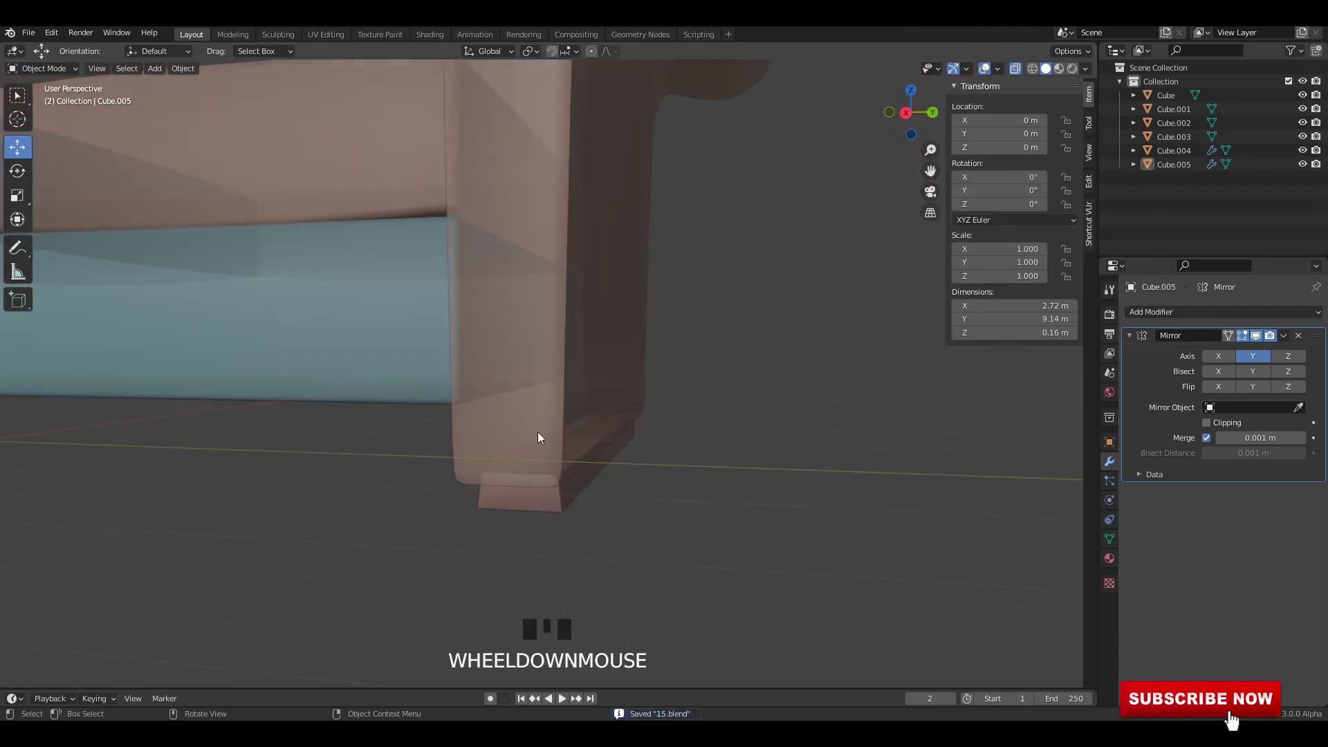
left_click(554, 491)
left_click(579, 492, "shift")
key("ctrl+j")
key("ctrl+a")
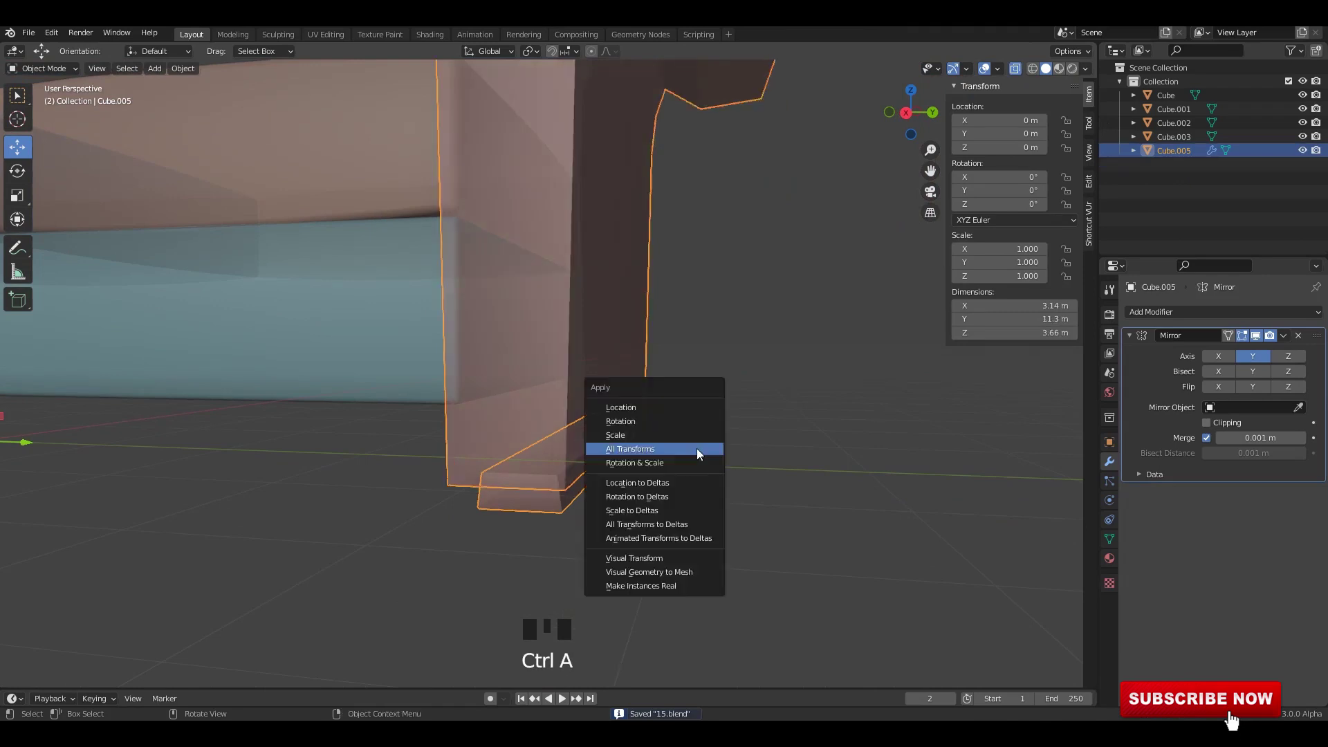
left_click(696, 449)
Add a Subdivision modifier at level 2 to the joined arm and return to opaque shading.
key("ctrl+2")
left_click(799, 374)
key("alt+z")
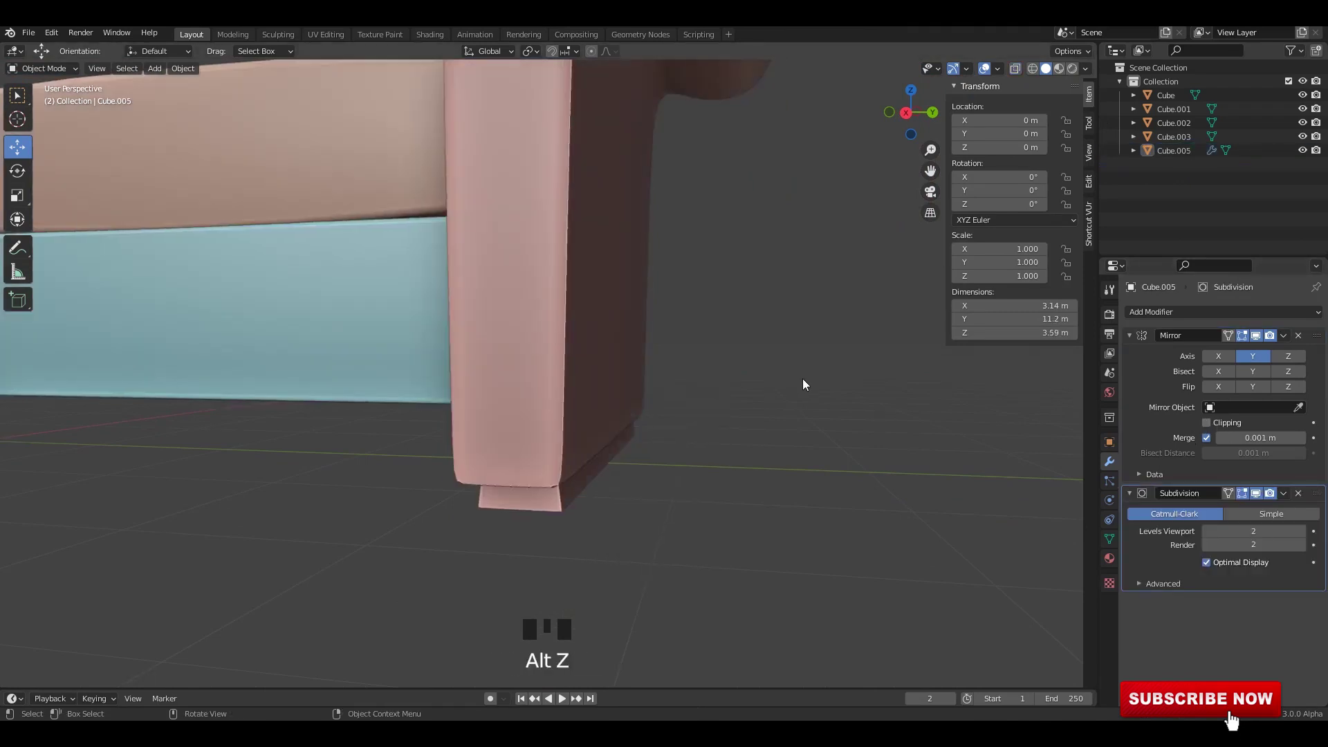
Examine the arms with their feet from below, the side and the front, and save the file.
middle_click_drag(802, 379, 708, 391)
left_click(628, 404)
middle_click_drag(628, 403, 707, 423)
left_click(700, 426)
middle_click_drag(700, 427, 741, 458, "shift")
left_click(737, 412)
mouse_move(736, 413)
middle_mouse_down("alt")
mouse_move(644, 385)
mouse_move(746, 423)
middle_mouse_up("alt")
scroll(737, 416, "down", 3)
key("ctrl+s")
middle_click_drag(681, 283, 621, 260)
left_click(619, 258)
middle_click_drag(568, 294, 598, 299, "alt")
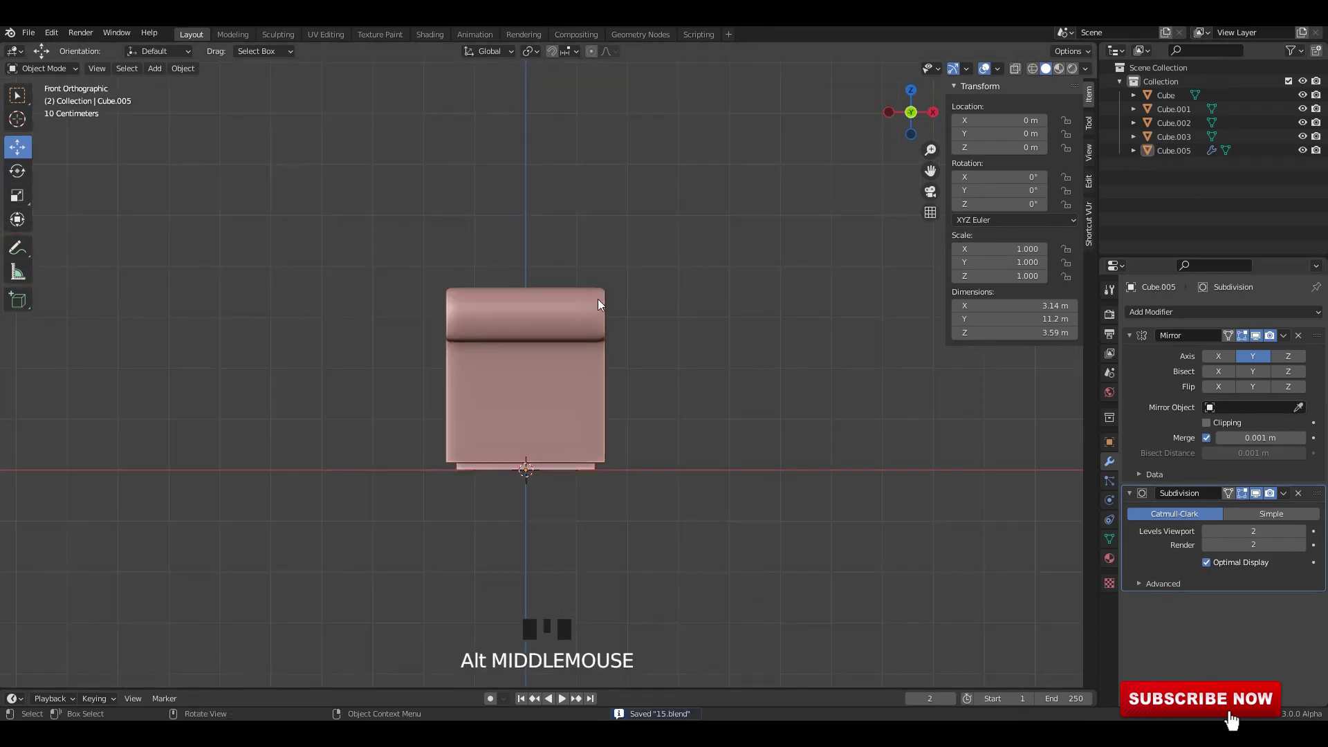
middle_click_drag(529, 370, 707, 401)
left_click(592, 400)
left_click(678, 406)
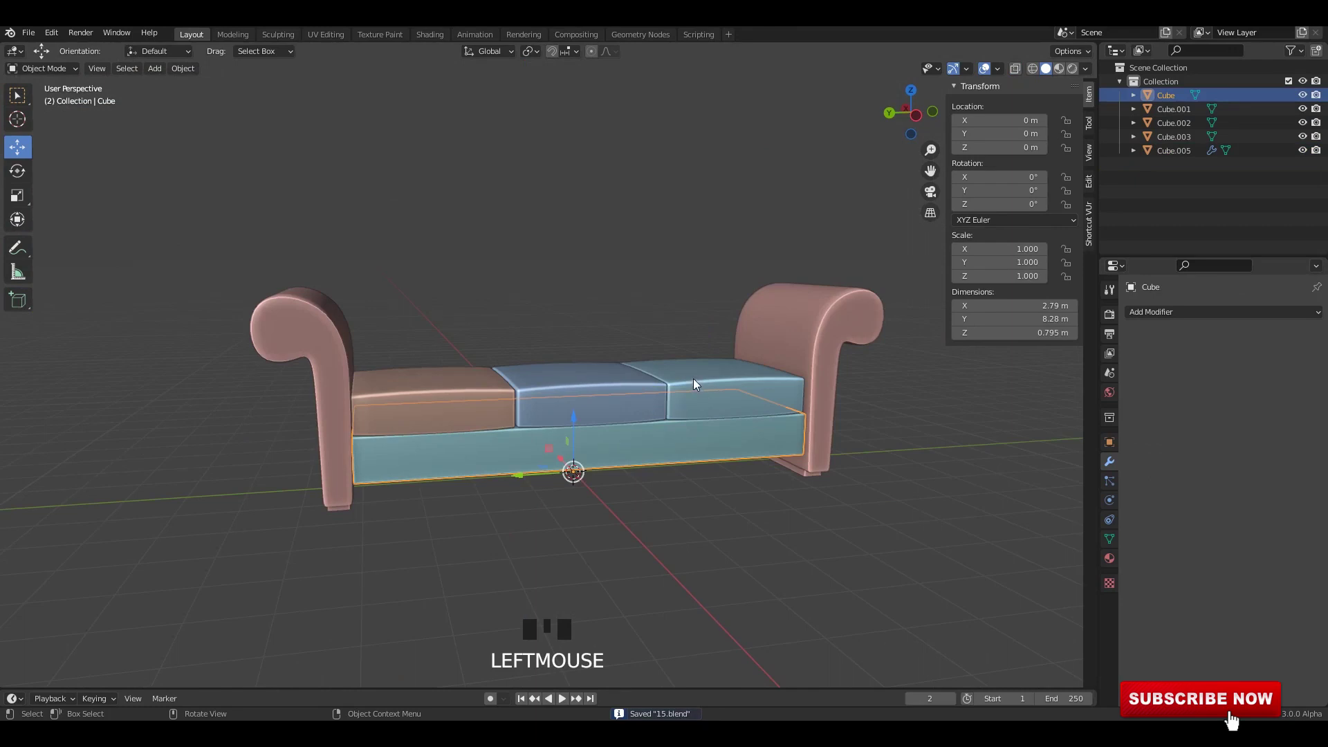
Check the three seat cushions and the seat base in object and edit mode, and save the file.
left_click(694, 381)
left_click(600, 395, "shift")
left_click(481, 403, "shift")
middle_click_drag(593, 386, 551, 404, "alt")
key("Tab")
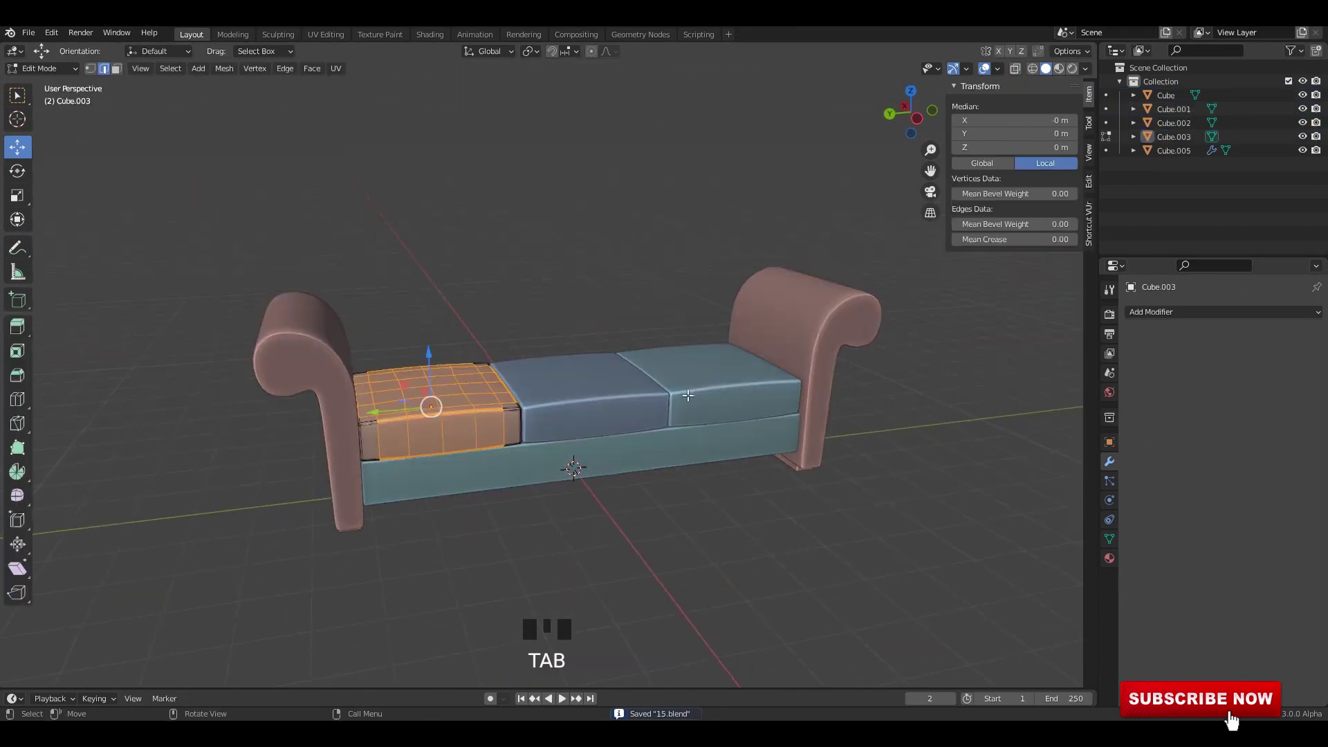
key("Tab")
left_click(575, 409, "shift")
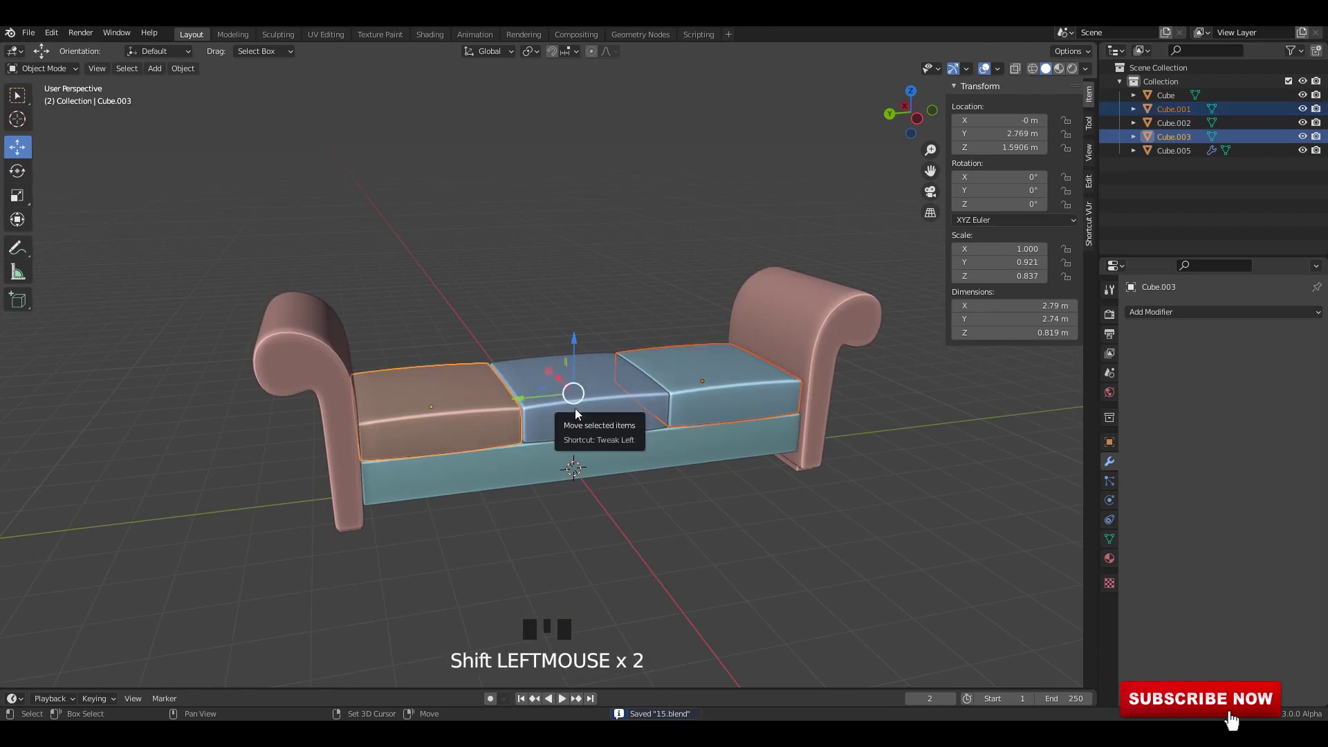
middle_click_drag(575, 408, 575, 381, "alt")
key("ctrl+s")
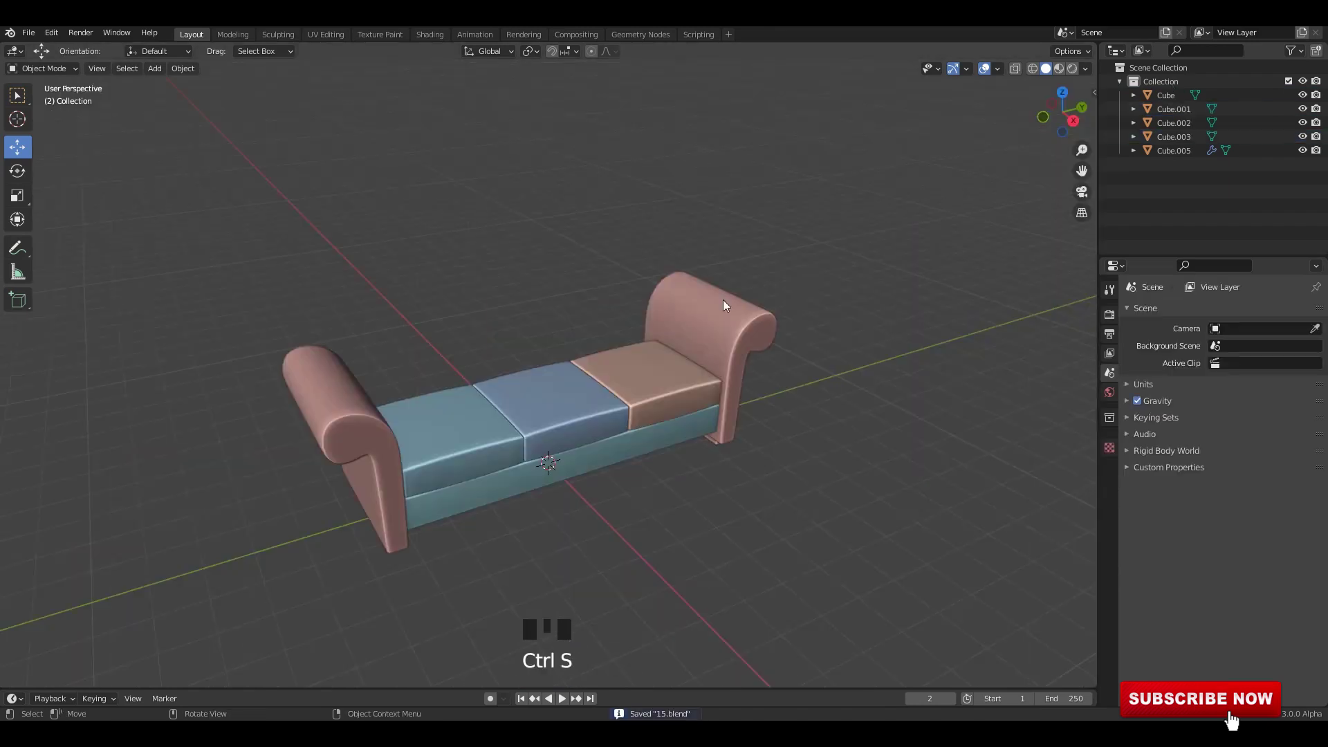
middle_click_drag(724, 305, 721, 438)
scroll(692, 415, "up", 2)
left_click(662, 377)
key("Tab")
key("Tab")
left_click(833, 356)
Add a cube narrowed to about 0.2 along X and place it upright behind the seat cushions.
middle_click_drag(833, 355, 650, 360, "alt")
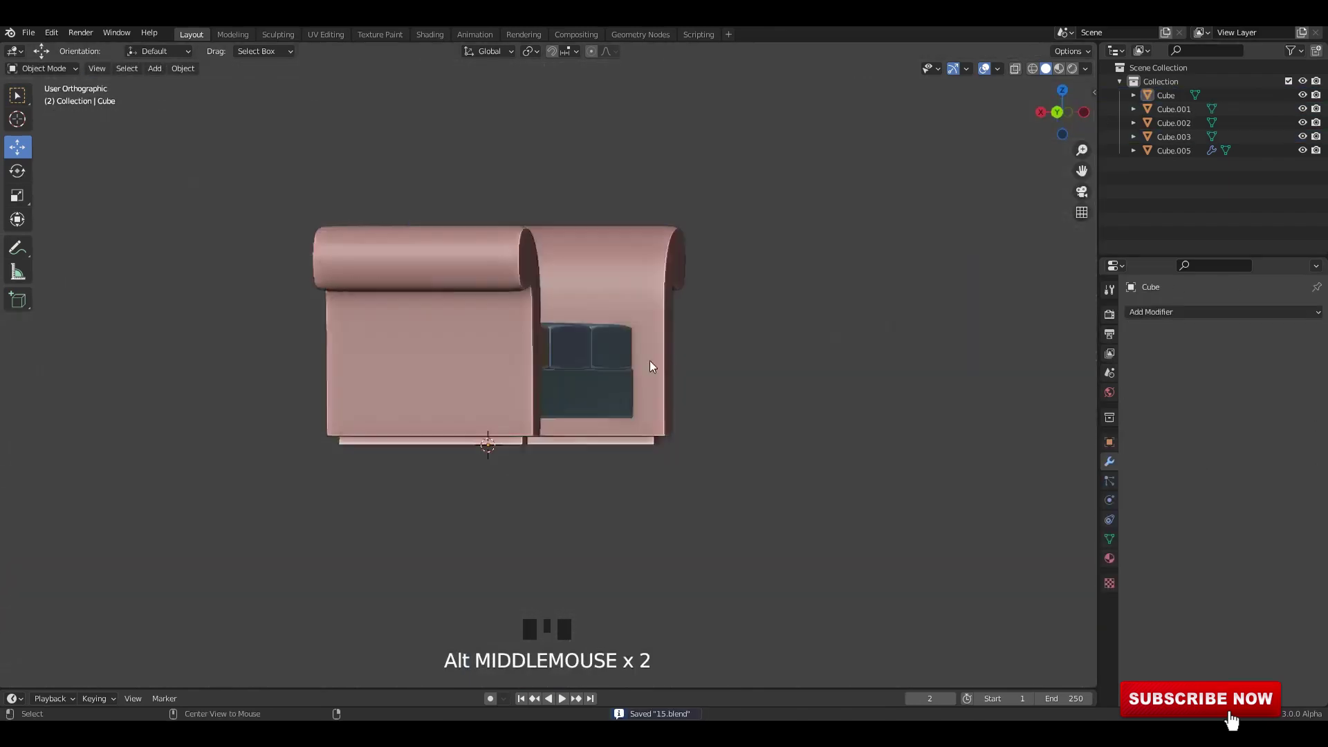
key("alt+z")
key("shift+a")
left_click(429, 233)
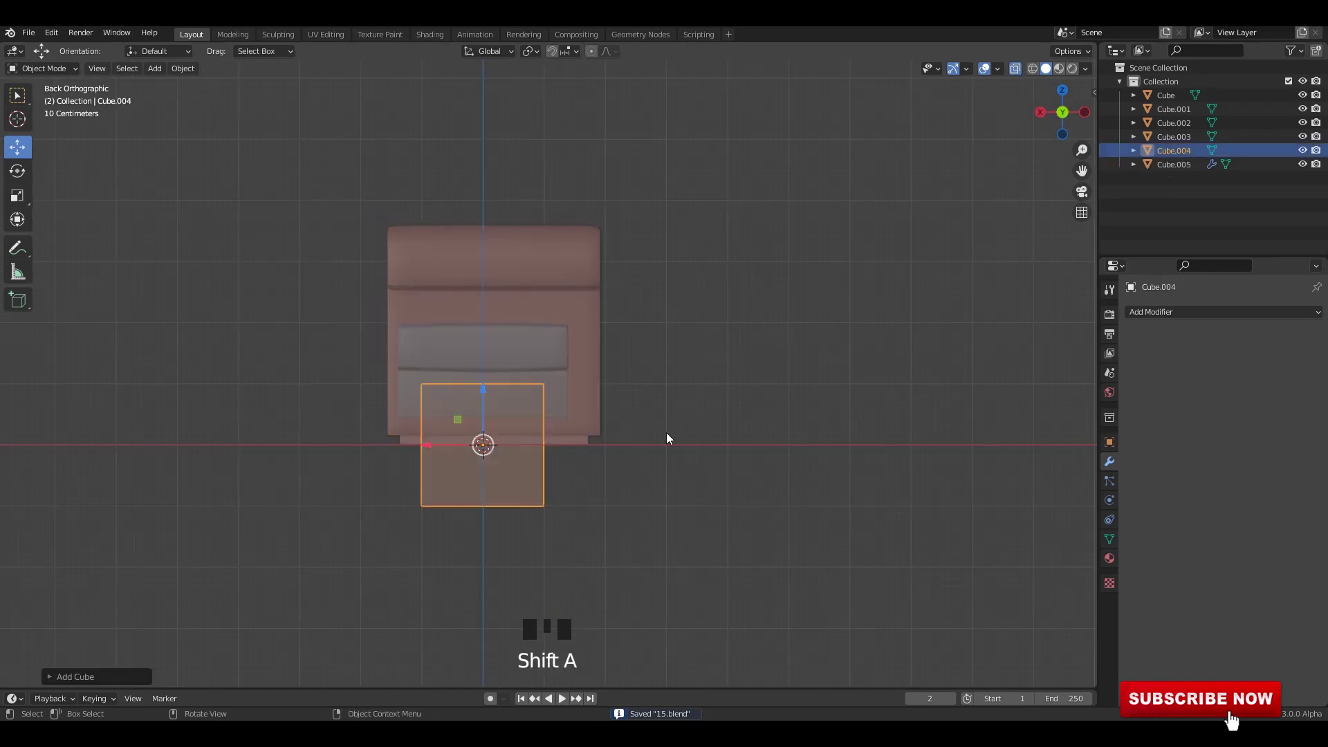
scroll(667, 433, "up", 2)
key("s")
key("x")
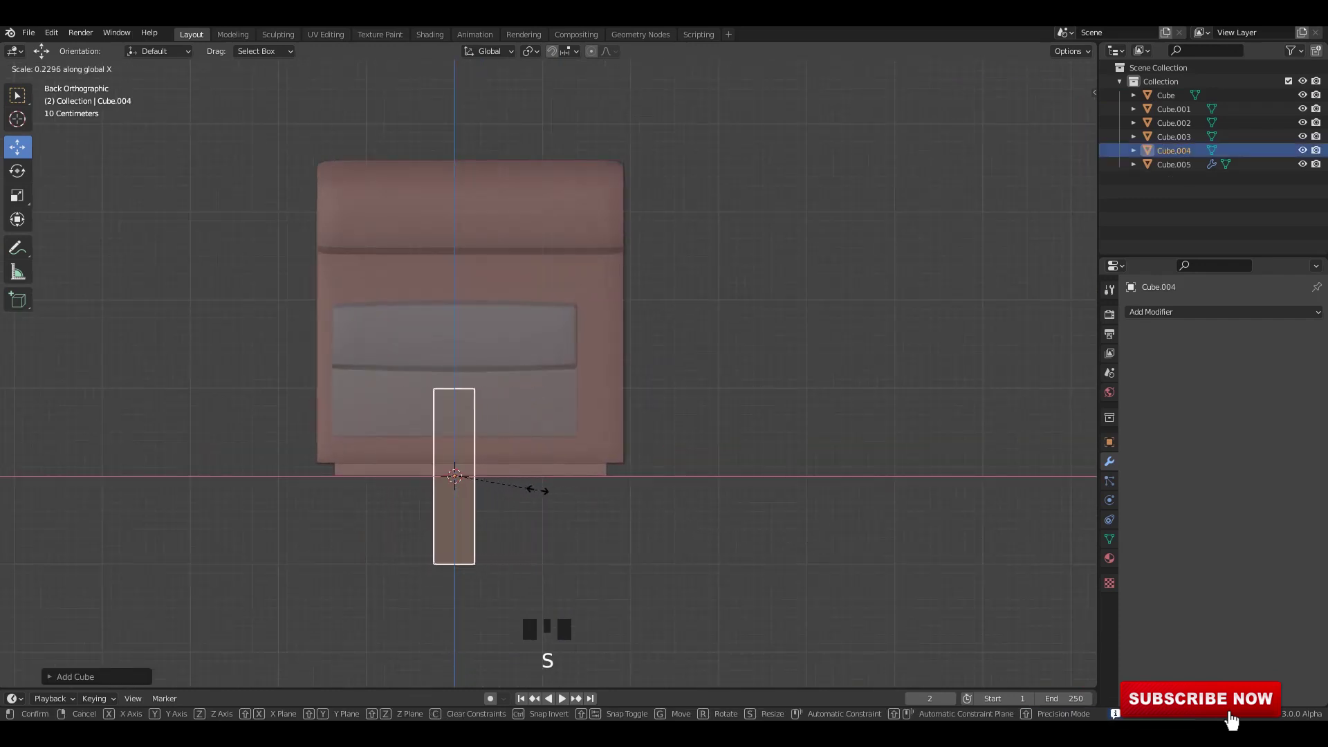
left_click(537, 489)
left_click_drag(422, 477, 564, 478)
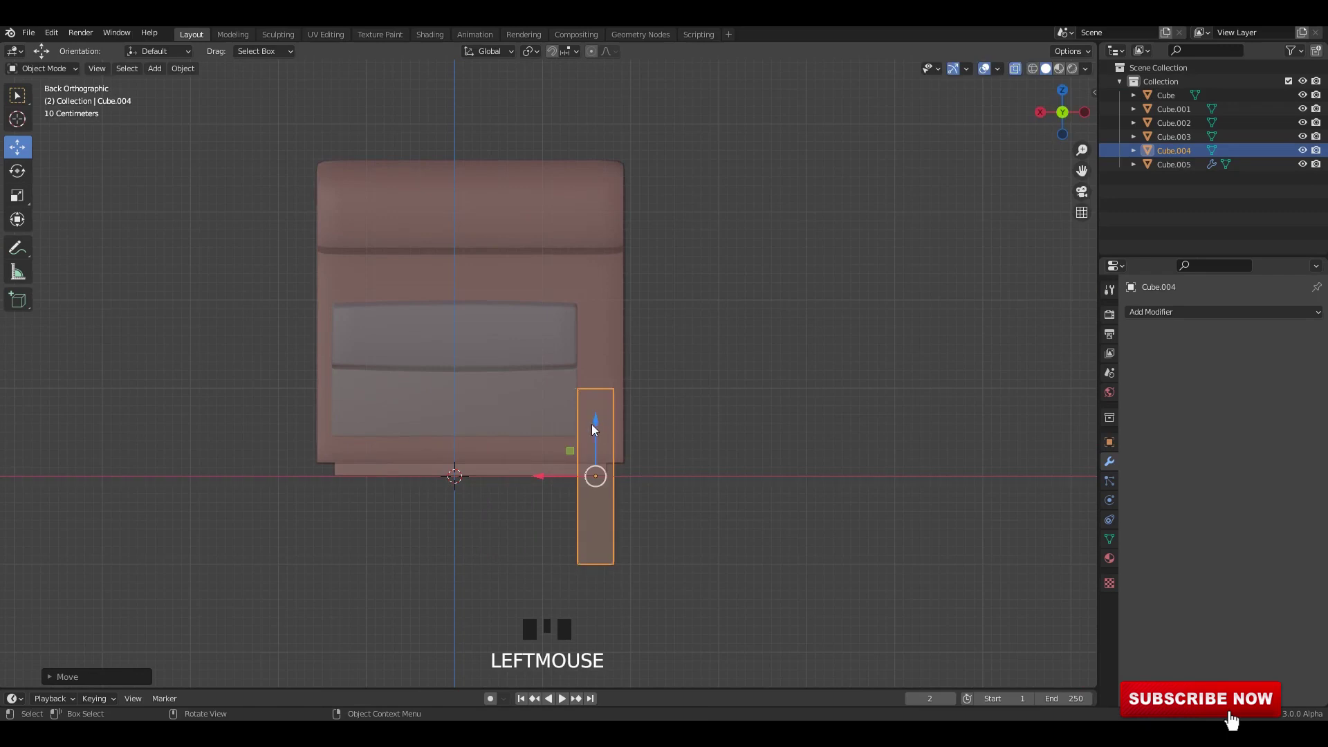
left_click_drag(594, 424, 608, 306)
Stretch the backrest slab along Y to span the gap between the two arms.
middle_click_drag(591, 329, 607, 336, "alt")
scroll(608, 337, "down", 2)
scroll(608, 336, "up", 1)
key("s")
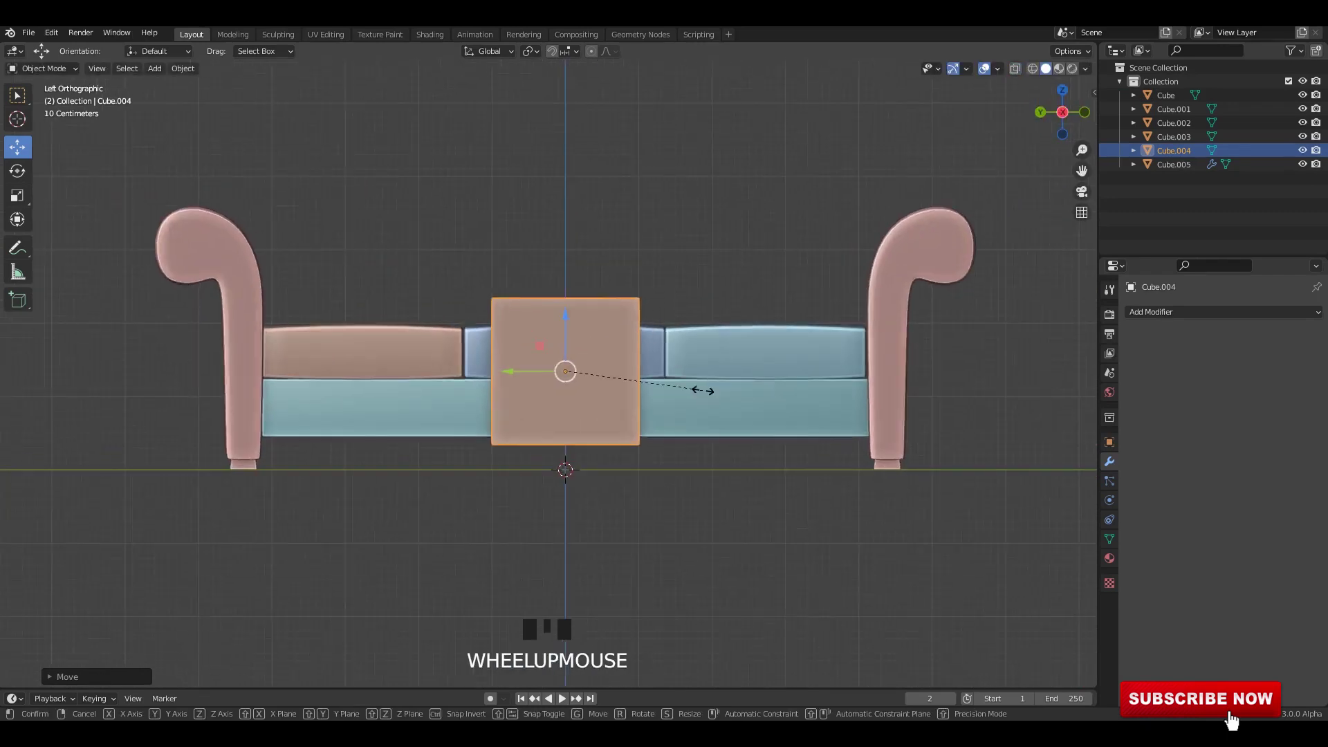
key("x")
right_click(779, 393)
key("s")
key("y")
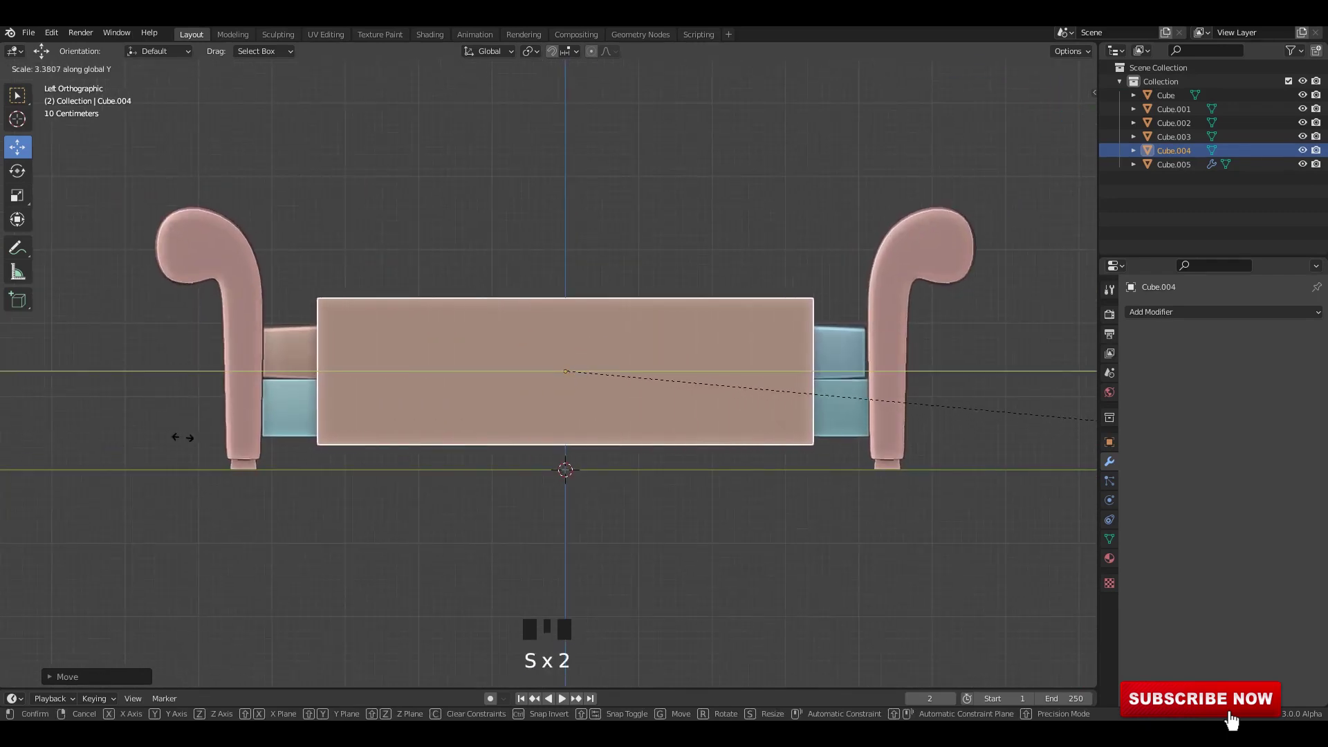
left_click(335, 432)
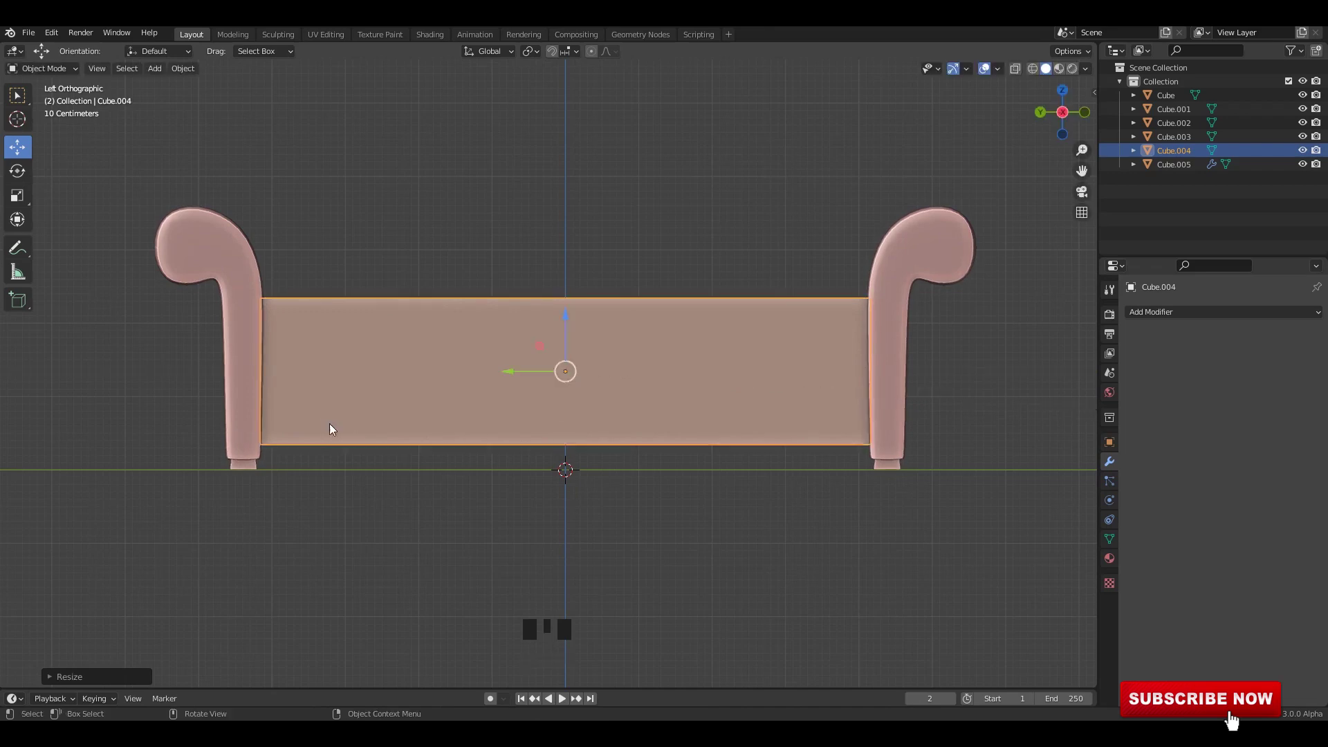
Lower the backrest slab slightly below the underside of the seat base and save the file.
key("alt+z")
middle_click_drag(468, 342, 567, 368)
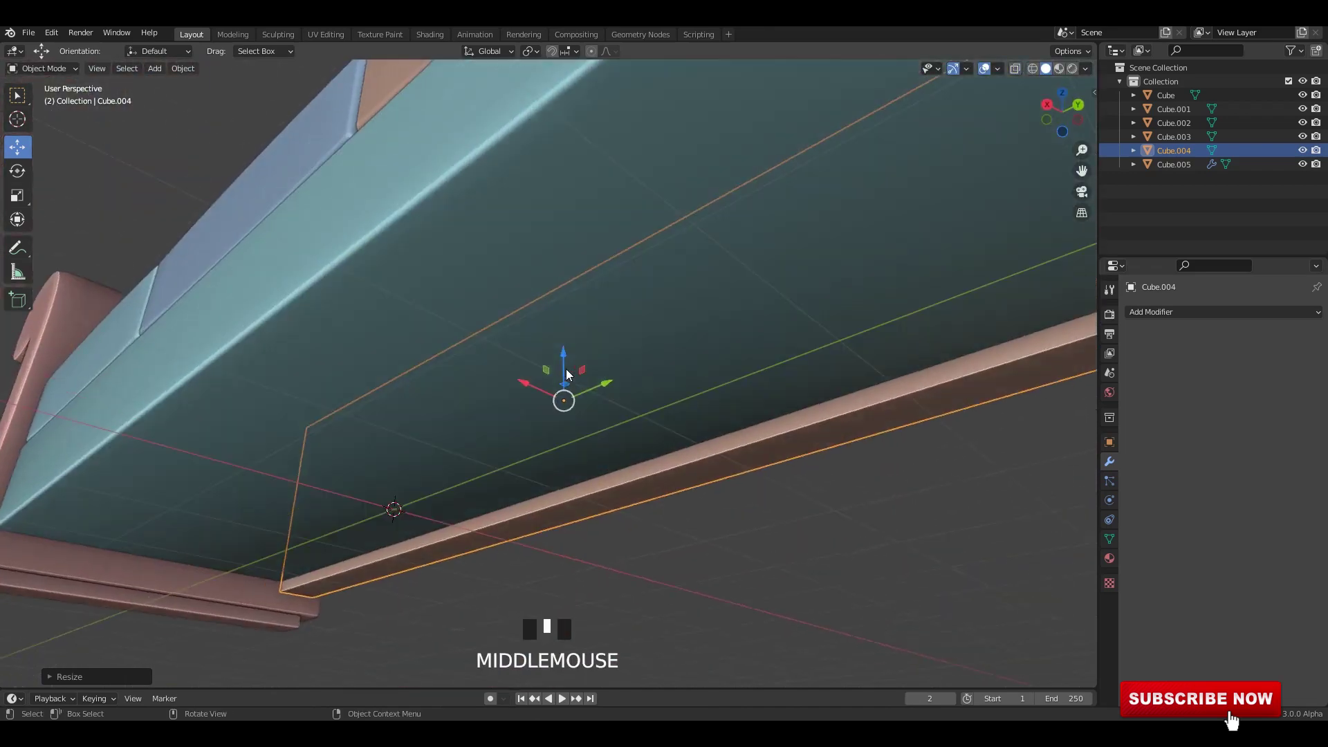
left_click_drag(564, 366, 566, 383)
scroll(559, 391, "down", 3)
key("ctrl+s")
Raise the backrest's top face to about the middle of the arm rolls' height.
middle_click_drag(802, 298, 681, 442)
key("Tab")
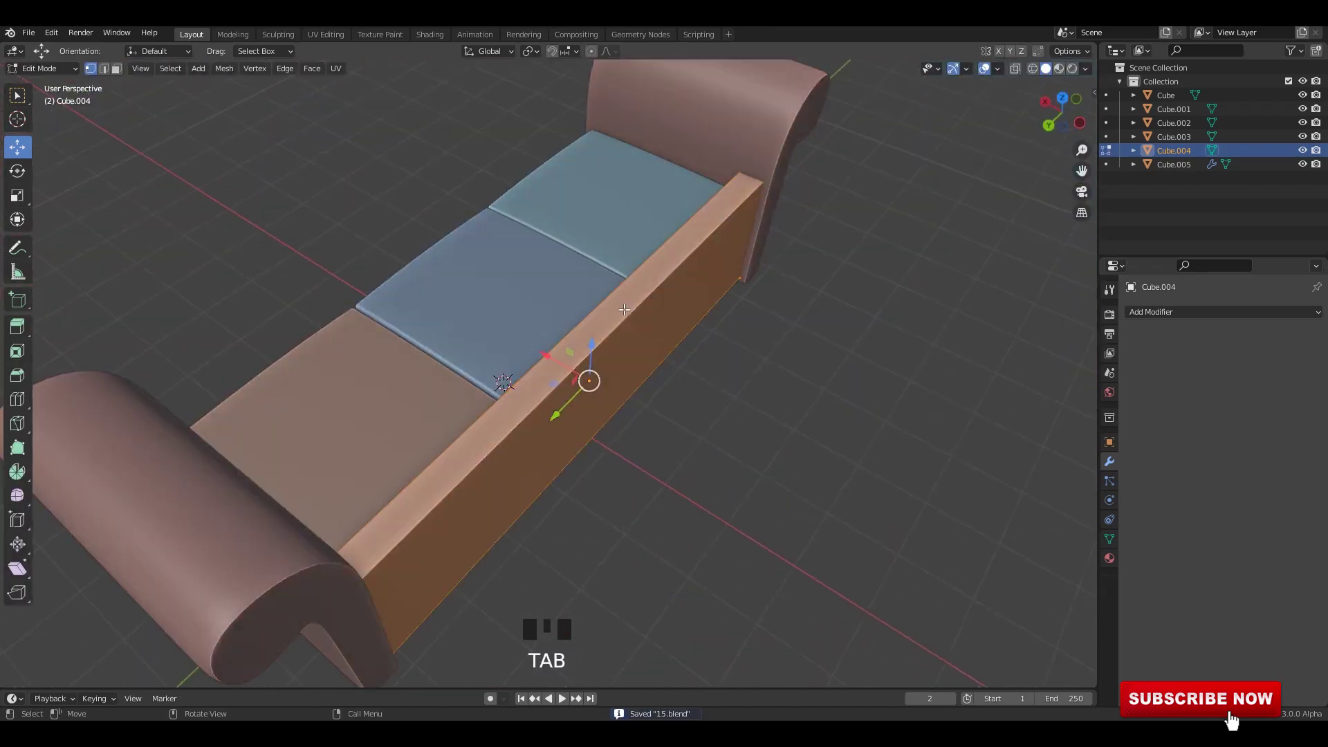
key("alt+a")
middle_click_drag(588, 311, 669, 426)
key("3")
left_click(600, 346)
left_click_drag(533, 311, 543, 256)
Widen the backrest's top face along Y to about 1.1 so its sides flare outward into the arm rolls.
key("s")
key("s")
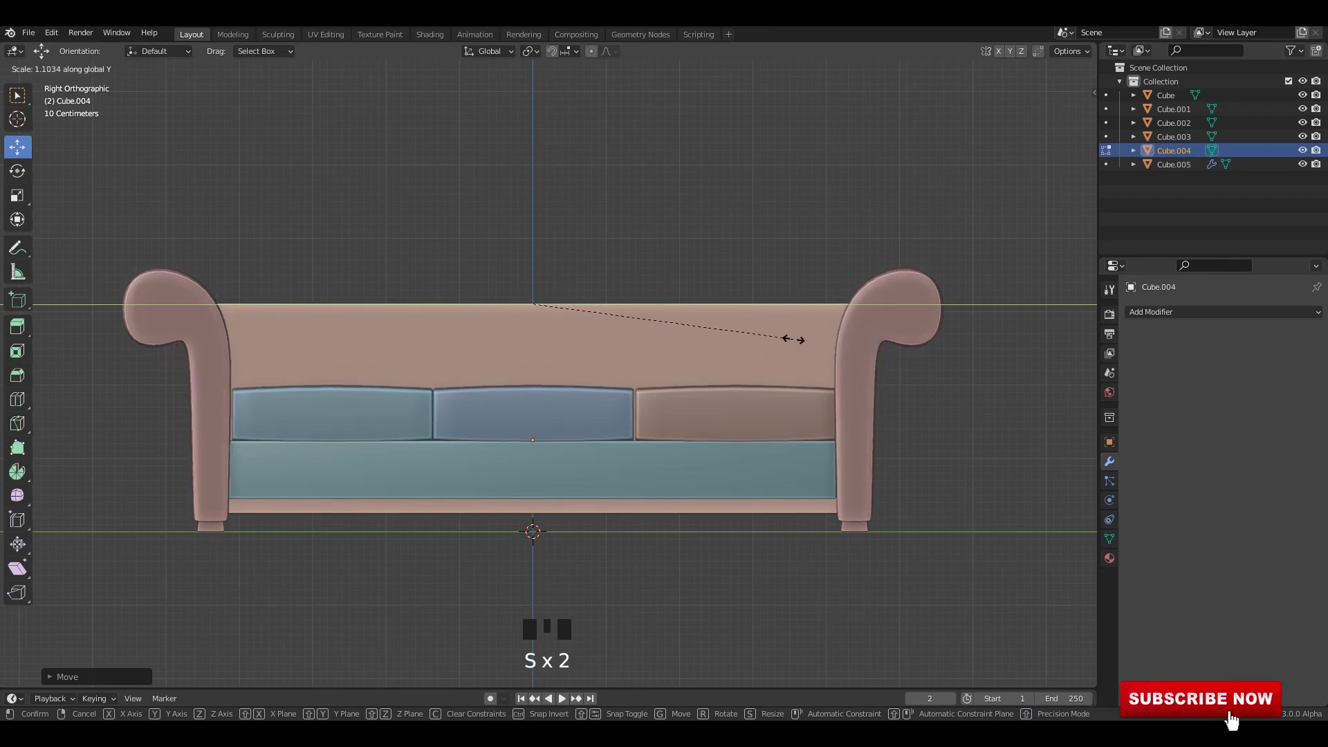
left_click(819, 370)
key("alt+z")
key("s")
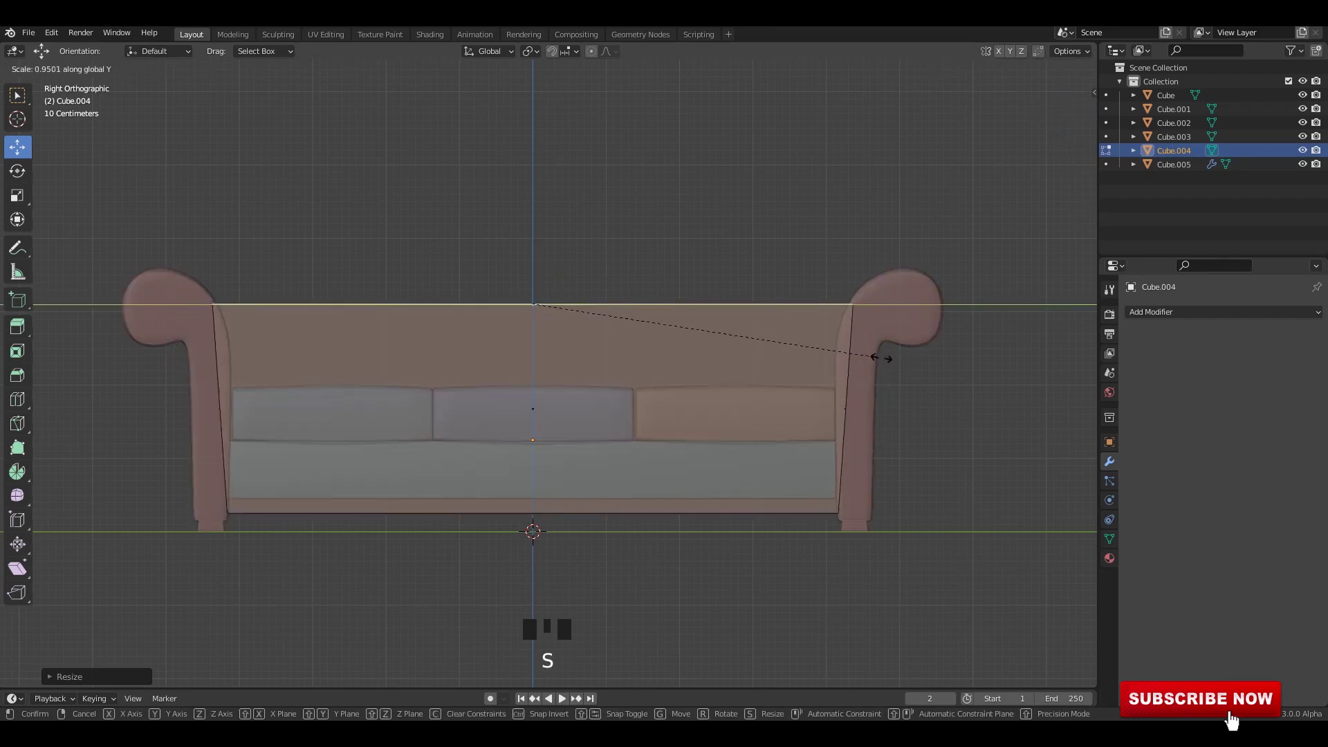
left_click(876, 372)
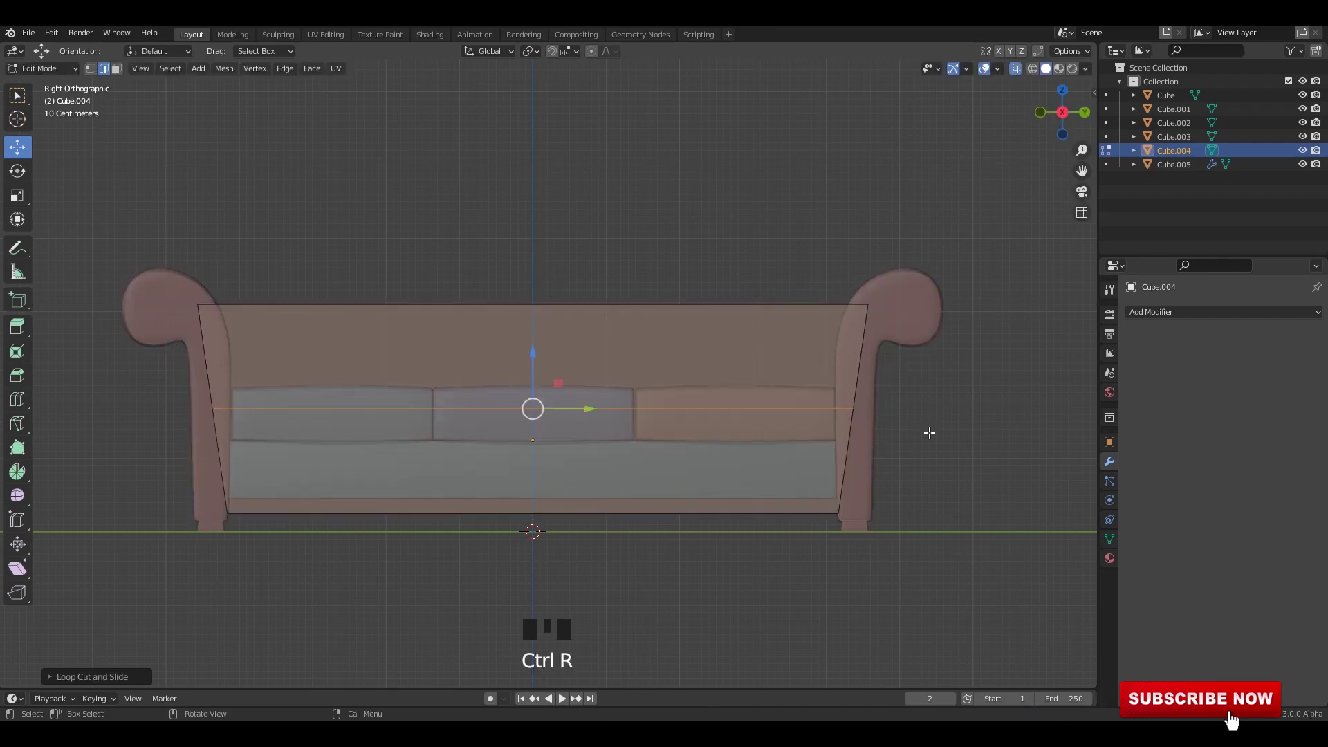
Add a horizontal loop cut midway up the backrest and narrow it along Y to about 0.95 to follow the arms.
key("s")
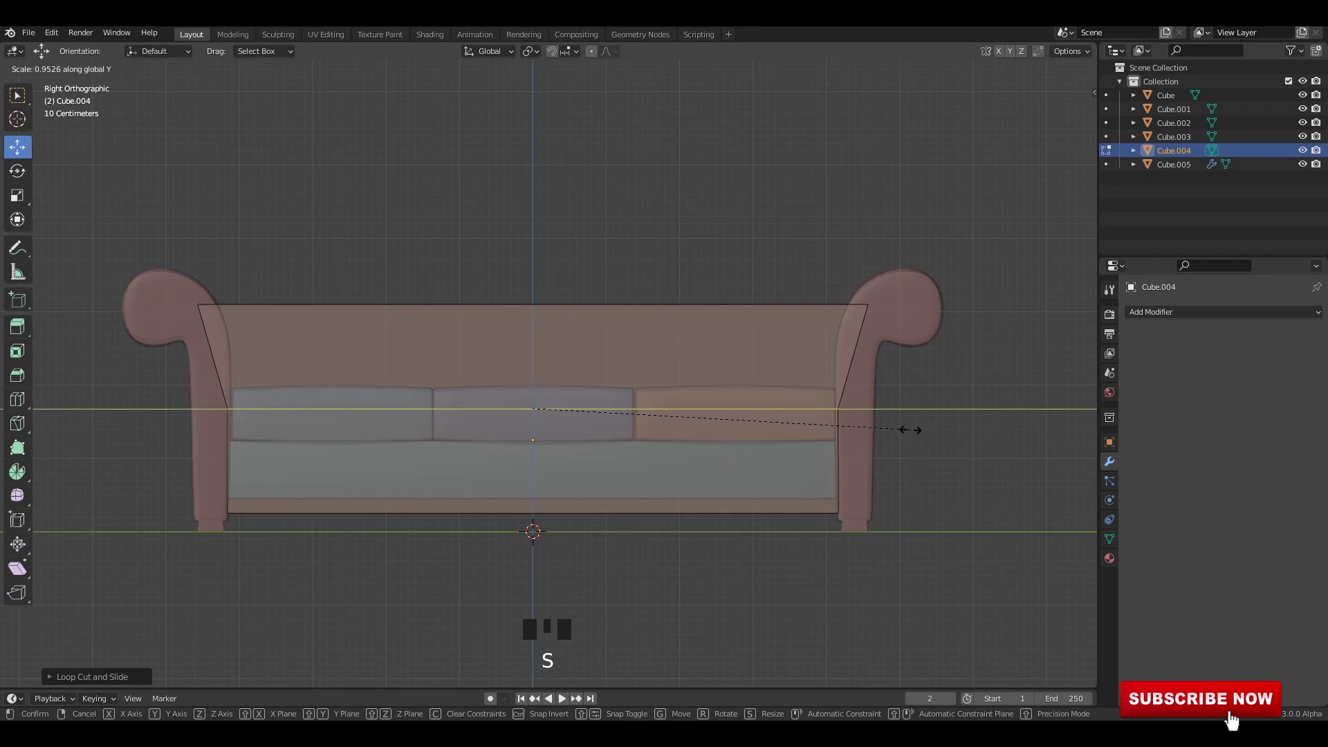
left_click(907, 426)
key("alt+z")
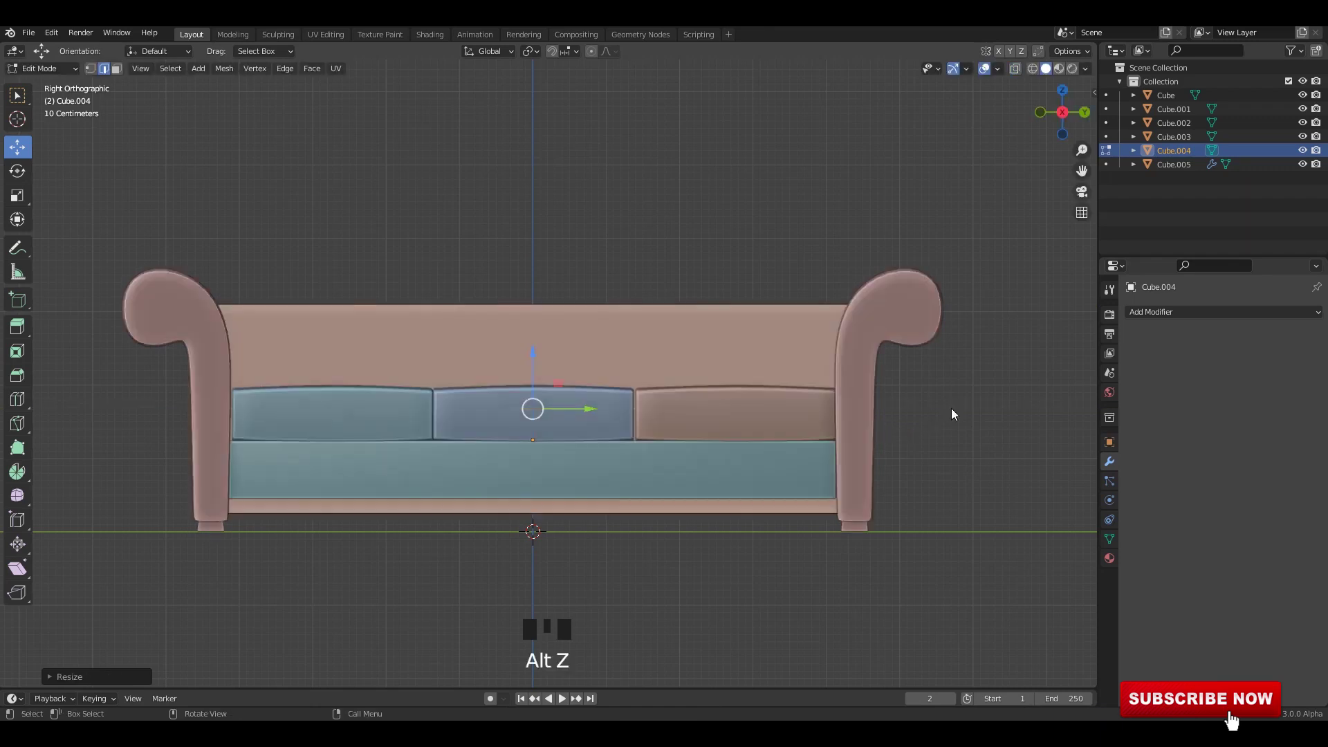
key("Tab")
middle_click_drag(952, 411, 754, 315)
Bevel the backrest's middle edge loop with 5 segments and a width of about 0.95 m to curve its sides.
key("Tab")
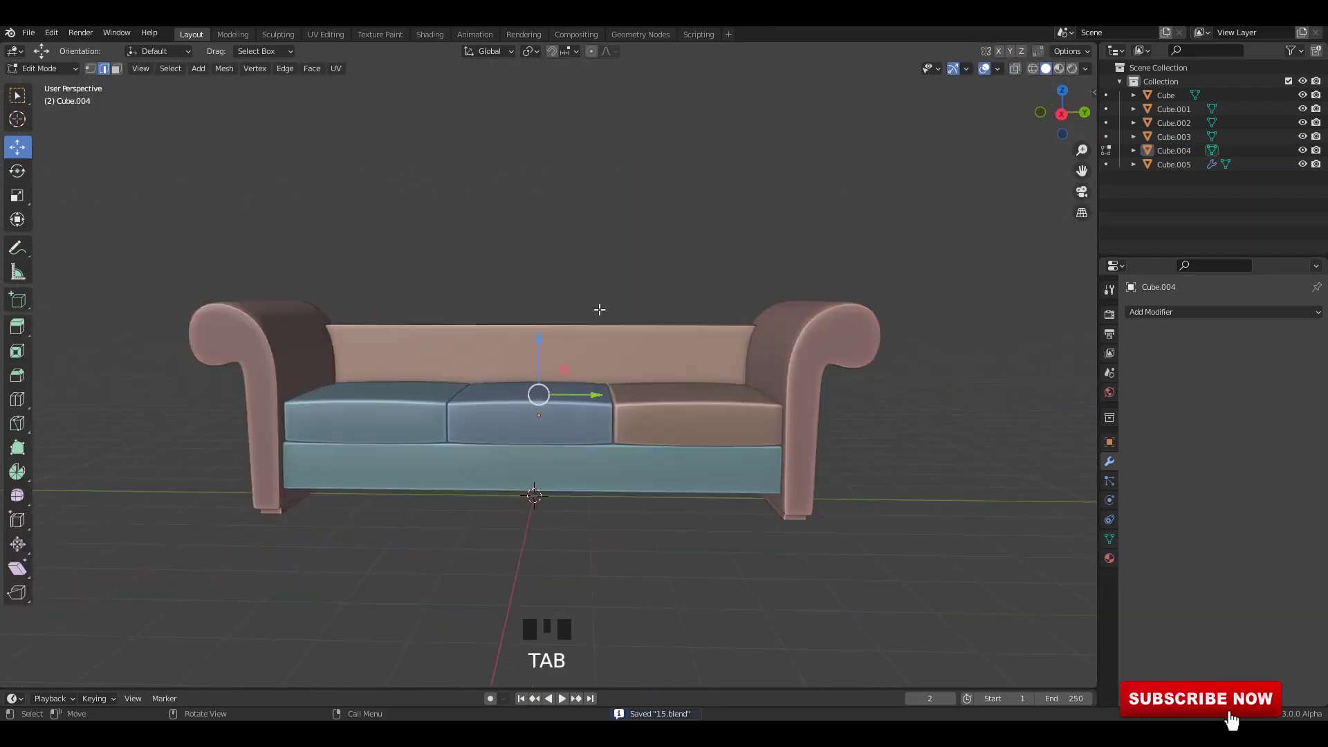
scroll(484, 356, "up", 1)
middle_click_drag(599, 308, 613, 421)
key("alt+z")
key("ctrl+b")
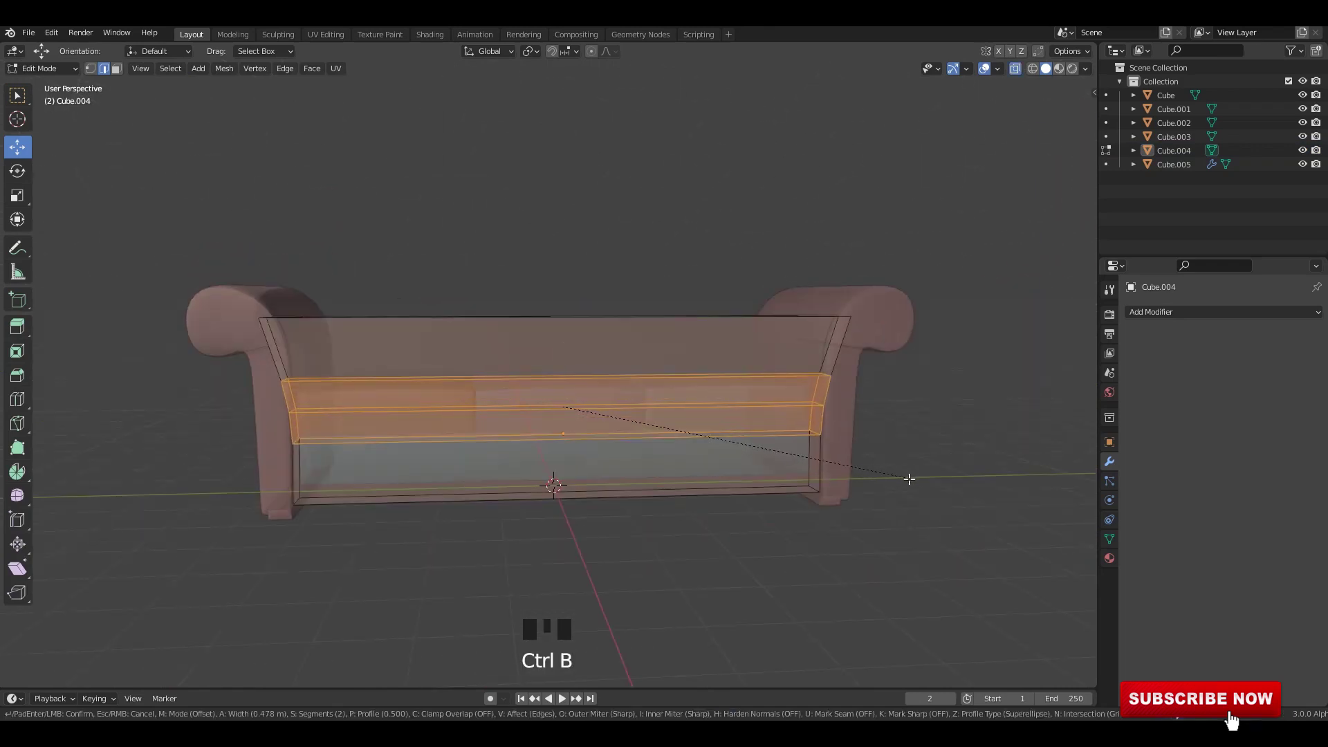
scroll(973, 483, "up", 3)
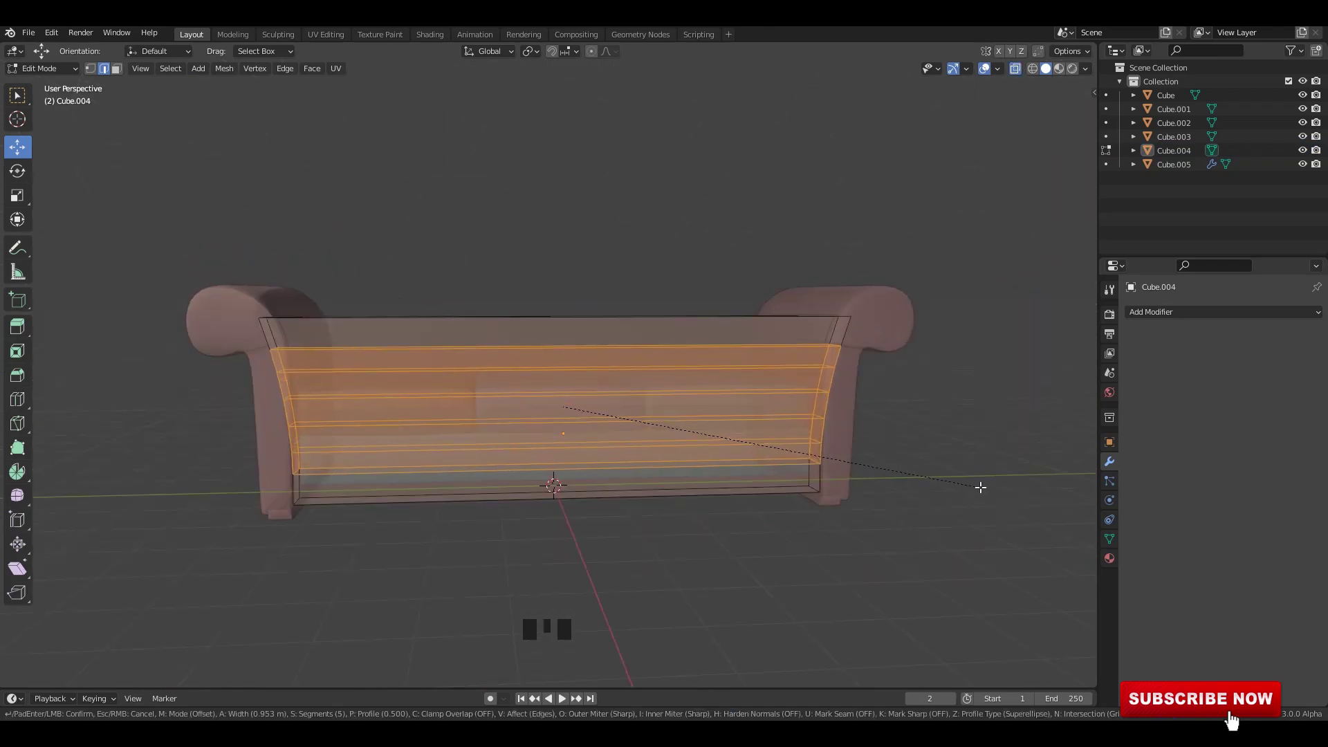
left_click(986, 484)
key("alt+z")
key("Tab")
middle_click_drag(888, 415, 657, 360)
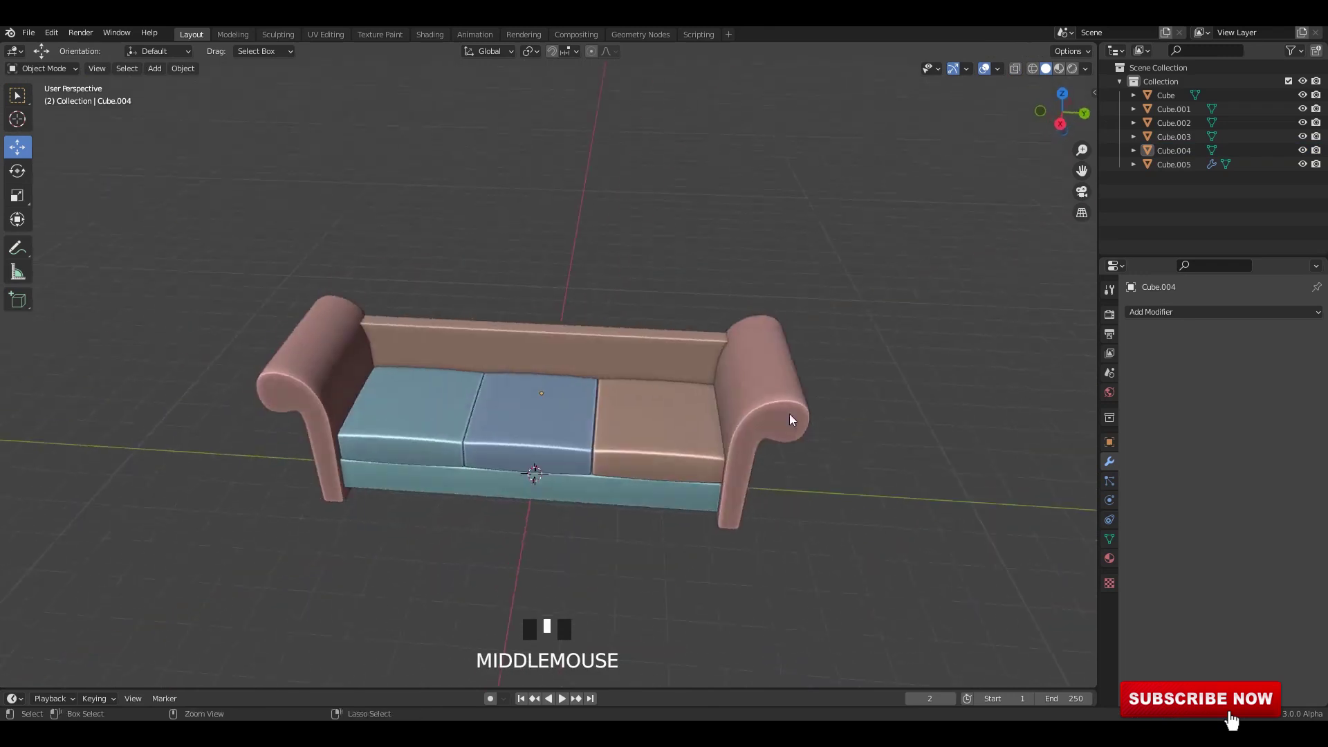
Duplicate the middle seat cushion, raise the copy above the seat, and rotate it to stand upright.
scroll(554, 334, "up", 1)
middle_click_drag(554, 334, 611, 276)
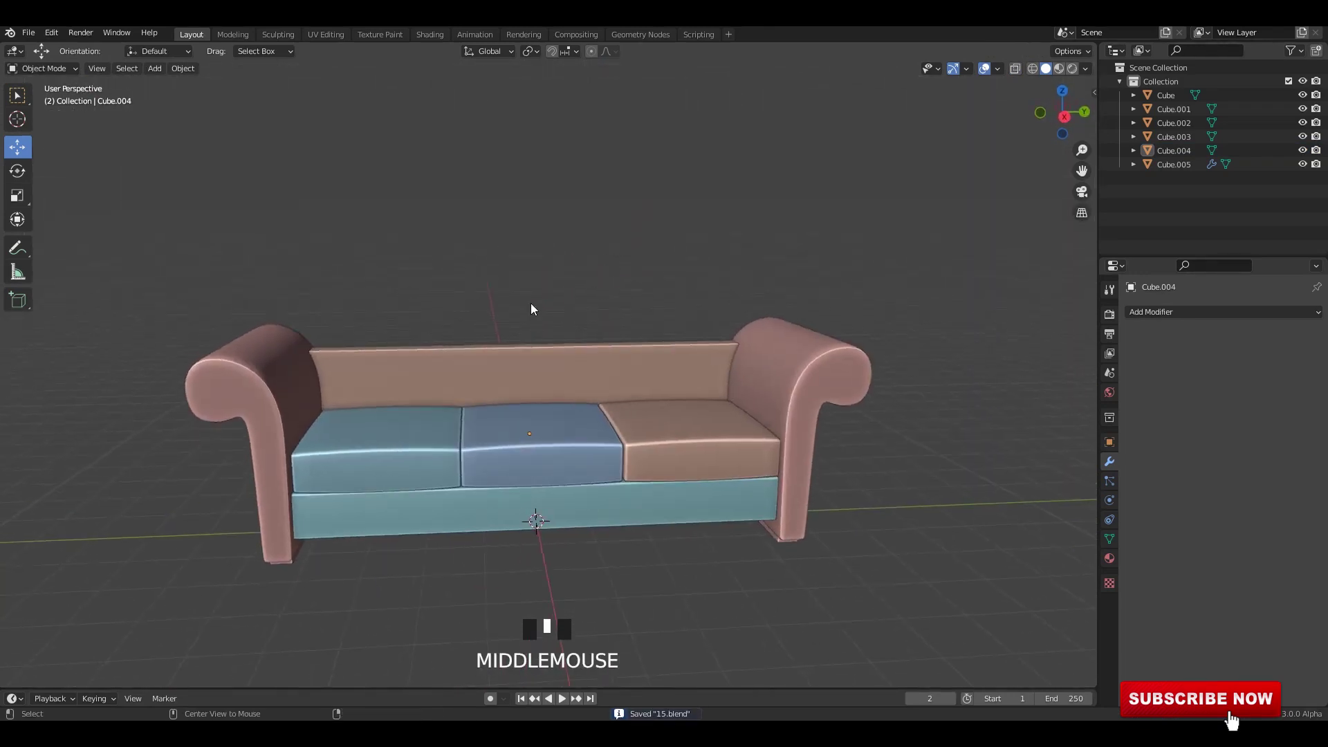
middle_click_drag(532, 308, 573, 312, "alt")
key("shift+a")
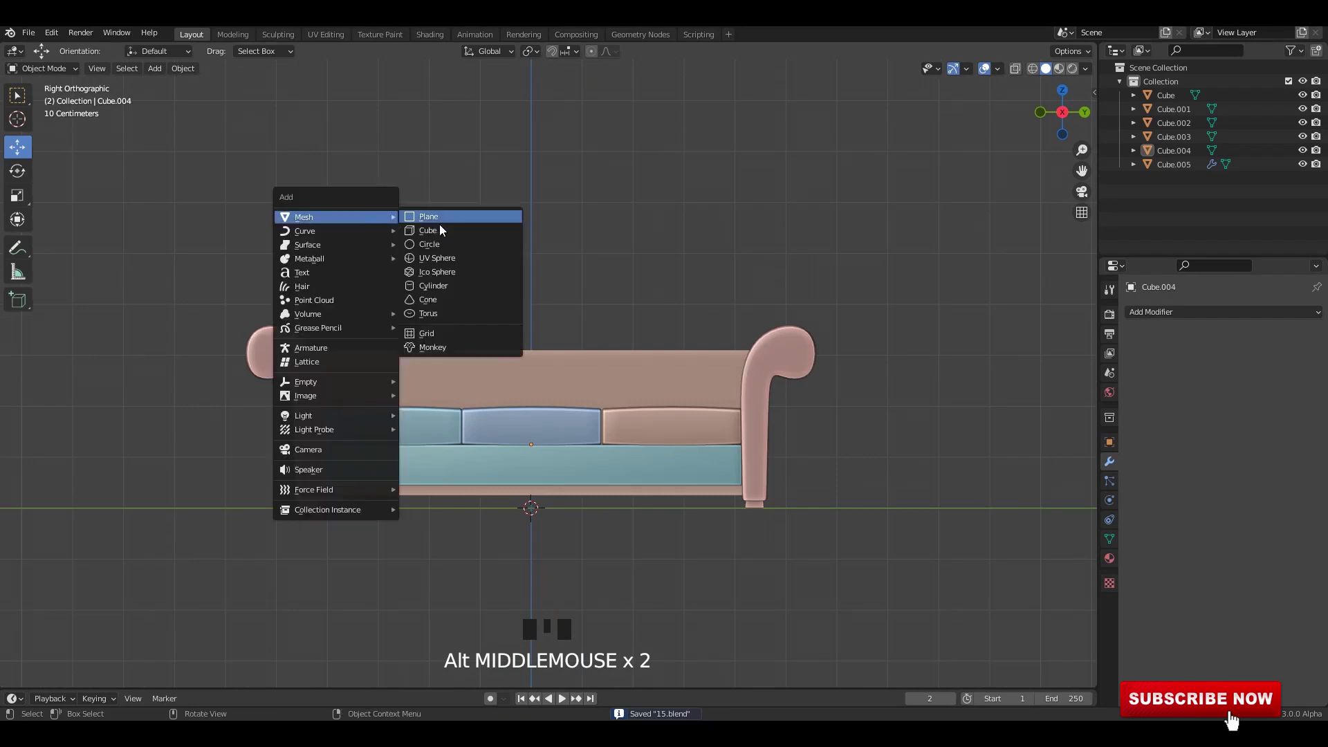
middle_click_drag(439, 224, 612, 443)
left_click(588, 464)
key("shift+d")
right_click(645, 425)
key("alt+z")
scroll(603, 478, "up", 3)
key("r")
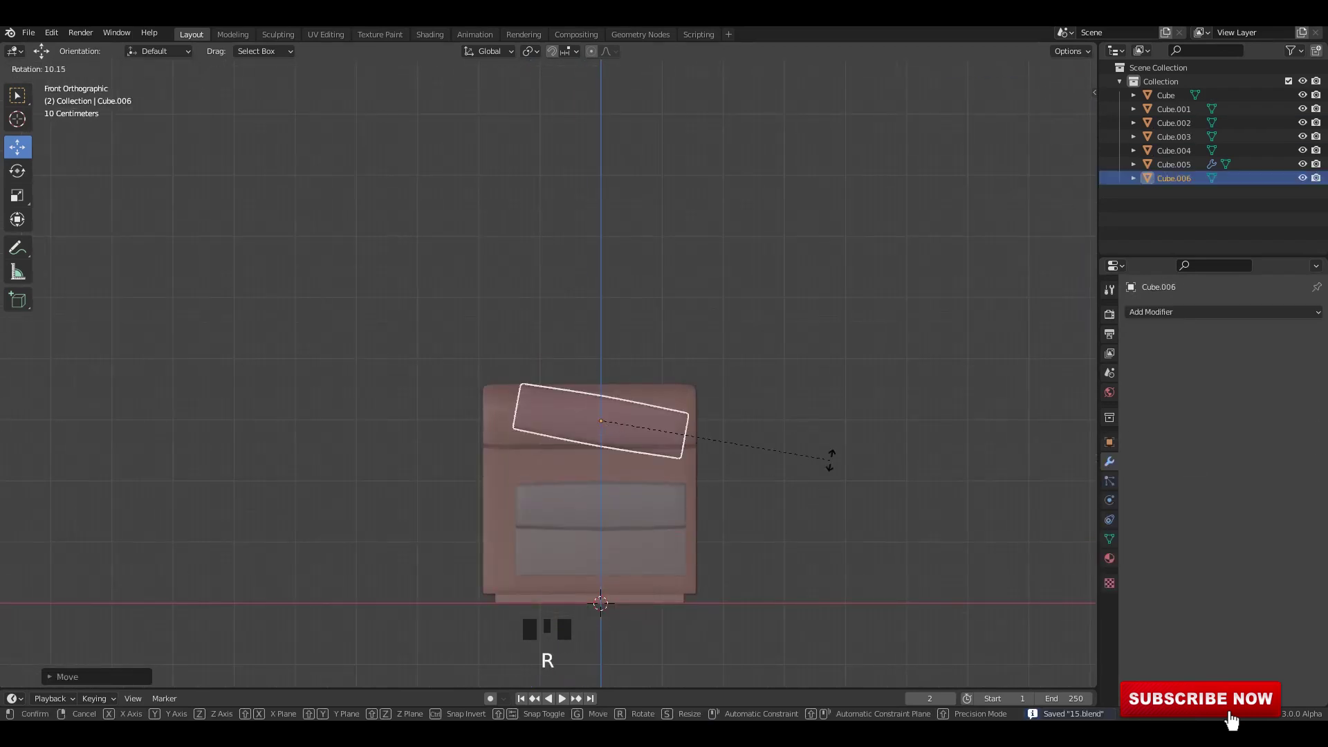
key("Return")
Thin the upright cushion's mesh in Edit Mode and set it back against the backrest.
key("Tab")
key("alt+z")
key("alt+z")
left_click_drag(463, 262, 593, 578)
scroll(635, 462, "up", 2)
left_click_drag(654, 441, 554, 434)
key("s")
right_click(687, 449)
Raise the whole upright cushion mesh to rest on the middle seat cushion and save the file.
key("a")
mouse_move(521, 381)
left_mouse_down()
mouse_move(522, 343)
mouse_move(522, 361)
left_mouse_up()
middle_click_drag(523, 363, 495, 366, "alt")
key("Tab")
left_click(721, 286)
scroll(721, 287, "down", 4)
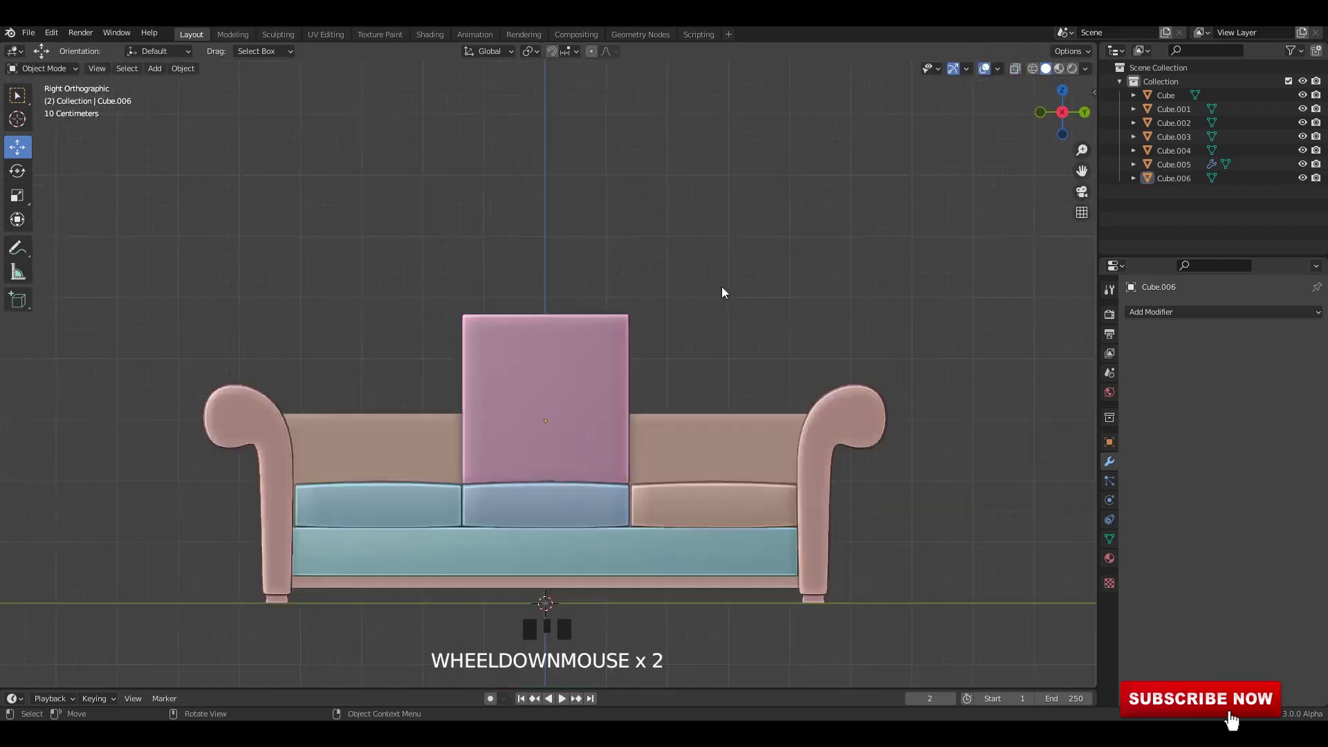
key("ctrl+s")
Lift the upright cushion slightly to clear the top of the middle seat cushion.
scroll(700, 288, "up", 3)
middle_click_drag(700, 289, 630, 382)
left_click(644, 346)
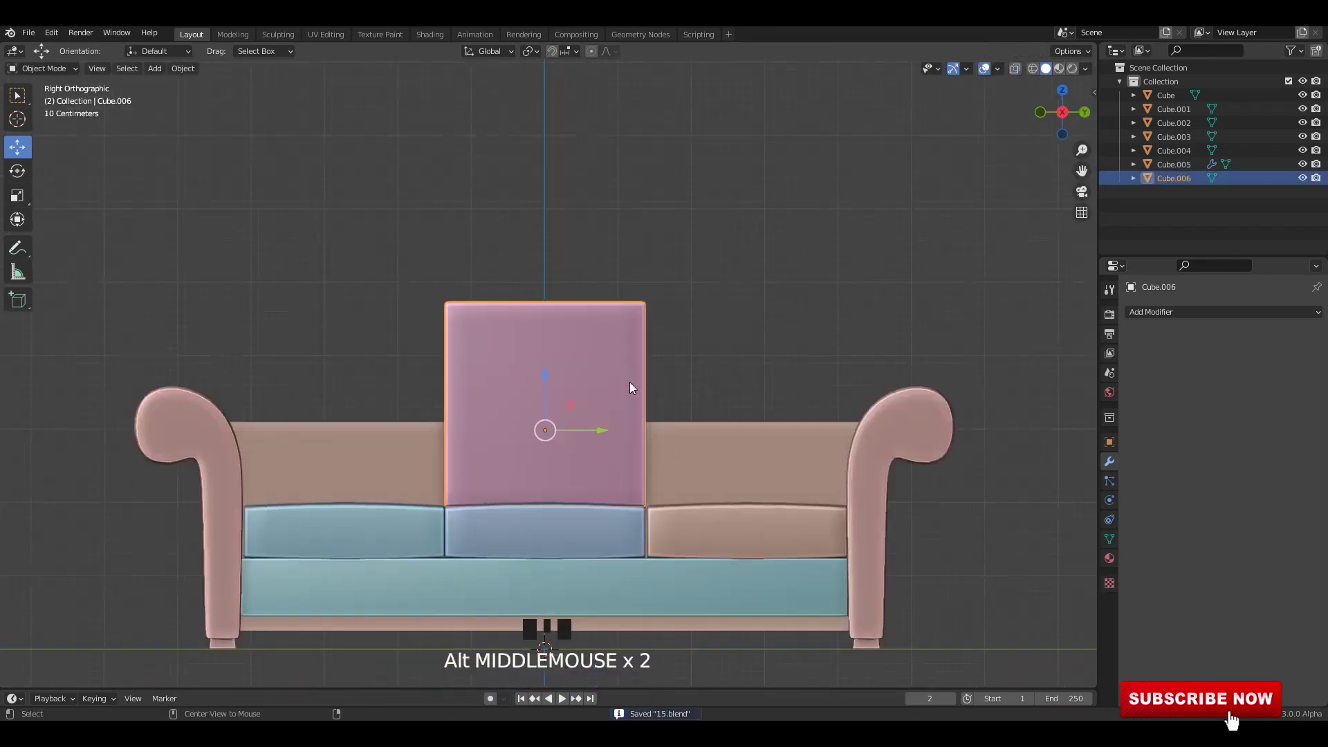
key("alt+z")
left_click_drag(546, 381, 546, 373)
left_click(547, 374)
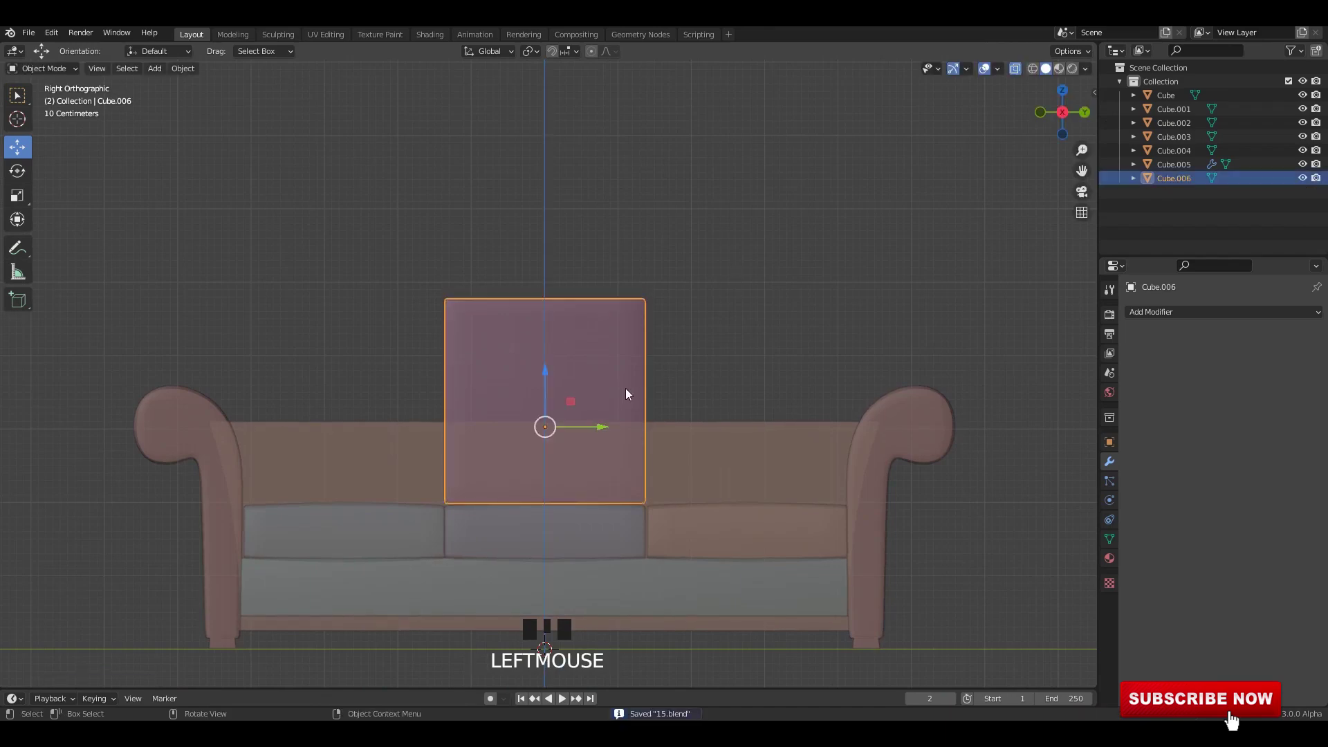
key("alt+z")
Duplicate the upright back cushion and place the copy directly beside it above the left seat cushion.
middle_click_drag(629, 395, 761, 397, "shift")
left_click_drag(761, 397, 735, 416)
key("Tab")
key("Tab")
key("shift+d")
left_click(533, 412)
middle_click_drag(789, 435, 705, 447, "shift")
Duplicate the back cushion again, place the copy above the right seat cushion, and save the file.
key("shift+d")
left_click_drag(649, 425, 851, 412)
key("alt+z")
left_click(939, 317)
scroll(790, 223, "down", 3)
middle_click_drag(791, 228, 712, 282)
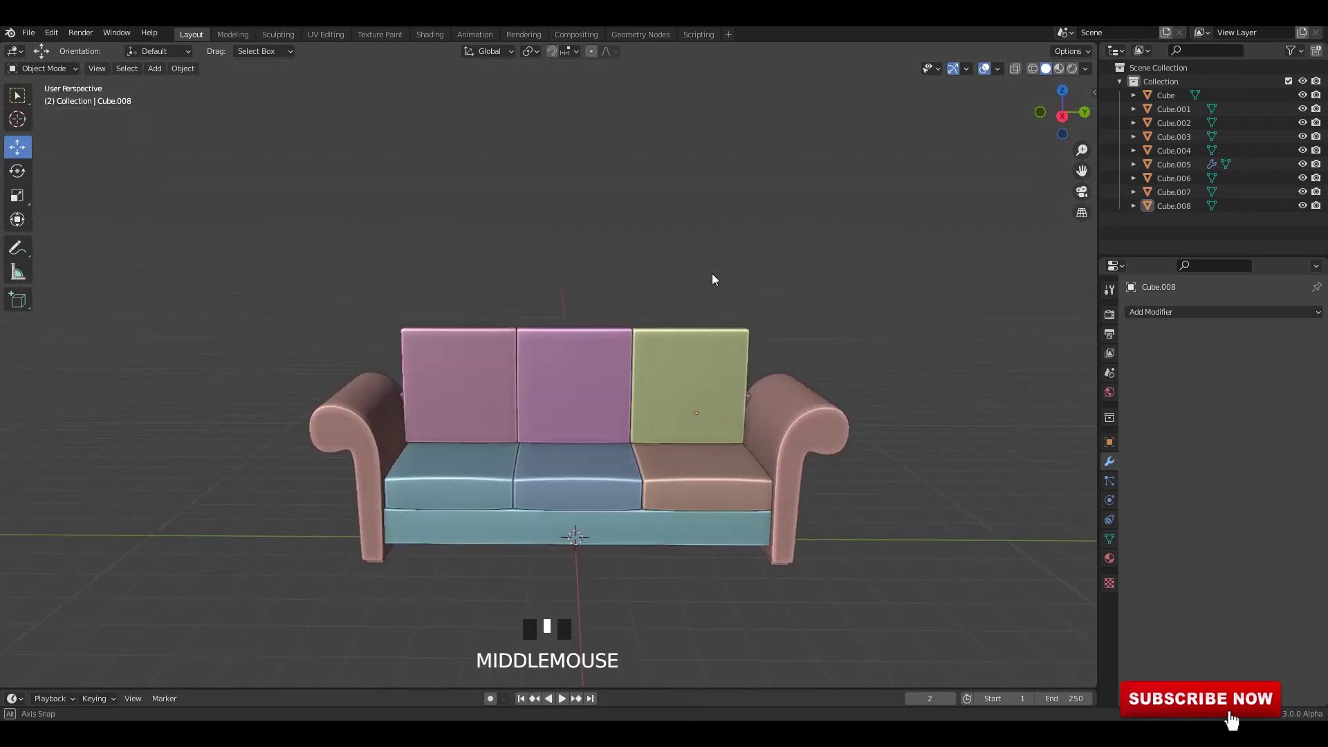
key("ctrl+s")
Join the three back cushions into one object, apply all transforms, and save the file.
left_click_drag(365, 288, 795, 350)
key("ctrl+j")
key("ctrl+a")
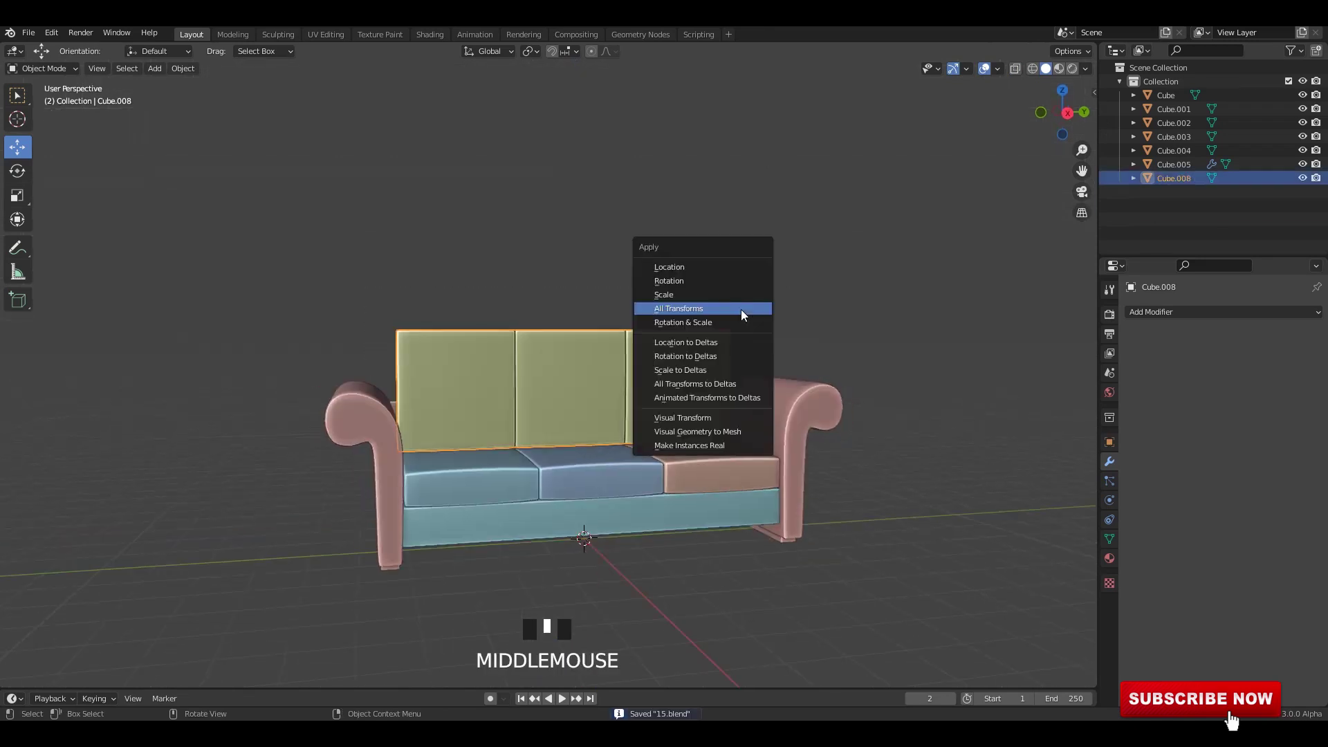
left_click(744, 311)
key("ctrl+s")
middle_click_drag(776, 316, 582, 326)
key("shift+a")
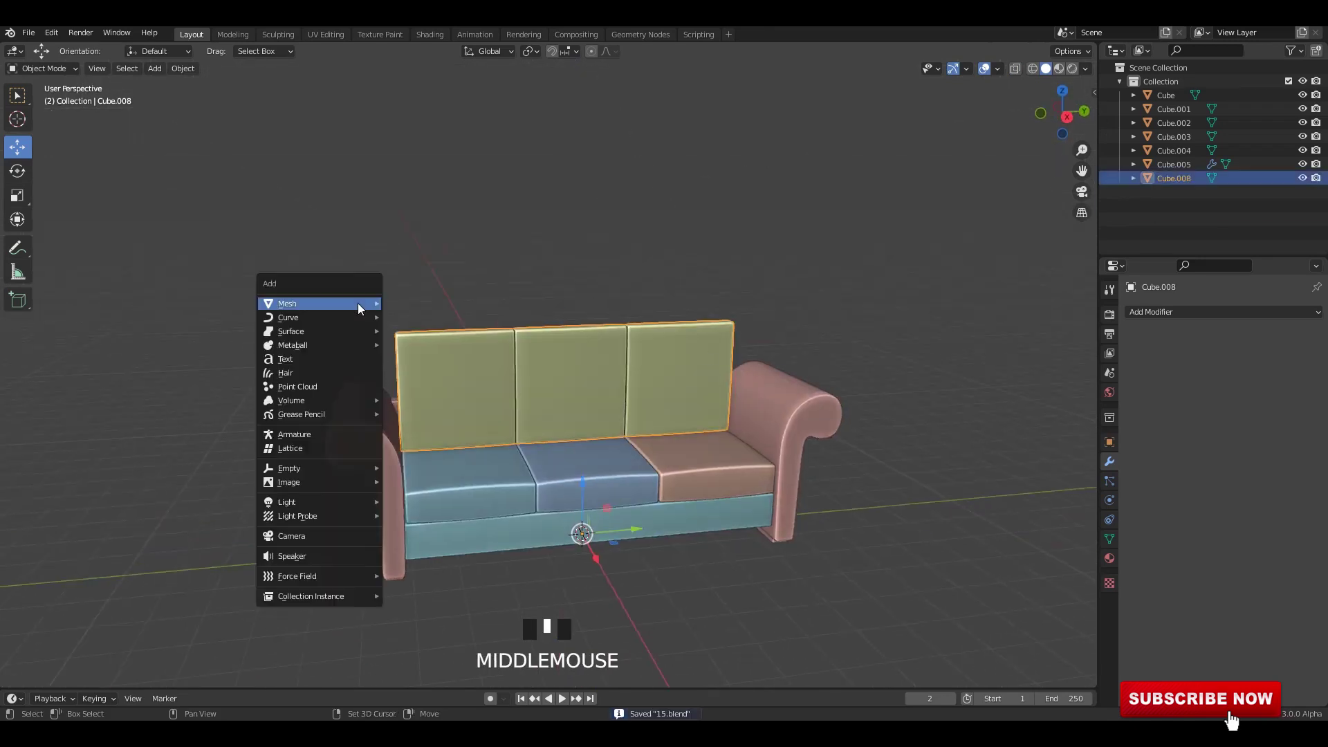
mouse_move(292, 517)
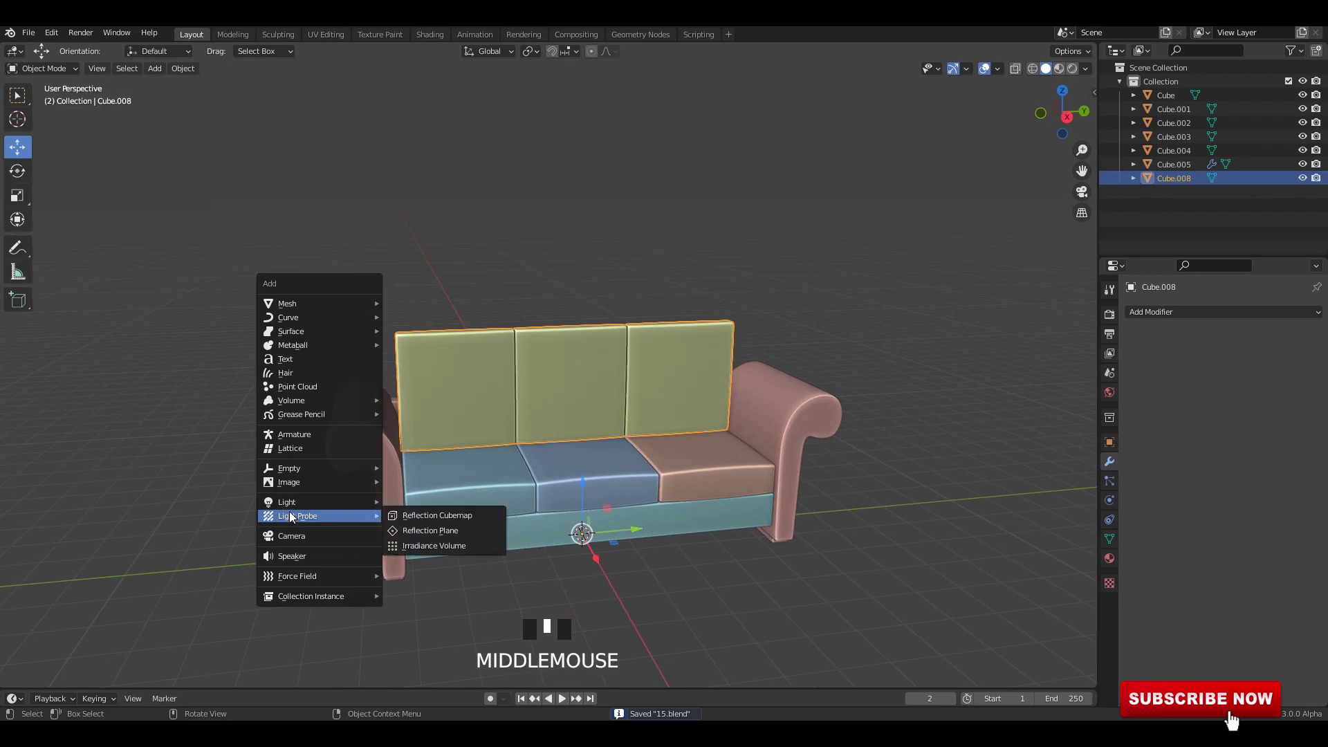
left_click(451, 514)
middle_click_drag(460, 509, 546, 480, "alt")
key("ctrl+z")
Add a lattice and move it up and back to the joined back cushions.
middle_click_drag(564, 360, 376, 352)
key("shift+a")
mouse_move(376, 351)
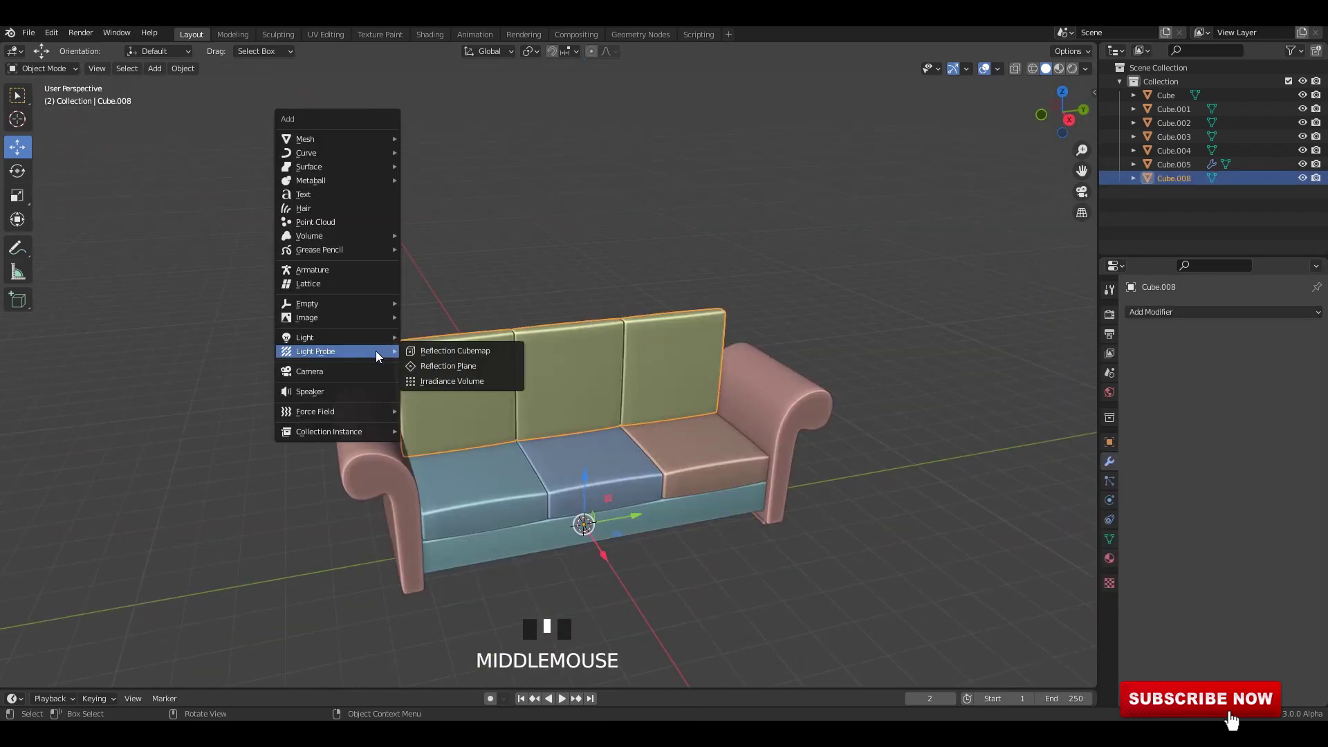
left_click(313, 283)
middle_click_drag(313, 283, 617, 497, "alt")
left_click_drag(584, 533, 552, 422)
scroll(552, 422, "up", 3)
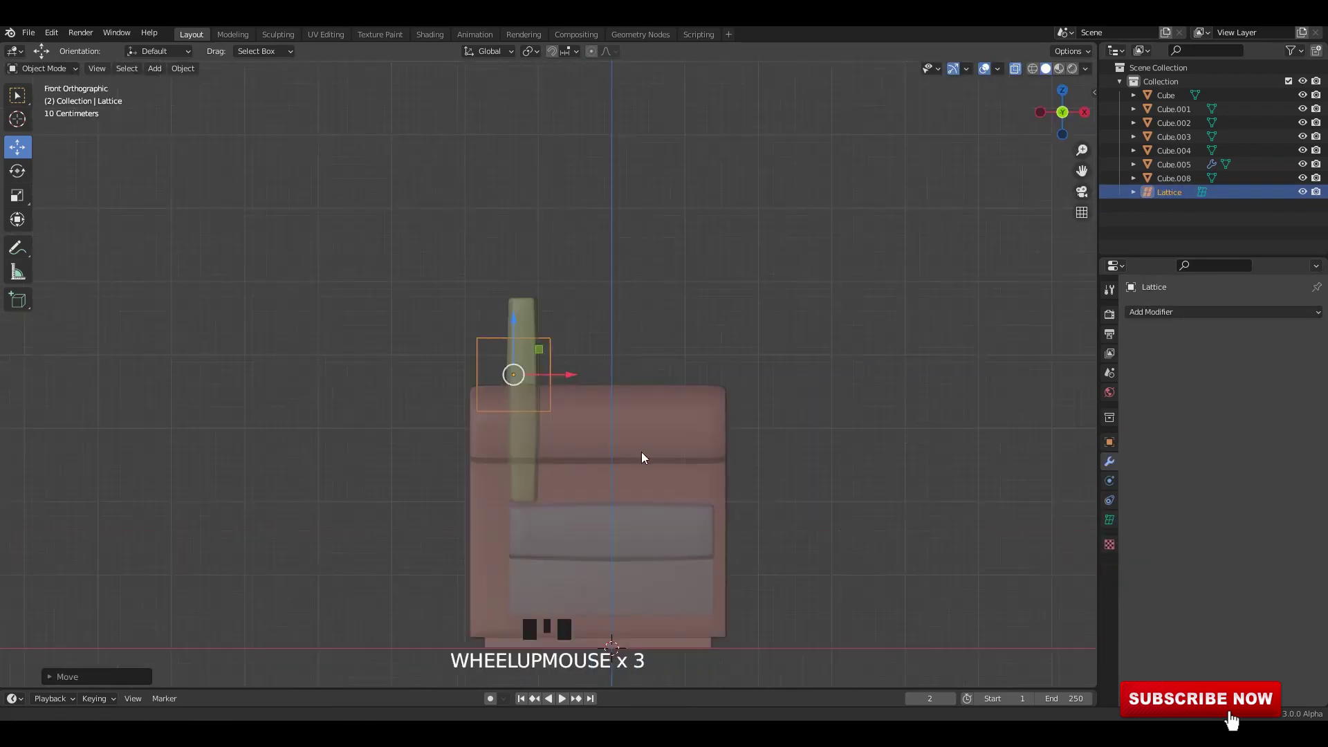
scroll(661, 437, "up", 1, "shift")
Scale the lattice narrower along X and taller along Z to enclose the back cushions' thickness and height.
key("s")
key("x")
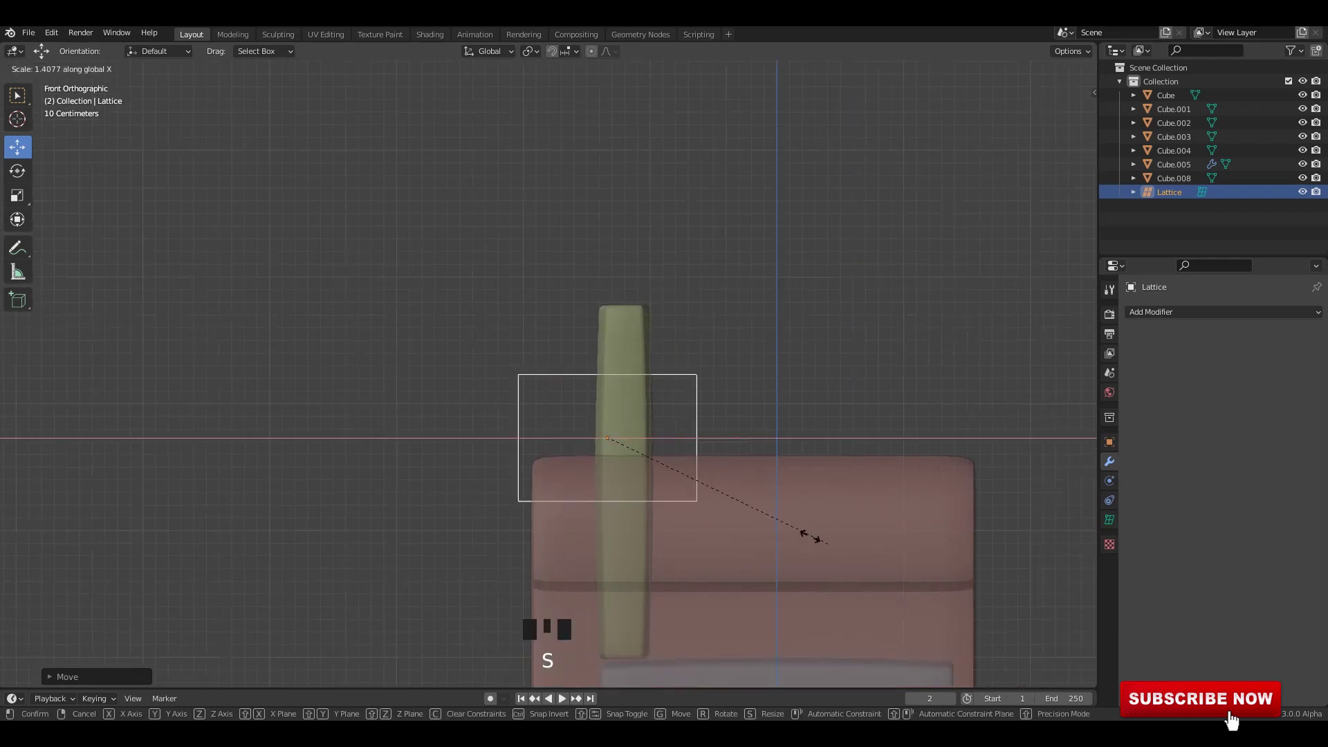
left_click(680, 477)
middle_click_drag(695, 530, 707, 485, "shift")
key("s")
key("z")
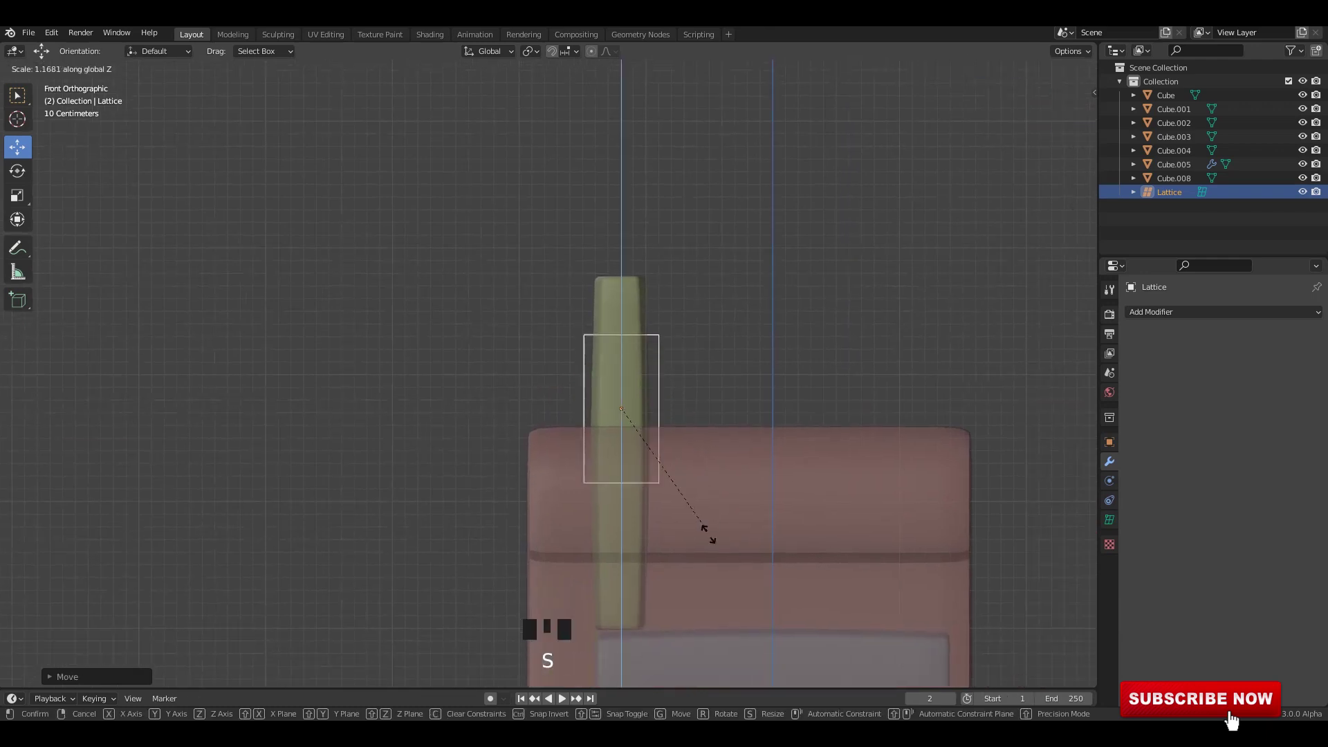
left_click(647, 312)
Stretch the lattice along Y to enclose all three back cushions and save the file.
middle_click_drag(646, 311, 629, 387, "alt")
key("s")
key("x")
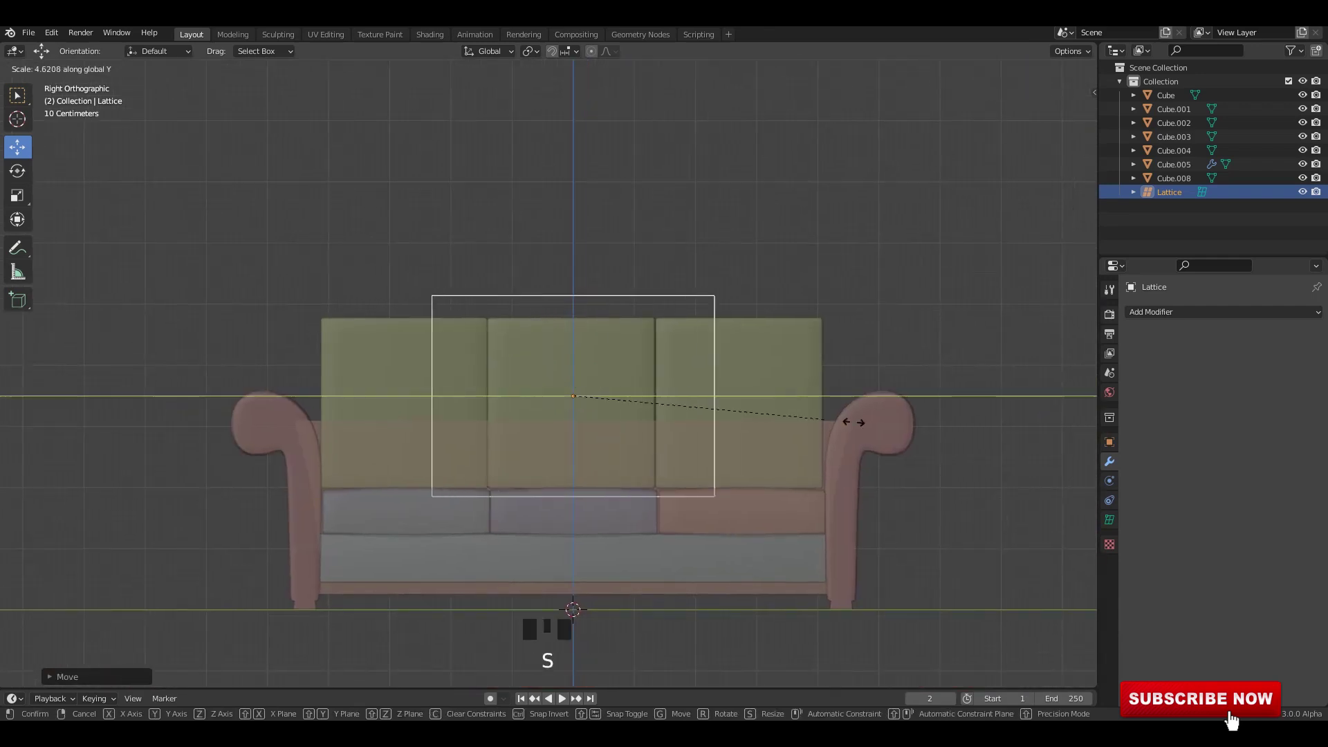
left_click(790, 351)
mouse_move(790, 351)
middle_mouse_down()
mouse_move(810, 350)
mouse_move(765, 326)
mouse_move(782, 332)
middle_mouse_up()
key("ctrl+s")
Set the lattice resolution to 7 in V and 3 in W.
left_click(1109, 520)
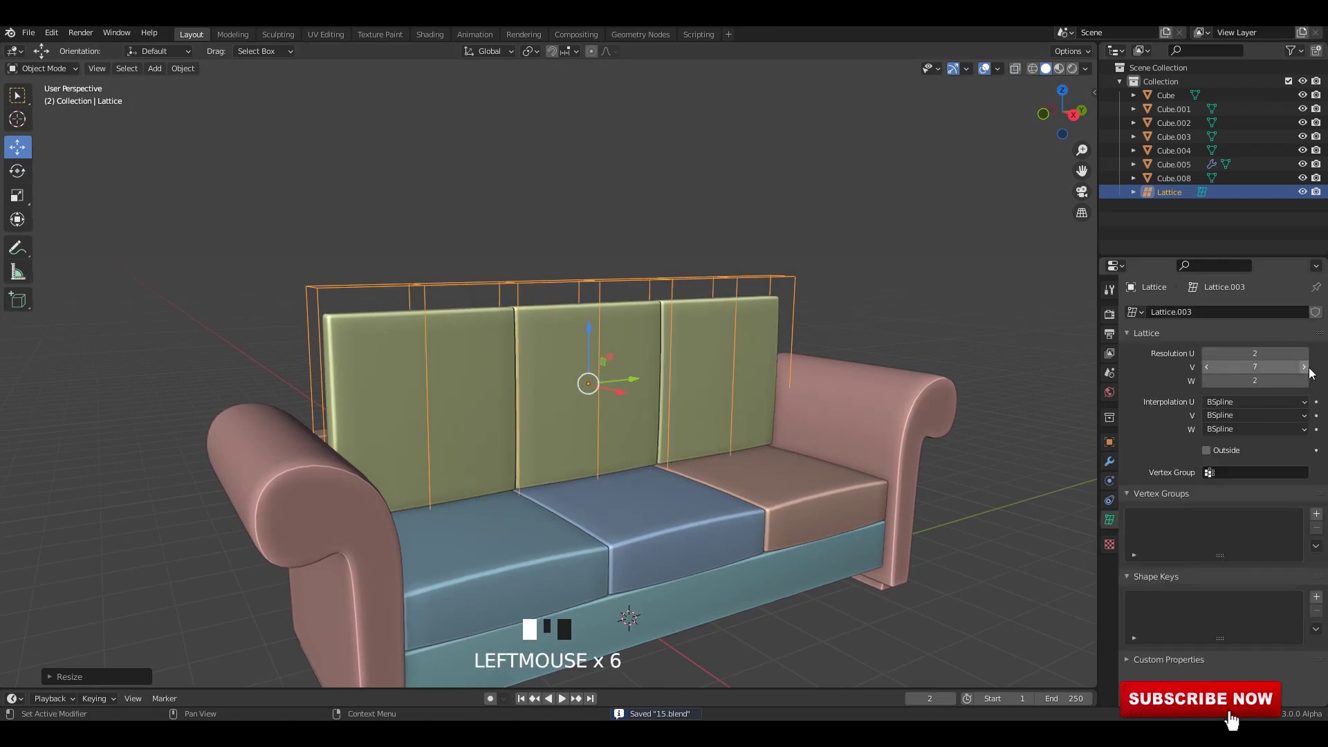
middle_click_drag(982, 384, 956, 392)
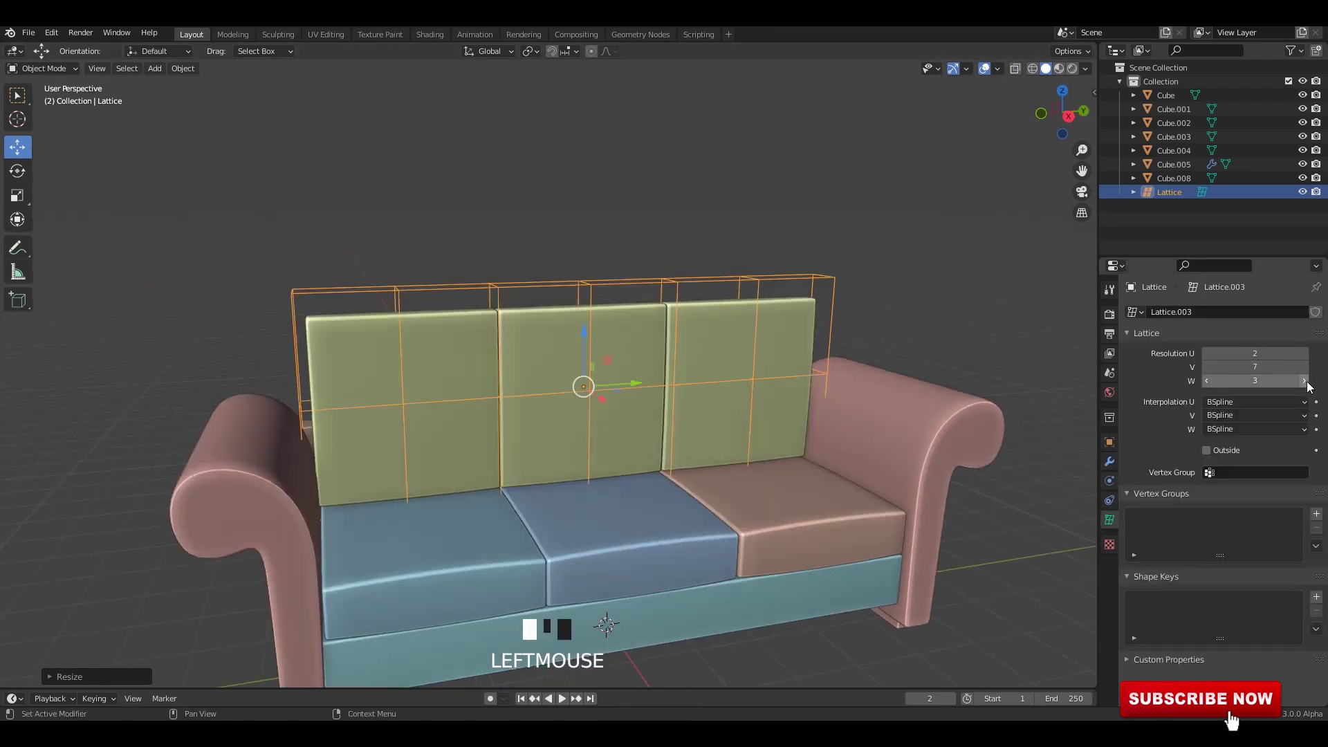
left_click(858, 277)
left_click(854, 282)
Select the lattice's three middle top columns of points, try raising them, and undo the move.
middle_click_drag(853, 283, 864, 243, "alt")
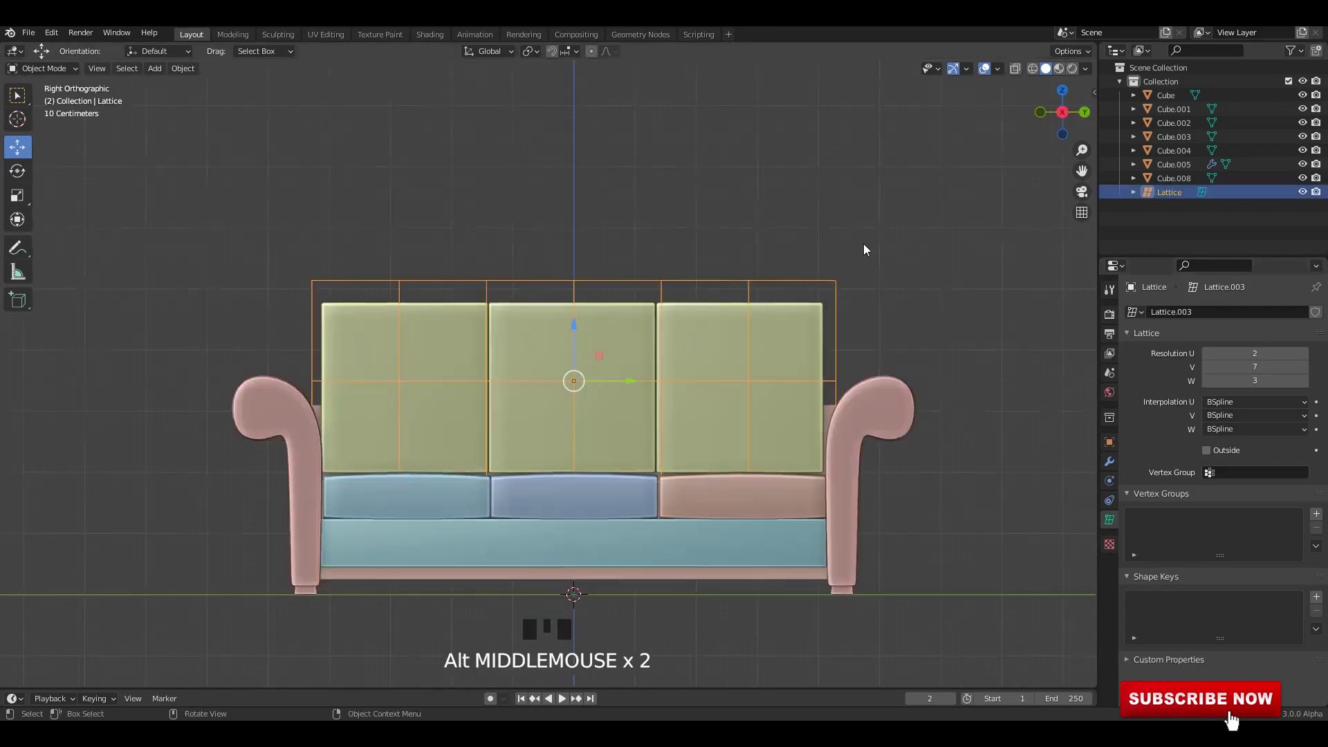
key("Tab")
key("alt+z")
key("alt+z")
left_click_drag(445, 217, 668, 312)
key("alt+z")
left_click_drag(574, 236, 575, 179)
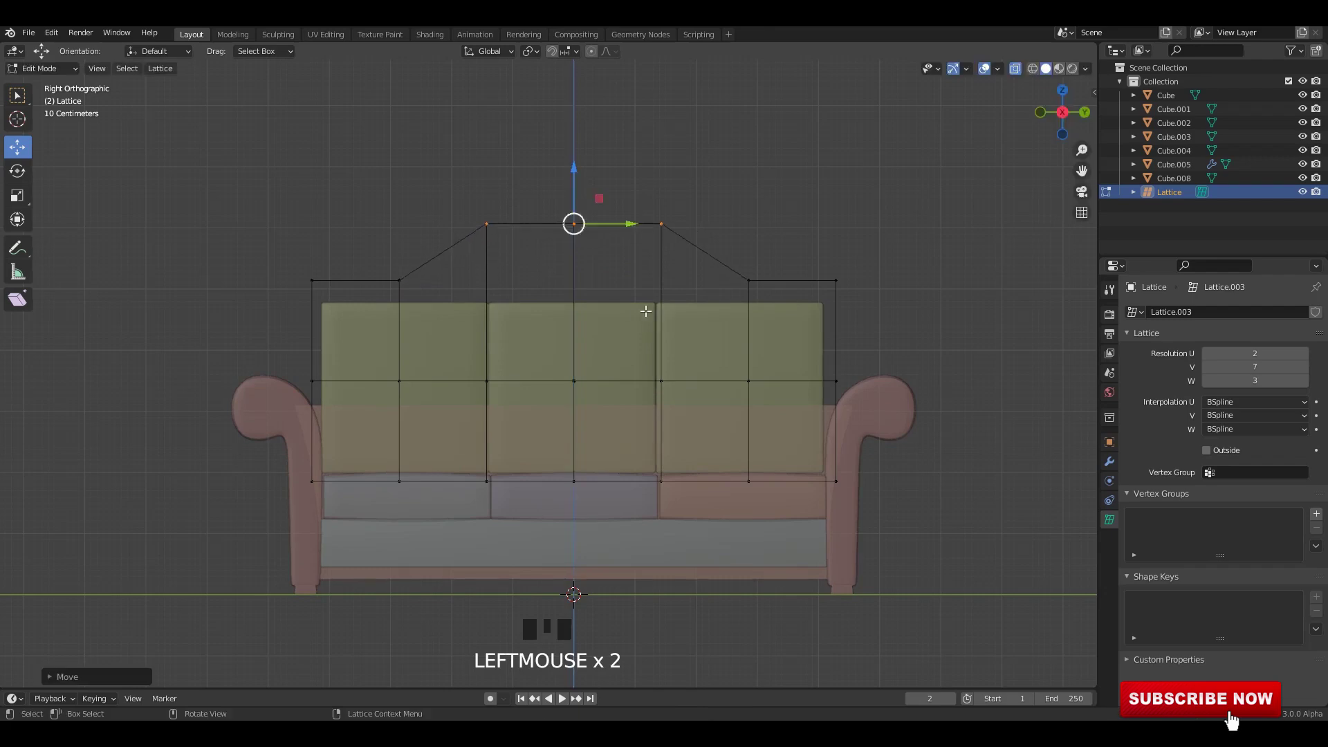
key("ctrl+z")
Add a Lattice modifier to the joined back cushions and choose the surrounding lattice as its object.
middle_click_drag(644, 312, 707, 350)
key("Tab")
key("alt+z")
left_click(721, 326)
left_click(721, 327)
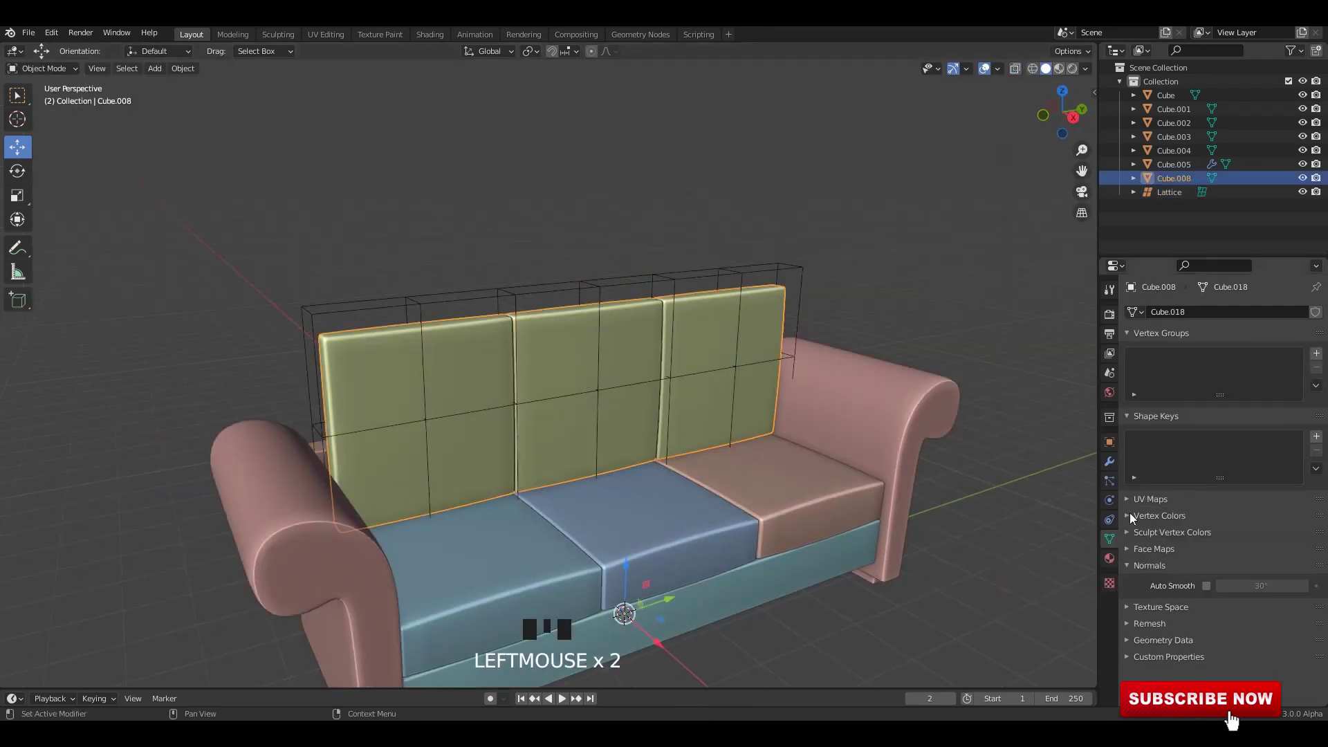
left_click(1109, 462)
left_click(1173, 311)
left_click(1153, 442)
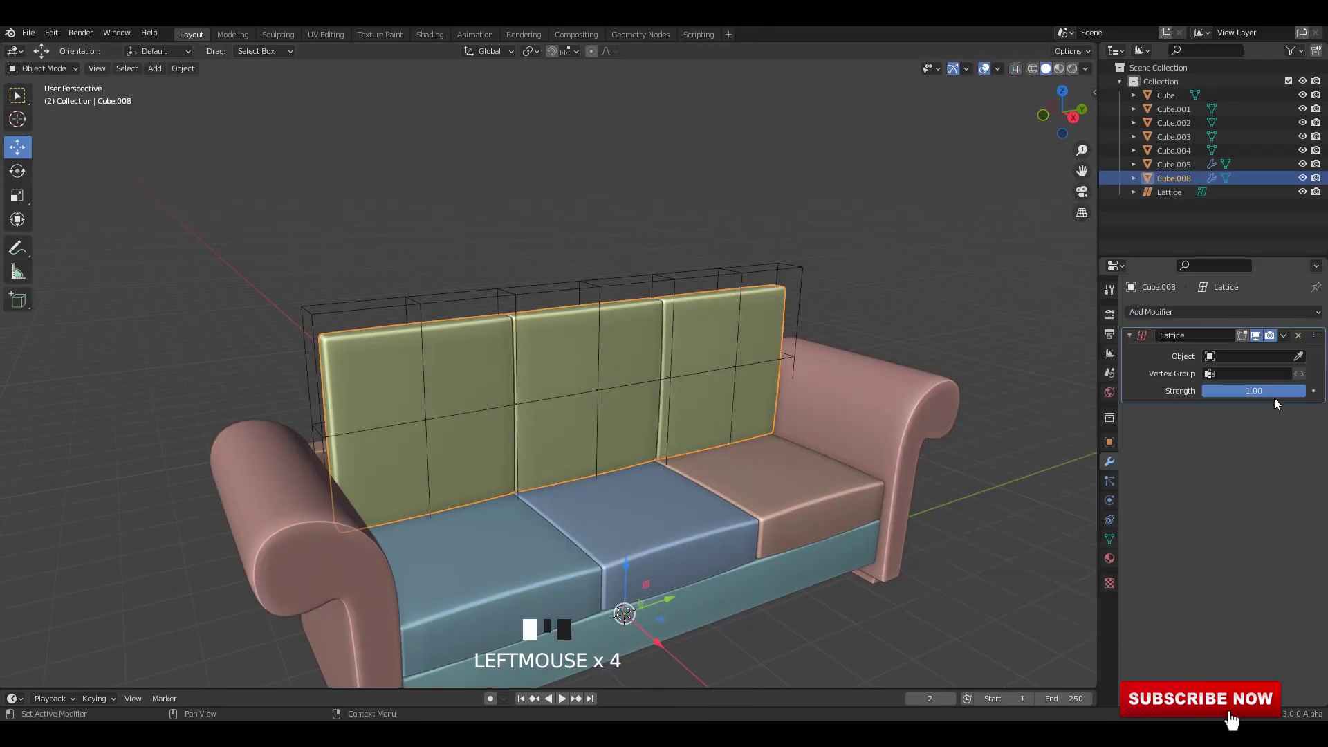
left_click(805, 272)
left_click(748, 308)
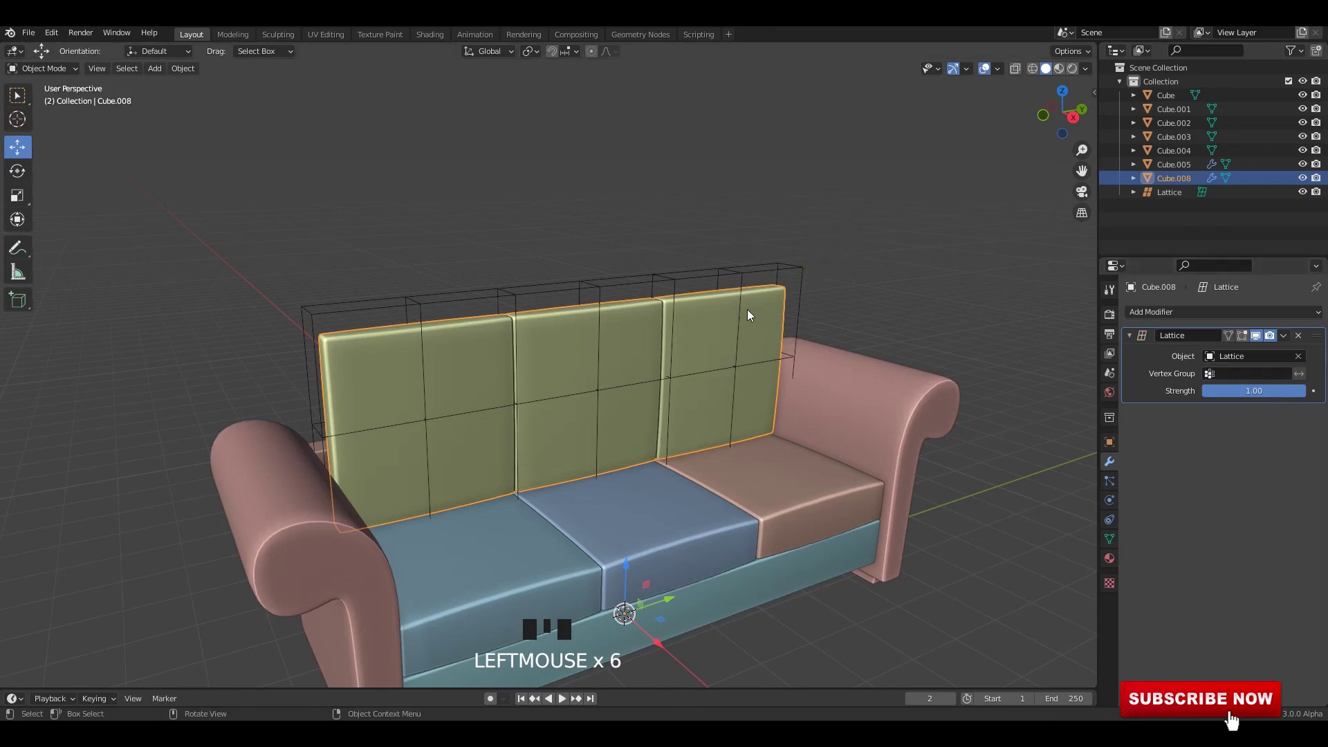
Raise the lattice's three middle top points to arch the top of the back cushions.
left_click(762, 280)
key("Tab")
middle_click_drag(761, 284, 698, 304, "alt")
key("alt+z")
left_click_drag(579, 236, 586, 184)
key("Tab")
key("Tab")
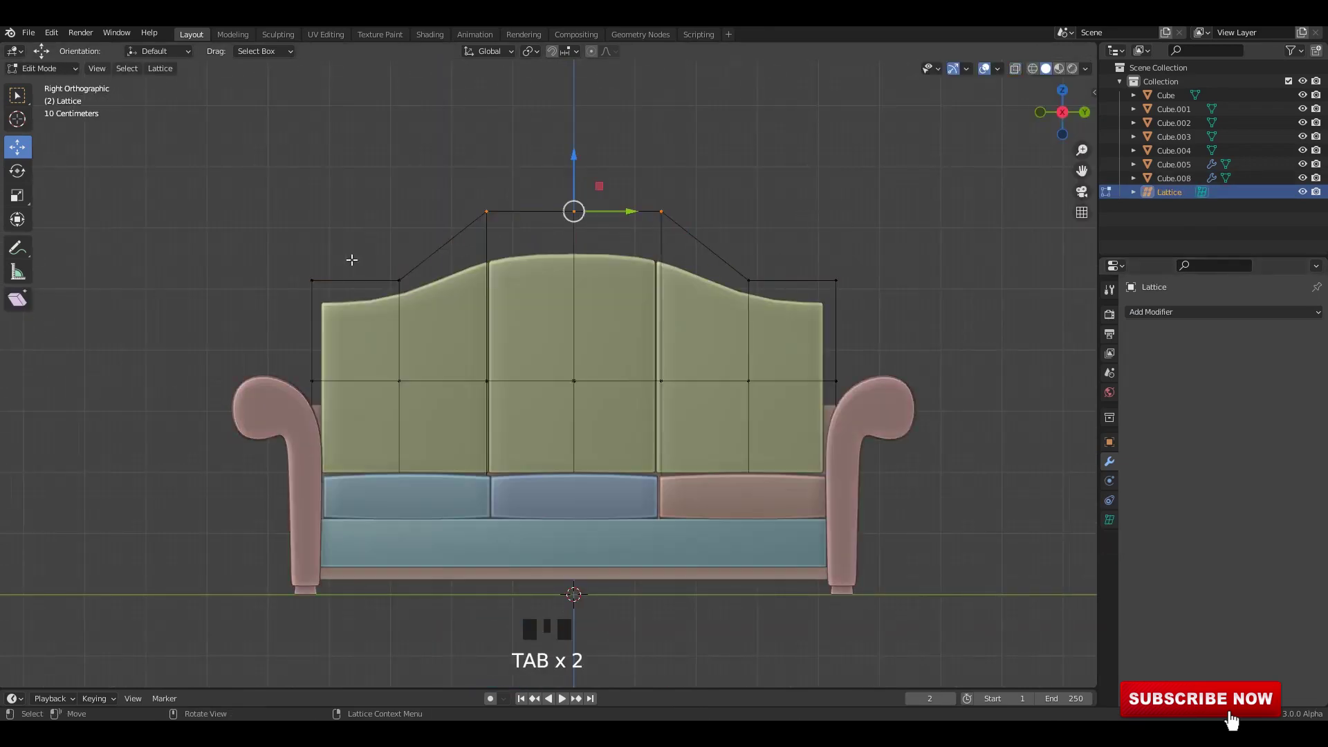
Try to spread the lattice's outer top corner points apart along Y.
left_click_drag(574, 240, 643, 288)
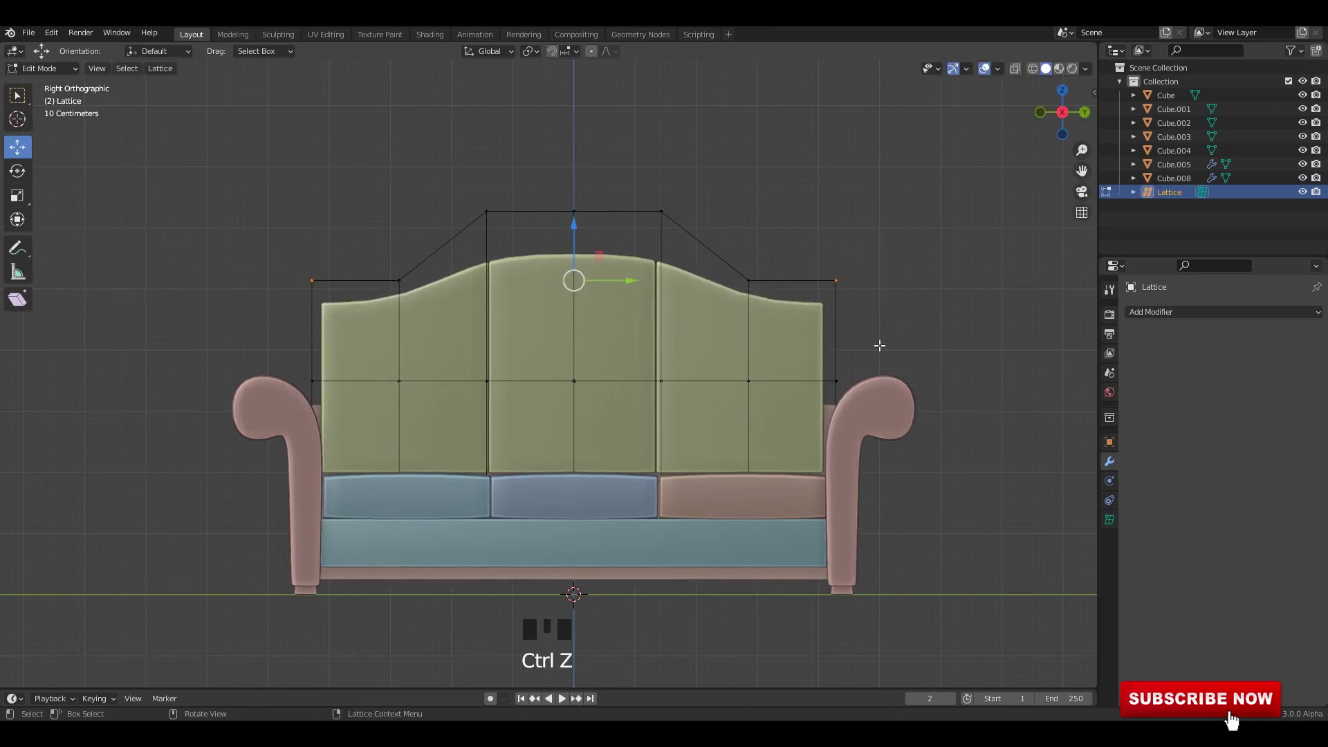
key("s")
key("x")
key("s")
key("y")
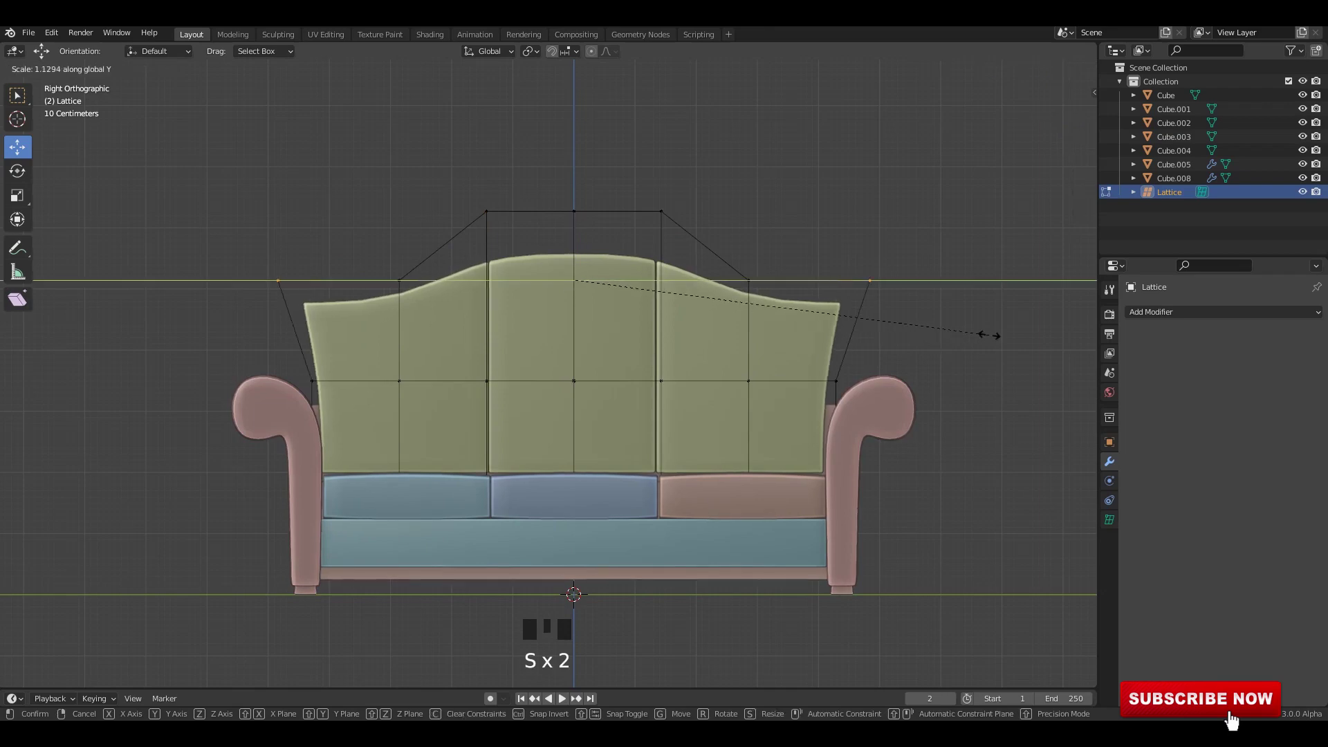
right_click(929, 356)
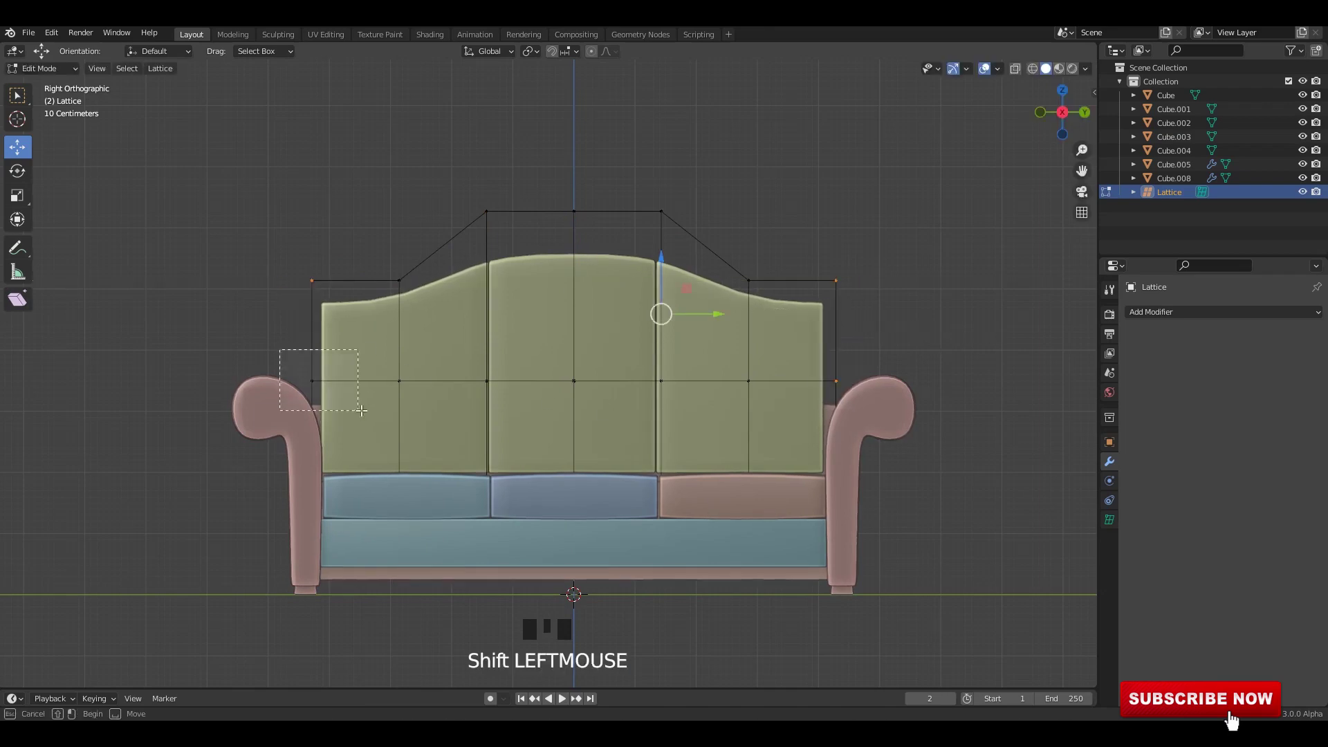
key("s")
key("y")
right_click(848, 352)
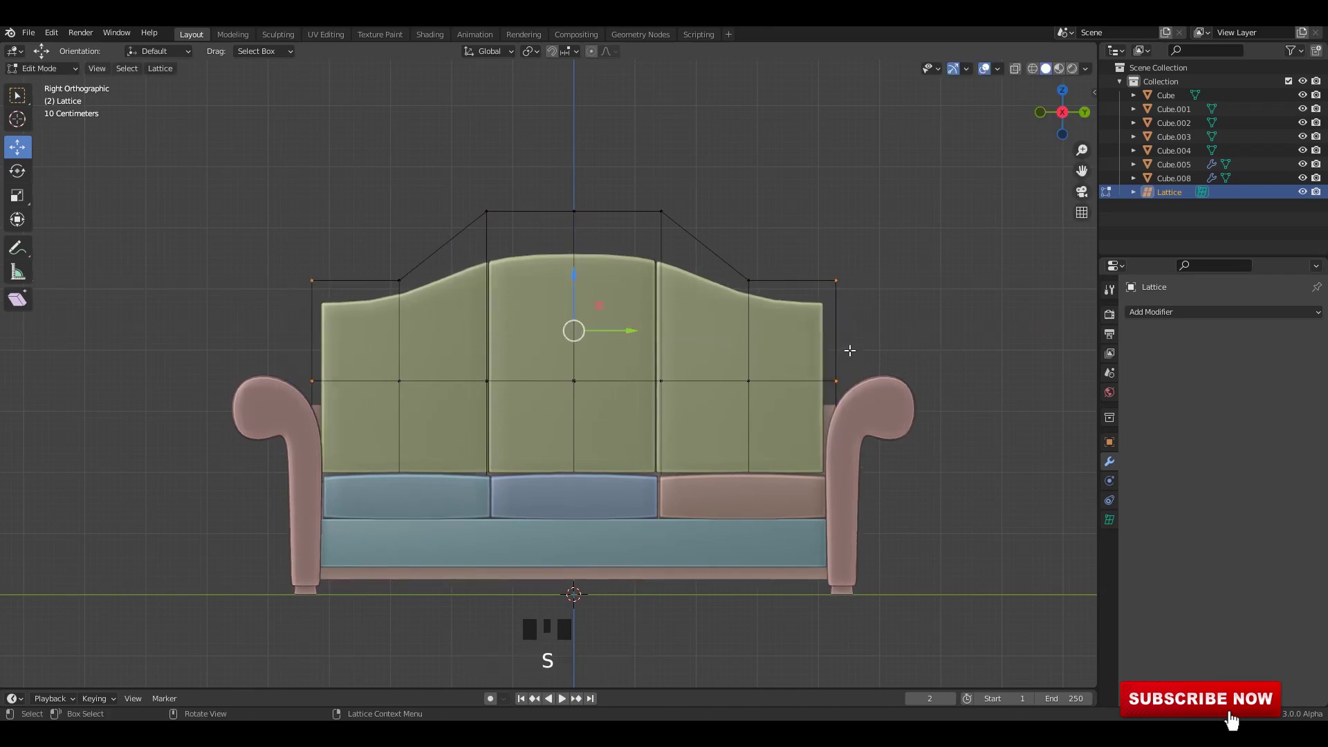
Spread the lattice's outer top corner points apart along Y and lower them toward the armrests.
left_click_drag(242, 217, 316, 302)
left_click(803, 302, "shift")
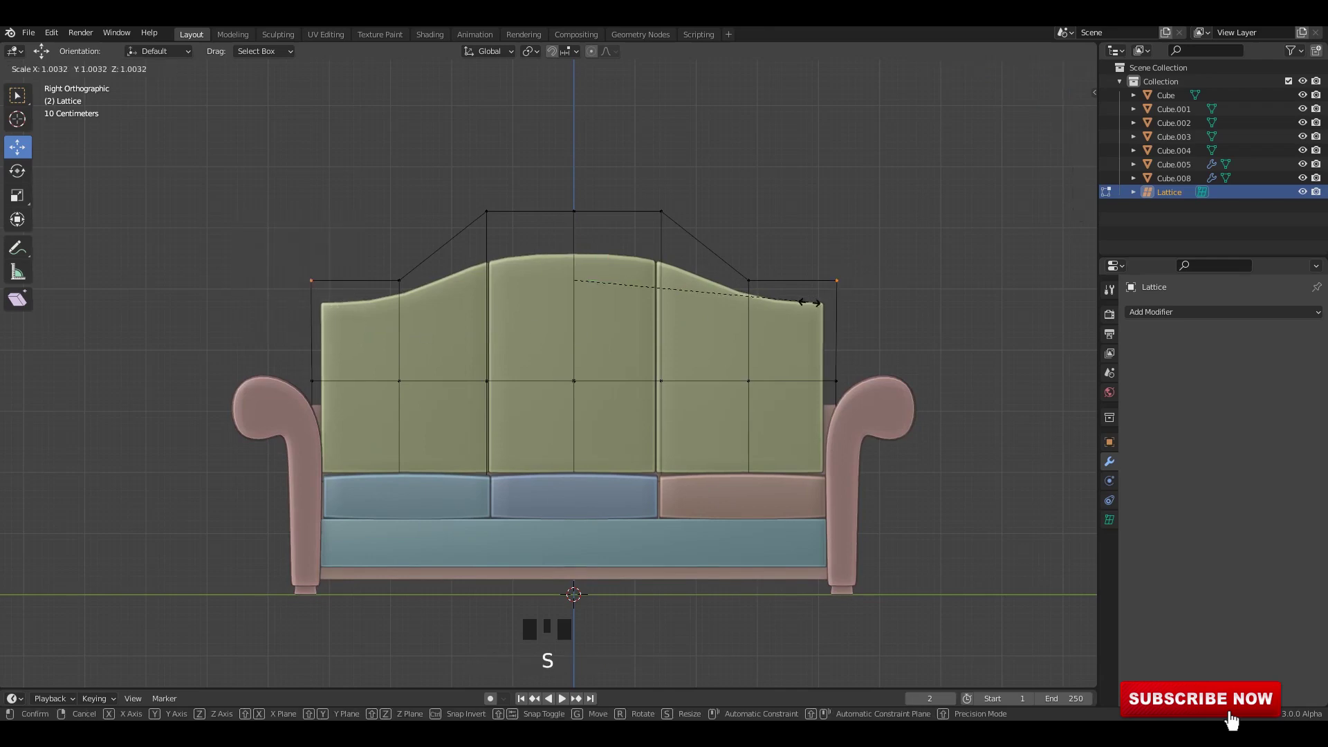
key("y")
left_click(862, 309)
left_click_drag(577, 236, 582, 270)
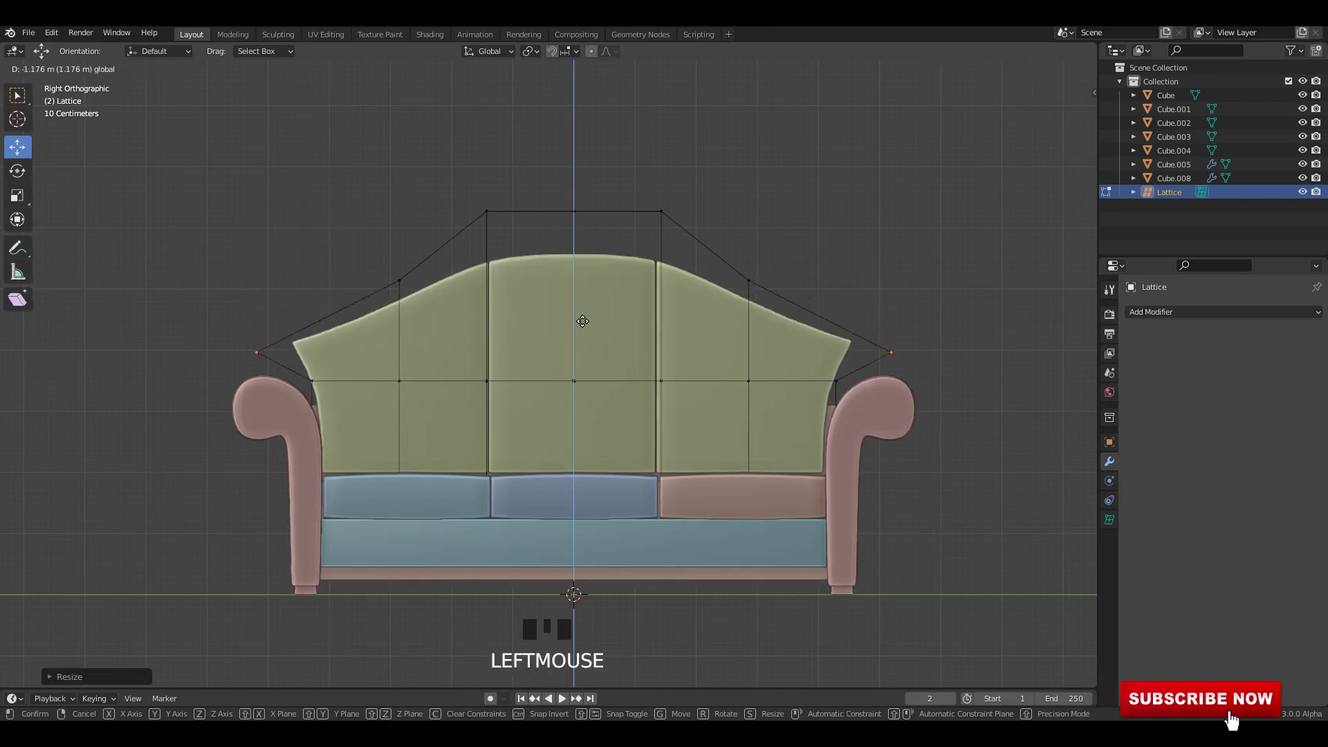
Lower the lattice's outer middle-row points on both sides and leave Edit Mode.
key("alt+z")
left_click_drag(585, 350, 581, 362)
key("alt+z")
key("Tab")
left_click(850, 248)
middle_click_drag(849, 248, 829, 265)
middle_click_drag(825, 260, 807, 254, "alt")
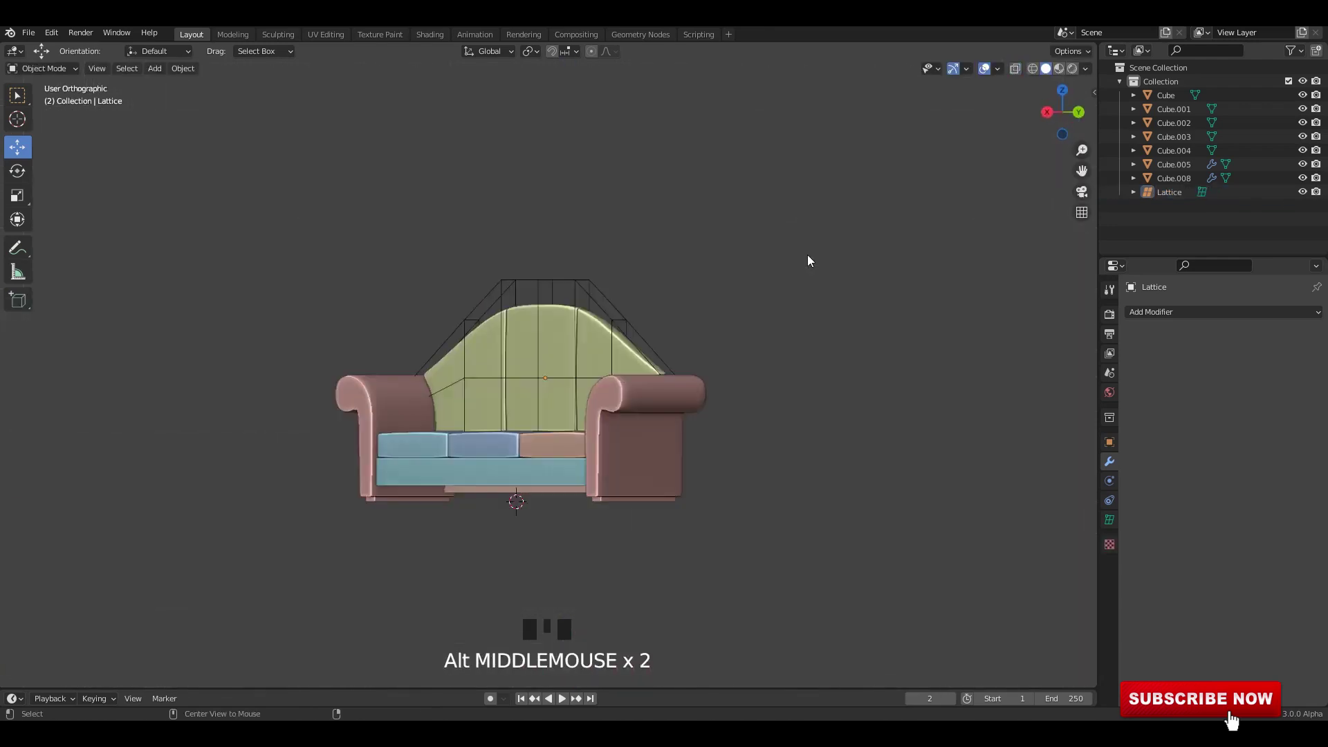
Edit the lattice and select only the front inner points of its middle row.
key("alt+z")
scroll(446, 388, "up", 3)
left_click(512, 204)
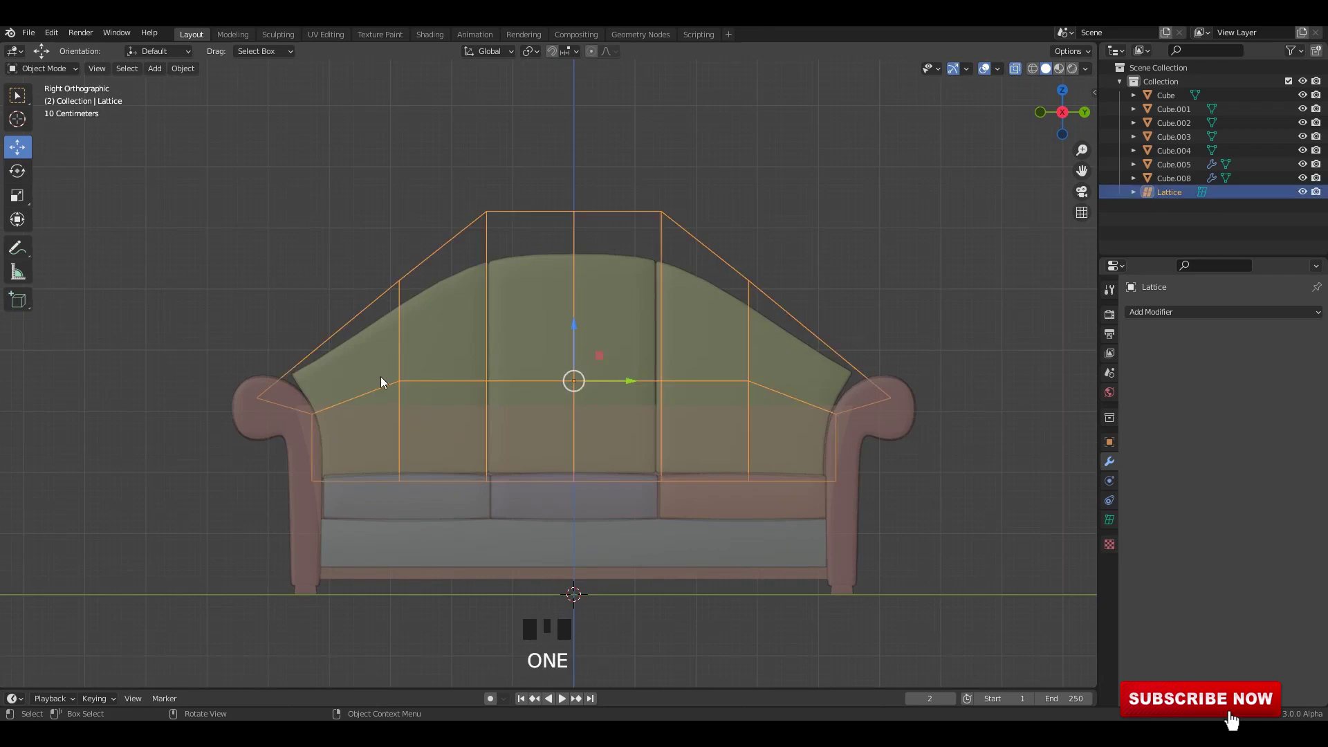
key("Tab")
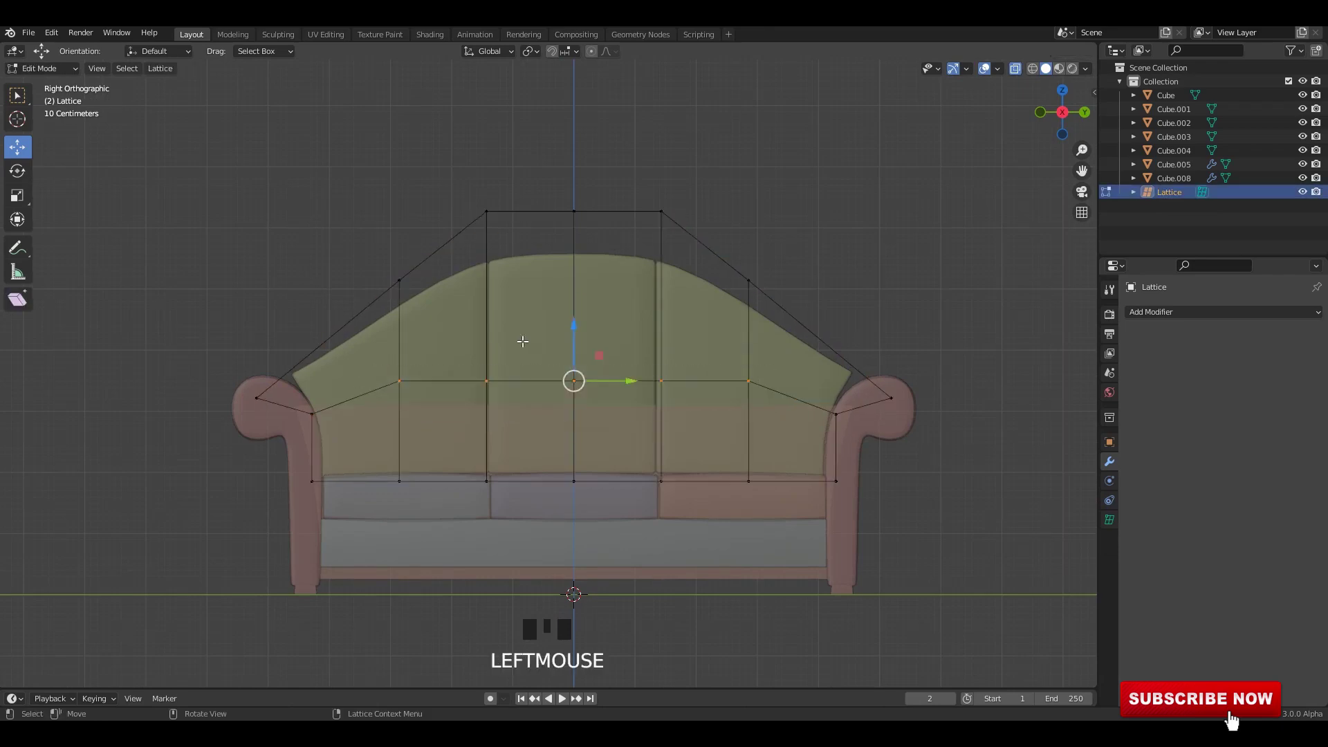
middle_click_drag(523, 342, 650, 394)
key("alt+z")
key("KP_1")
key("alt+z")
left_click_drag(474, 278, 569, 532, "ctrl")
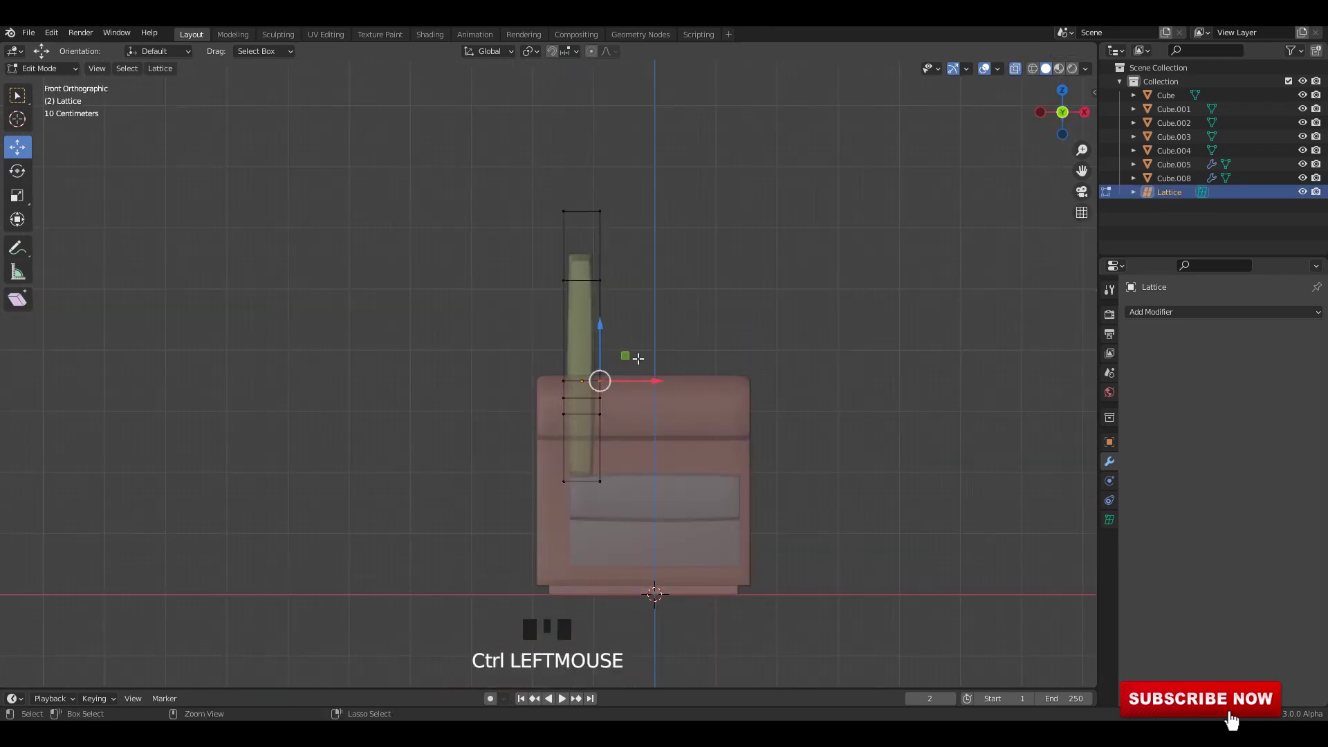
Try pulling the selected front middle-row points forward along X and undo the moves.
middle_click_drag(638, 358, 576, 396)
key("alt+z")
left_click_drag(653, 390, 676, 396)
middle_click_drag(703, 395, 670, 392)
left_click_drag(670, 391, 689, 397)
key("alt+z")
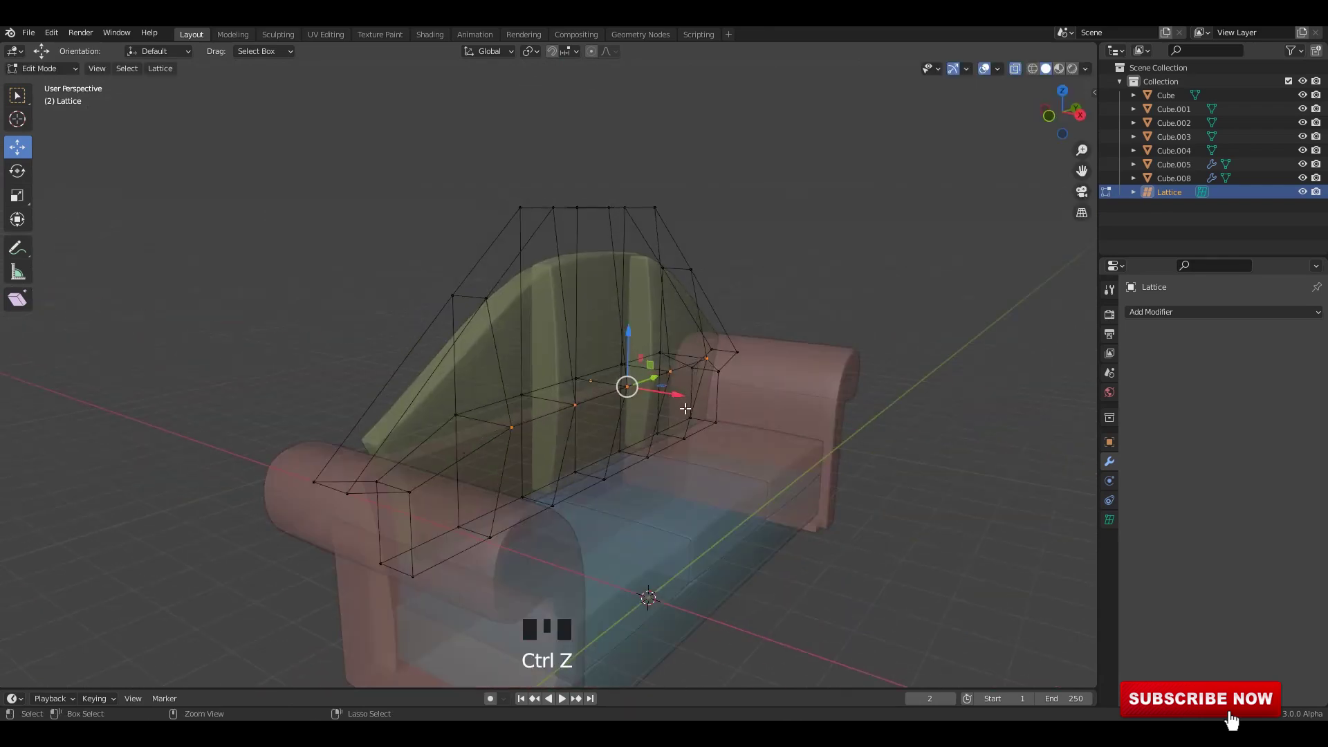
Add the inner front bottom-row points to the selection and pull both rows forward along X.
middle_click_drag(689, 409, 700, 383, "alt")
key("alt+z")
middle_click_drag(699, 382, 379, 430, "shift")
key("alt+z")
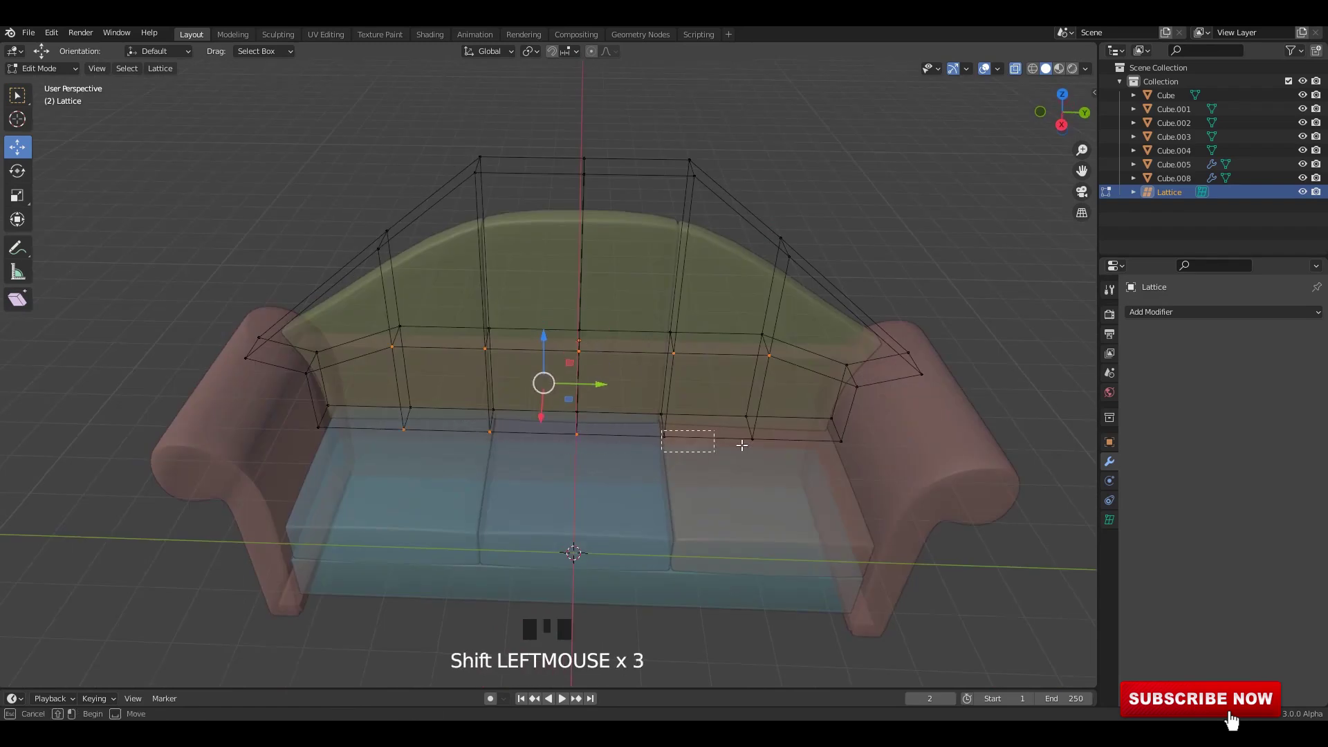
key("alt+z")
middle_click_drag(620, 462, 692, 443)
left_click_drag(632, 406, 654, 408)
mouse_move(660, 409)
middle_mouse_down("alt")
mouse_move(774, 409)
mouse_move(674, 412)
middle_mouse_up("alt")
Tilt the selected front points so the bottom row sits farther forward, and shift them slightly forward along X.
key("alt+z")
scroll(674, 412, "up", 1)
key("r")
left_click(747, 421)
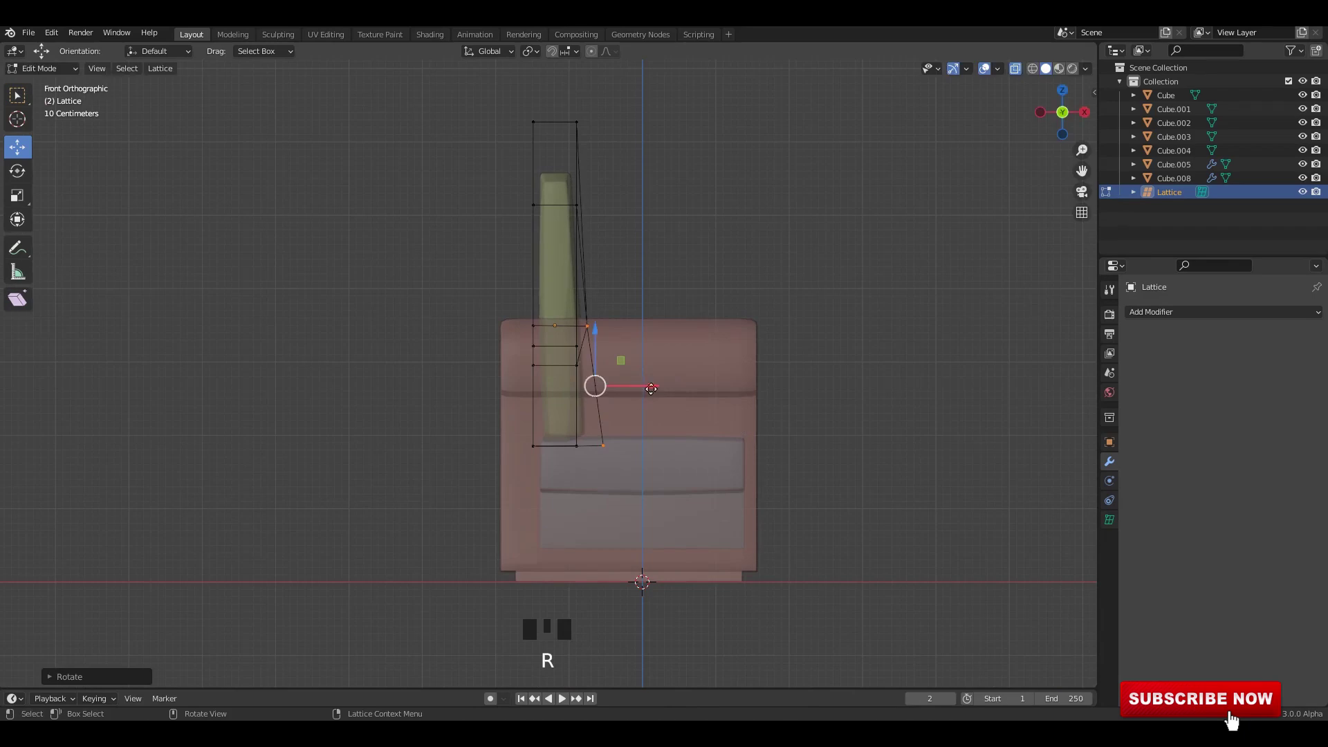
left_click_drag(652, 388, 657, 430)
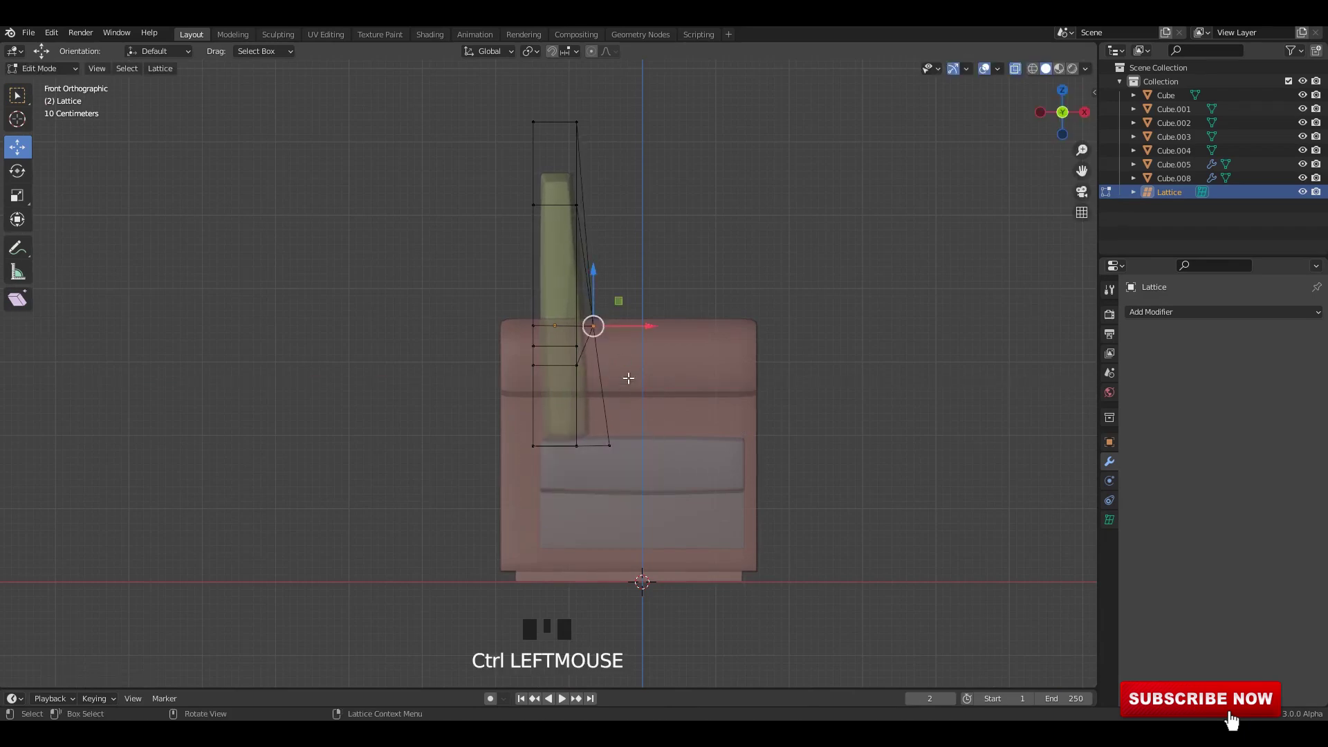
Fine-tune the lattice's front middle-row points along X to adjust the bulge of the back cushions.
left_click_drag(638, 326, 655, 330)
middle_click_drag(774, 311, 622, 294)
key("Tab")
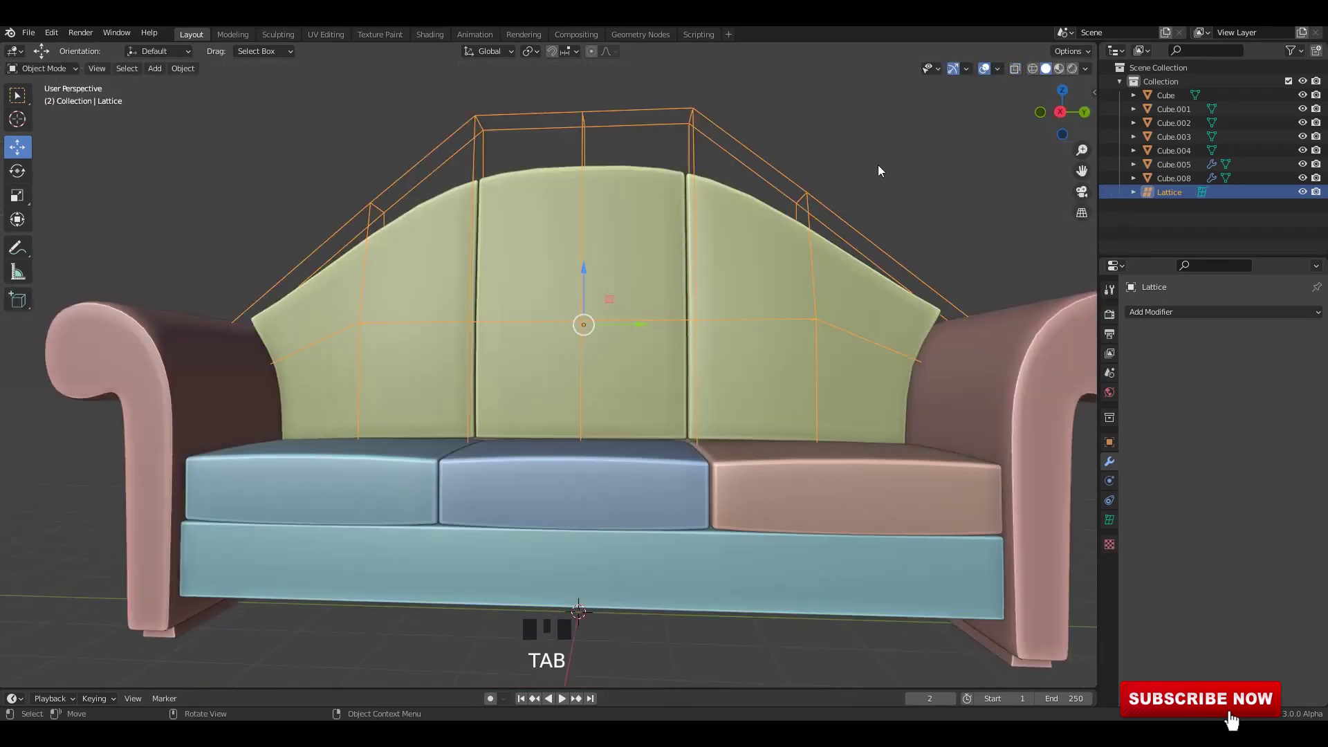
left_click(878, 165)
middle_click_drag(792, 238, 823, 311)
key("Tab")
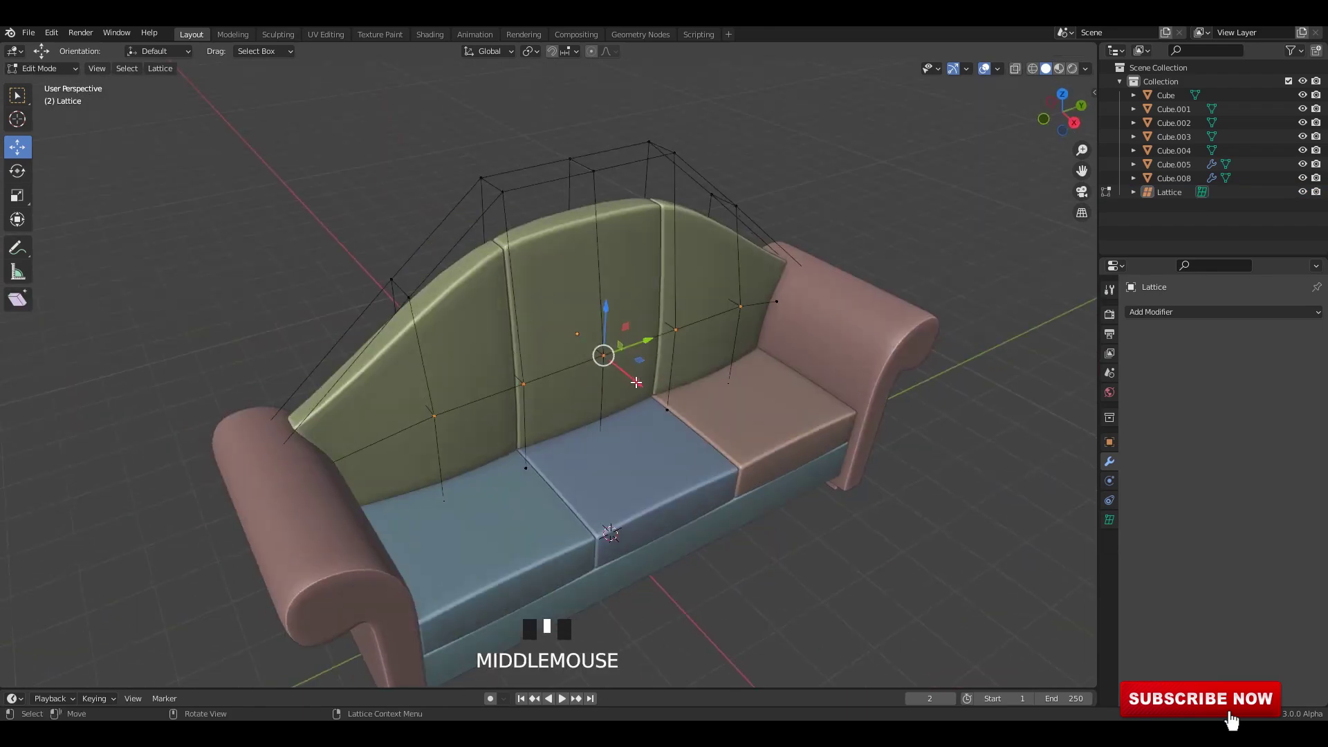
left_click_drag(637, 382, 633, 378)
Raise the lattice's top centre points slightly to round the crown of the middle back cushion.
middle_click_drag(588, 197, 607, 301, "shift")
key("alt+z")
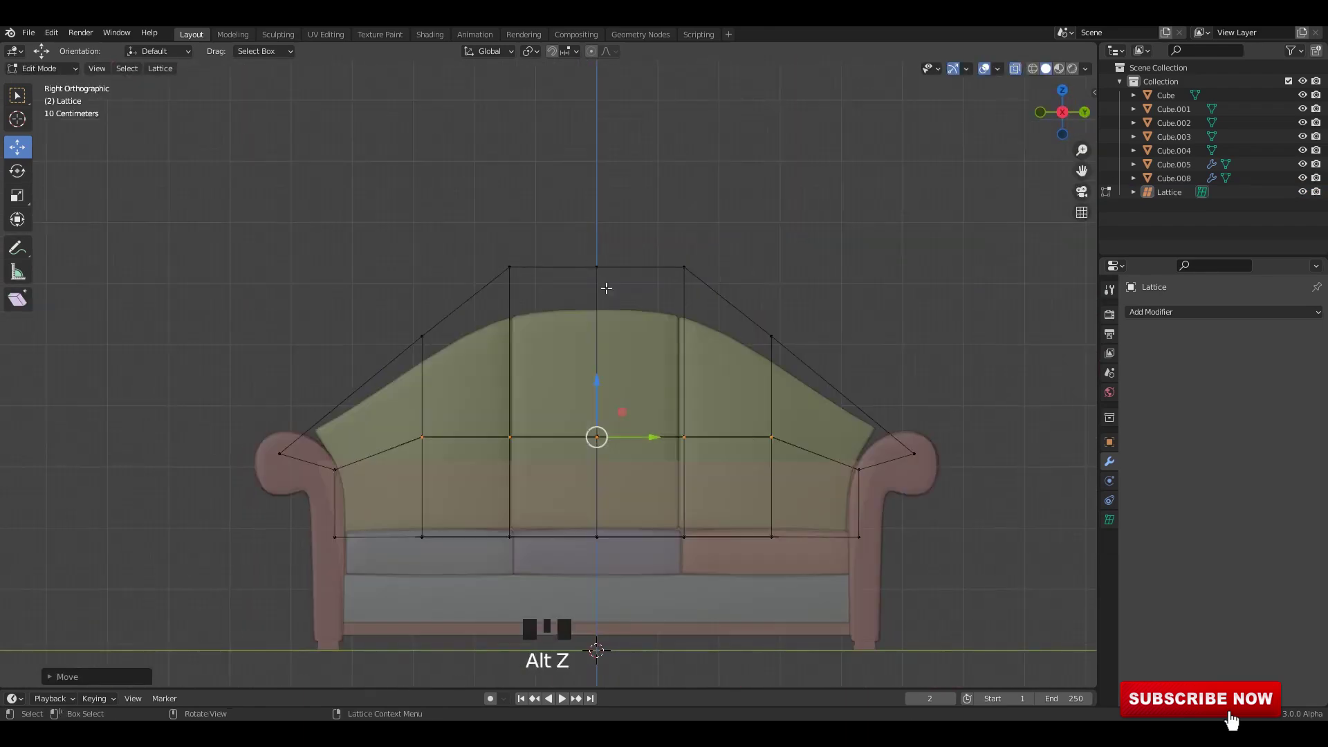
left_click_drag(606, 285, 585, 252)
left_click_drag(601, 218, 601, 217)
left_click_drag(611, 108, 587, 202)
key("ctrl+z")
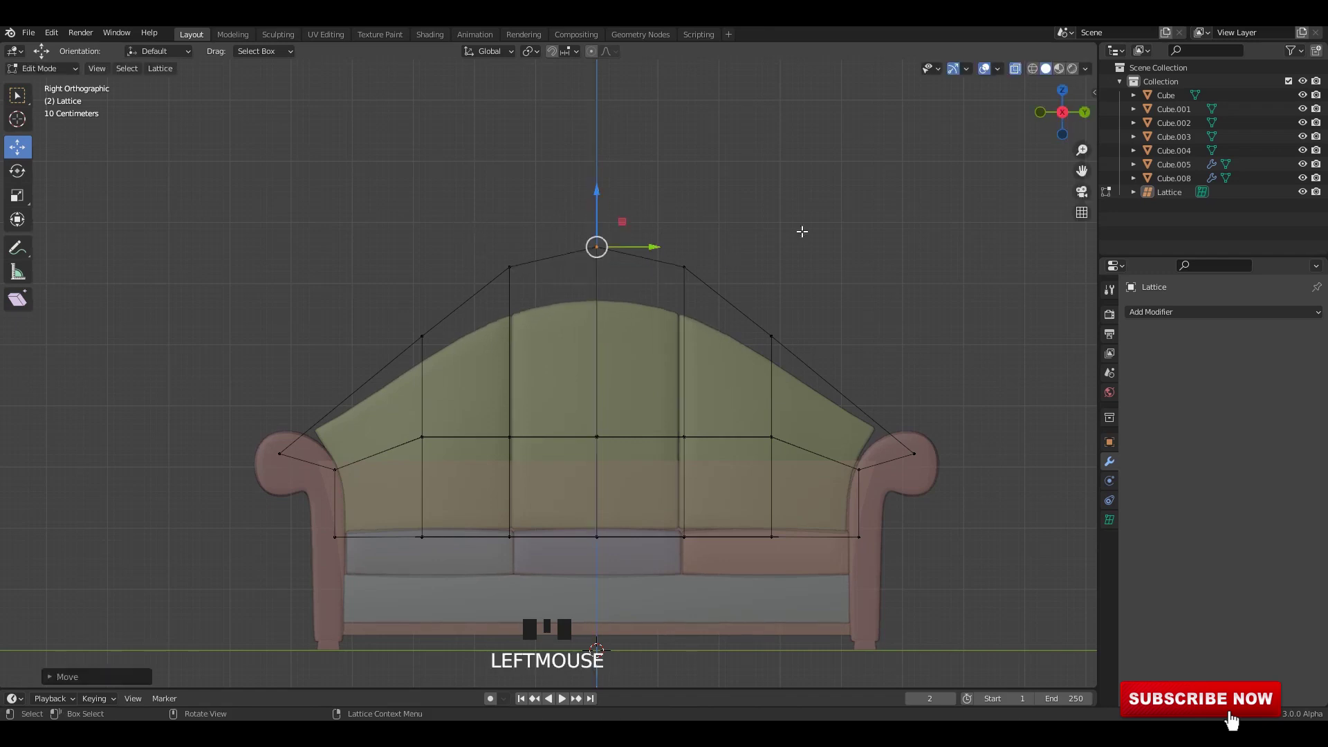
Lower the lattice's top points in the second column from each end to curve the backrest's slopes.
key("Tab")
mouse_move(597, 279)
left_mouse_down()
mouse_move(602, 257)
mouse_move(603, 325)
mouse_move(602, 299)
left_mouse_up()
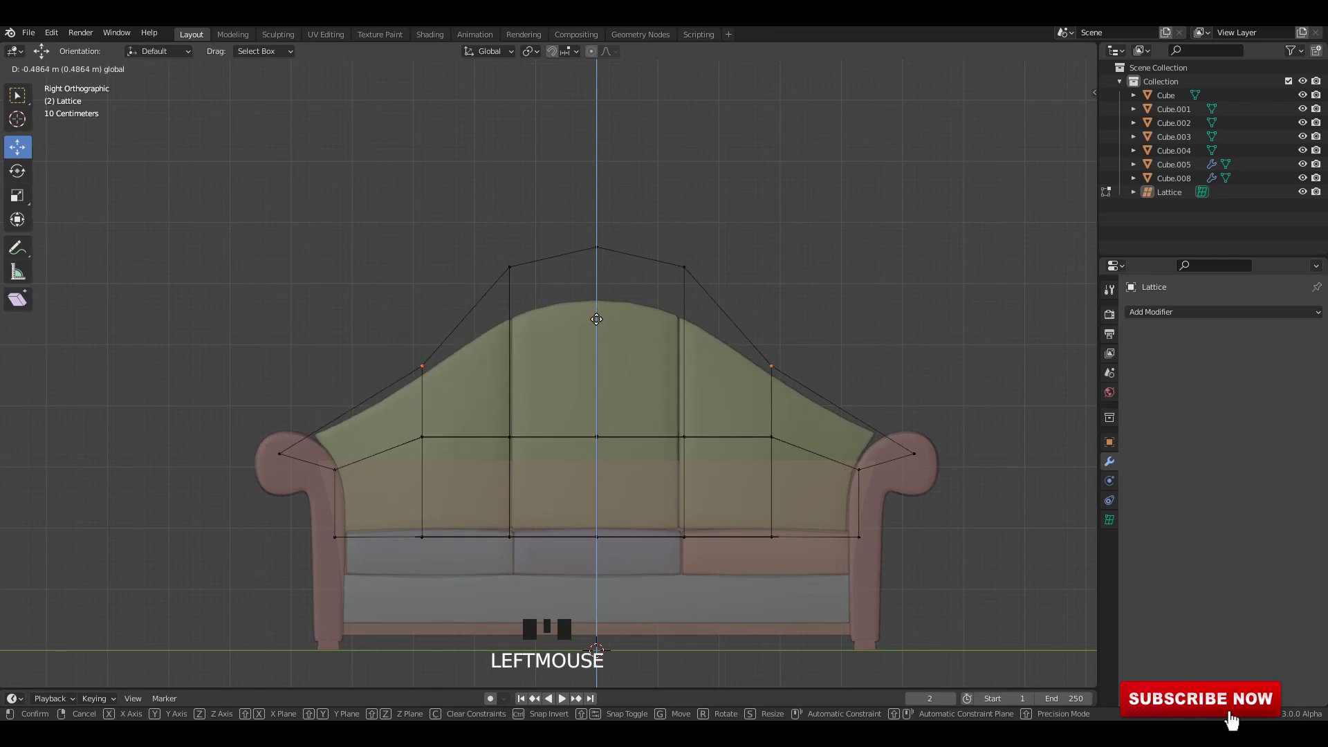
key("Tab")
scroll(732, 284, "down", 2)
middle_click_drag(732, 284, 742, 239)
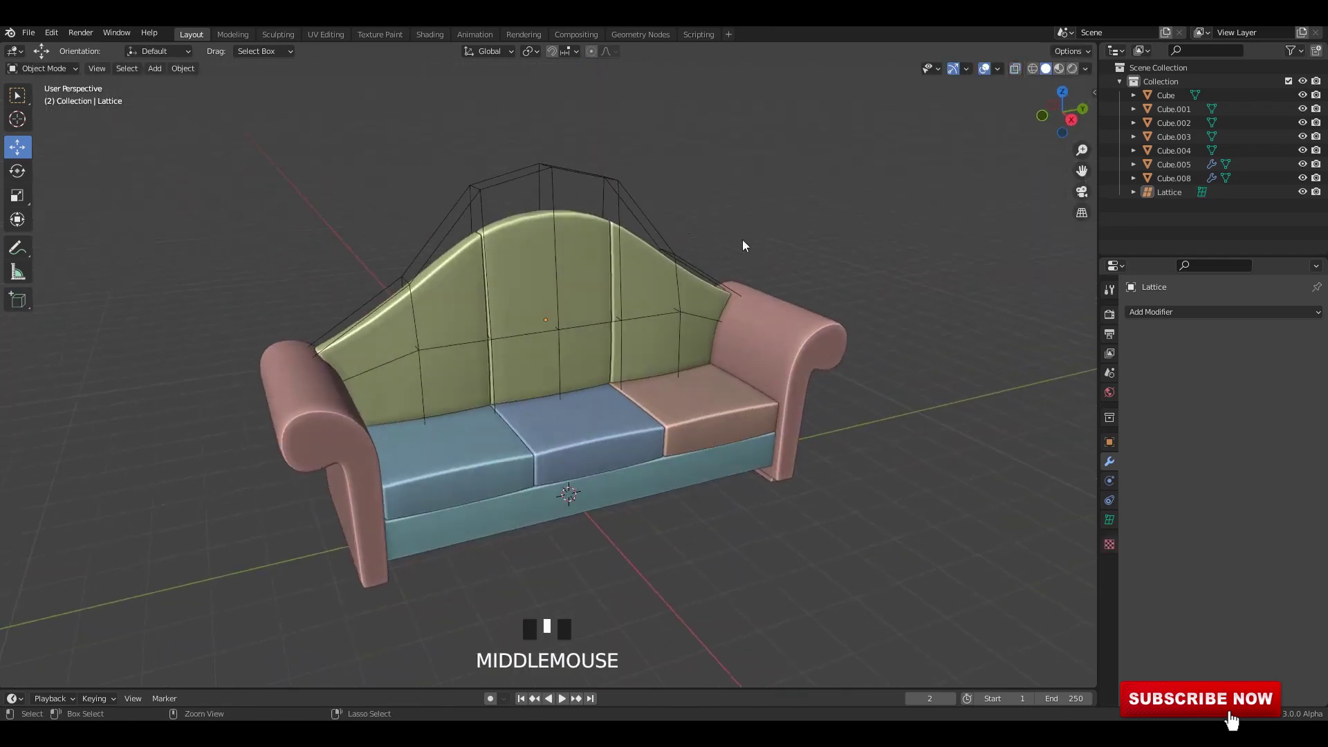
Hide the viewport gizmos and overlays for an unobstructed view of the sofa.
left_click(952, 67)
left_click(984, 68)
middle_click_drag(833, 187, 792, 252)
scroll(661, 235, "down", 2)
scroll(605, 287, "up", 3)
Switch to the Shading workspace and select the right-hand seat cushion.
middle_click_drag(605, 288, 589, 295)
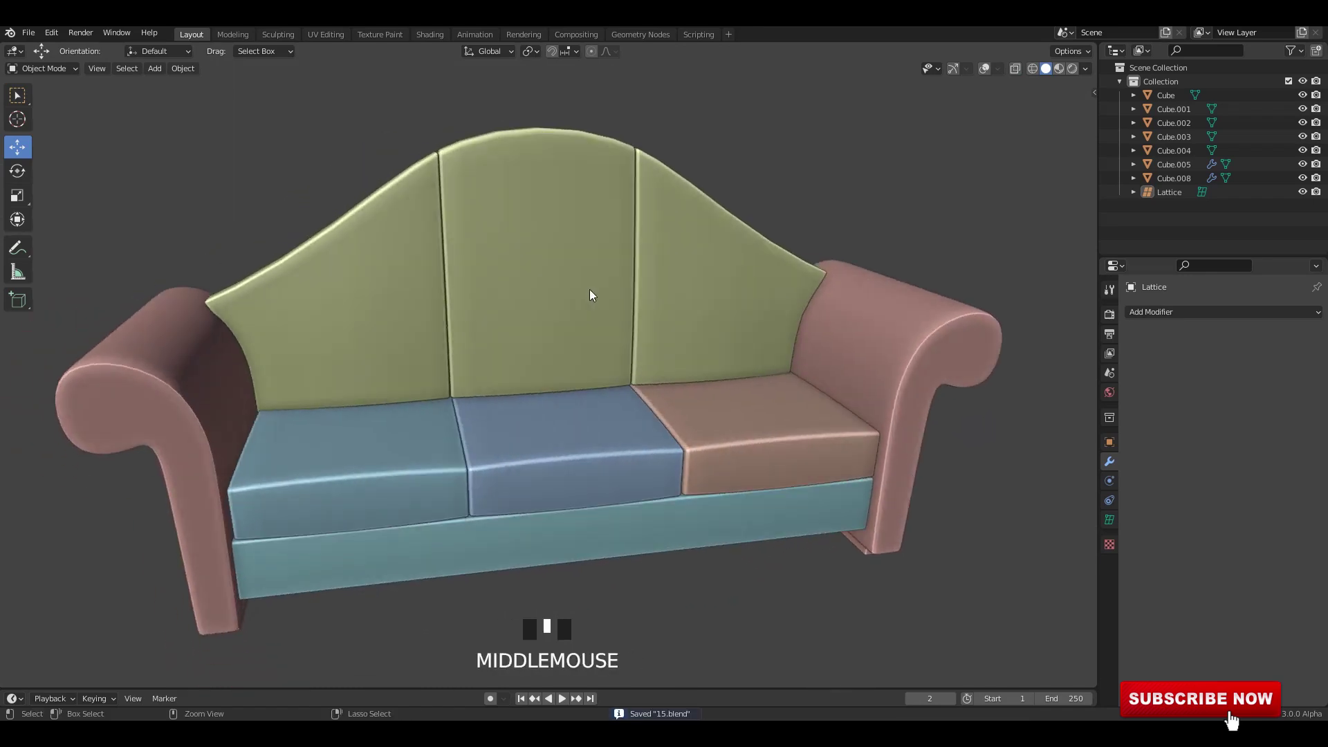
left_click(433, 34)
mouse_move(796, 180)
middle_mouse_down()
mouse_move(830, 230)
mouse_move(742, 268)
middle_mouse_up()
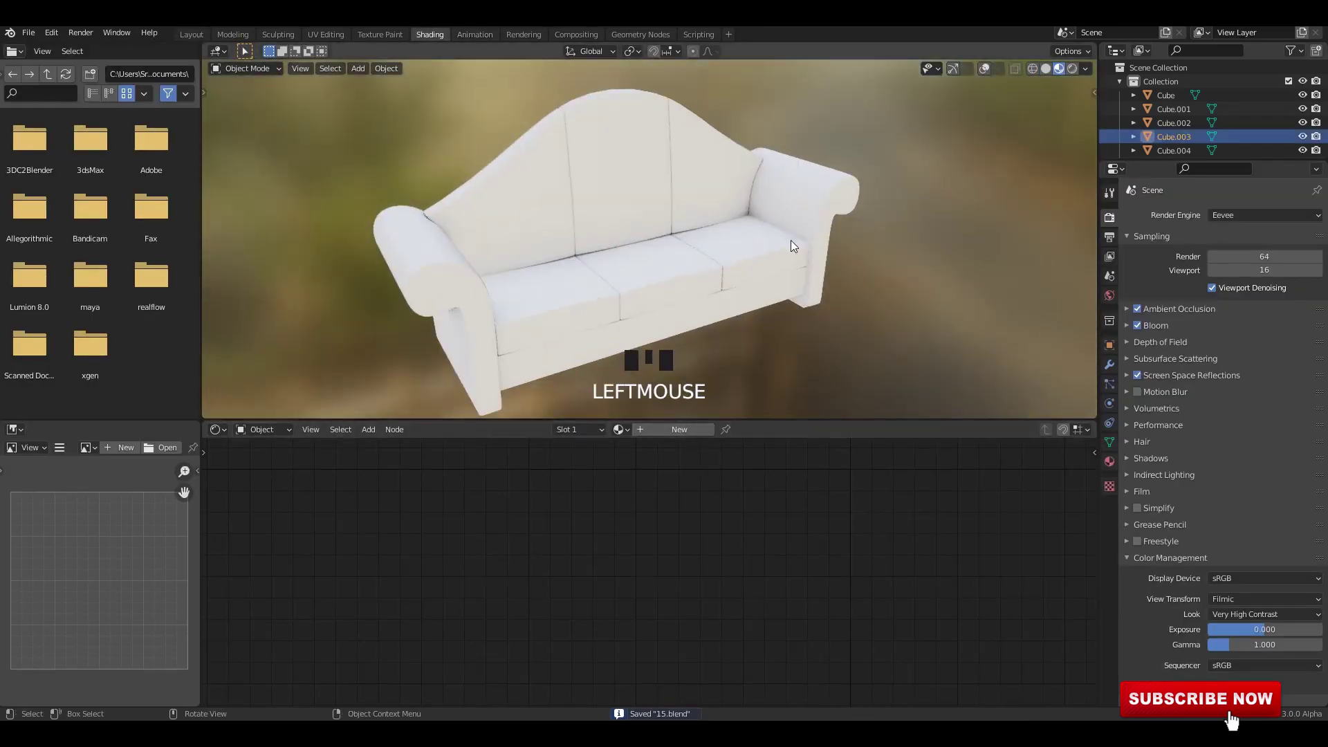
Turn off Ambient Occlusion, Bloom and Screen Space Reflections, set the colour management Look to None, and save the file.
middle_click_drag(761, 182, 789, 187)
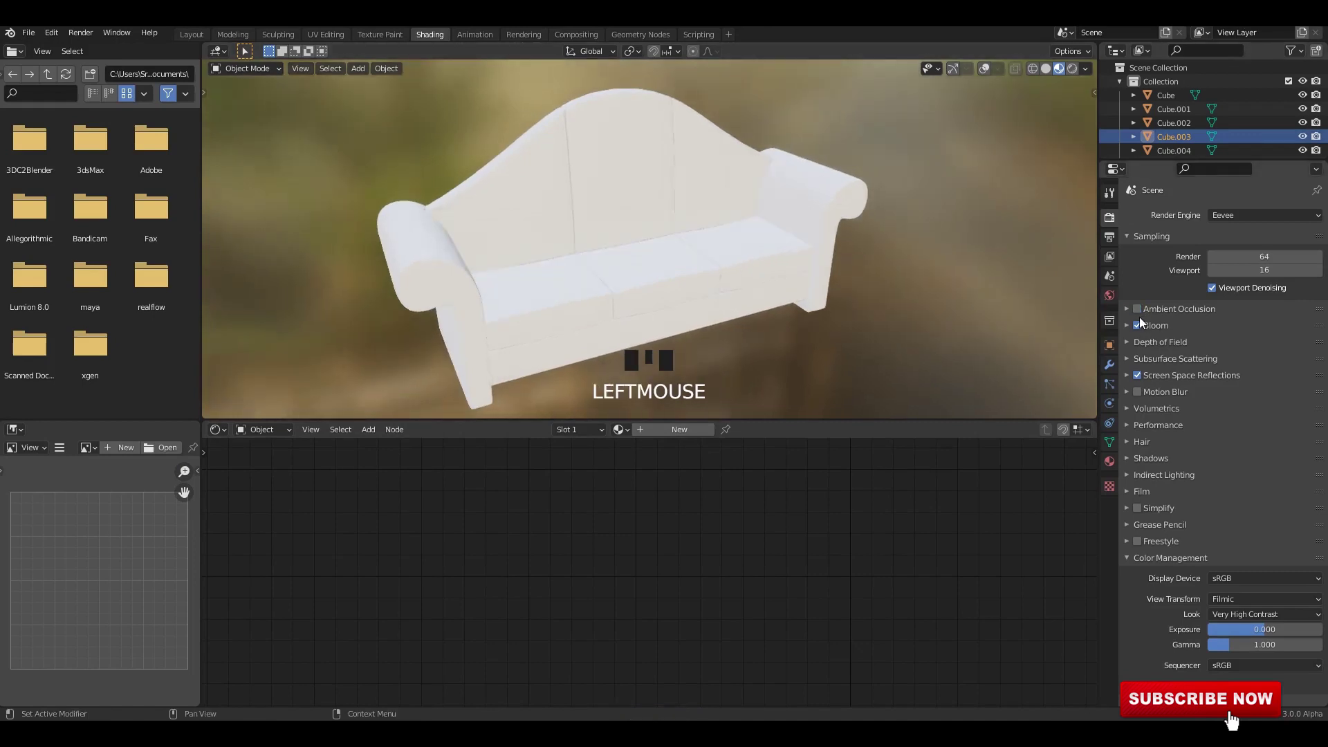
left_click(1245, 613)
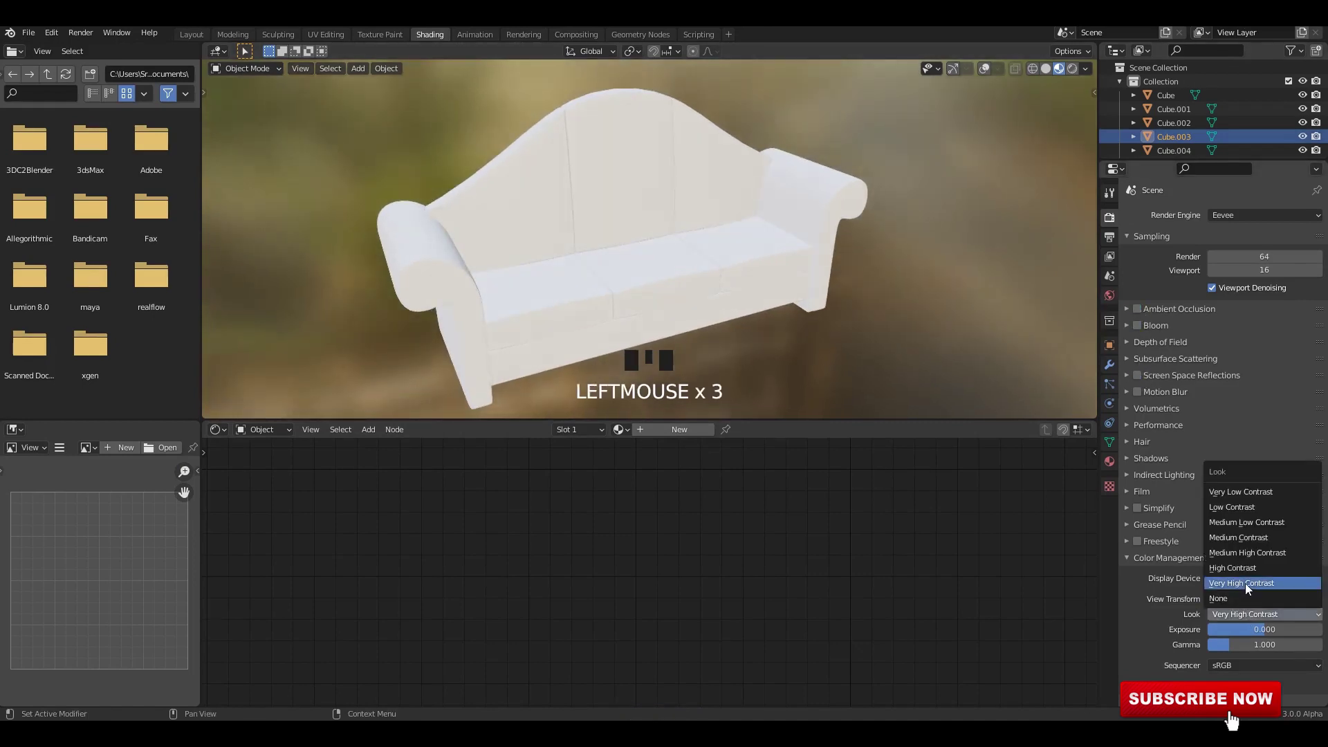
left_click(1238, 483)
middle_click_drag(851, 220, 878, 211)
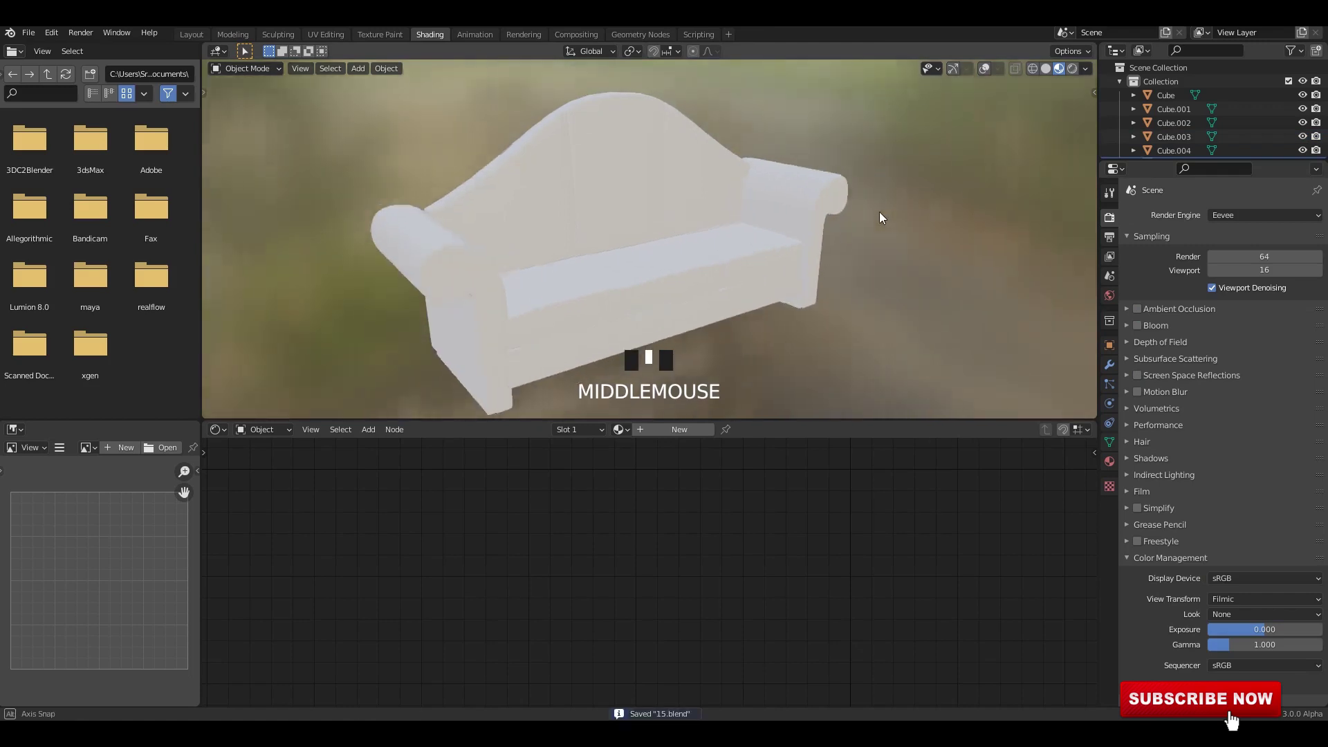
key("ctrl+s")
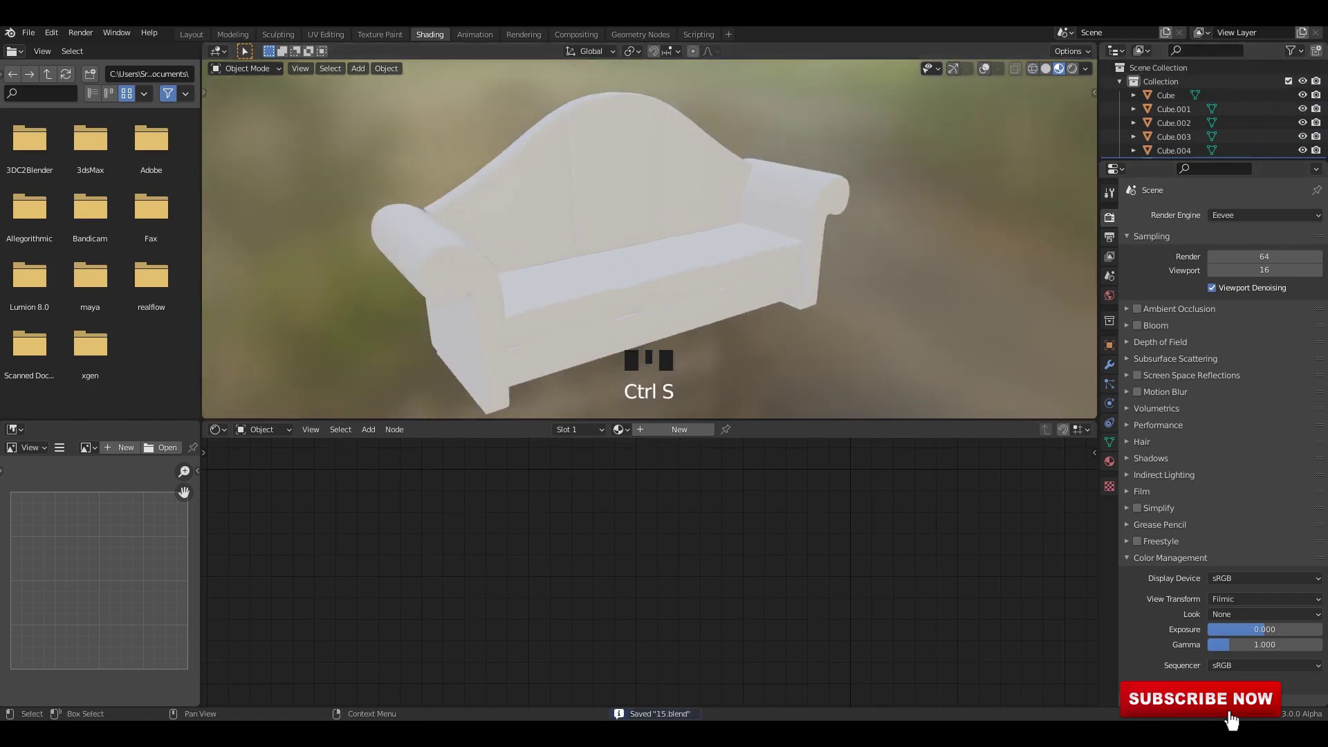
Enable Ambient Occlusion, Bloom and Screen Space Reflections, set the Look to Very High Contrast, and save the file.
middle_click_drag(855, 267, 817, 304)
left_click(1138, 309)
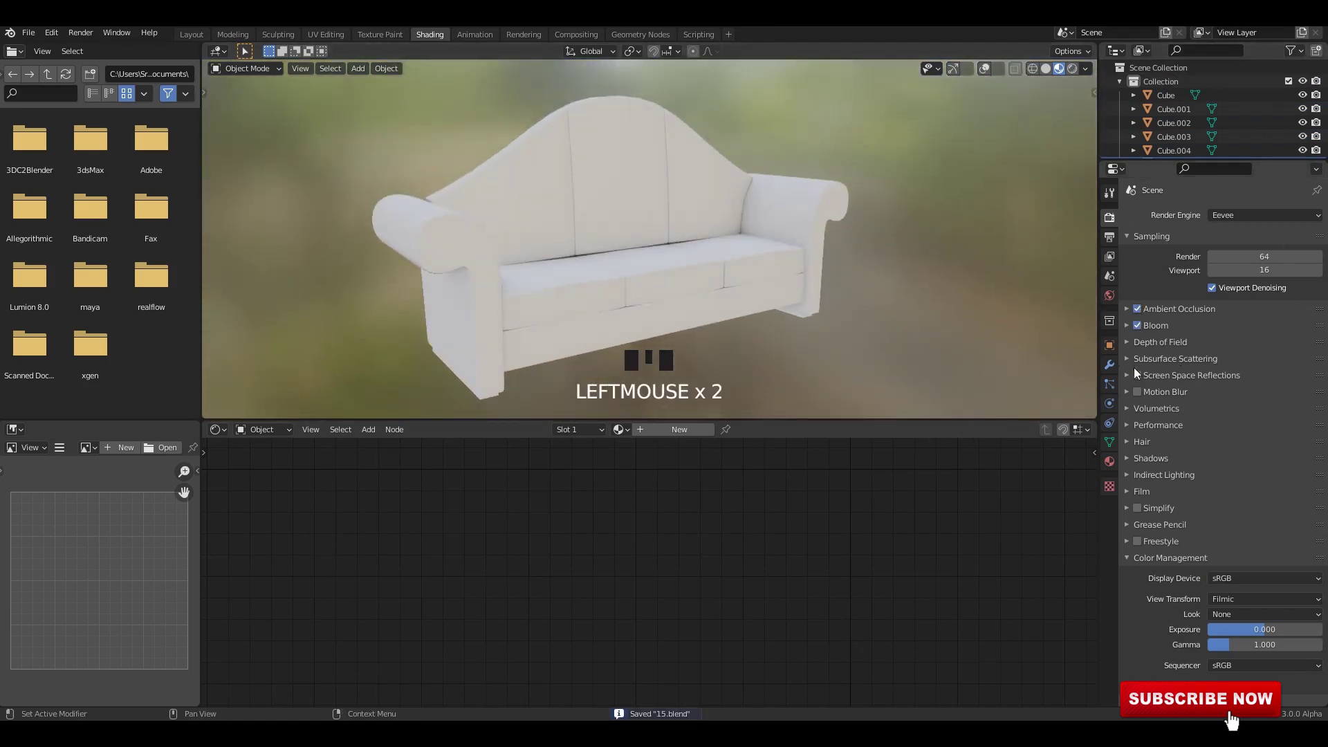
left_click(1138, 375)
left_click(1243, 614)
middle_click_drag(968, 373, 747, 276)
key("ctrl+s")
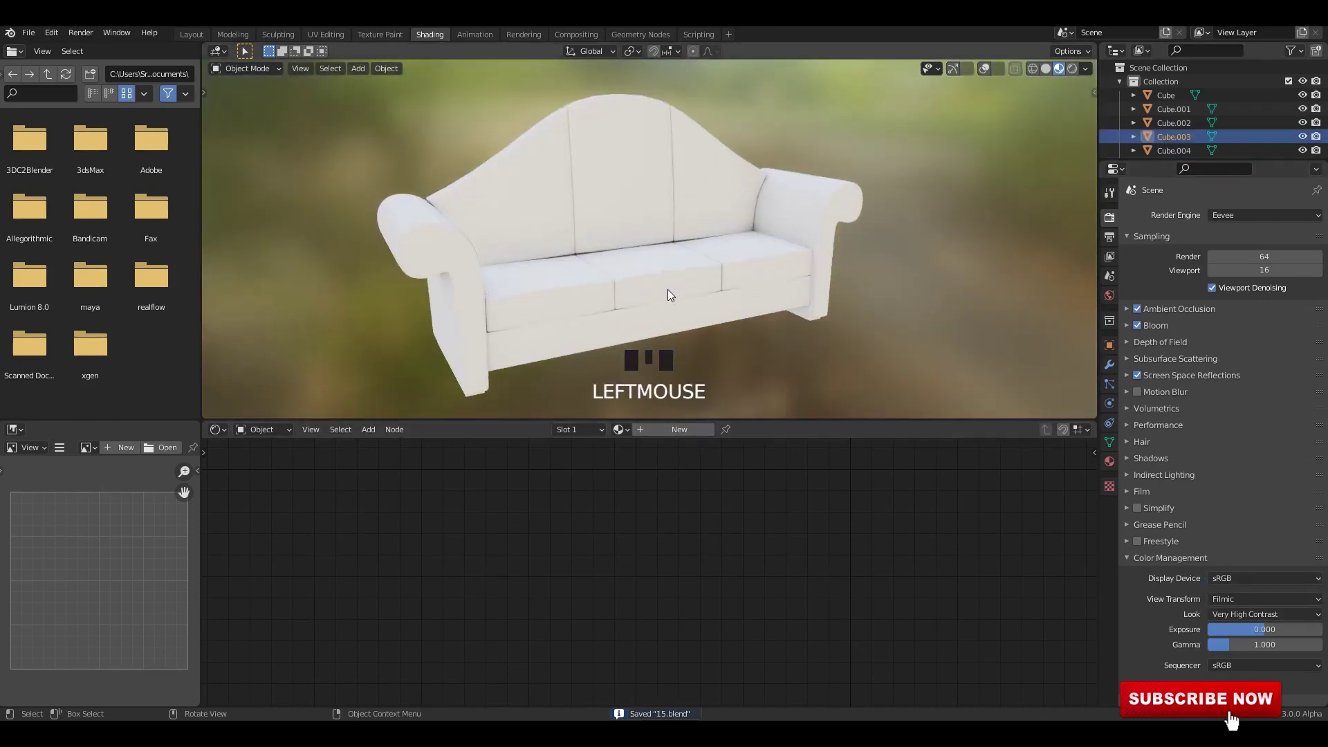
Create a new material for the right-hand seat cushion.
middle_click_drag(667, 289, 694, 272)
left_click(696, 432)
scroll(727, 217, "up", 2)
middle_click_drag(727, 218, 743, 235)
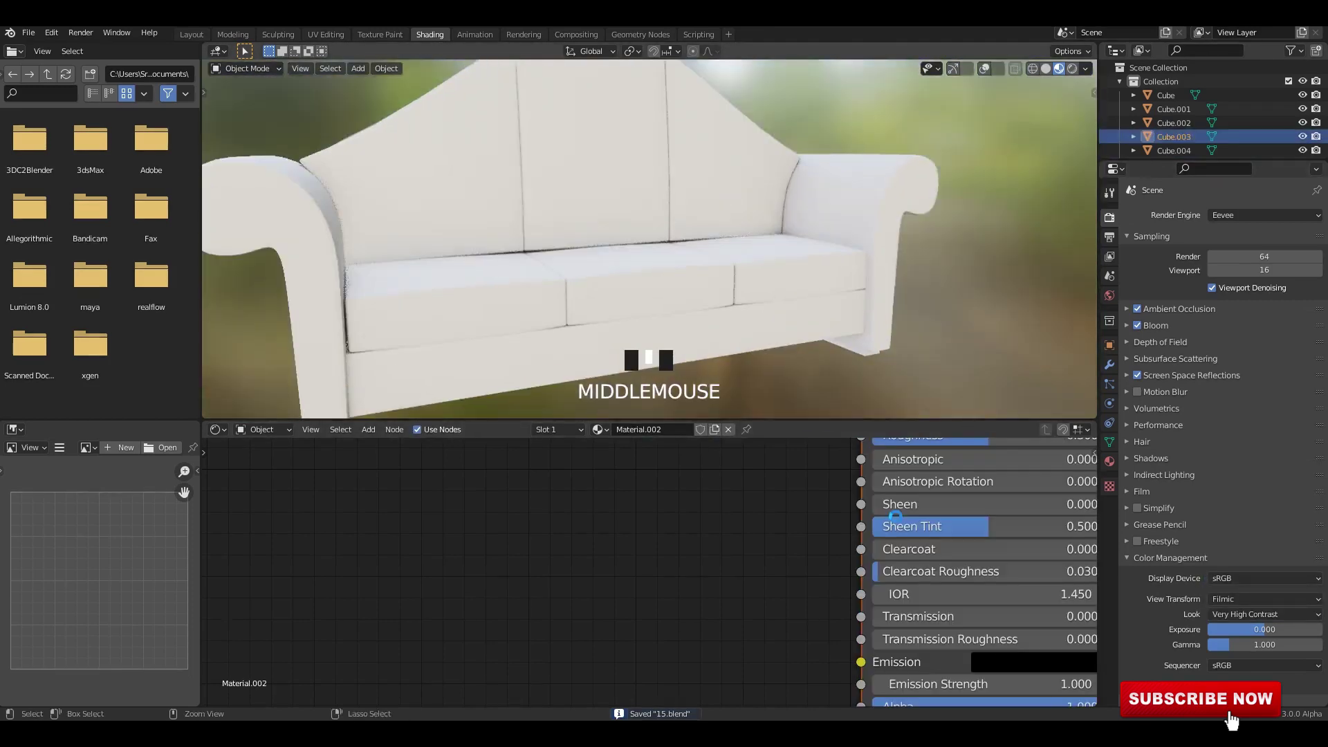
Add a Noise Texture node with Mapping and Texture Coordinate nodes, and preview its output on the cushion.
scroll(765, 566, "down", 4)
key("shift+a")
left_click(684, 532)
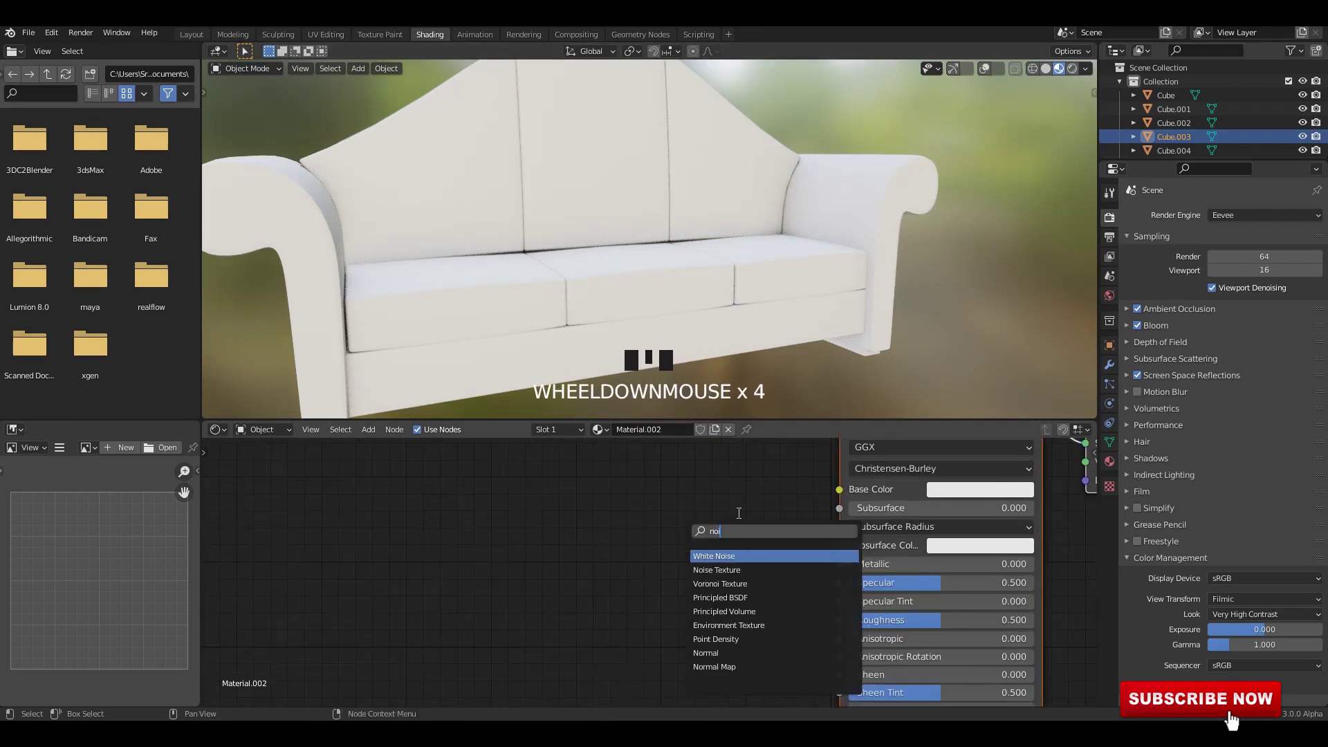
left_click(723, 570)
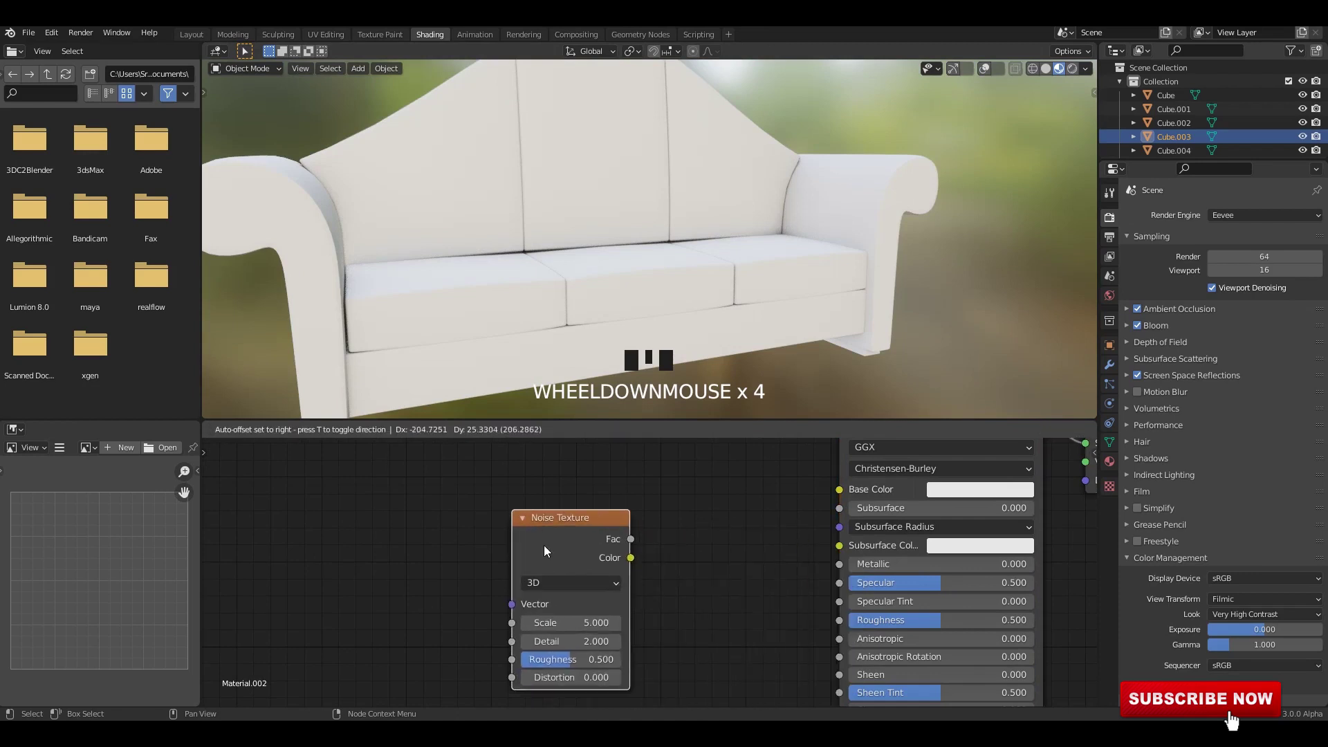
left_click(564, 542)
key("ctrl+t")
middle_click_drag(562, 528, 616, 541)
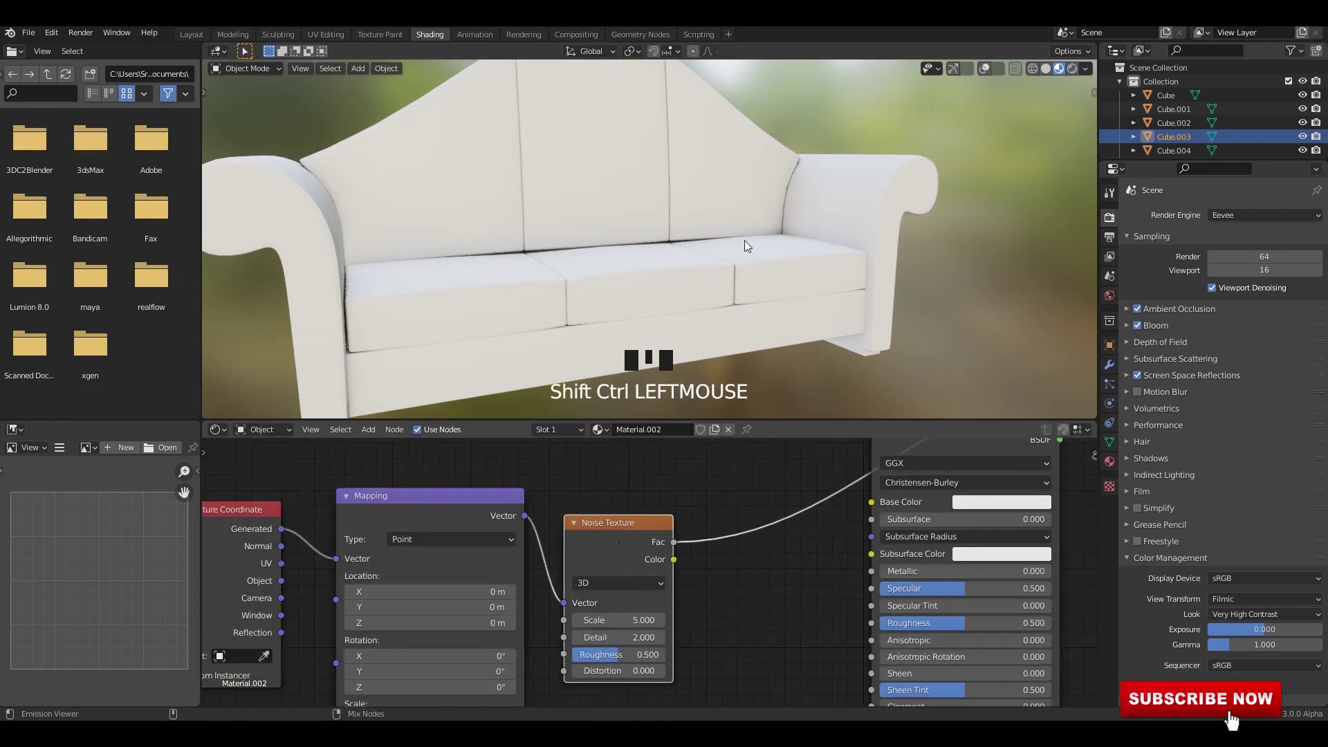
Show the overlays again, link the cushion's material to all sofa parts, and save the file.
scroll(753, 271, "down", 2)
key("a")
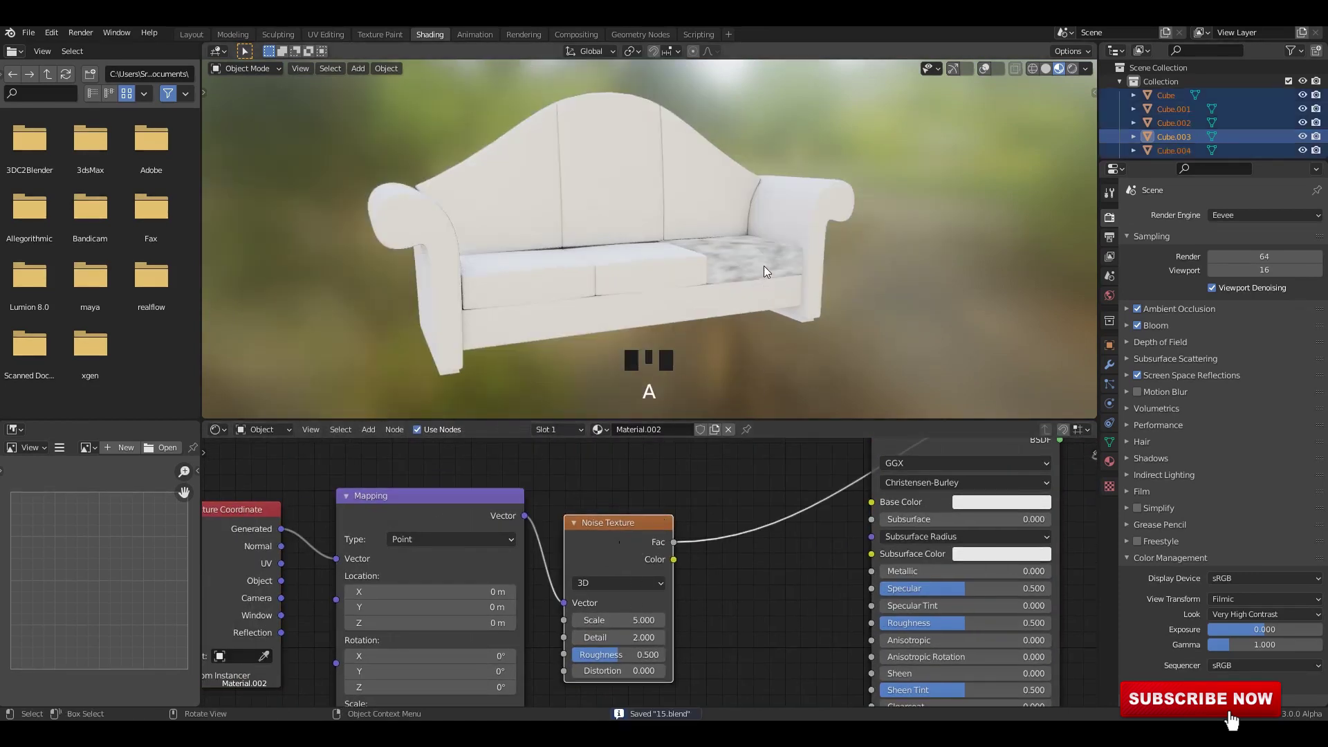
left_click(987, 69)
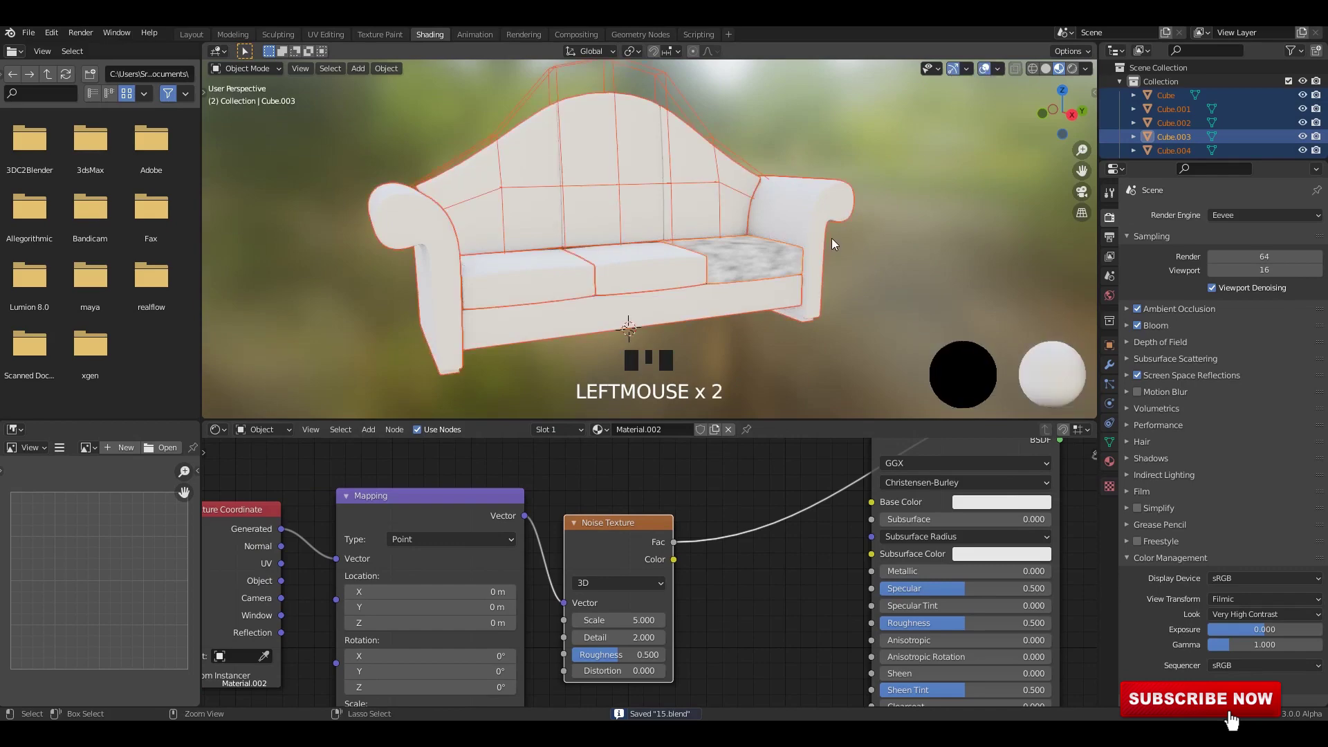
key("ctrl+l")
left_click(819, 238)
left_click(910, 219)
key("ctrl+s")
Connect the Texture Coordinate node's Object output to the Mapping node's Vector input and save the file.
middle_click_drag(279, 586, 406, 569)
left_click_drag(467, 541, 464, 543)
left_click(866, 250)
middle_click_drag(867, 250, 827, 246)
key("ctrl+s")
Set the Noise Texture's Scale to 21, Detail to 8.5 and Roughness to 0.342, and save the file.
middle_click_drag(698, 622, 625, 588)
scroll(625, 588, "up", 1)
scroll(626, 587, "up", 1)
left_click_drag(664, 567, 720, 567)
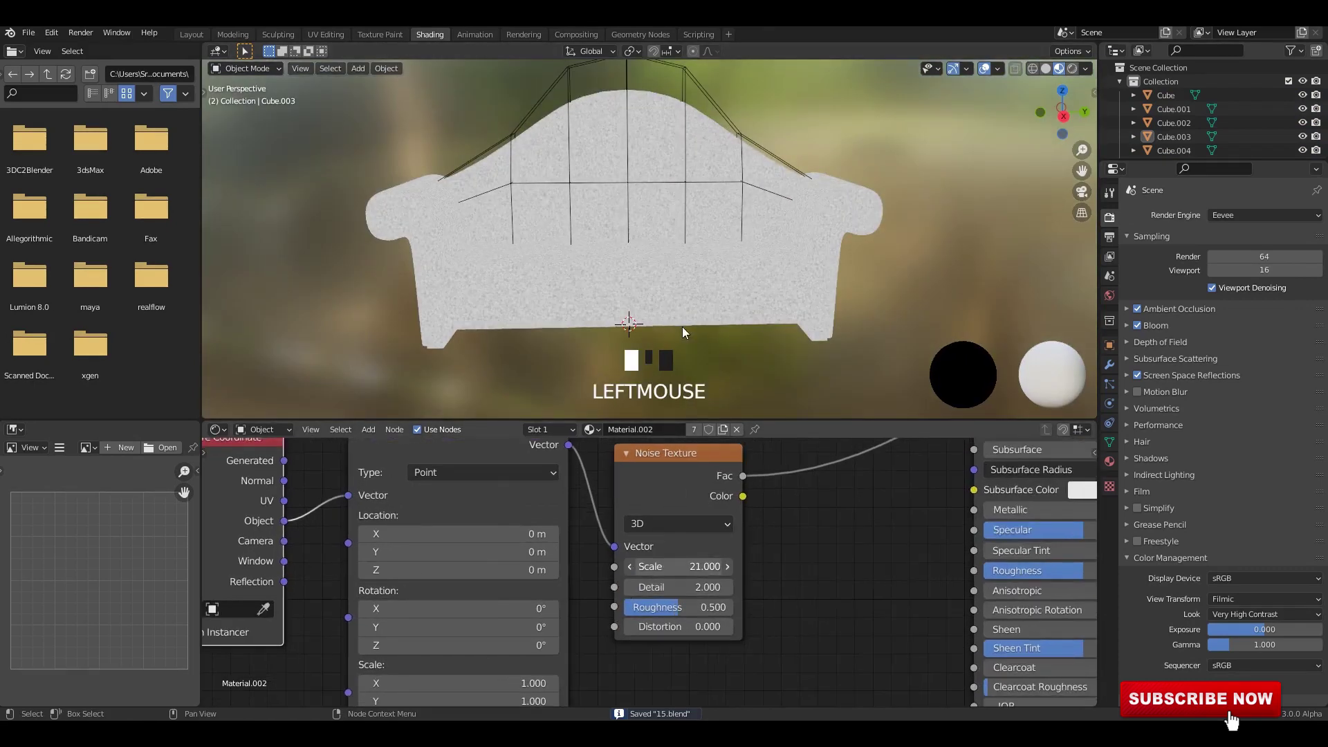
middle_click_drag(683, 332, 642, 235, "shift")
key("ctrl+s")
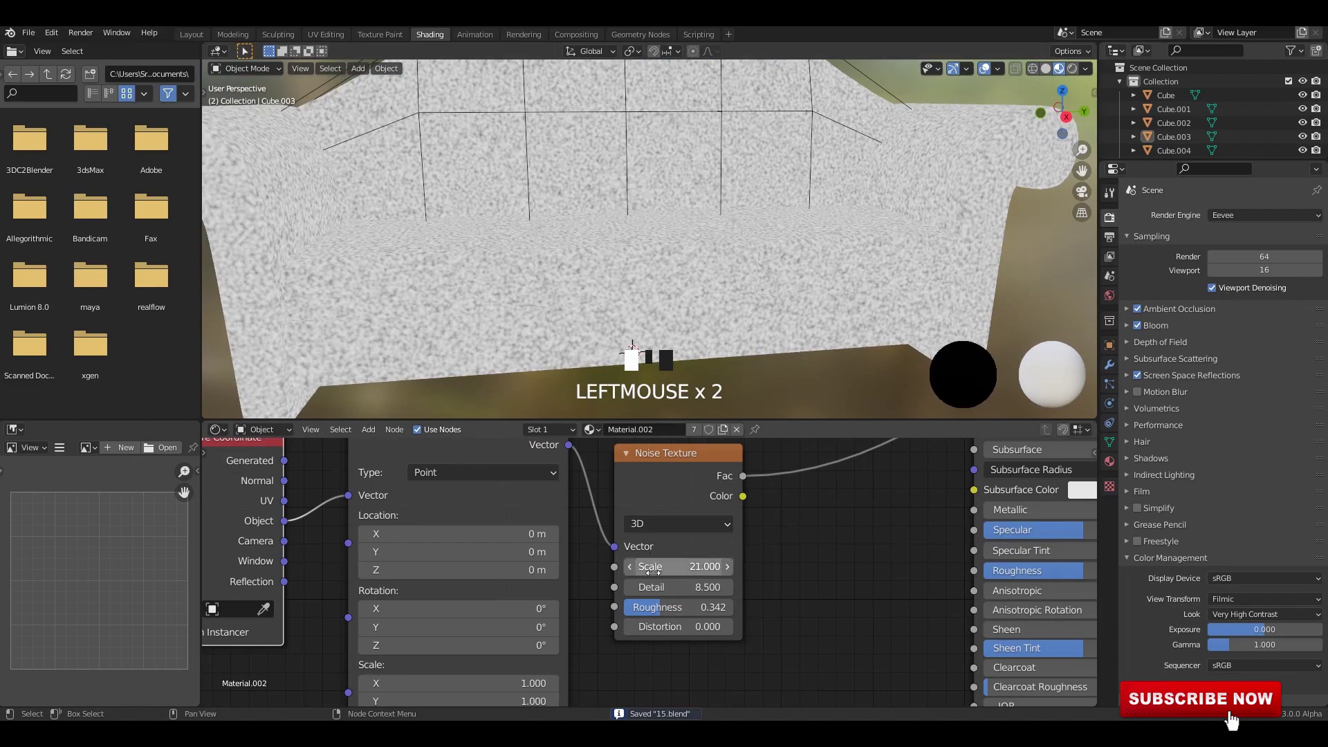
Set the noise Scale to 36.5 and feed its Fac output into the Principled BSDF's Base Color, previewing that shader.
left_click_drag(653, 571, 699, 571)
scroll(786, 512, "down", 8)
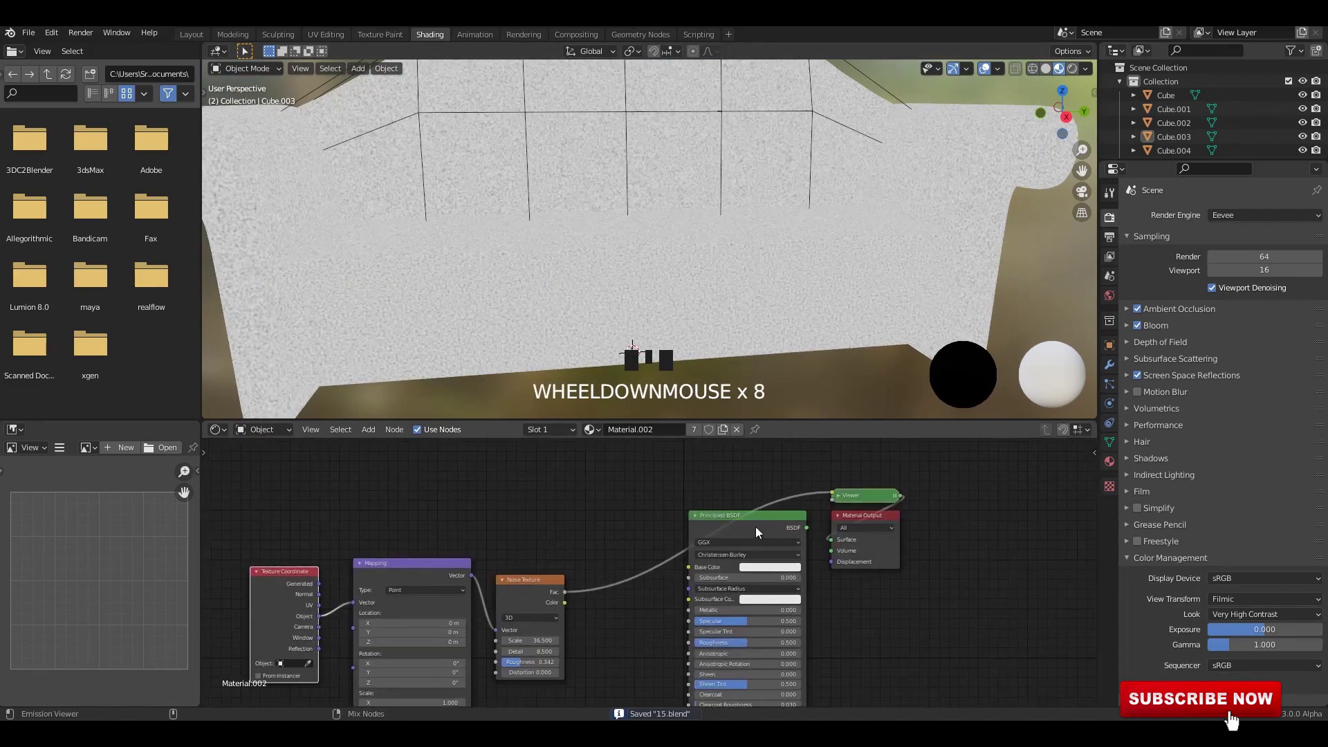
left_click(756, 526, "ctrl+shift")
scroll(886, 207, "down", 4)
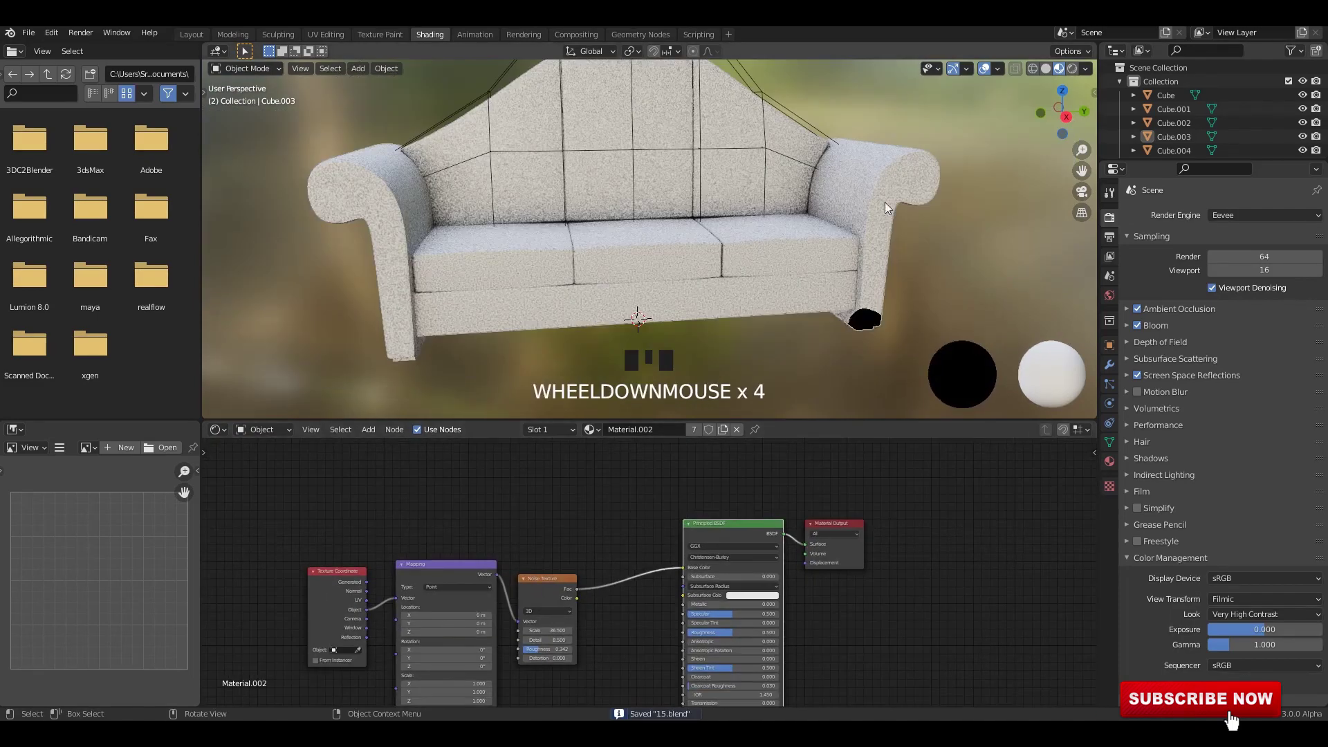
Hide the viewport gizmos and overlays to inspect the sofa's noise shading, and save the file.
left_click(953, 69)
left_click(984, 67)
middle_click_drag(854, 147, 782, 160)
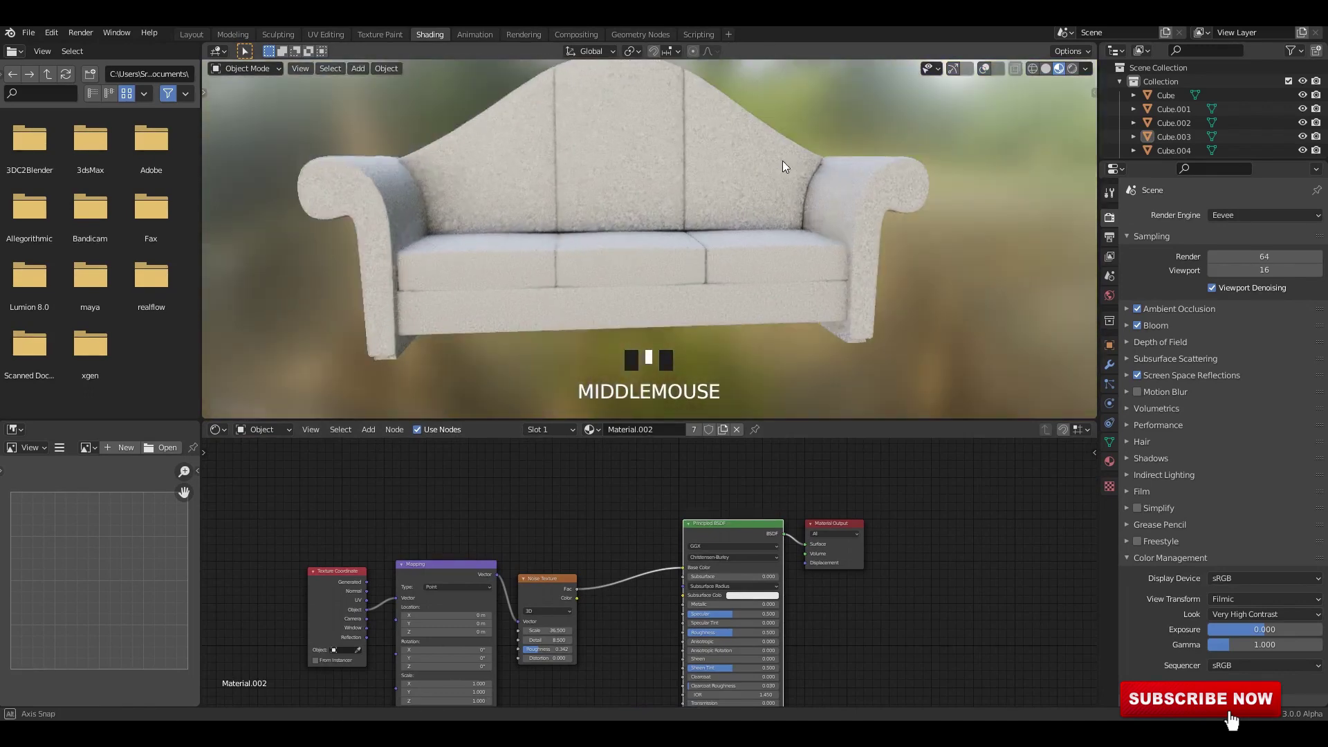
key("ctrl+s")
middle_click_drag(721, 492, 770, 509)
middle_click_drag(734, 181, 663, 202)
key("ctrl+s")
scroll(615, 530, "up", 1)
middle_click_drag(615, 530, 619, 530)
key("shift+a")
left_click(629, 544)
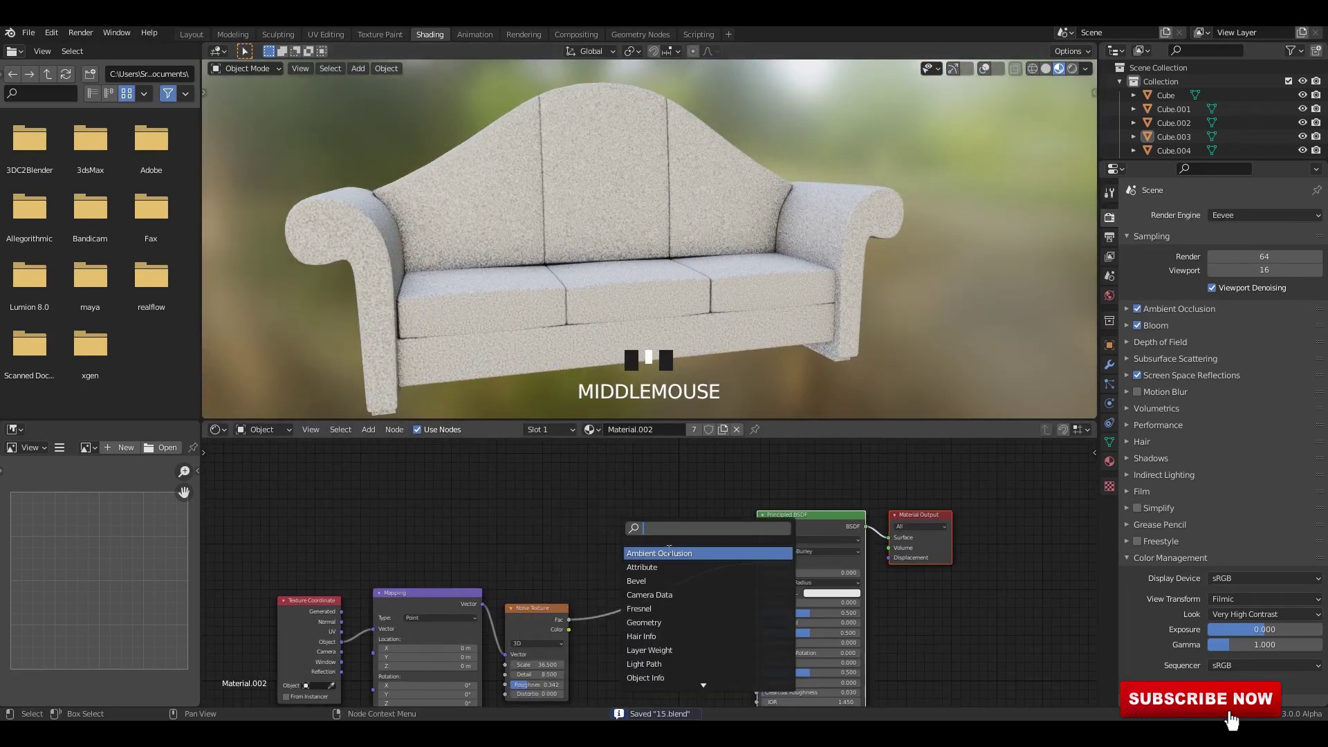
left_click(675, 564)
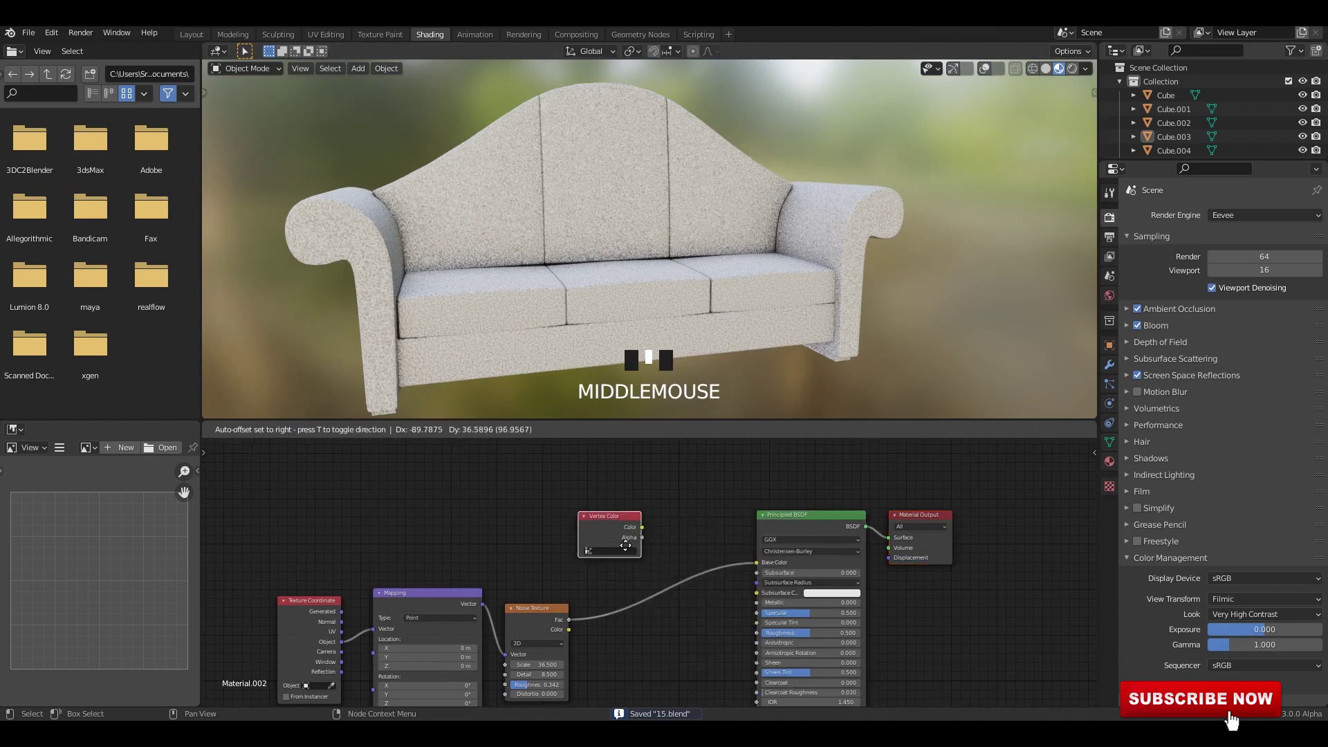
right_click(627, 535)
Insert a ColorRamp node between the Noise Texture and the Principled BSDF's Base Color, and save the file.
key("shift+a")
left_click(629, 534)
type("col")
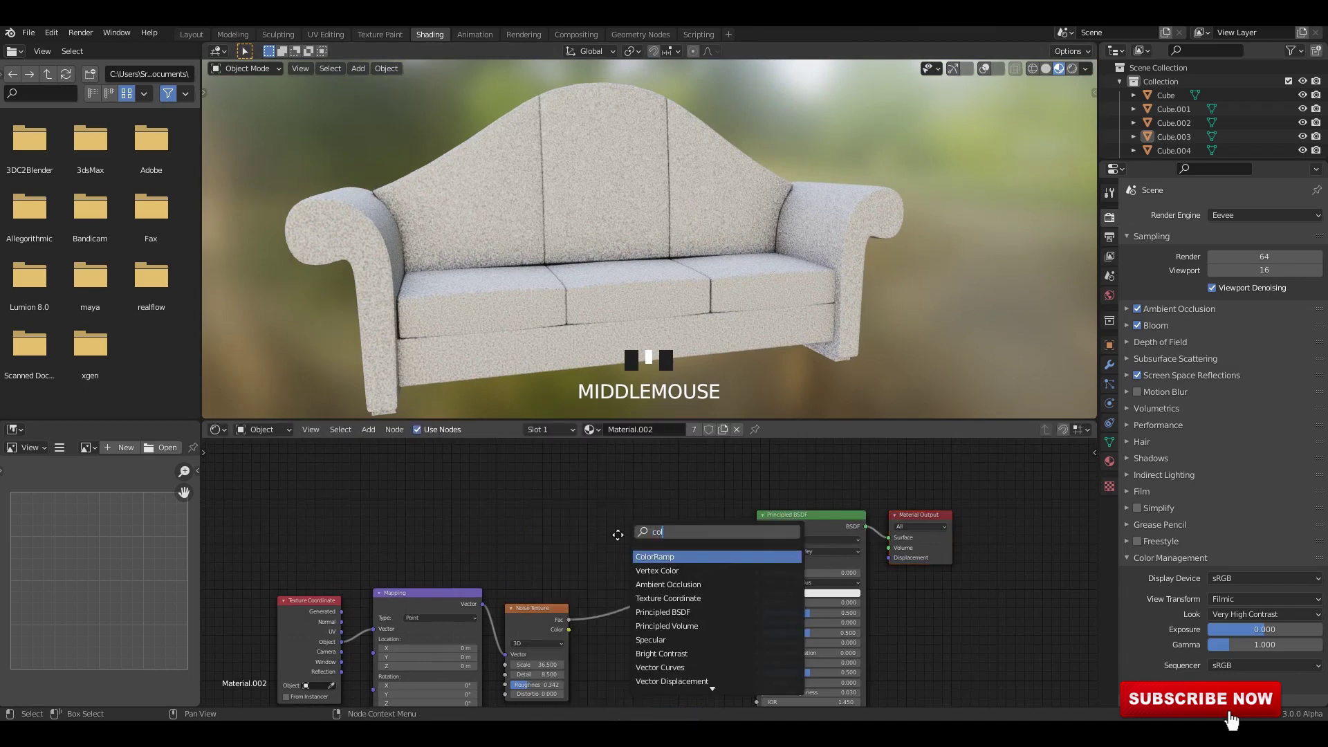
key("Return")
left_click(593, 526)
scroll(660, 572, "up", 7)
scroll(557, 449, "down", 2)
middle_click_drag(557, 450, 588, 543)
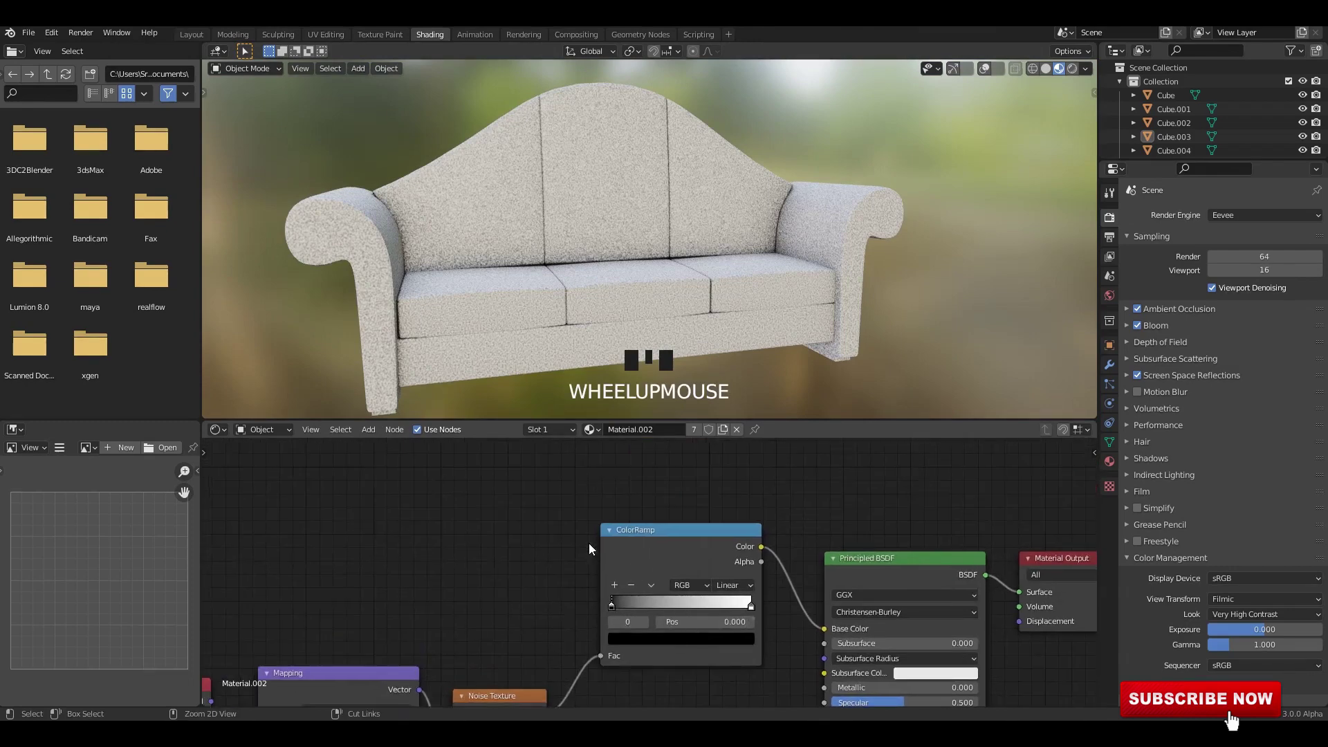
key("ctrl+s")
Detach the ColorRamp from the noise link and connect the Noise Texture's Fac output directly to Base Color.
left_click_drag(677, 551, 593, 568)
middle_click_drag(592, 568, 601, 514)
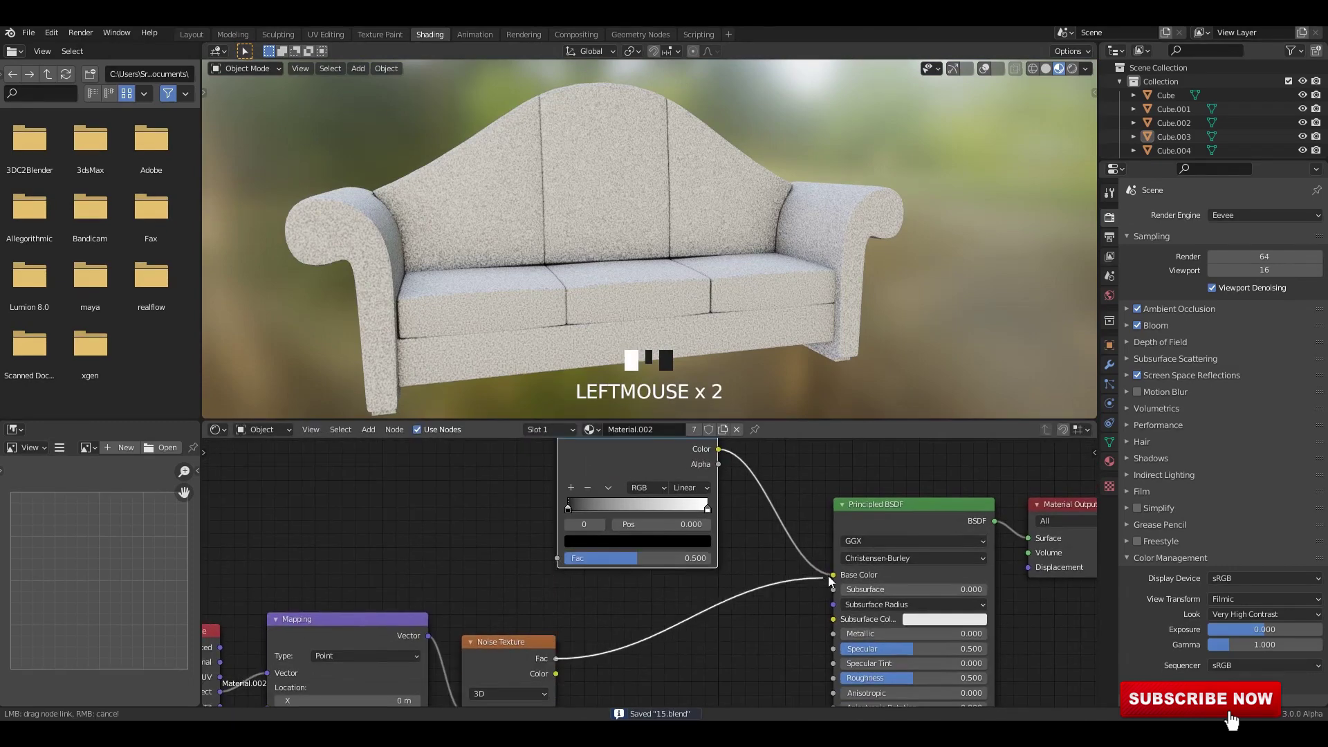
left_click_drag(828, 581, 831, 577)
middle_click_drag(543, 543, 563, 605)
left_click_drag(599, 496, 508, 486)
scroll(485, 523, "up", 3)
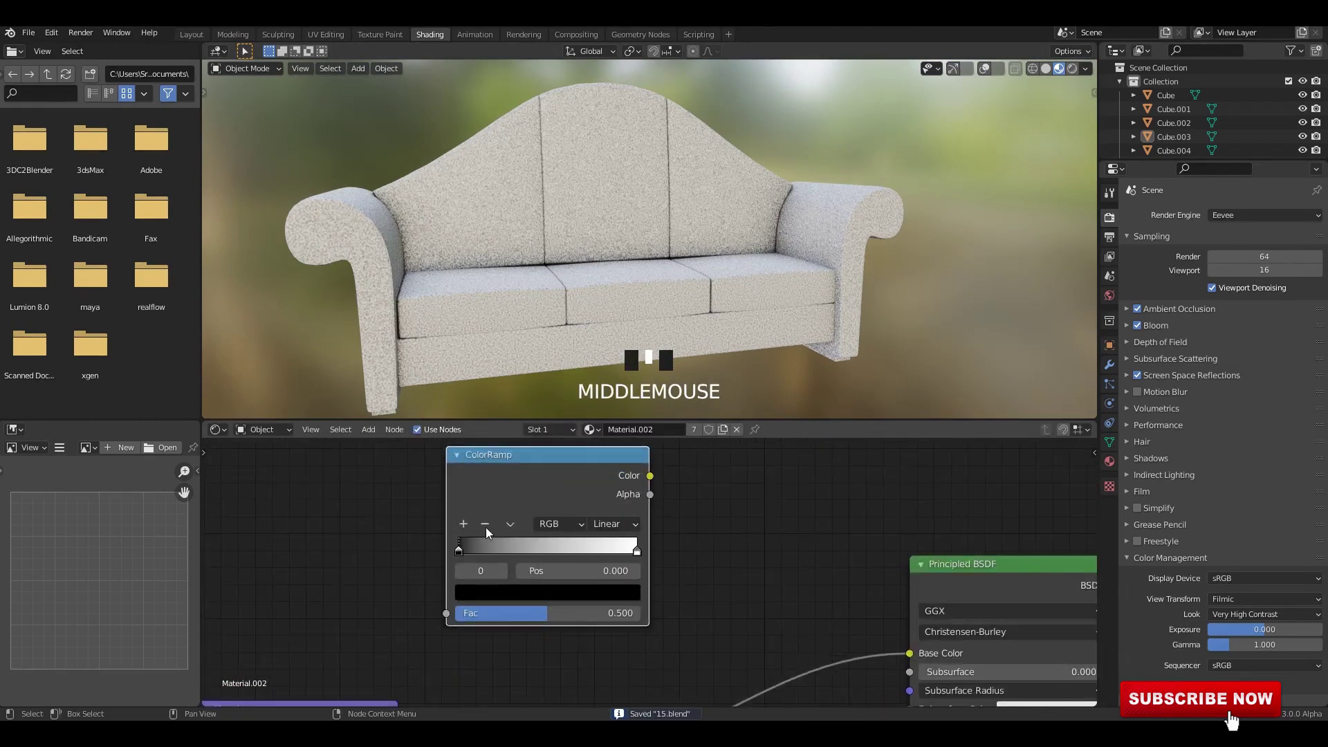
Reduce the ColorRamp to a single pure red stop and connect its Color output to the Principled BSDF's Base Color.
left_click(601, 593)
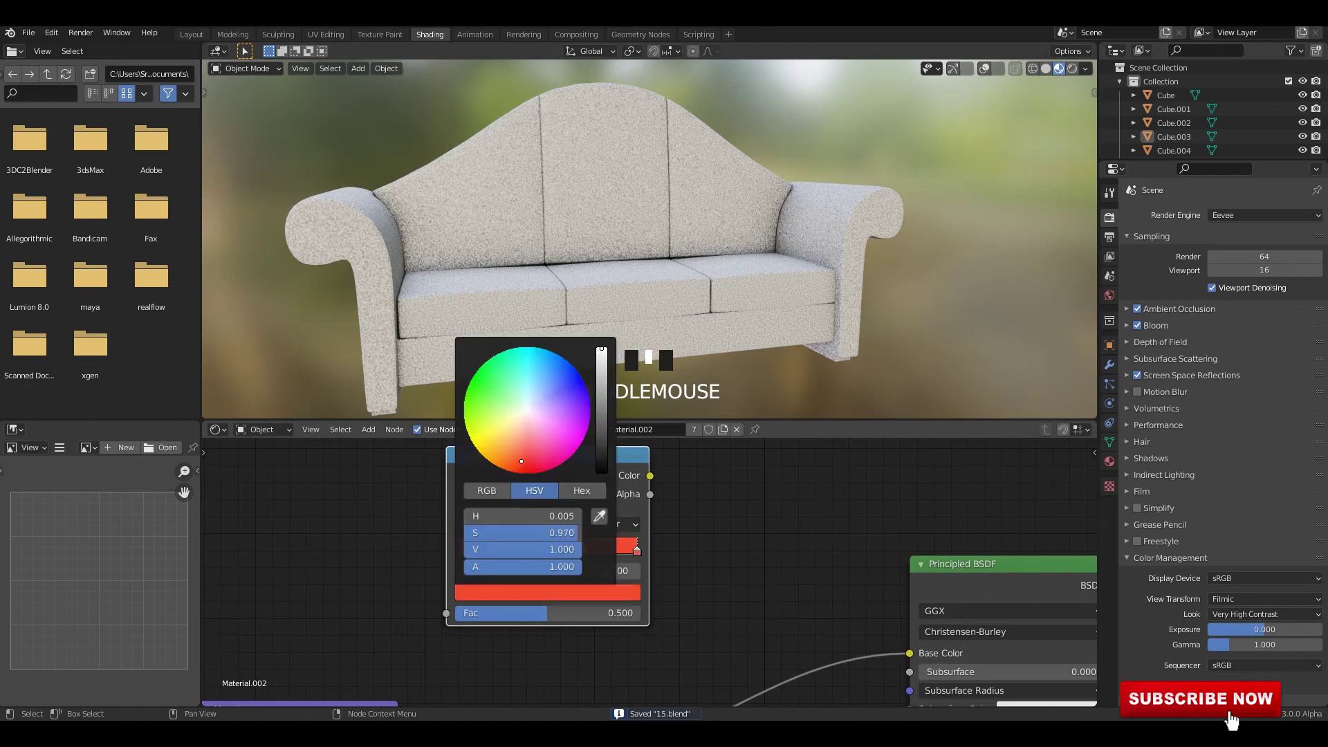
left_click(601, 490, "ctrl+shift")
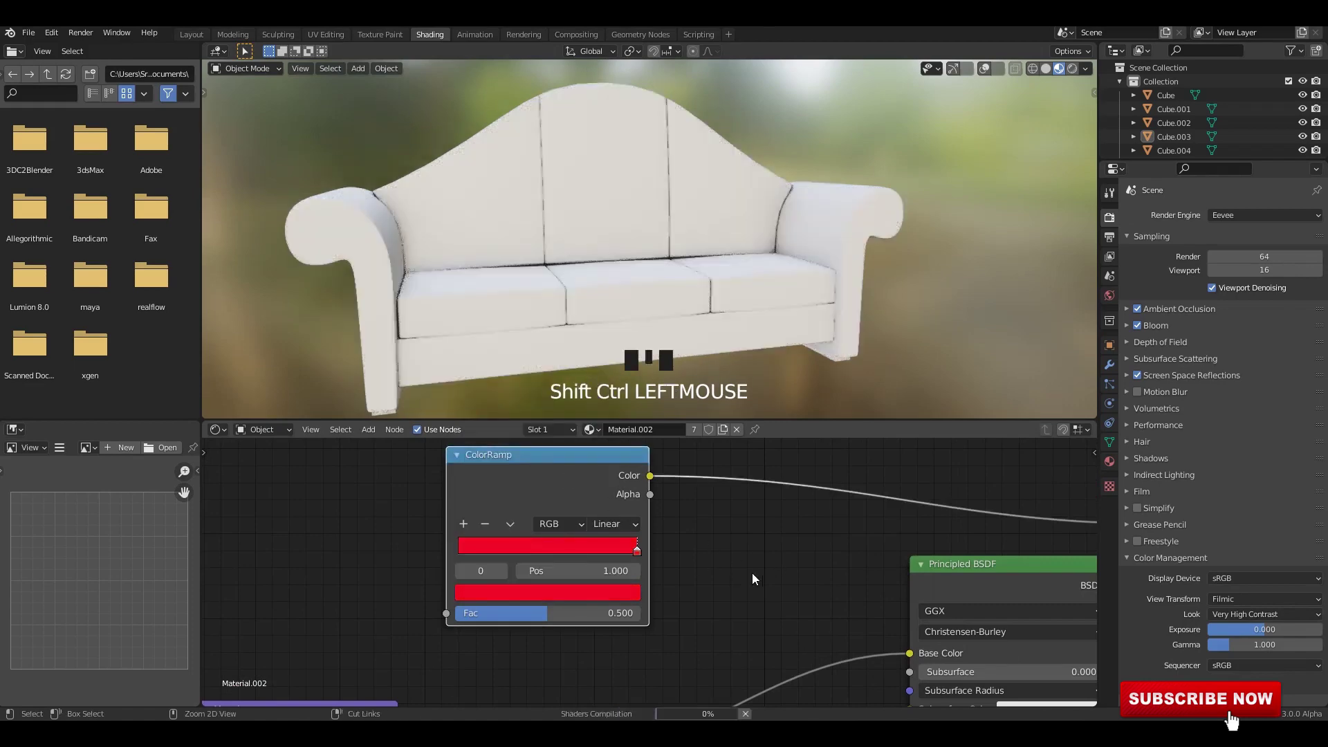
scroll(591, 586, "up", 3)
middle_click_drag(727, 581, 570, 562)
scroll(643, 581, "down", 4)
scroll(569, 562, "down", 1)
left_click(799, 529, "ctrl+shift")
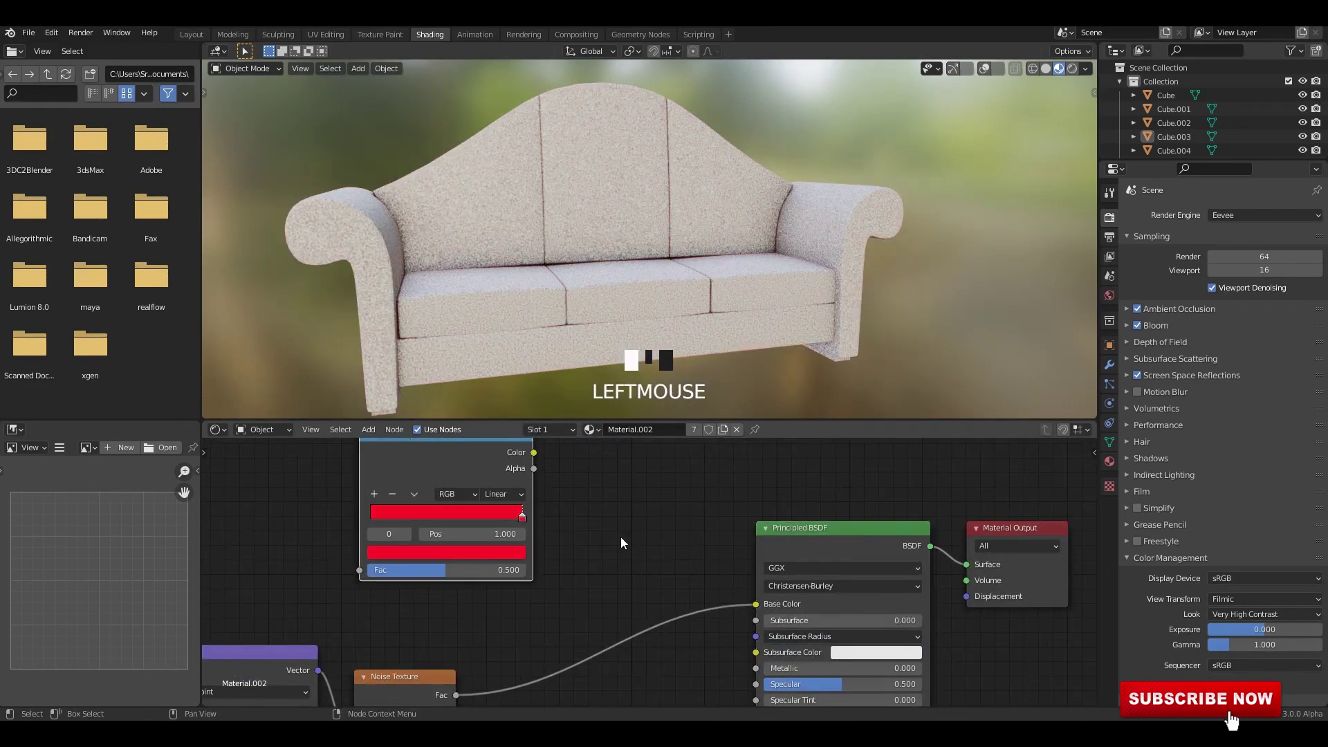
left_click_drag(760, 605, 757, 604)
scroll(554, 467, "up", 3)
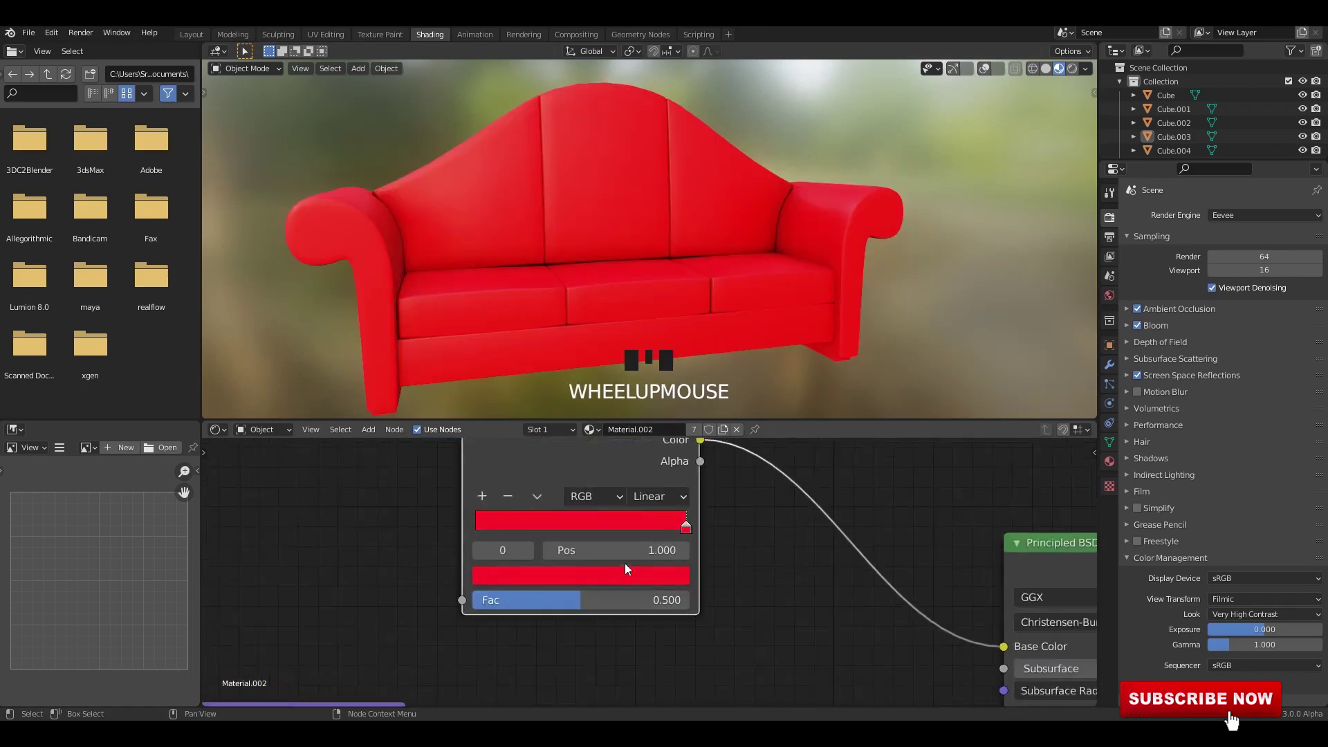
Darken the ColorRamp's red stop to a muted brick red with hue 0.016, saturation 0.841 and value 0.202.
left_click(684, 576)
left_click(654, 574)
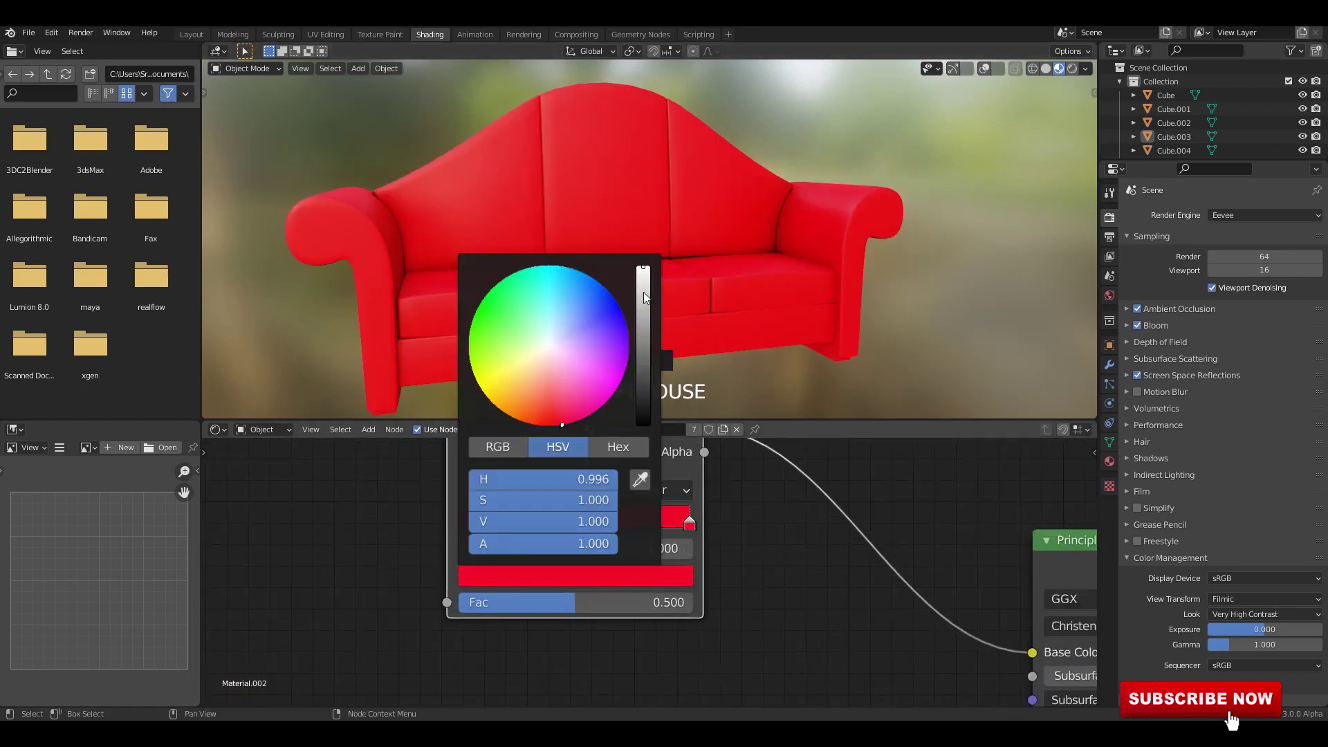
left_click_drag(643, 292, 643, 321)
mouse_move(549, 415)
left_mouse_down()
mouse_move(527, 400)
mouse_move(532, 413)
left_mouse_up()
left_click_drag(643, 333, 643, 340)
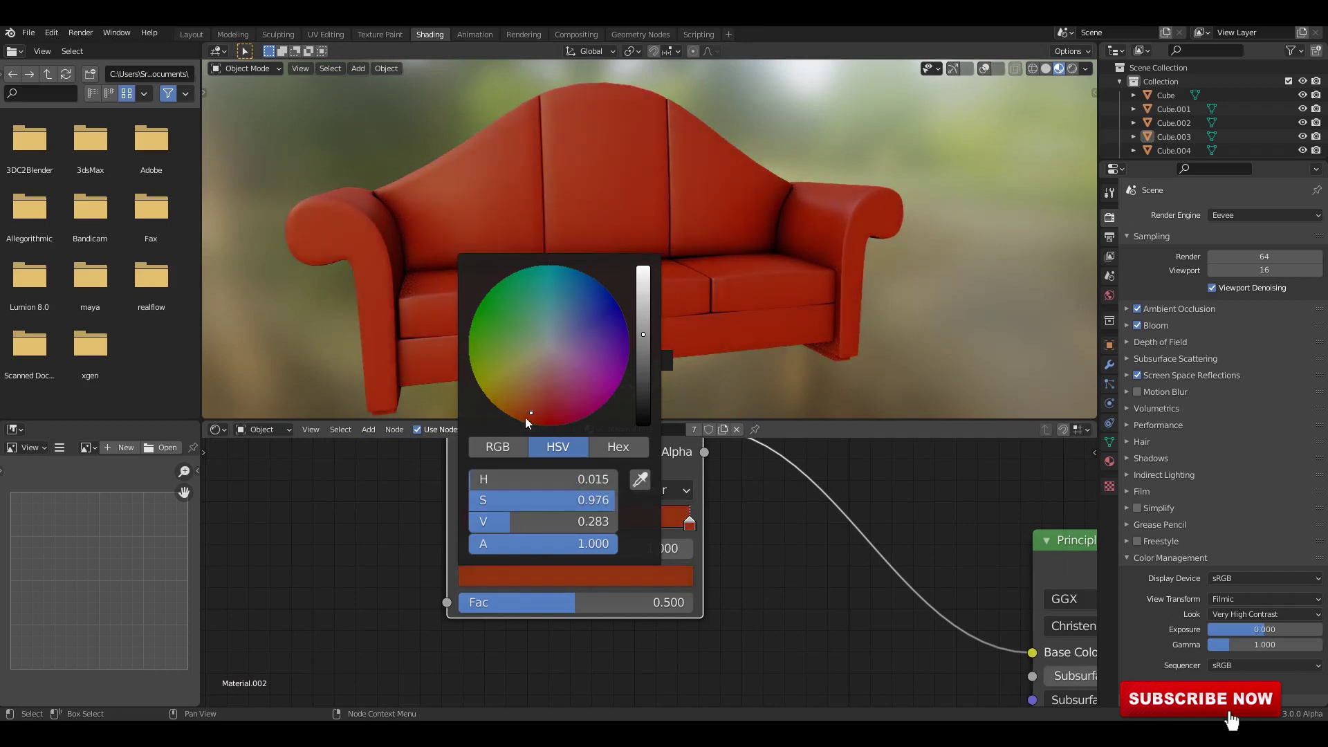
left_click_drag(527, 418, 541, 393)
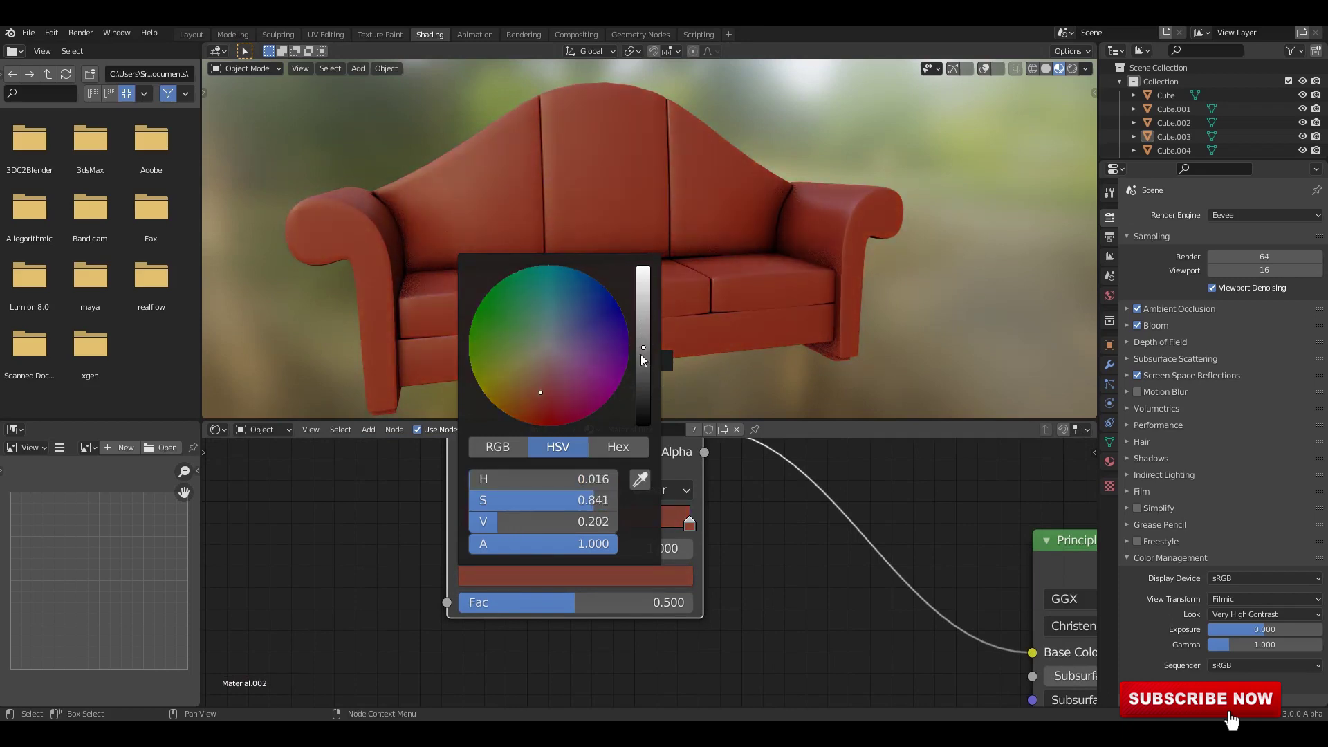
Raise the material preview's environment lighting strength to 2.000.
middle_click_drag(719, 325, 768, 311)
left_click(1085, 69)
left_click_drag(1072, 234, 1143, 233)
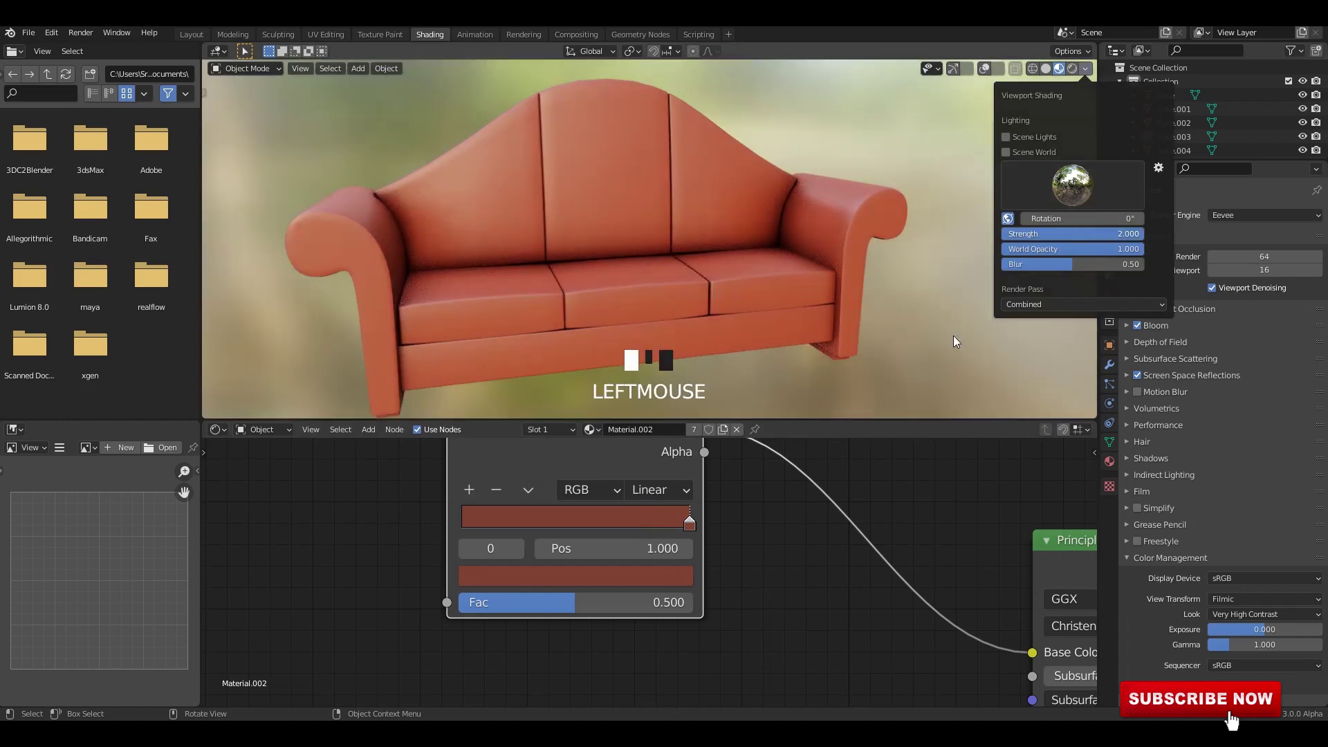
Shift the ColorRamp stop's colour from brick to a deeper crimson red and save the file.
left_click(687, 523)
left_click(648, 590)
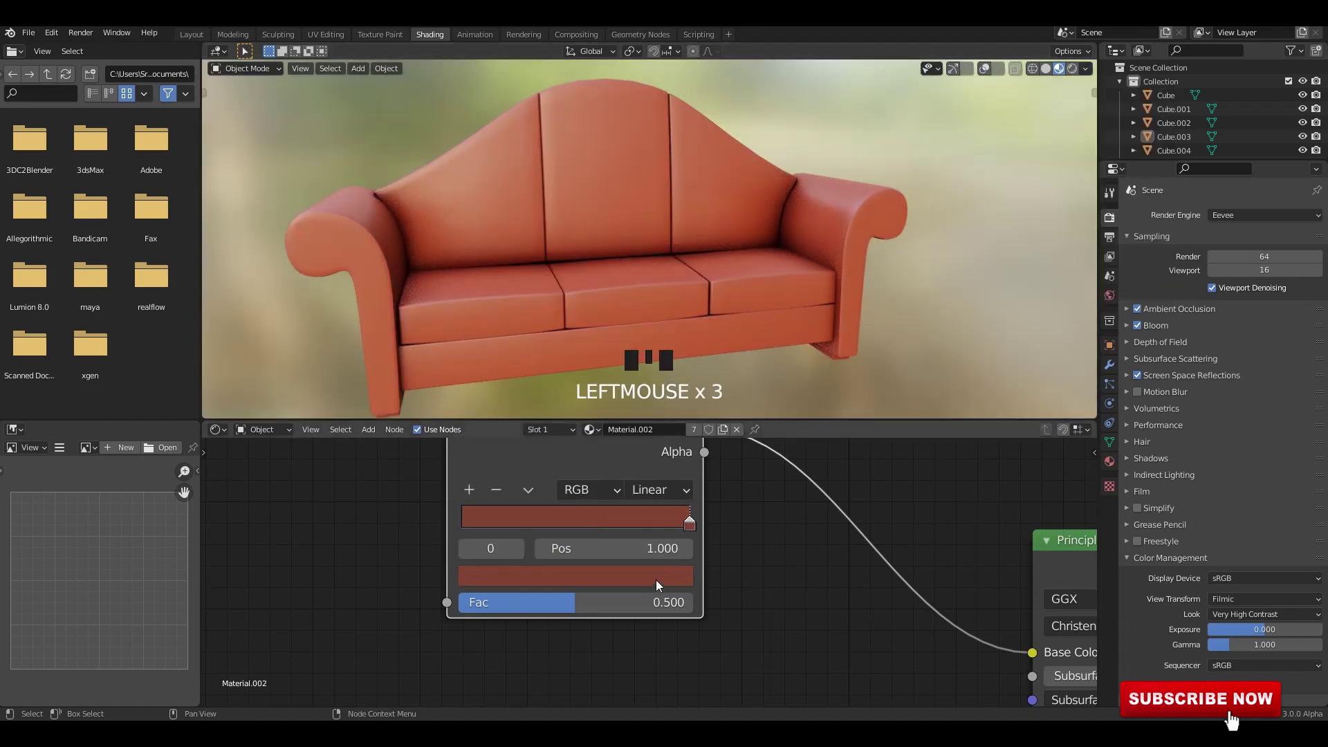
left_click(656, 579)
left_click(547, 399)
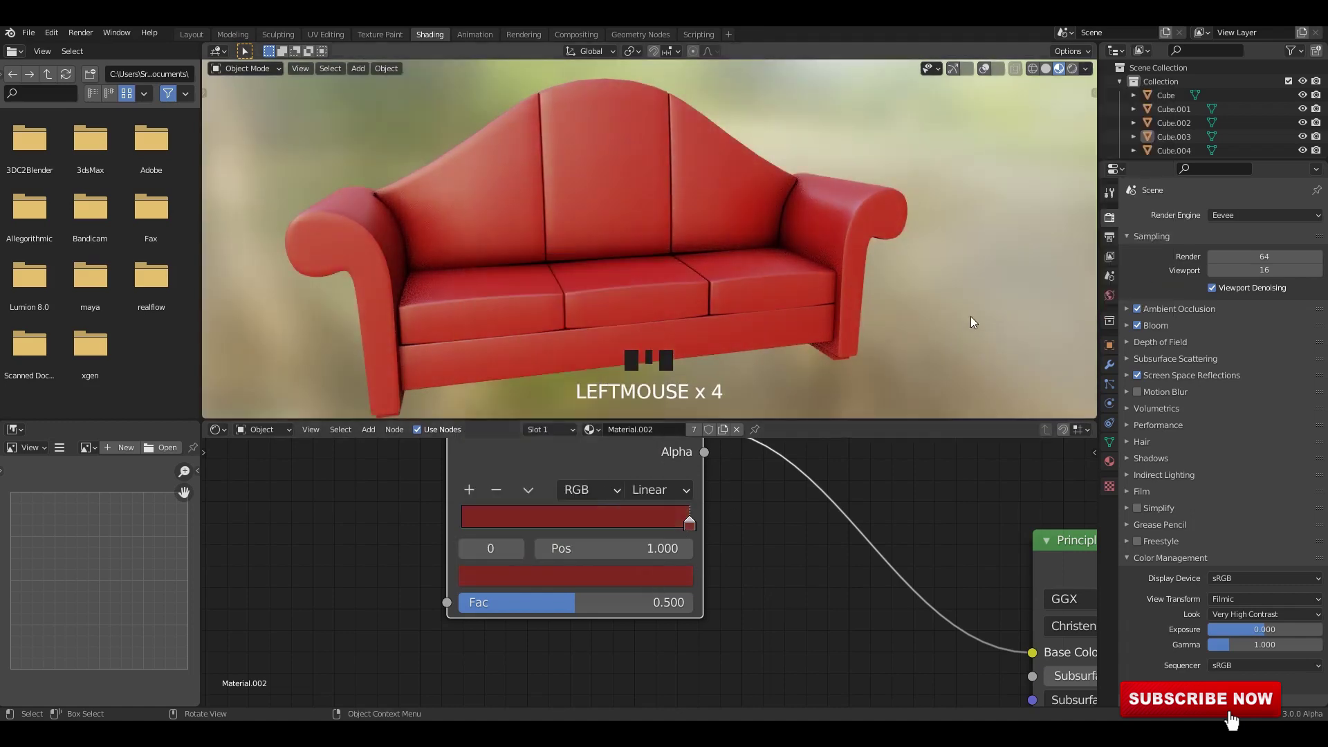
middle_click_drag(970, 317, 765, 201)
scroll(725, 258, "down", 2)
key("ctrl+s")
Mix the ColorRamp and Noise Texture outputs into Base Color with the blend mode Multiply, and save the file.
scroll(711, 563, "down", 3)
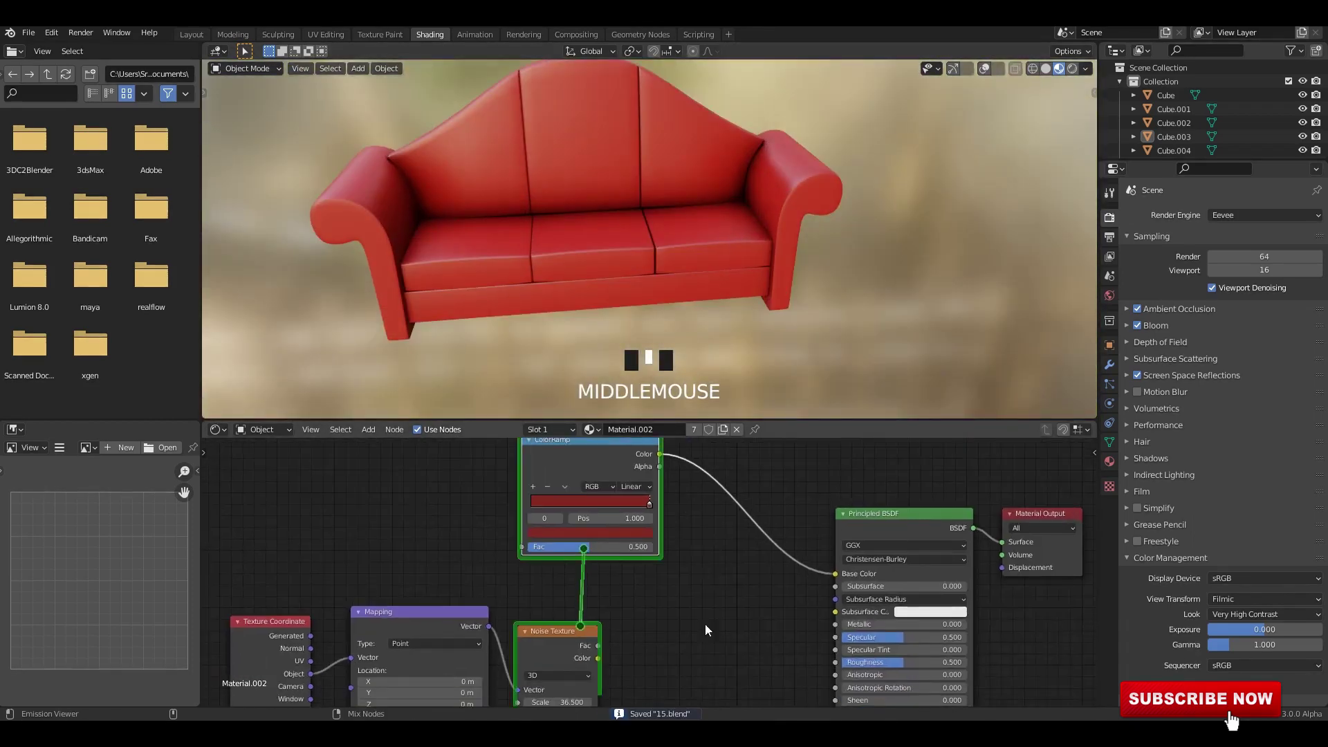
right_click_drag(704, 624, 692, 567, "ctrl+shift")
scroll(692, 567, "up", 1)
left_click(709, 563)
left_click(741, 591)
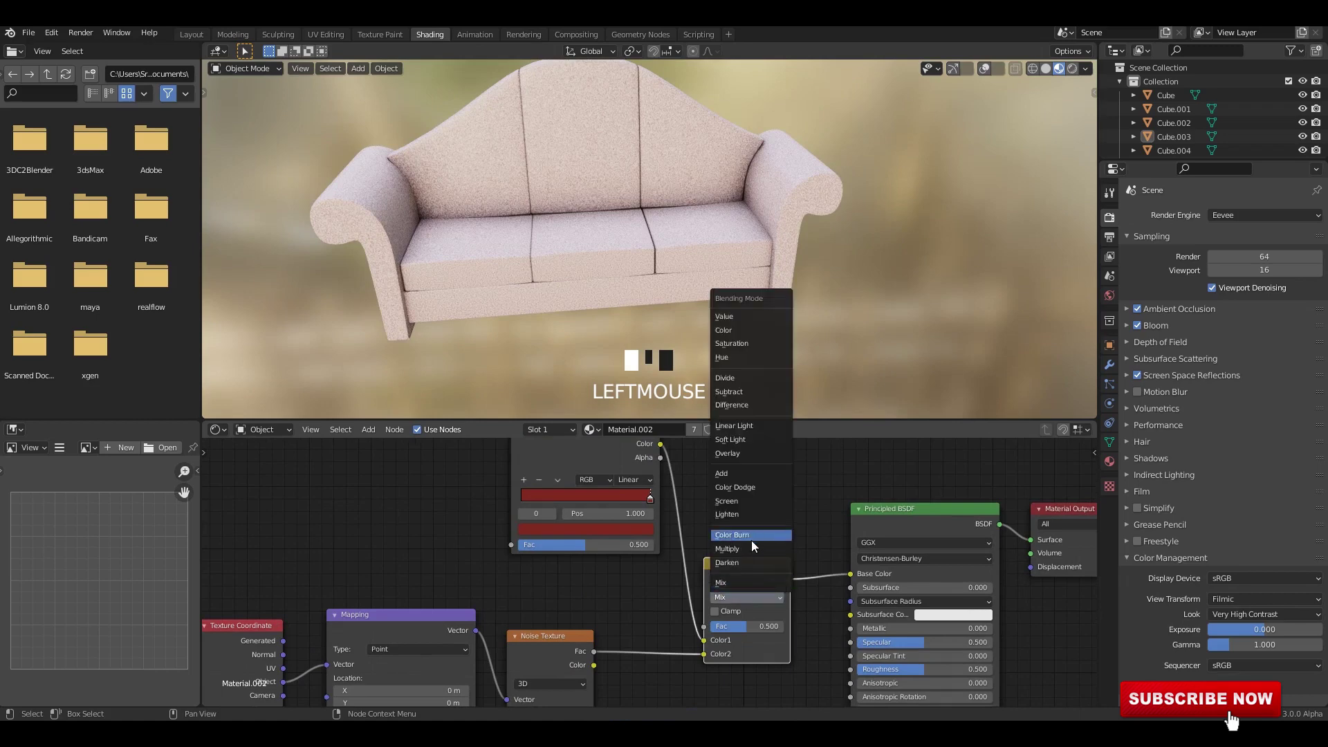
left_click(752, 548)
scroll(761, 562, "up", 4)
middle_click_drag(801, 570, 734, 513)
key("ctrl+s")
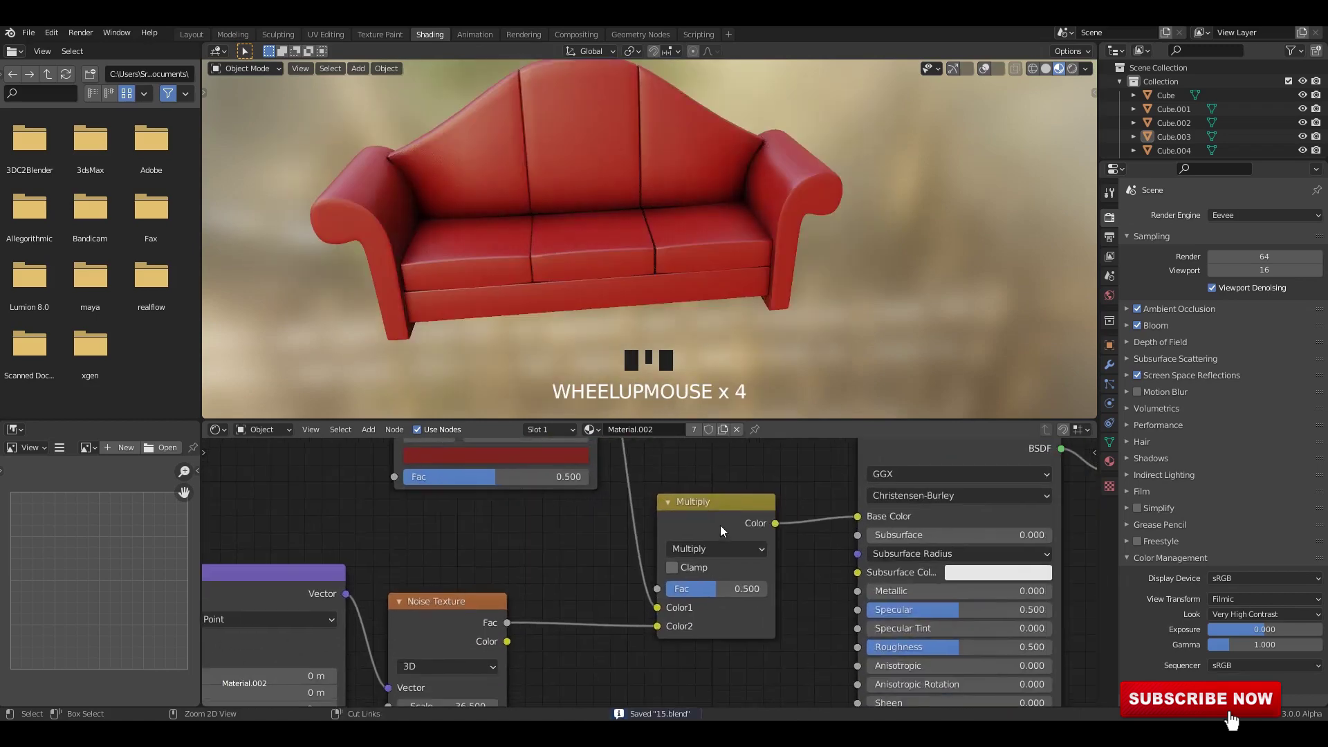
Set the Multiply node's Fac to 1.000 and save the file.
left_click_drag(720, 525, 774, 535)
middle_click_drag(720, 166, 597, 227)
left_click(734, 222)
key("ctrl+s")
Set the Noise Texture's Scale to 42.2 and check the grain on the sofa.
middle_click_drag(514, 586, 672, 482)
scroll(610, 609, "up", 5)
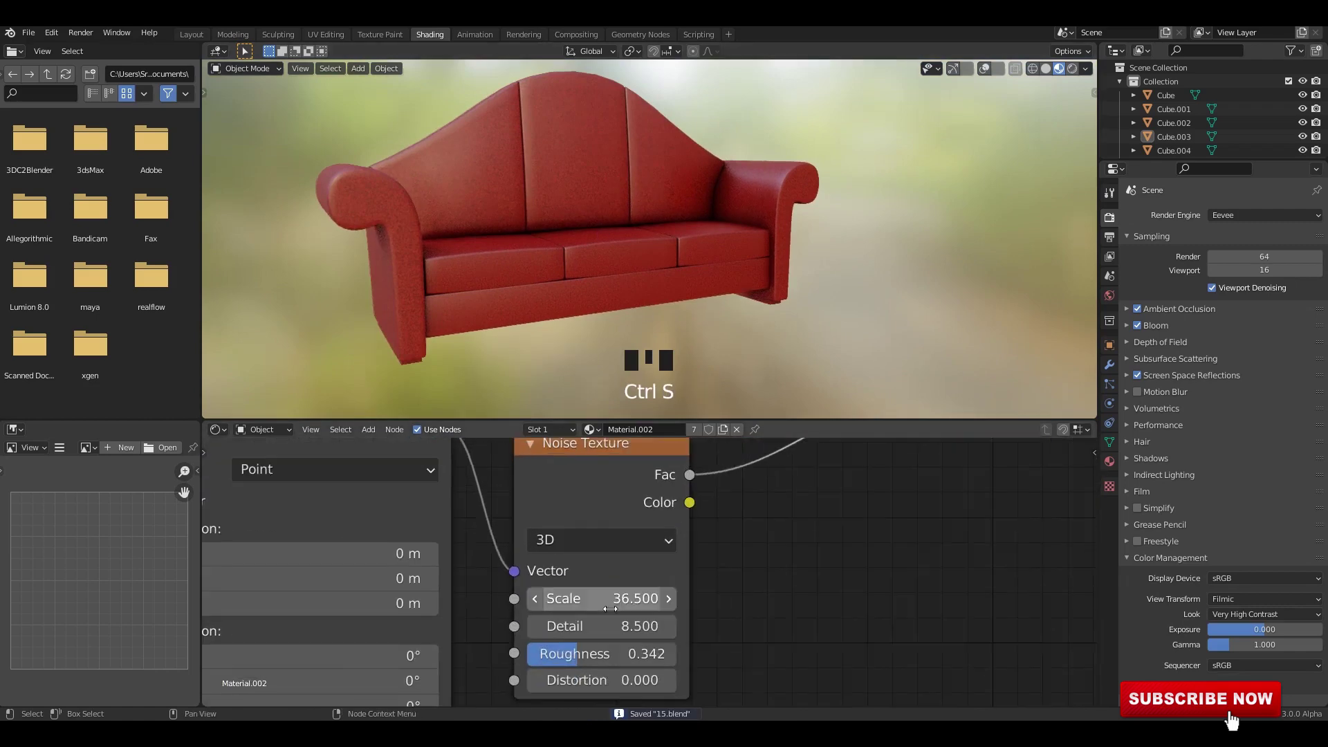
left_click_drag(610, 600, 624, 600)
scroll(584, 230, "up", 2)
middle_click_drag(584, 230, 537, 237)
scroll(879, 548, "down", 3)
Add a Bump node and feed the Noise Texture's Fac output into its Height input.
middle_click_drag(879, 548, 770, 550)
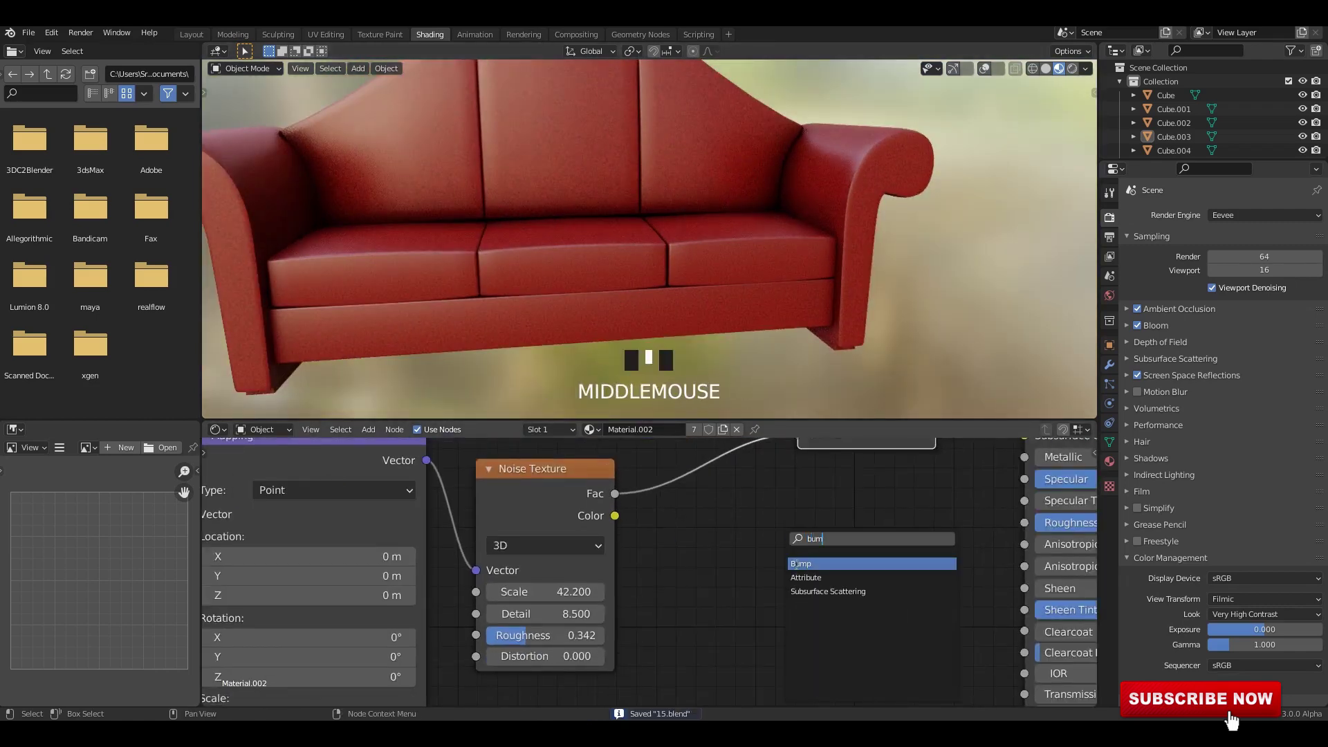
left_click(797, 564)
left_click(812, 597)
middle_click_drag(812, 597, 806, 575)
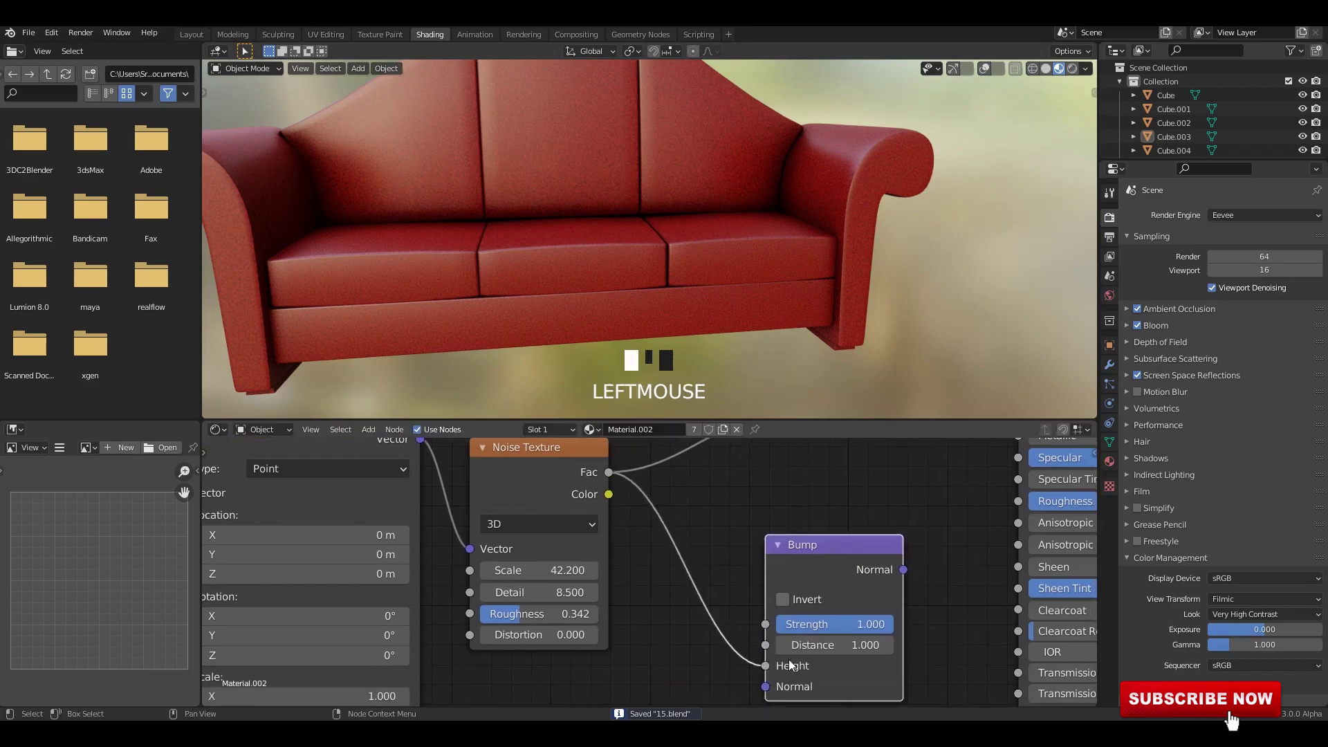
Connect the Bump node's Normal output to the Principled BSDF's Normal input and save the file.
middle_click_drag(793, 665, 685, 494)
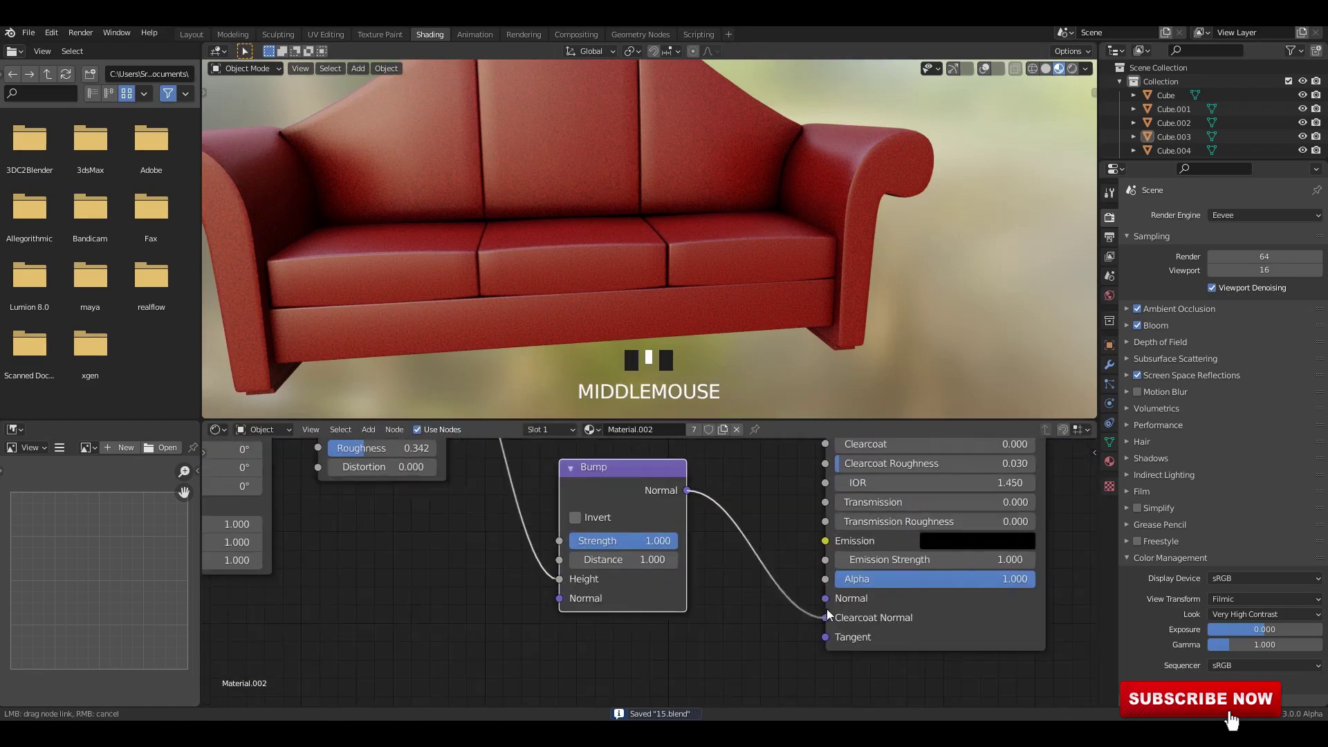
left_click_drag(828, 615, 828, 606)
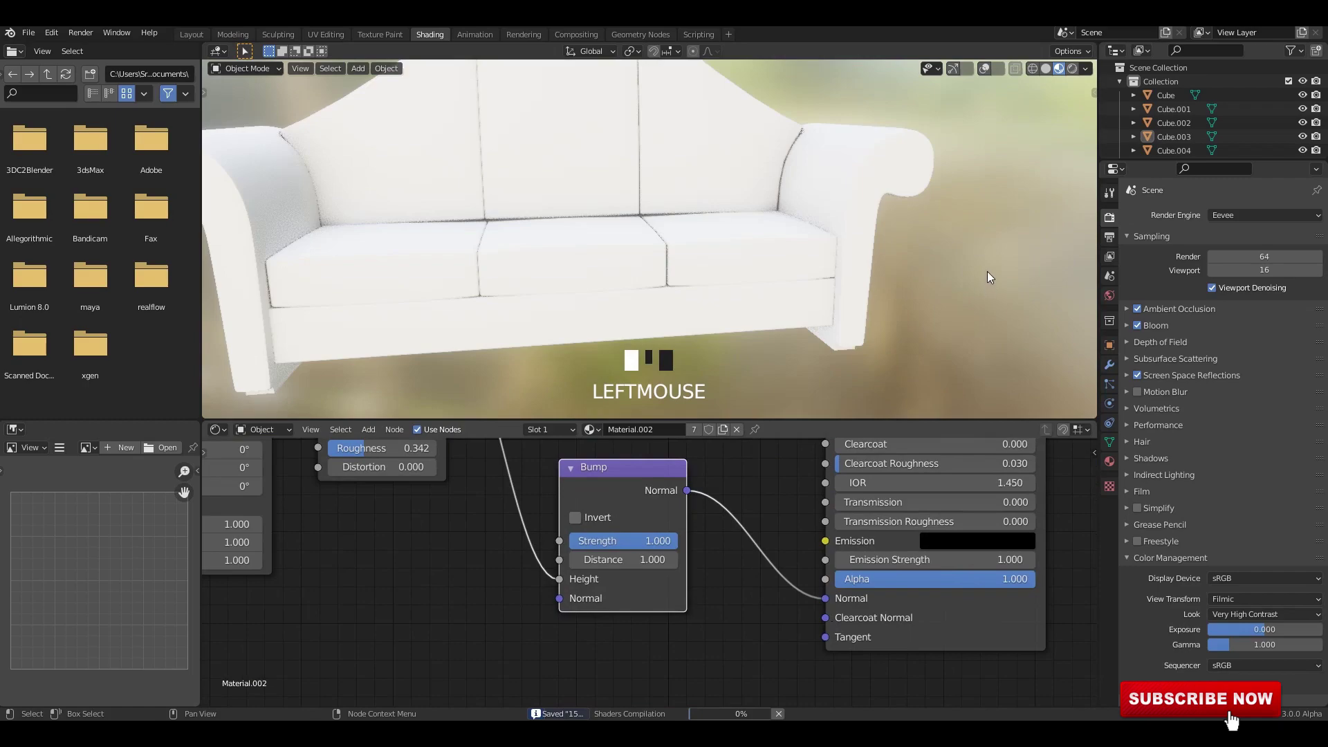
middle_click_drag(815, 270, 634, 234)
scroll(691, 229, "up", 5)
key("ctrl+s")
Set the Bump node's Strength to 0.1.
middle_click_drag(739, 226, 685, 360, "shift")
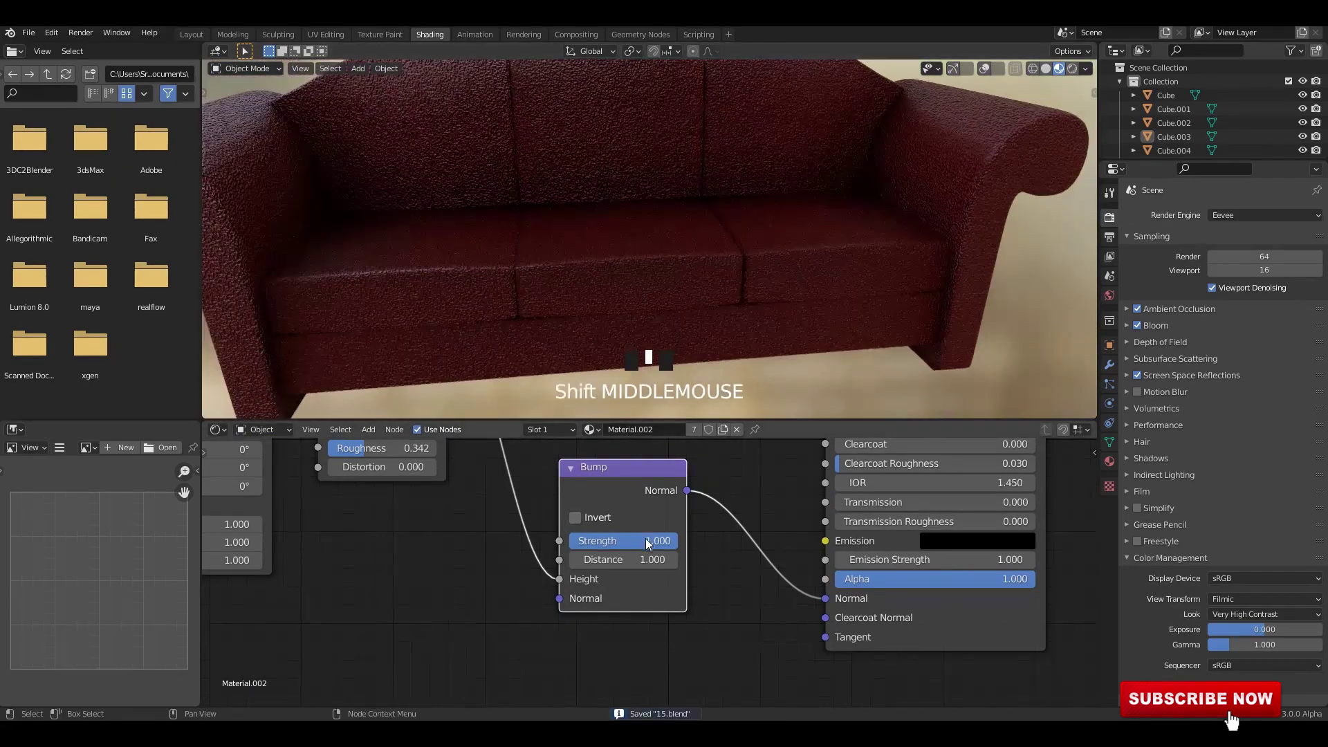
type("0.1")
left_click(717, 416)
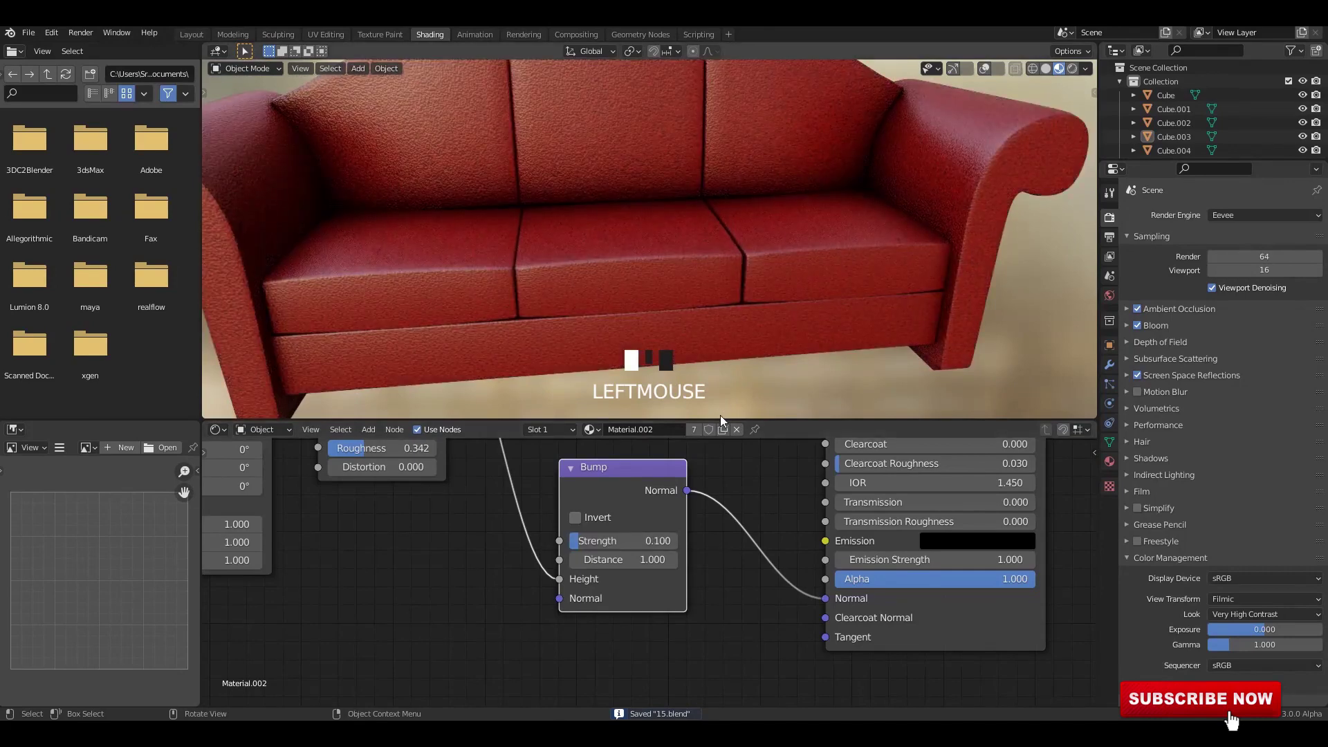
Set the Noise Texture's Scale to 60.8 for a finer grain and save the file.
scroll(912, 202, "down", 3)
middle_click_drag(912, 202, 786, 246)
scroll(784, 276, "up", 2)
scroll(545, 550, "up", 2)
scroll(544, 550, "up", 1)
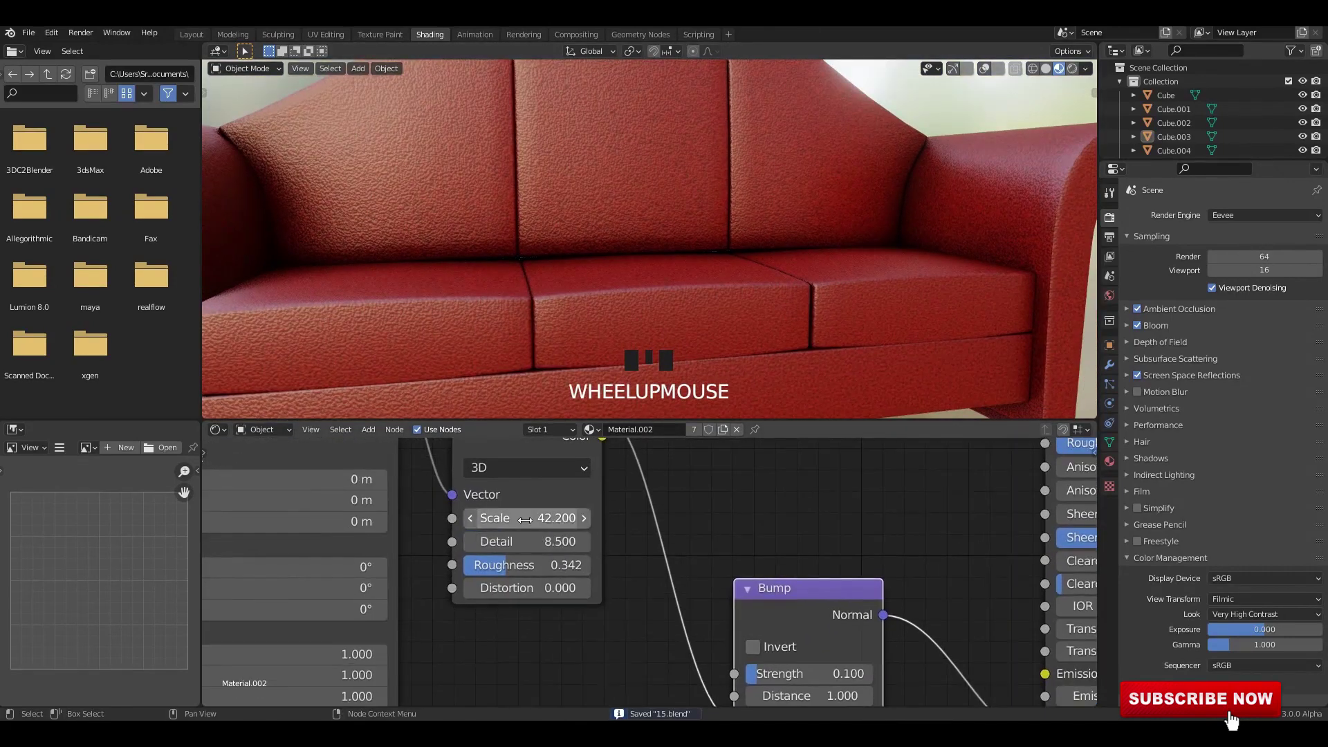
left_click_drag(526, 518, 557, 518)
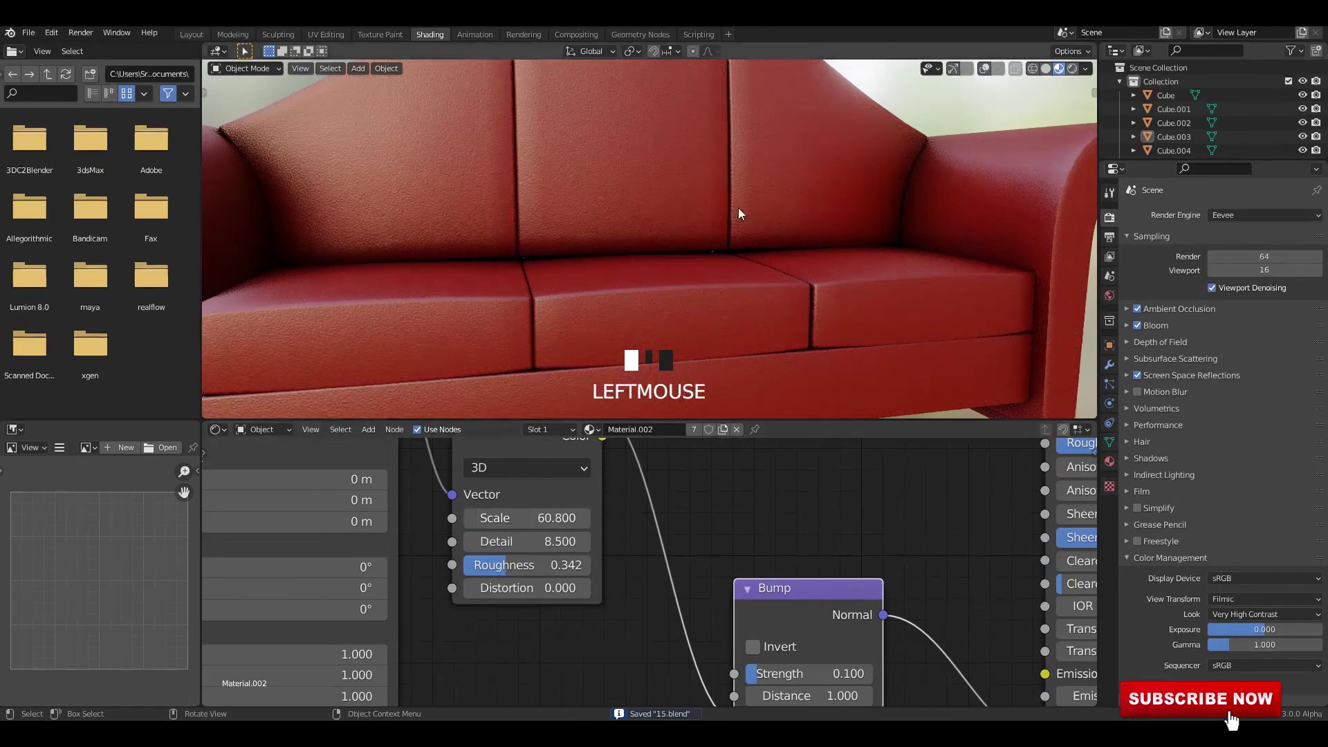
scroll(880, 122, "down", 3)
mouse_move(880, 121)
middle_mouse_down()
mouse_move(757, 202)
mouse_move(744, 173)
mouse_move(694, 213)
mouse_move(691, 195)
middle_mouse_up()
key("ctrl+s")
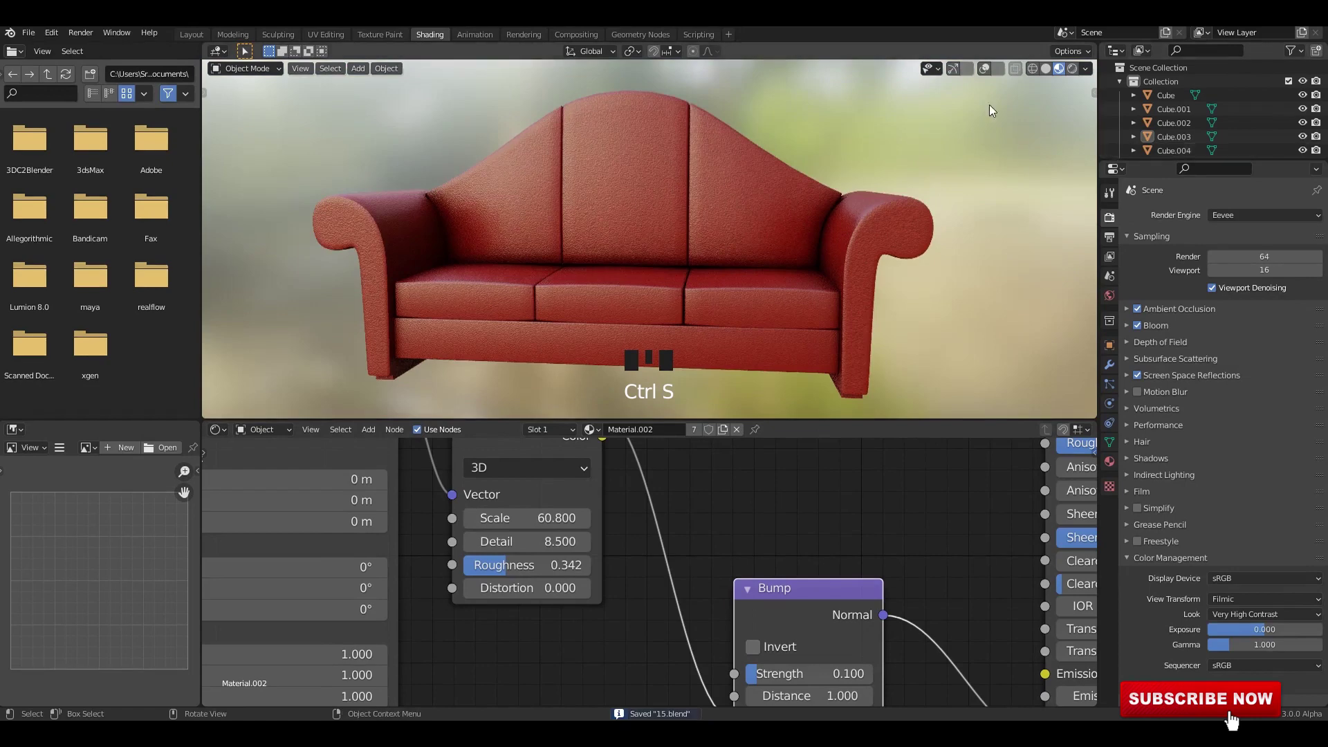
Change the ColorRamp stop's colour to a burnt orange and save the file.
middle_click_drag(523, 104, 690, 220)
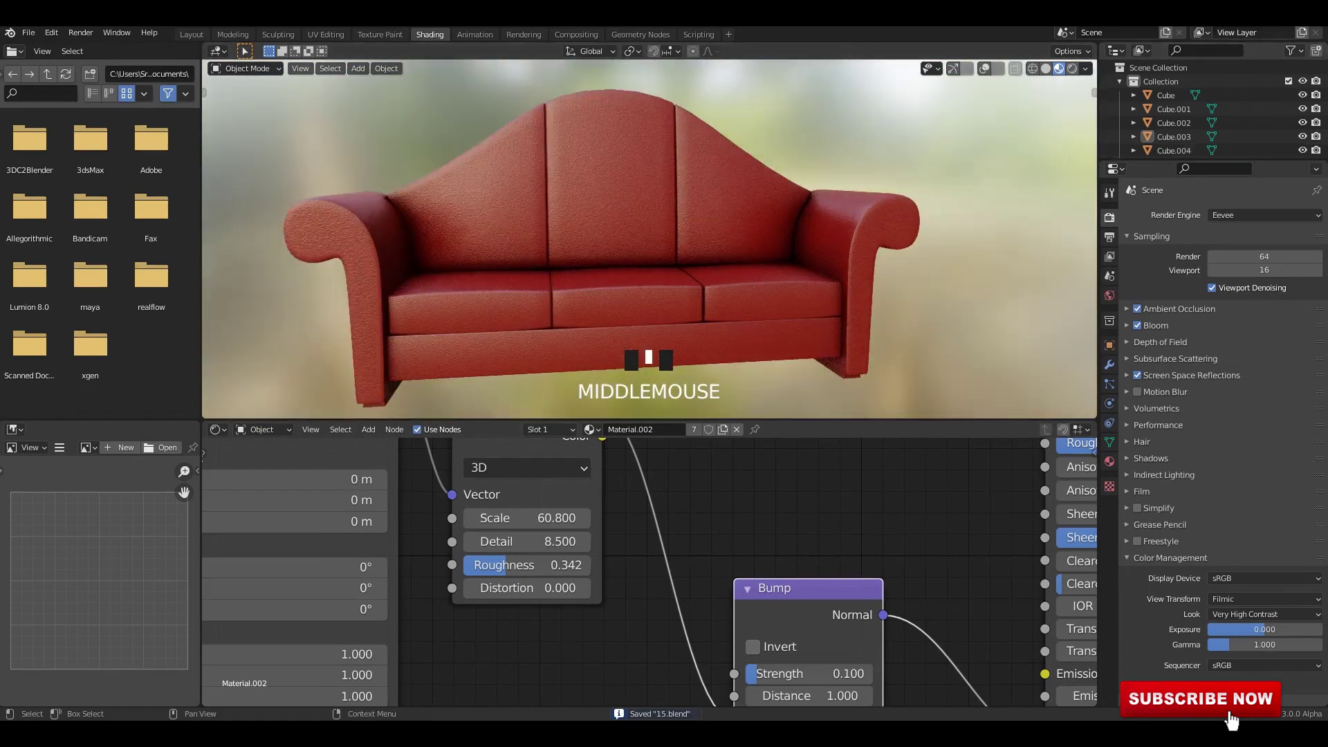
middle_click_drag(591, 220, 665, 256)
scroll(841, 534, "down", 8)
middle_click_drag(795, 538, 753, 636)
scroll(666, 478, "up", 3)
middle_click_drag(665, 479, 754, 557)
scroll(707, 537, "up", 7)
left_click(754, 574)
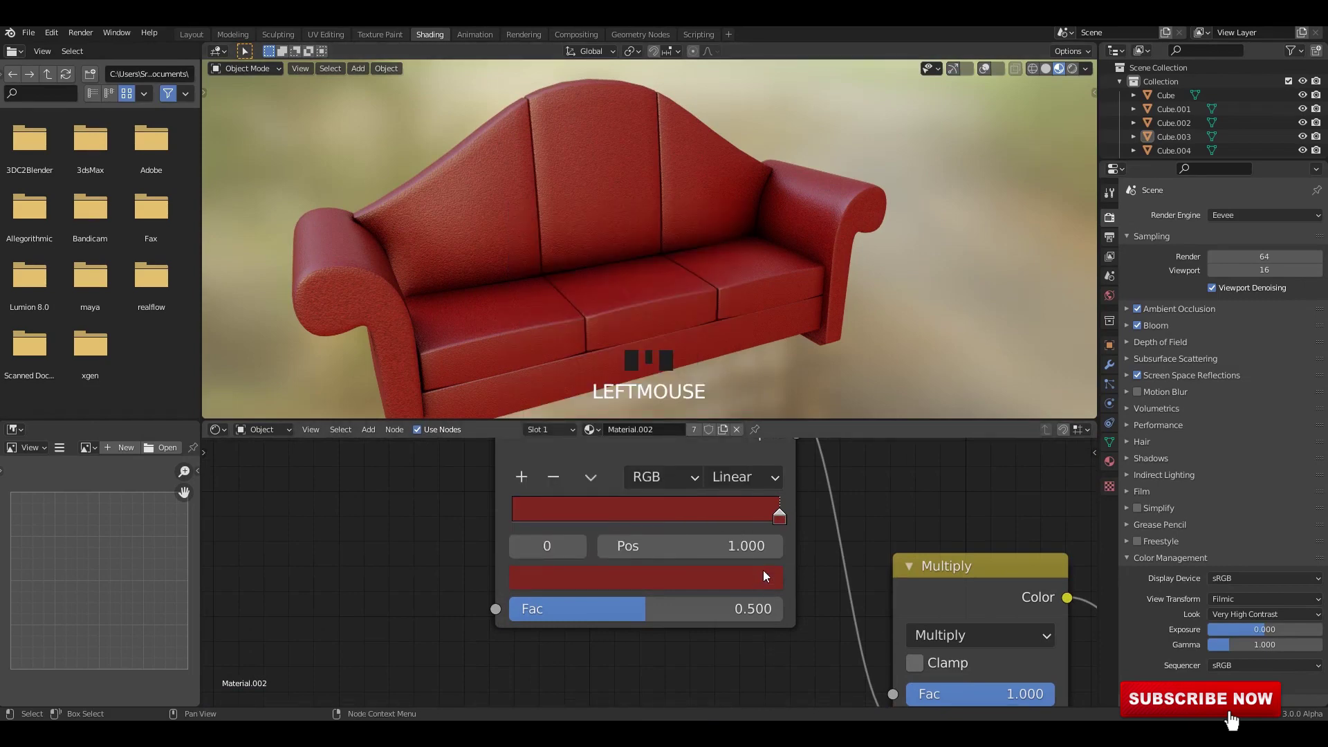
left_click(762, 574)
left_click_drag(724, 309, 725, 289)
left_click_drag(606, 370, 591, 390)
scroll(732, 285, "up", 3)
mouse_move(816, 275)
middle_mouse_down()
mouse_move(731, 285)
mouse_move(752, 272)
mouse_move(829, 324)
middle_mouse_up()
key("ctrl+s")
Inspect the underside of the armrest's foot and turn the viewport overlays and gizmos back on.
scroll(811, 571, "down", 1)
scroll(791, 309, "down", 4)
scroll(814, 563, "down", 2)
middle_click_drag(827, 558, 811, 474)
mouse_move(743, 300)
middle_mouse_down()
mouse_move(756, 276)
mouse_move(765, 288)
mouse_move(798, 259)
mouse_move(695, 256)
mouse_move(664, 337)
mouse_move(761, 304)
middle_mouse_up()
key("Tab")
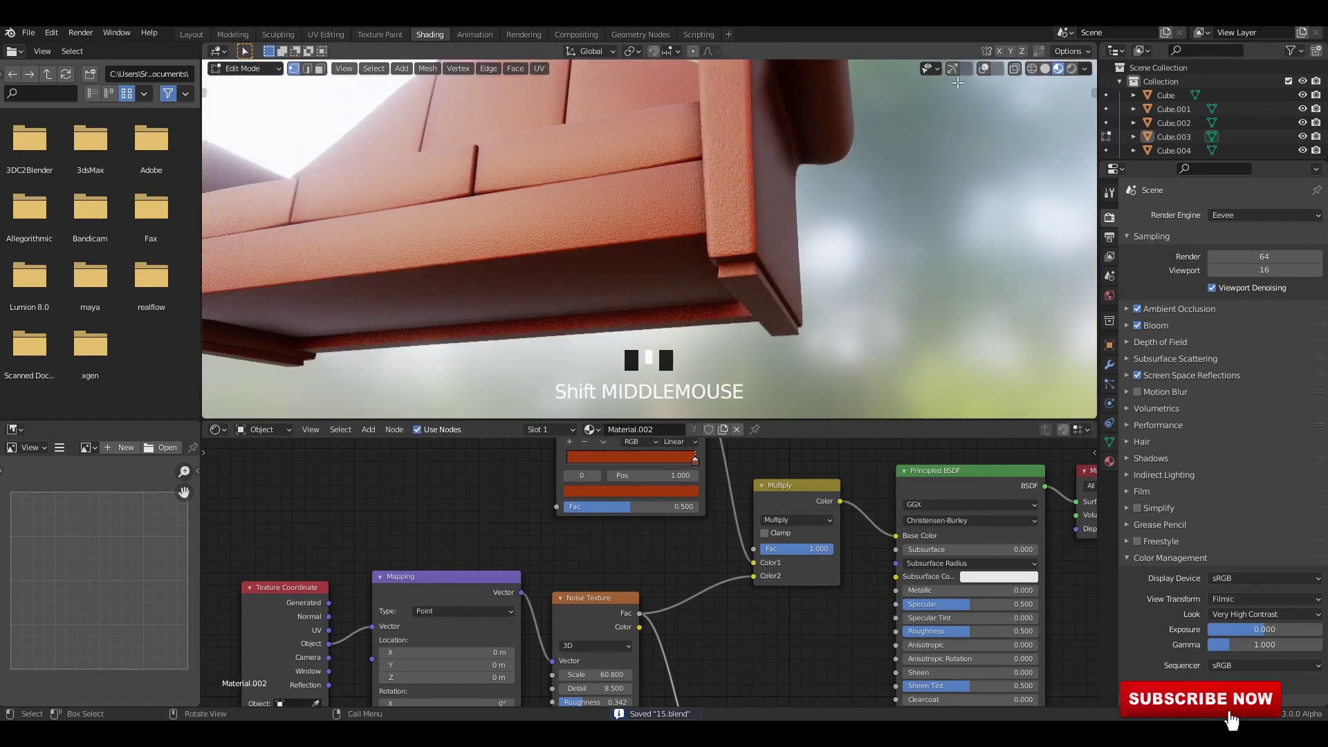
left_click(980, 69)
key("Tab")
Select the armrest's foot geometry, assign it a new material in a second material slot, and save the file.
middle_click_drag(730, 228, 445, 179)
left_click(740, 246)
key("Tab")
middle_click_drag(844, 198, 809, 221)
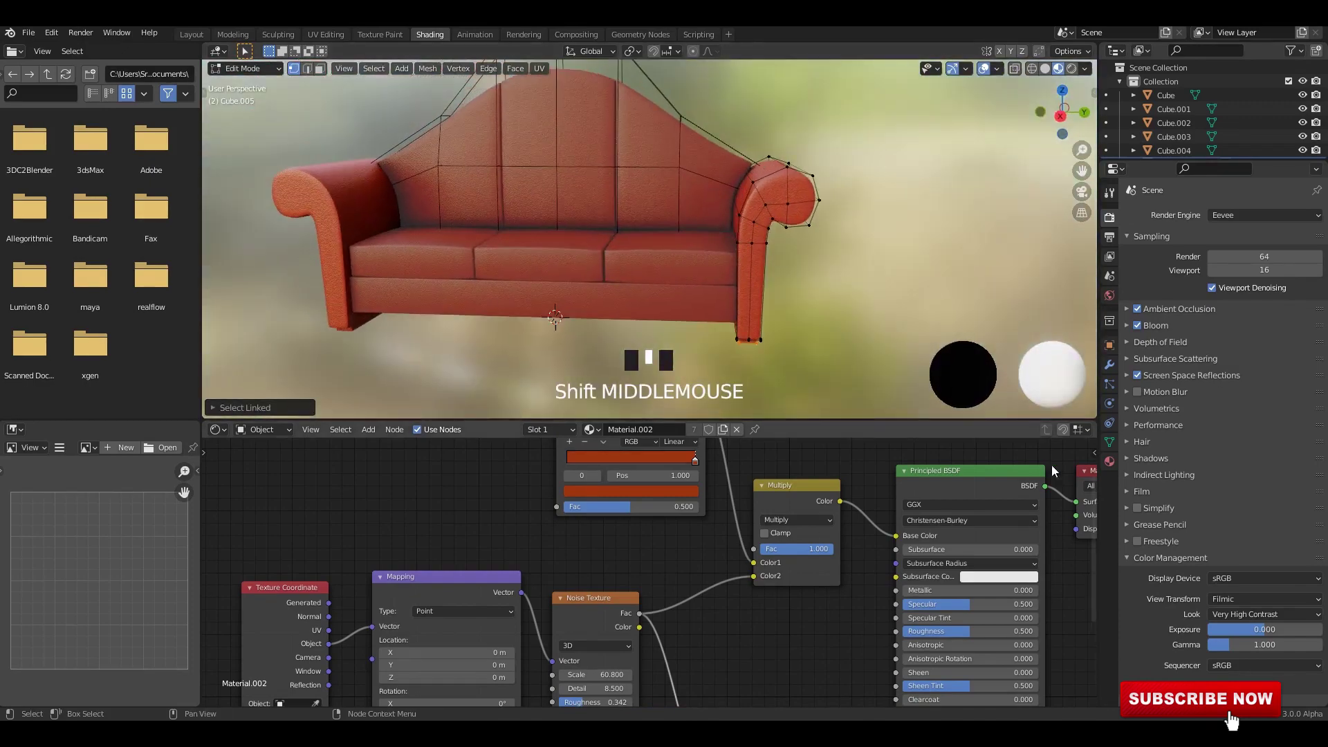
left_click(1110, 460)
left_click(1316, 215)
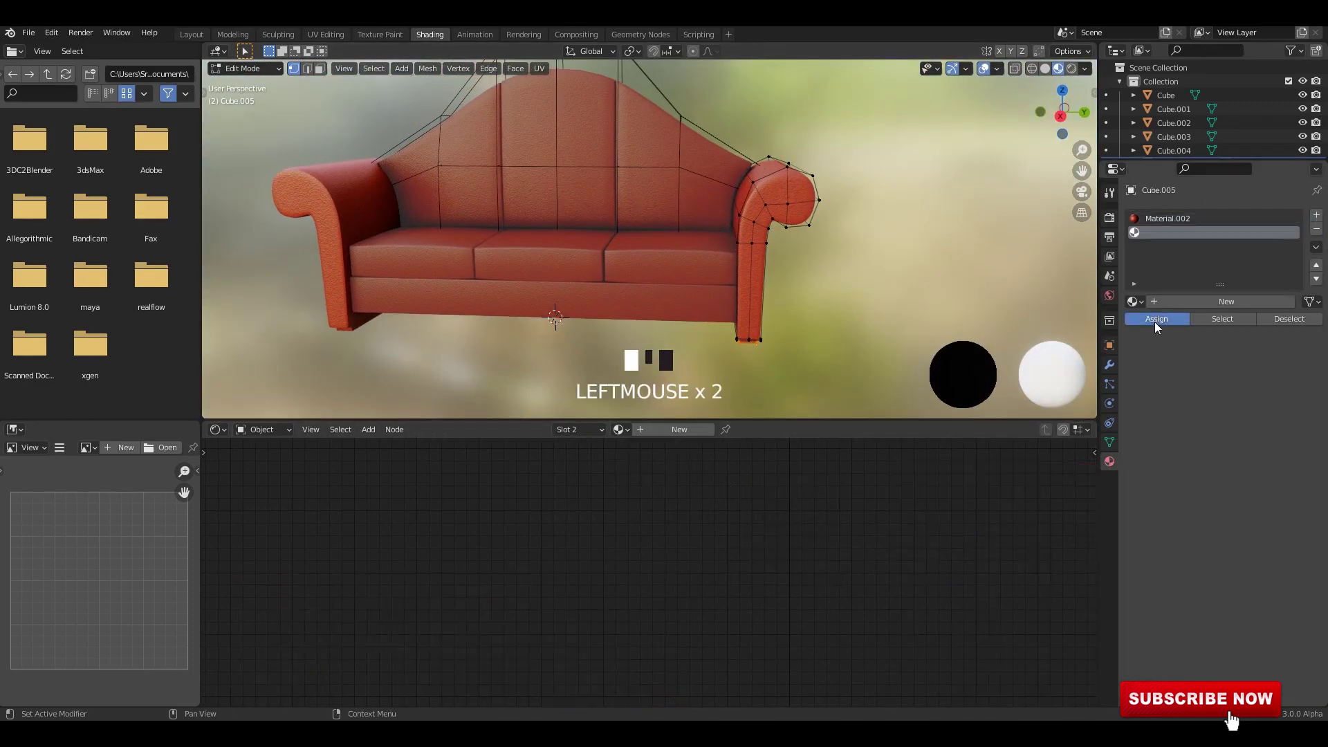
left_click(1226, 301)
left_click(1157, 318)
key("Tab")
middle_click_drag(843, 289, 755, 265)
key("ctrl+s")
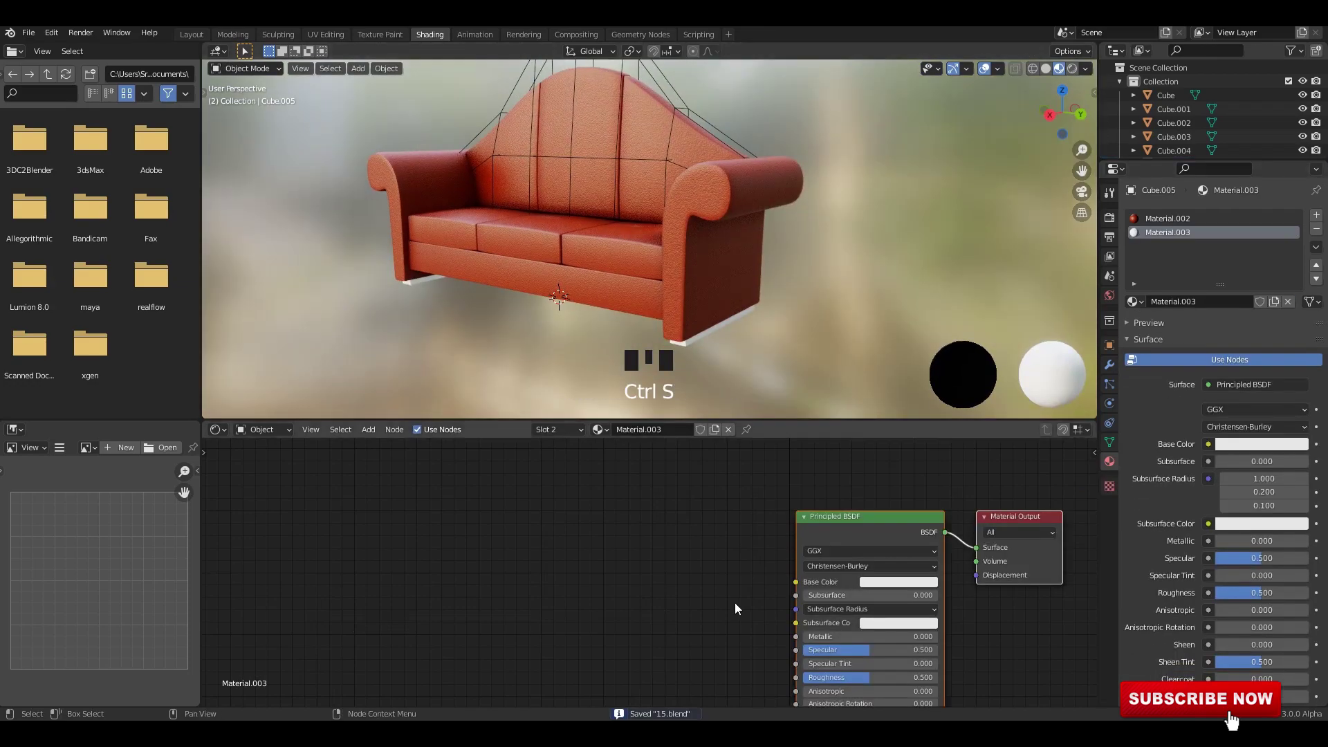
Set the foot material's base colour to a dark orange-brown.
scroll(735, 603, "down", 1)
middle_click_drag(734, 603, 637, 561)
middle_click_drag(710, 340, 702, 308)
scroll(701, 308, "up", 2)
mouse_move(702, 308)
middle_mouse_down("shift")
mouse_move(684, 326)
mouse_move(689, 304)
middle_mouse_up("shift")
scroll(683, 326, "up", 2)
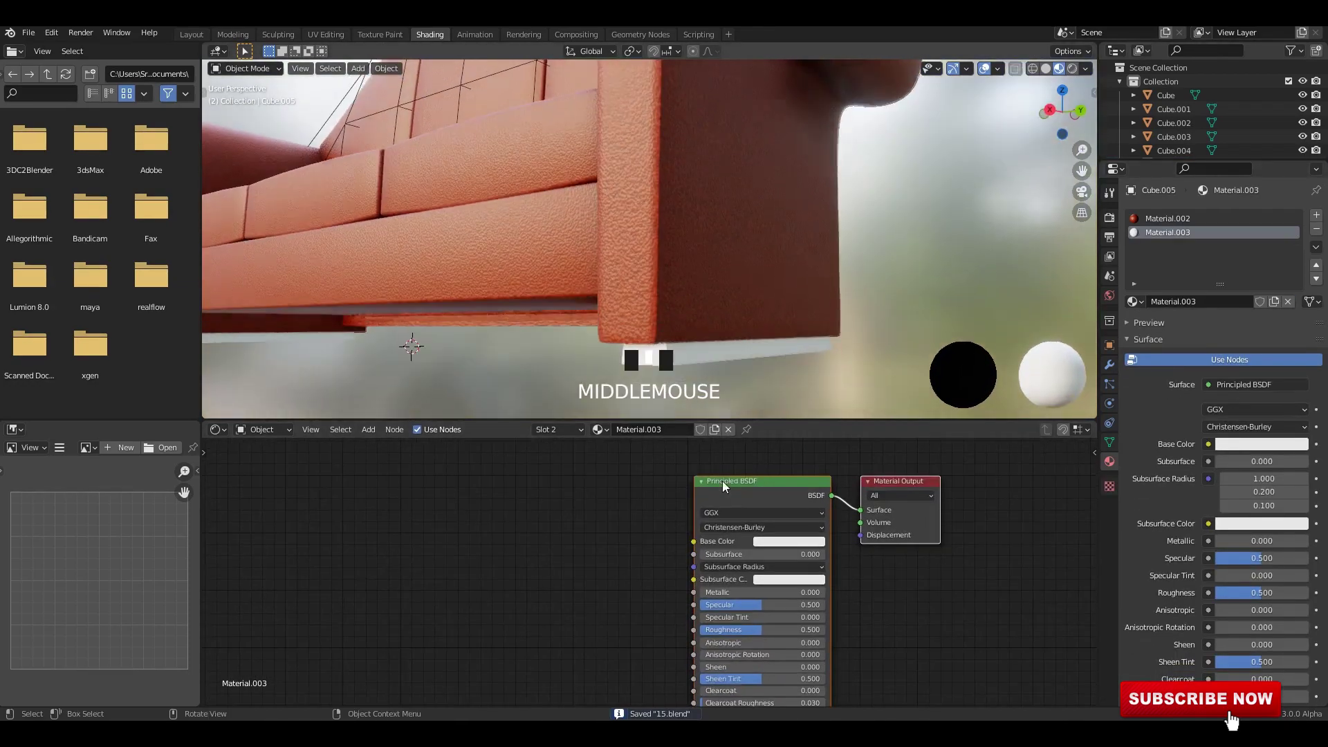
left_click(782, 541)
left_click(787, 440)
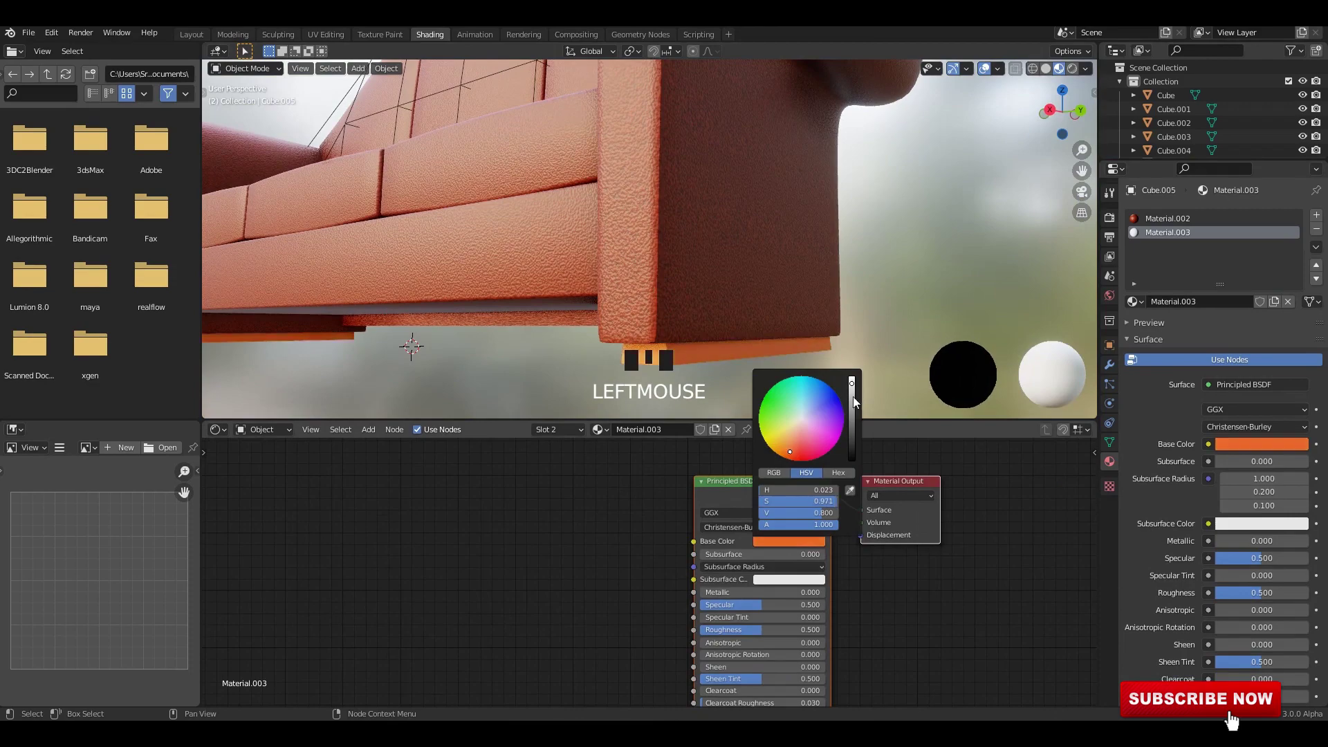
left_click_drag(855, 401, 851, 433)
middle_click_drag(849, 291, 846, 226, "shift")
scroll(759, 306, "up", 2)
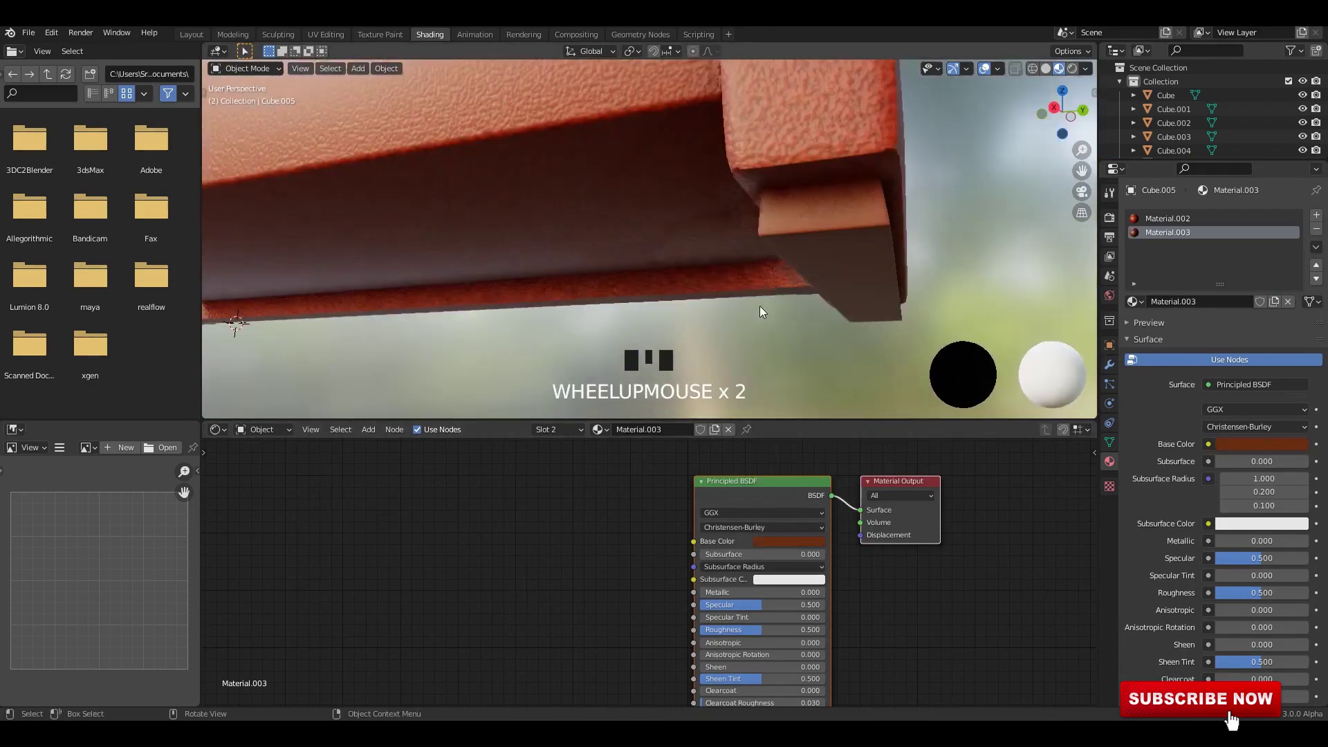
Darken the foot material's base colour to a near-black brown with a value of 0.005 and save the file.
middle_click_drag(758, 301, 765, 325, "shift")
left_click(778, 539)
left_click_drag(844, 433, 848, 457)
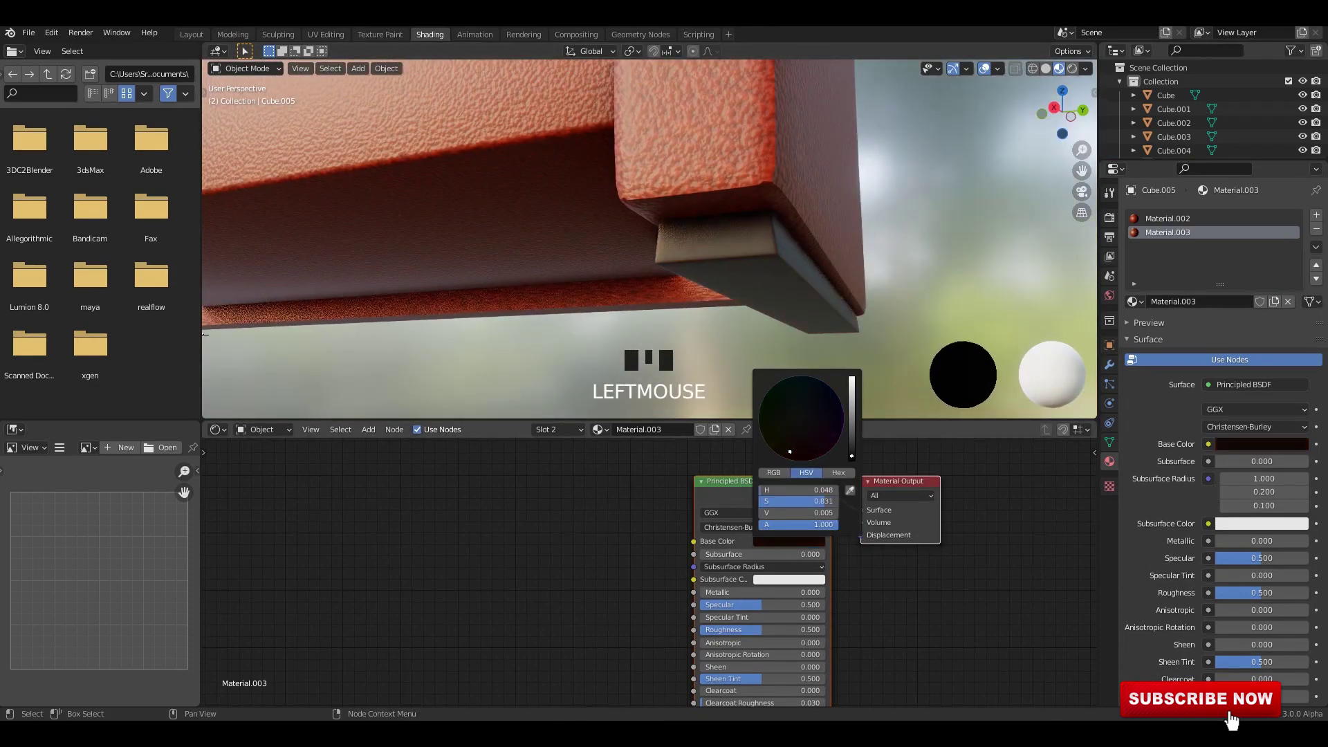
left_click(952, 216)
scroll(831, 238, "down", 5)
middle_click_drag(674, 234, 639, 224)
scroll(745, 259, "down", 4)
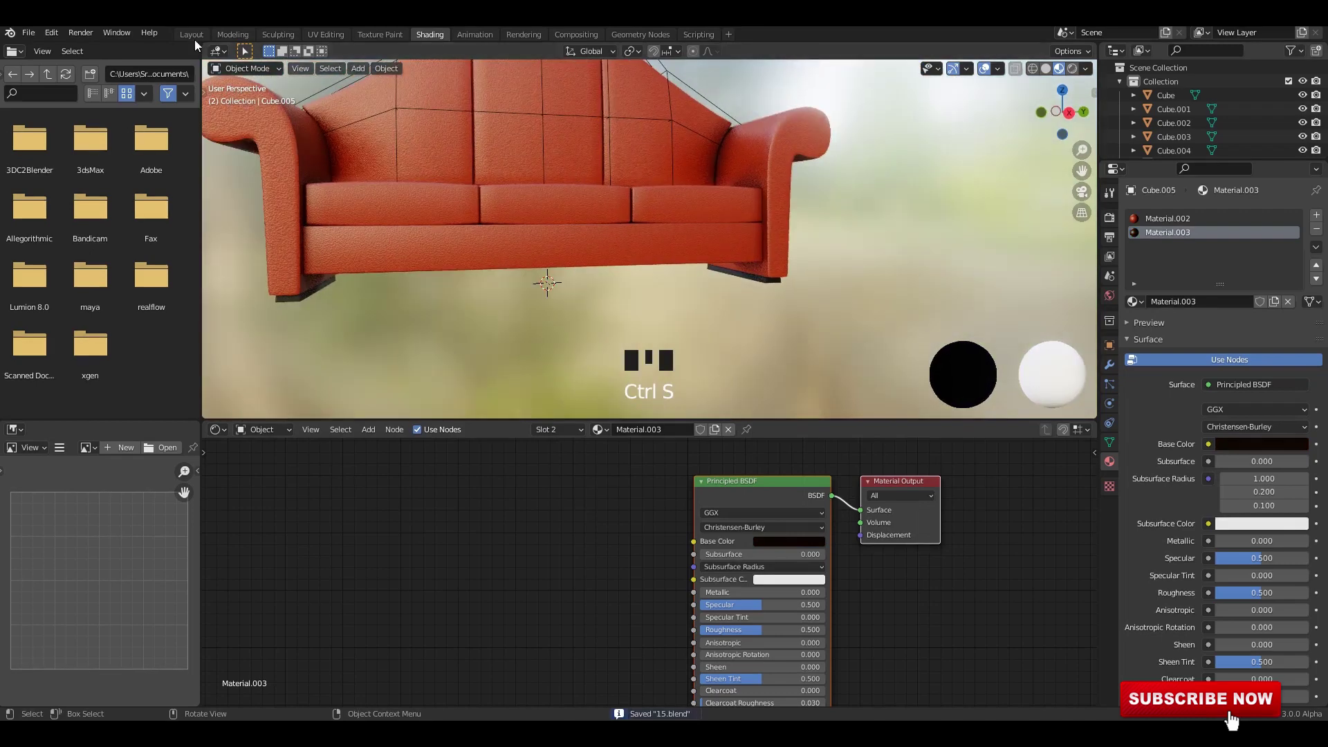
Switch to the Layout workspace, show the sofa in material preview and set the studio light strength to 3.000.
left_click(193, 36)
left_click(1059, 69)
middle_click_drag(849, 222, 812, 195)
key("ctrl+s")
left_click(1085, 68)
left_click_drag(1075, 235, 1111, 238)
key("Return")
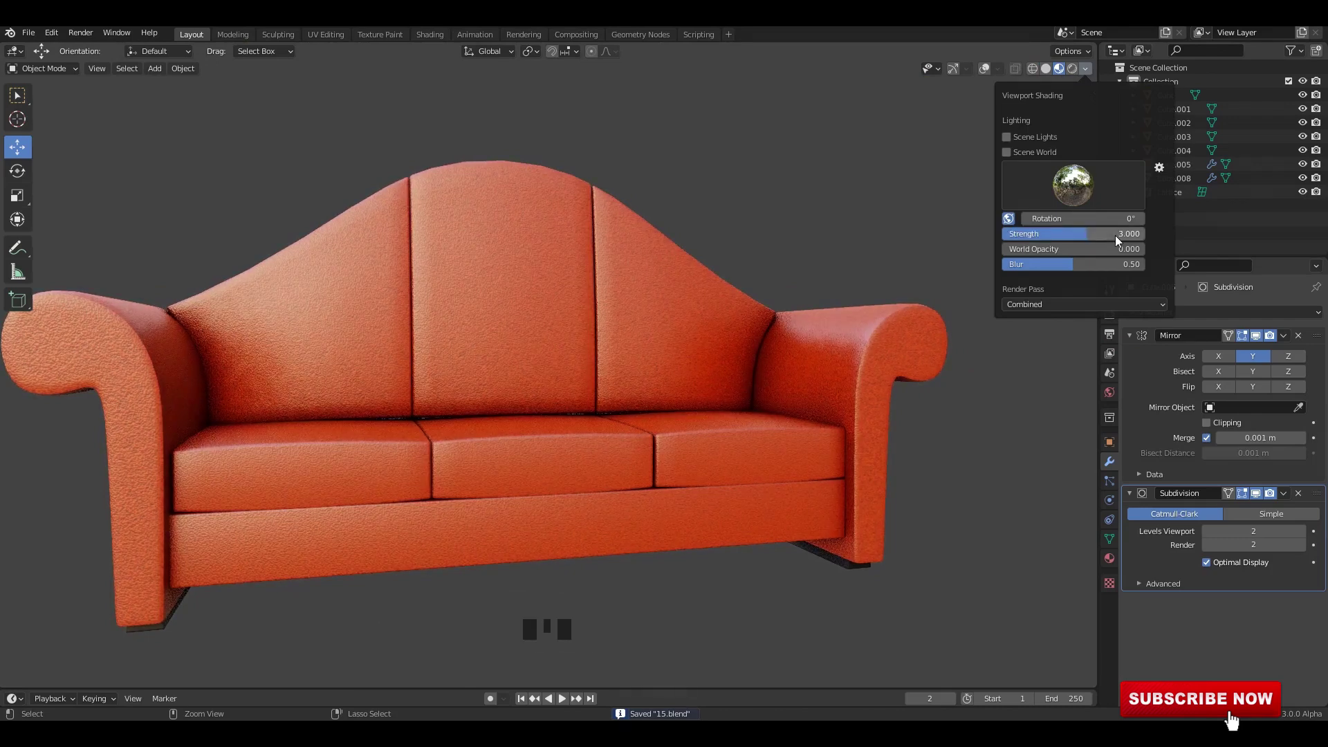
Compare the sofa in solid and material preview shading, saving the file.
scroll(623, 391, "down", 4)
middle_click_drag(602, 388, 709, 320)
key("ctrl+s")
left_click(1047, 70)
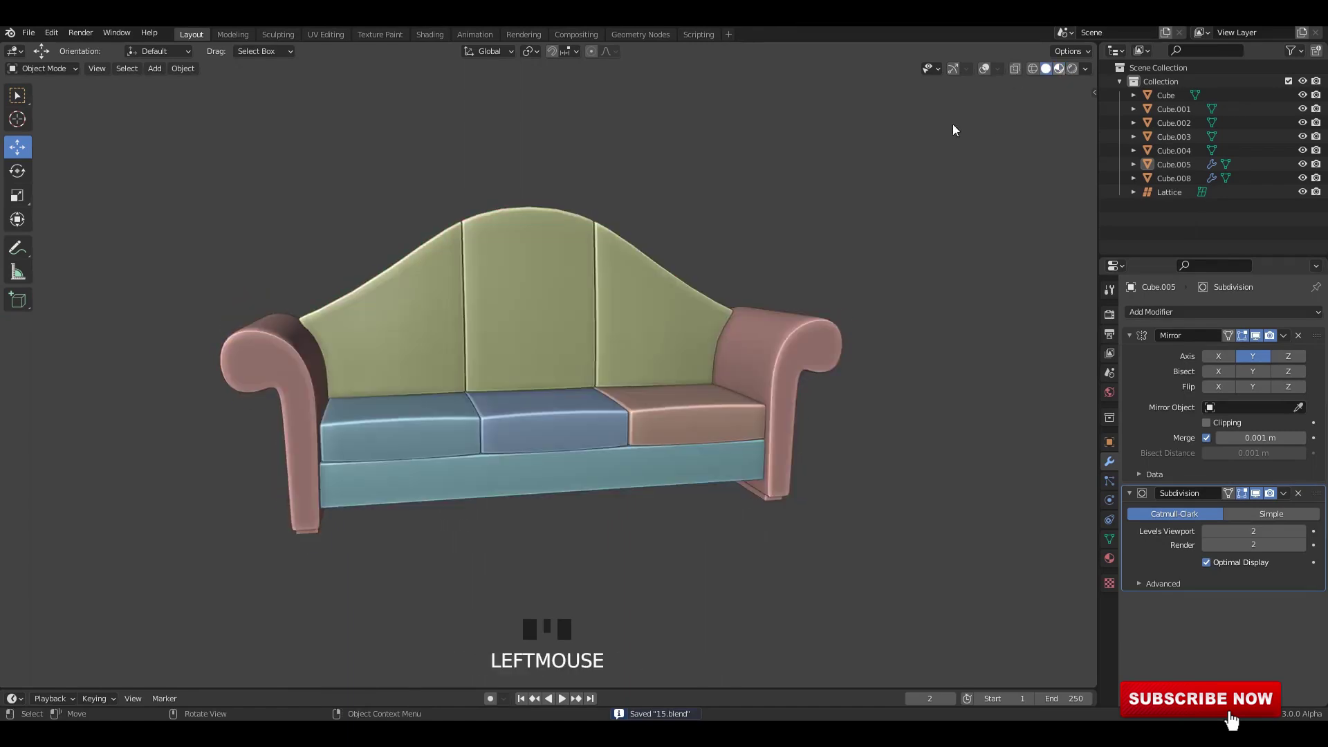
left_click(1059, 69)
mouse_move(837, 166)
middle_mouse_down()
mouse_move(766, 180)
mouse_move(816, 199)
middle_mouse_up()
scroll(775, 236, "up", 1)
mouse_move(757, 249)
middle_mouse_down("shift")
mouse_move(773, 241)
mouse_move(690, 275)
mouse_move(719, 284)
middle_mouse_up("shift")
key("ctrl+s")
Preview the sofa under several built-in lighting environments, return to the original forest environment and save the file.
left_click(1085, 69)
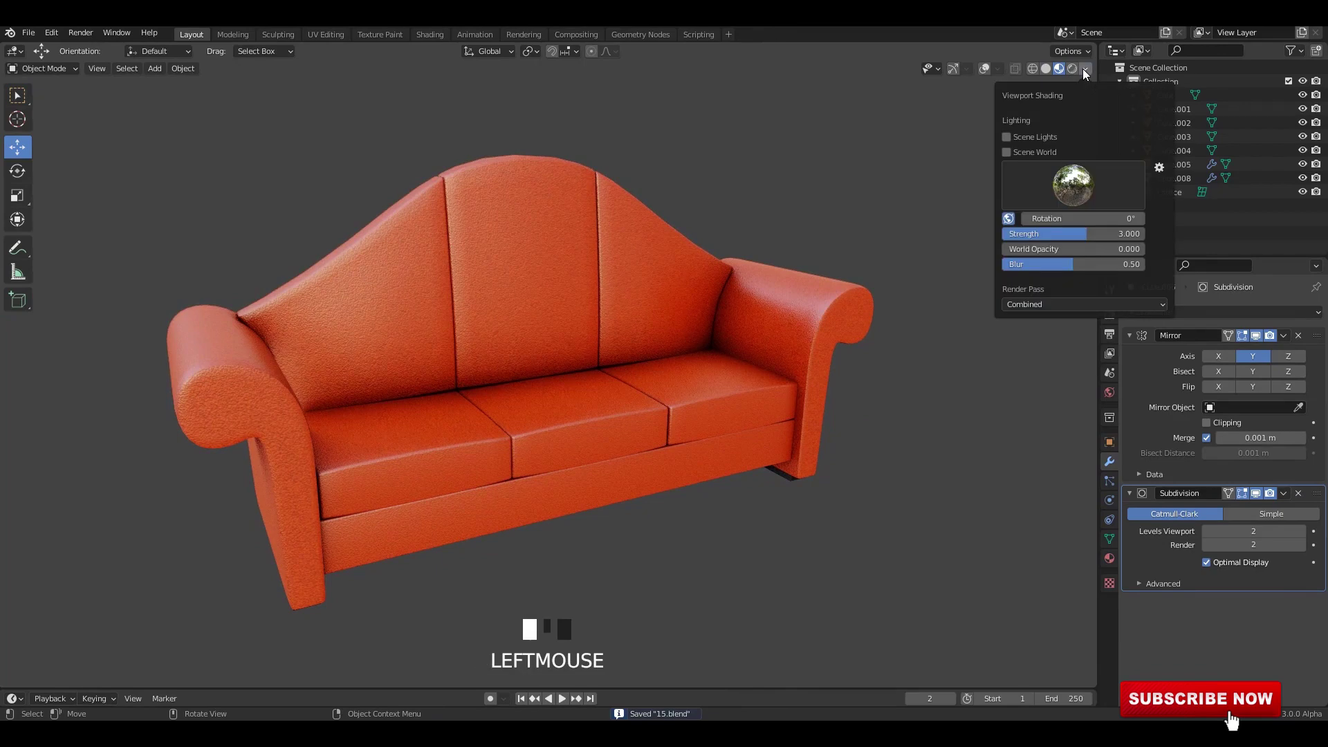
left_click(1071, 196)
left_click(957, 235)
left_click(1072, 190)
left_click(1080, 234)
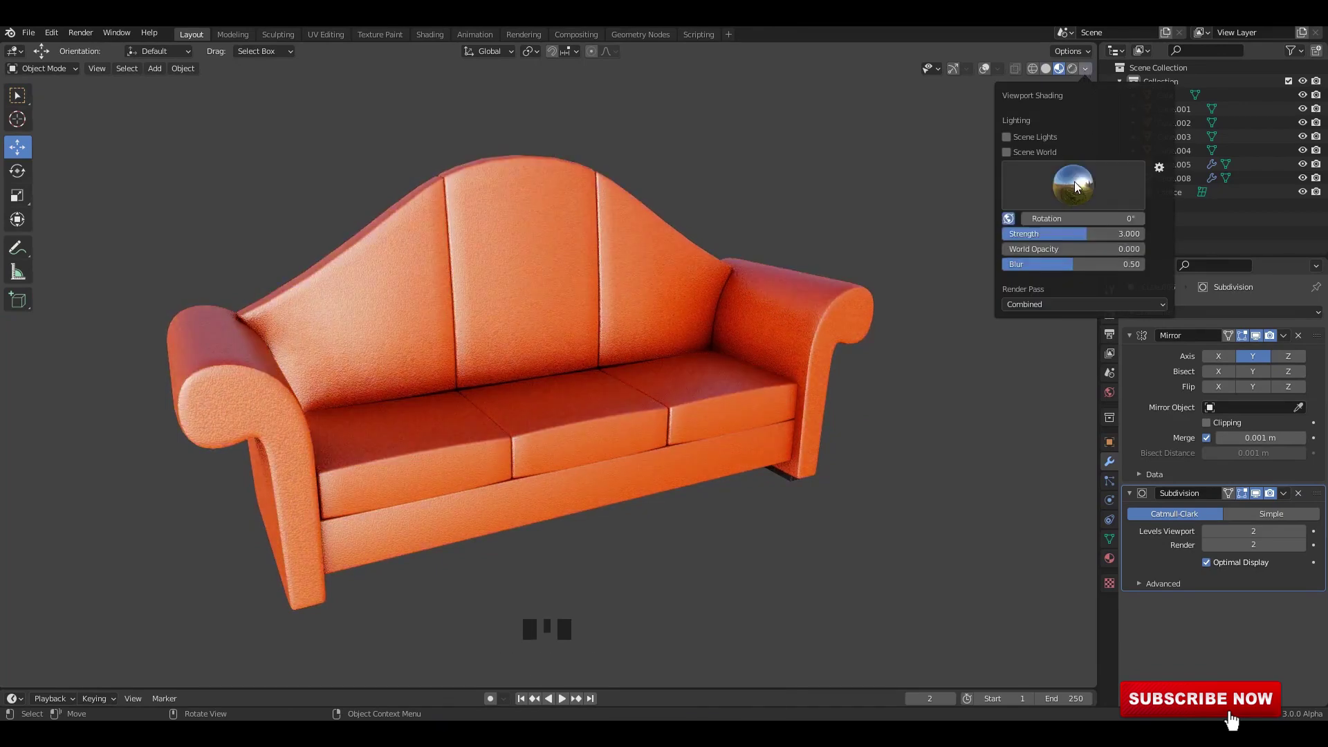
left_click(1077, 187)
left_click(913, 234)
left_click(1073, 185)
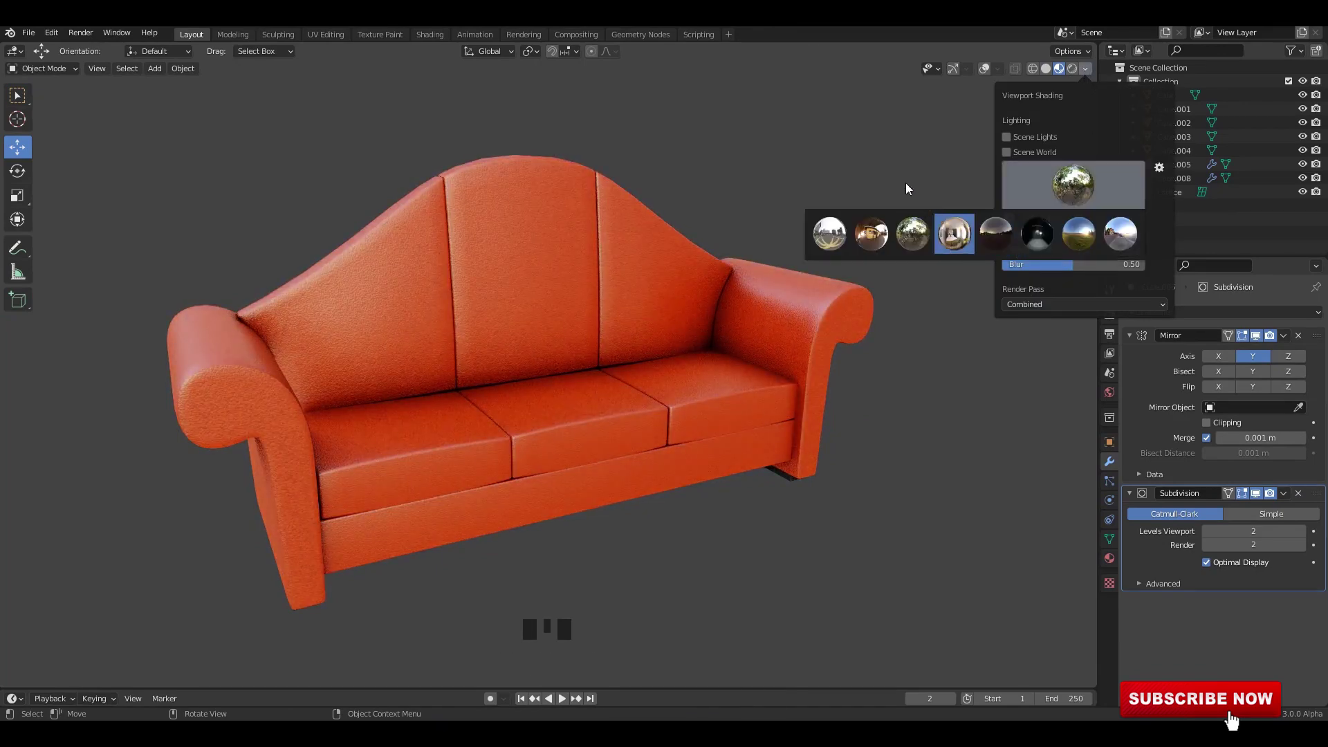
left_click(954, 234)
left_click(1084, 69)
left_click(1073, 185)
left_click(912, 234)
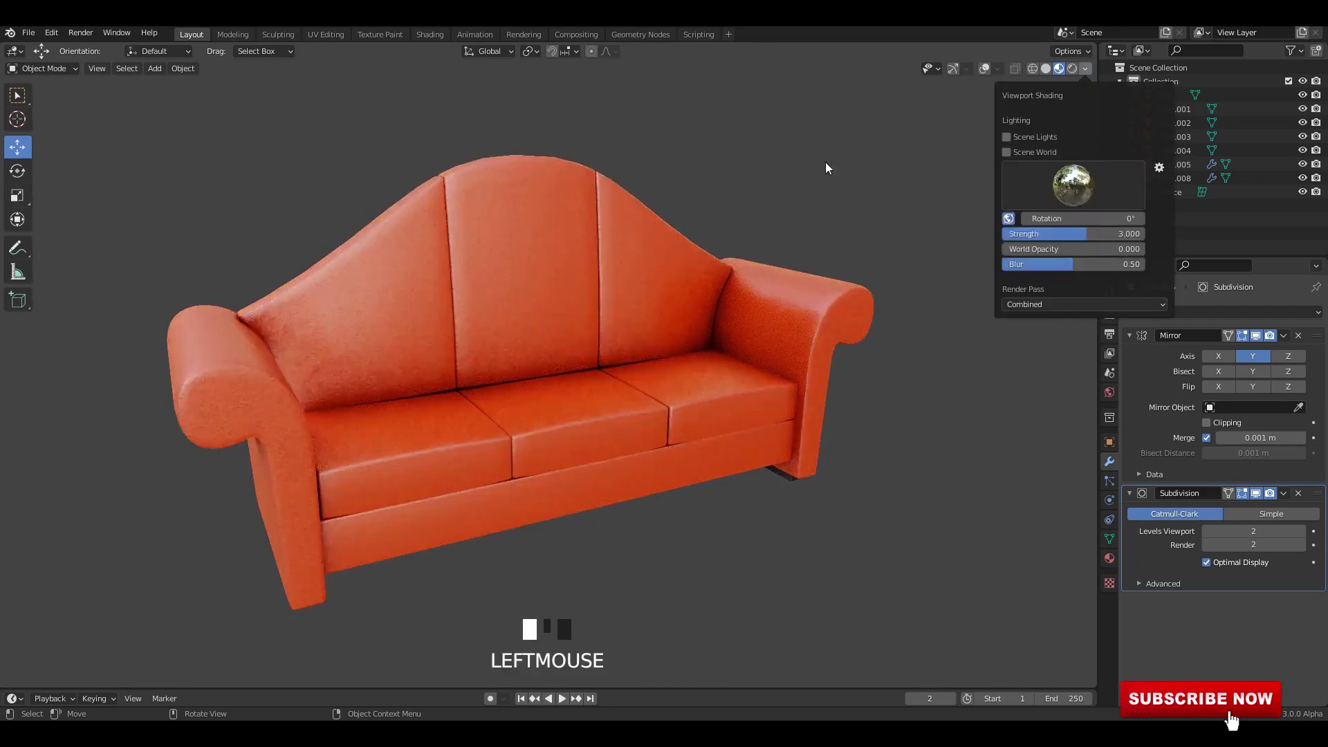
mouse_move(828, 168)
middle_mouse_down()
mouse_move(762, 231)
mouse_move(788, 243)
mouse_move(735, 276)
mouse_move(780, 319)
middle_mouse_up()
key("ctrl+s")
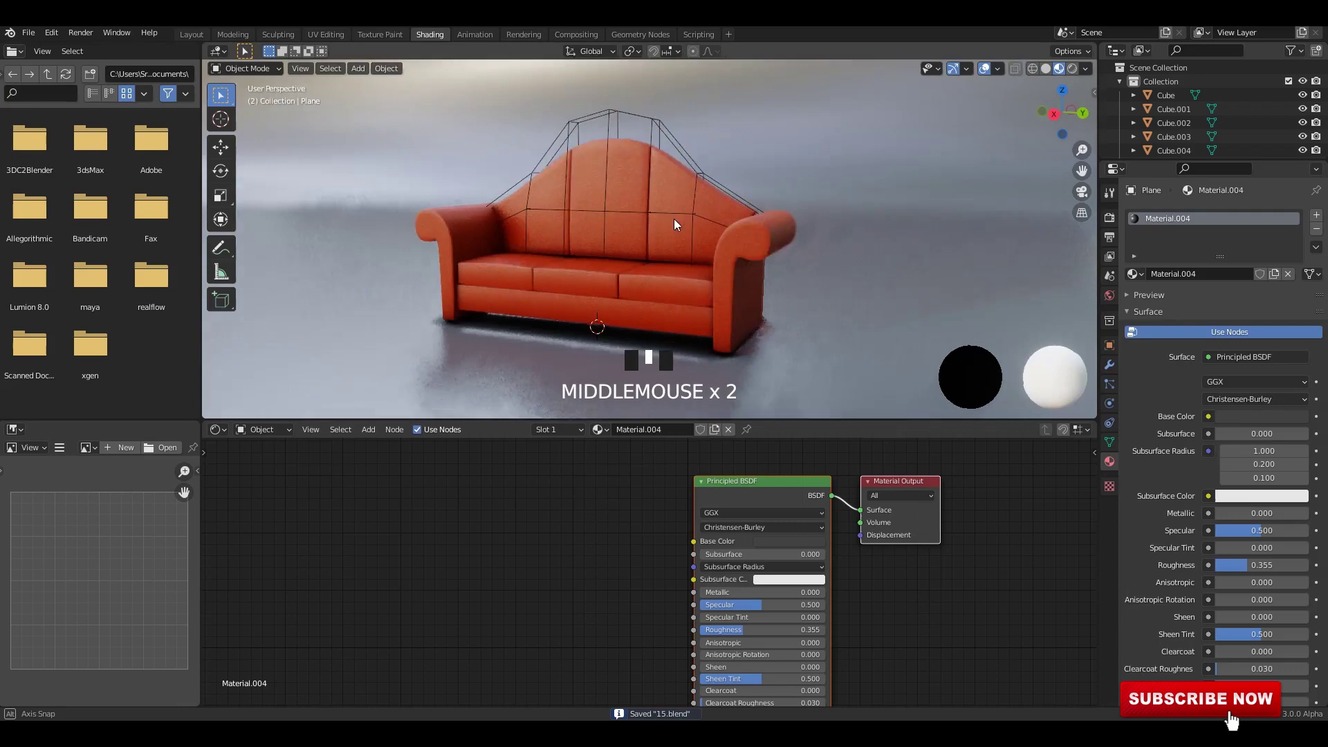
Raise the outer shoulder control points of the backrest lattice and spread them apart along the Y axis.
middle_click_drag(674, 218, 679, 255)
left_click(692, 171)
key("Tab")
key("alt+z")
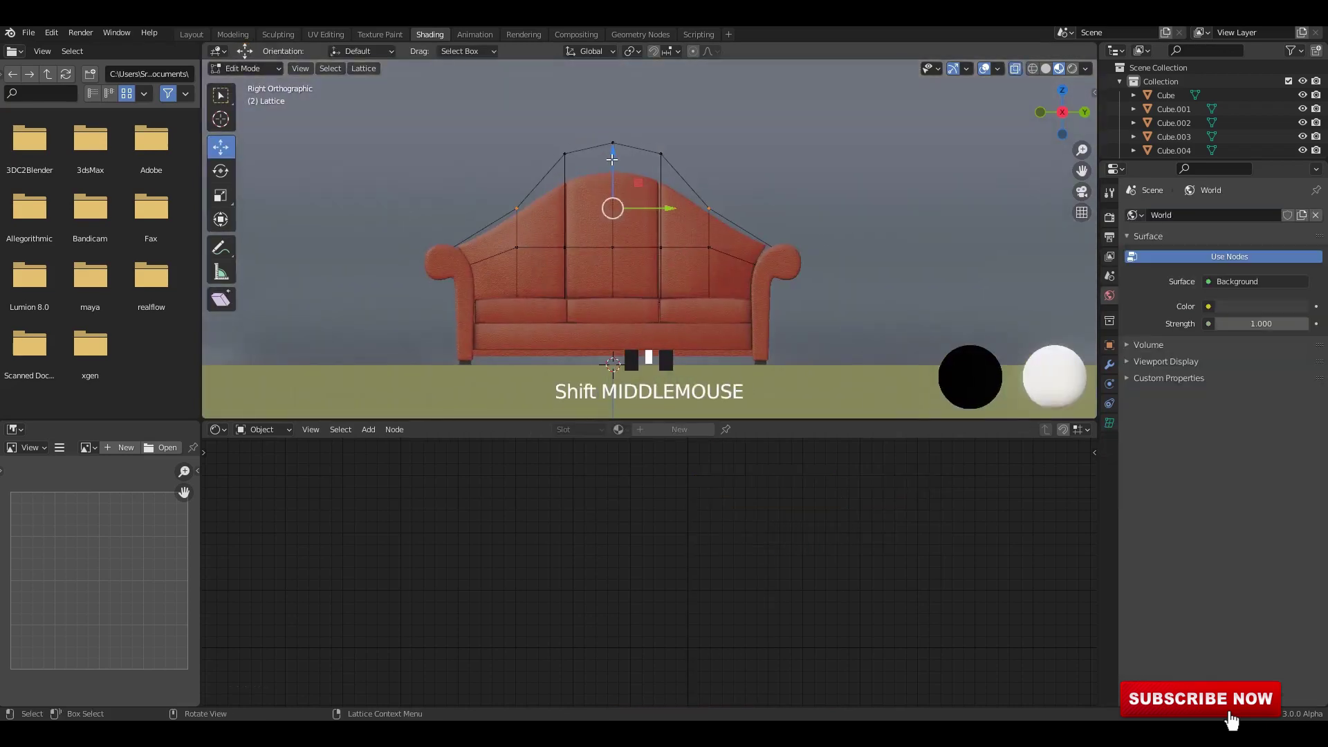
mouse_move(614, 148)
left_mouse_down()
mouse_move(615, 131)
mouse_move(612, 173)
left_mouse_up()
key("s")
key("y")
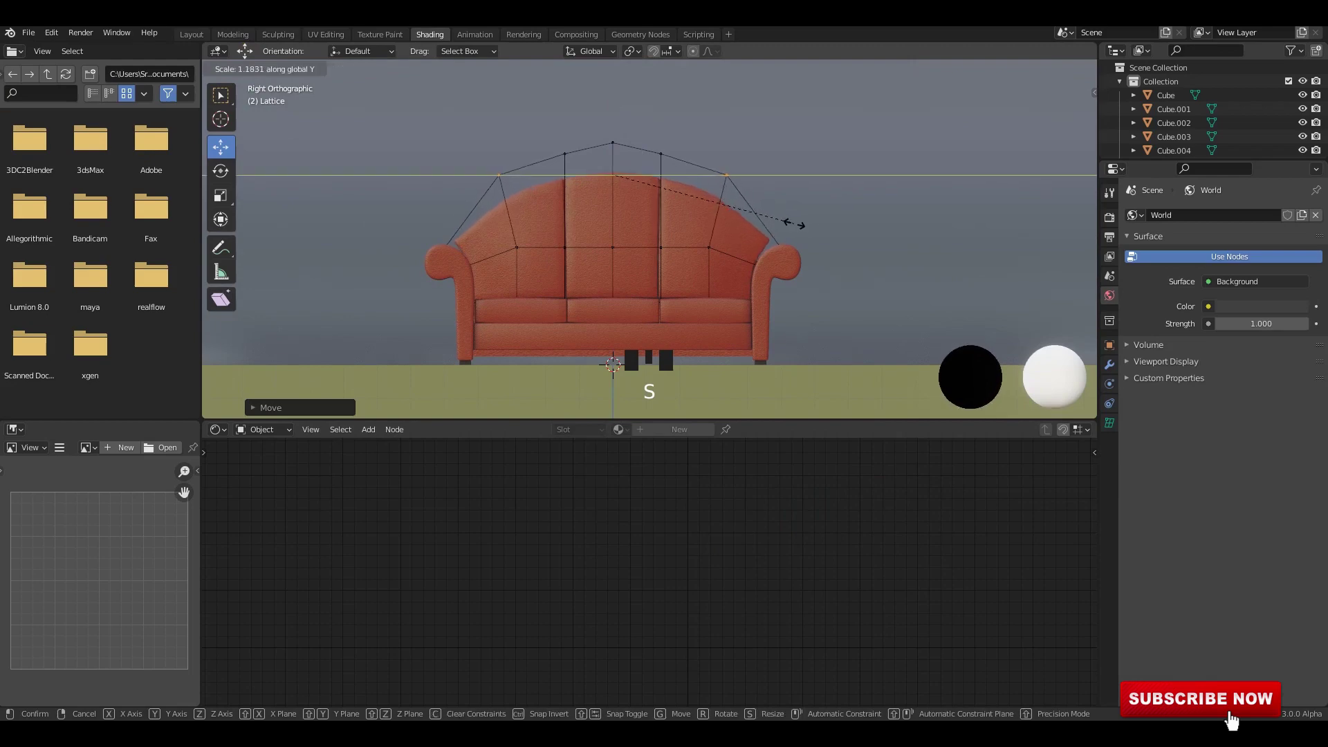
left_click(836, 236)
middle_click_drag(823, 225, 821, 250, "shift")
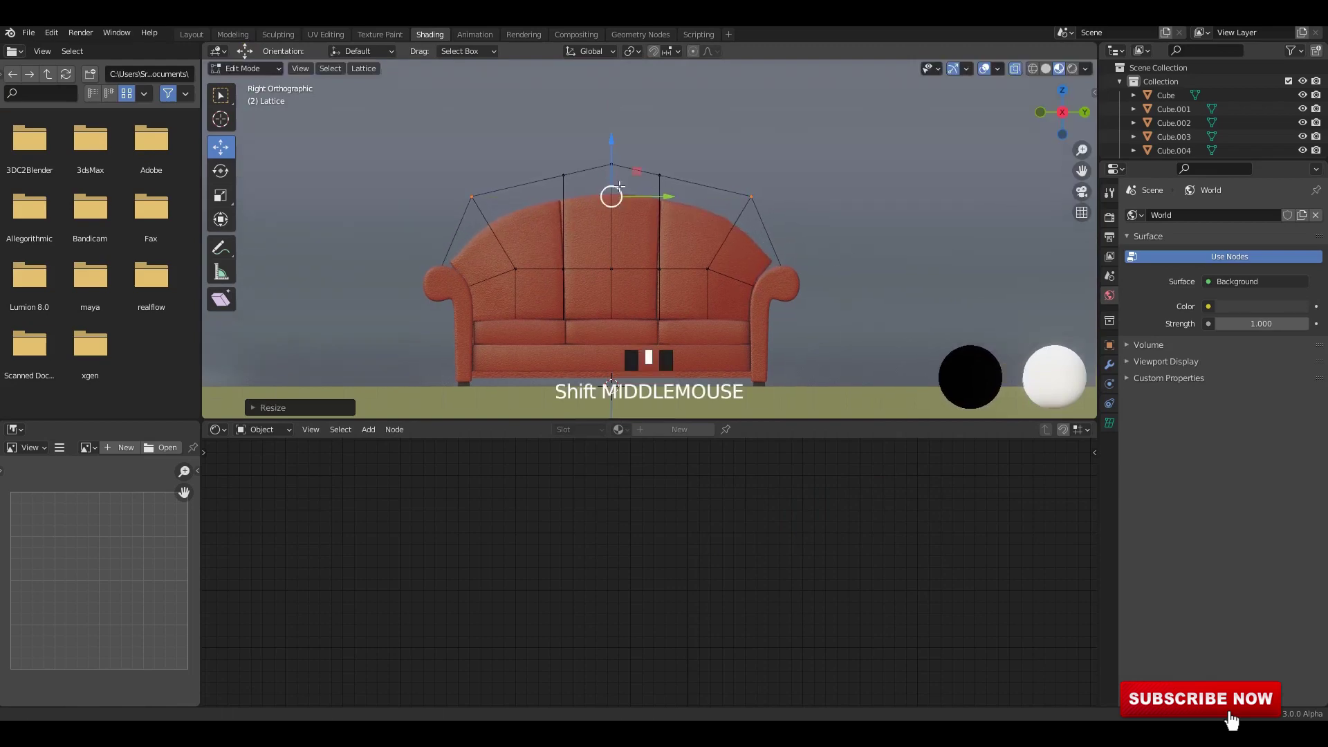
Spread the lattice's top control points apart along Y, raise the top middle point and leave edit mode.
left_click_drag(533, 140, 701, 206)
key("s")
key("y")
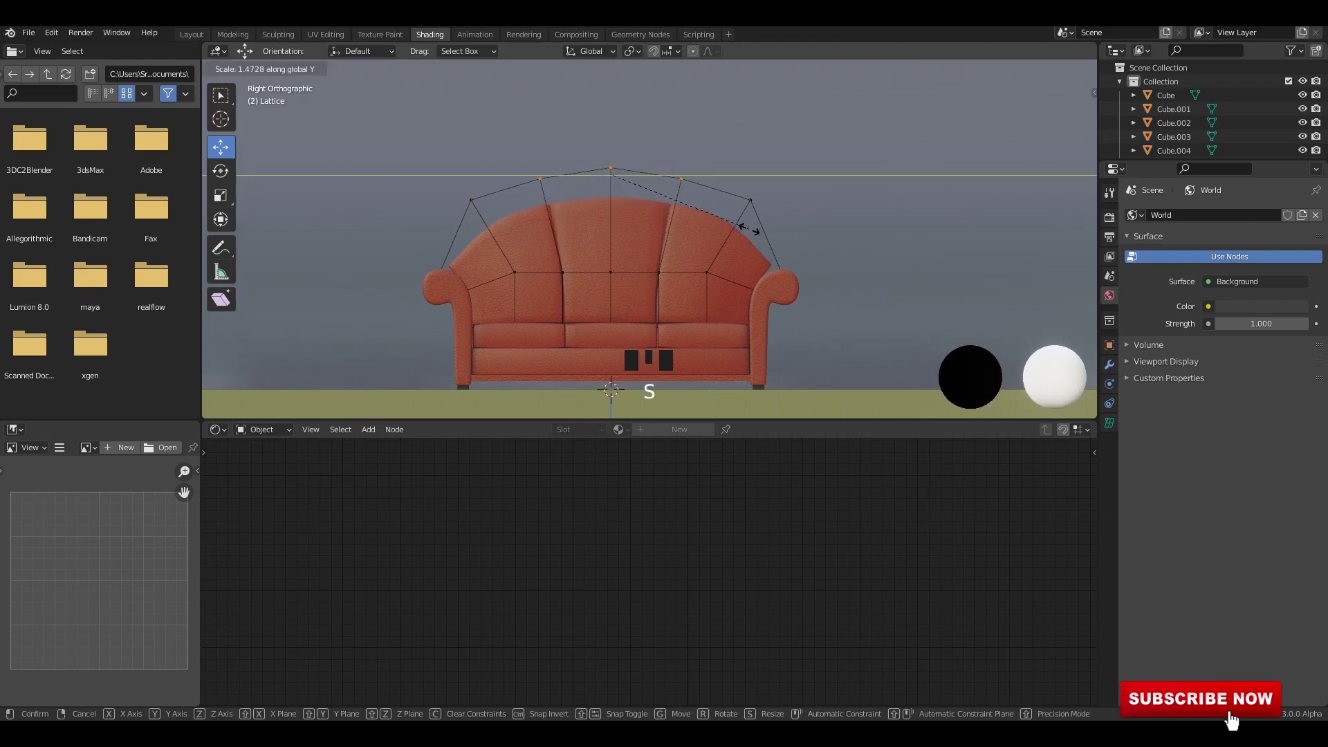
left_click(741, 230)
middle_click_drag(741, 231, 740, 240, "shift")
left_click_drag(596, 164, 612, 133)
key("alt+z")
key("Tab")
left_click(818, 204)
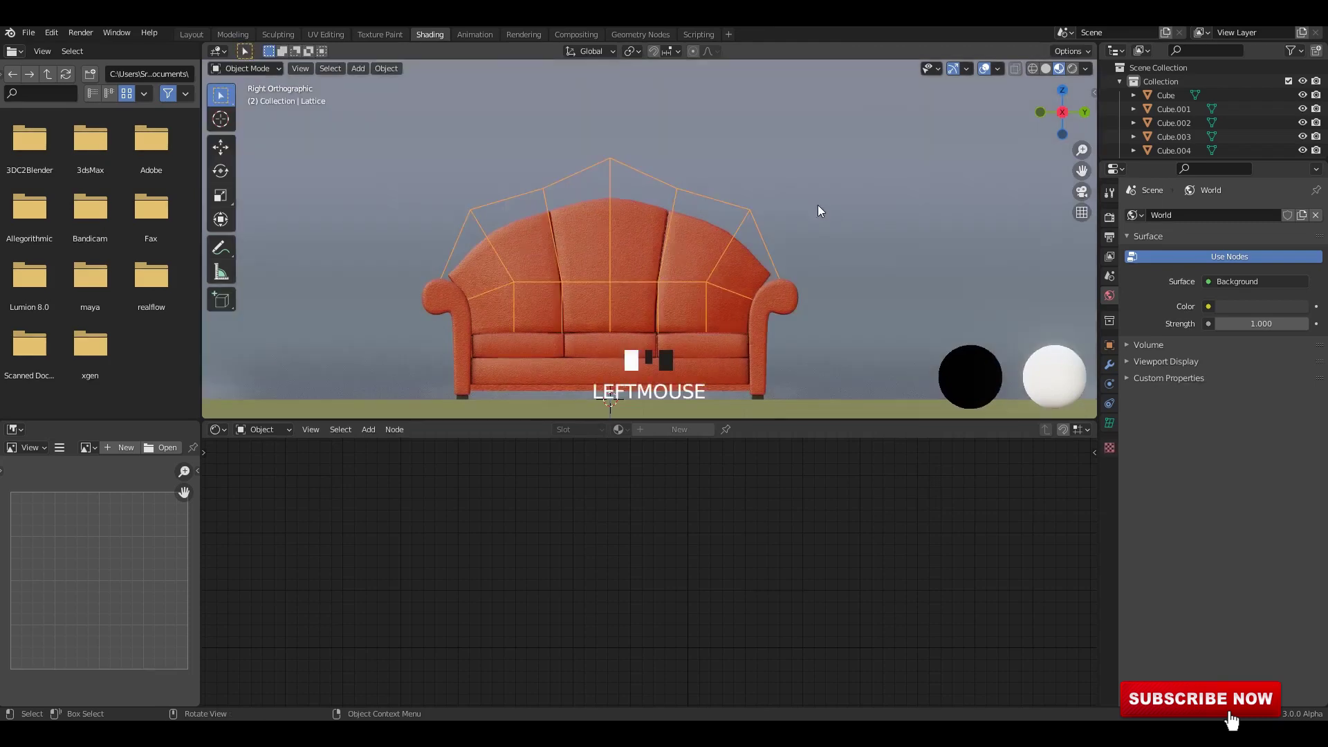
Hide the viewport overlays to check the reshaped backrest and save the file.
scroll(721, 230, "up", 2)
middle_click_drag(692, 211, 734, 227)
middle_click_drag(735, 227, 682, 200, "shift")
key("ctrl+s")
left_click(984, 69)
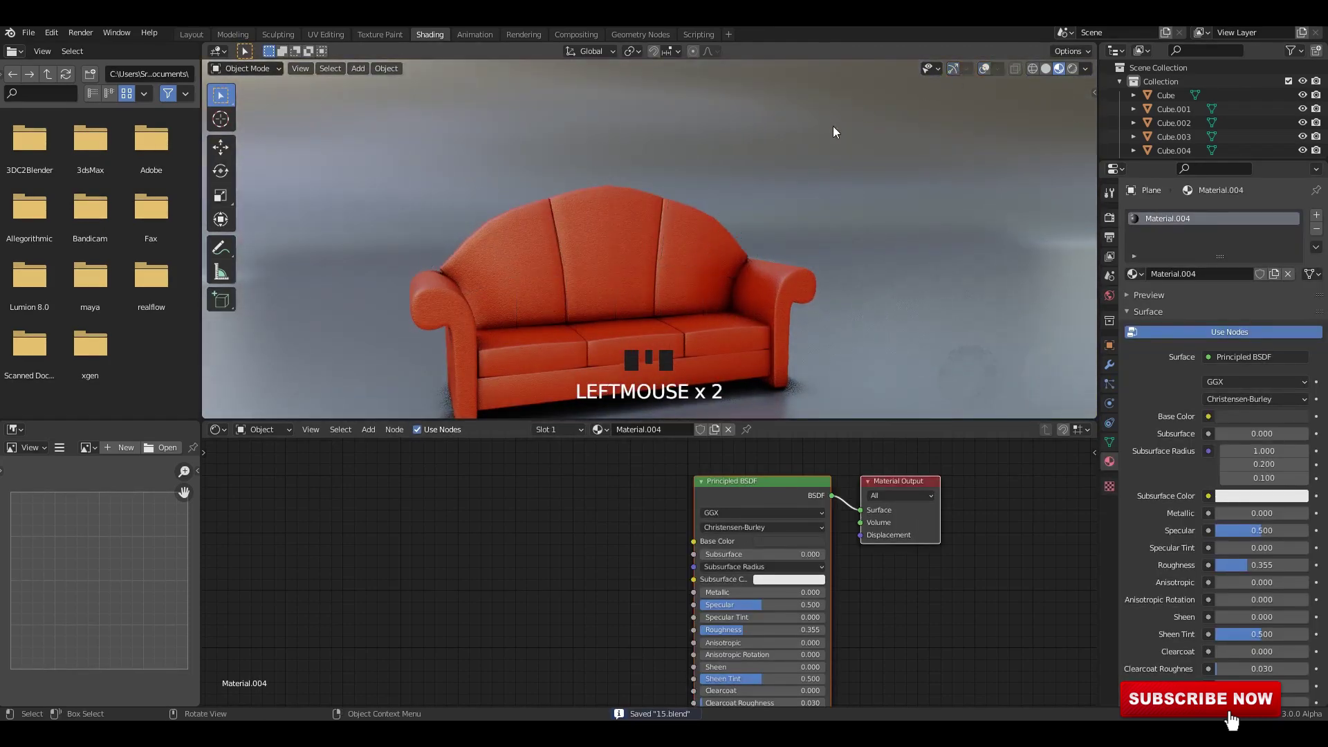
mouse_move(833, 126)
middle_mouse_down()
mouse_move(653, 184)
mouse_move(707, 160)
mouse_move(703, 185)
mouse_move(696, 159)
mouse_move(675, 161)
mouse_move(717, 181)
middle_mouse_up()
scroll(679, 193, "up", 2)
key("ctrl+s")
Switch to the Animation workspace and enlarge its 3D viewports by shrinking the dope sheet area.
left_click(474, 34)
scroll(278, 202, "up", 3)
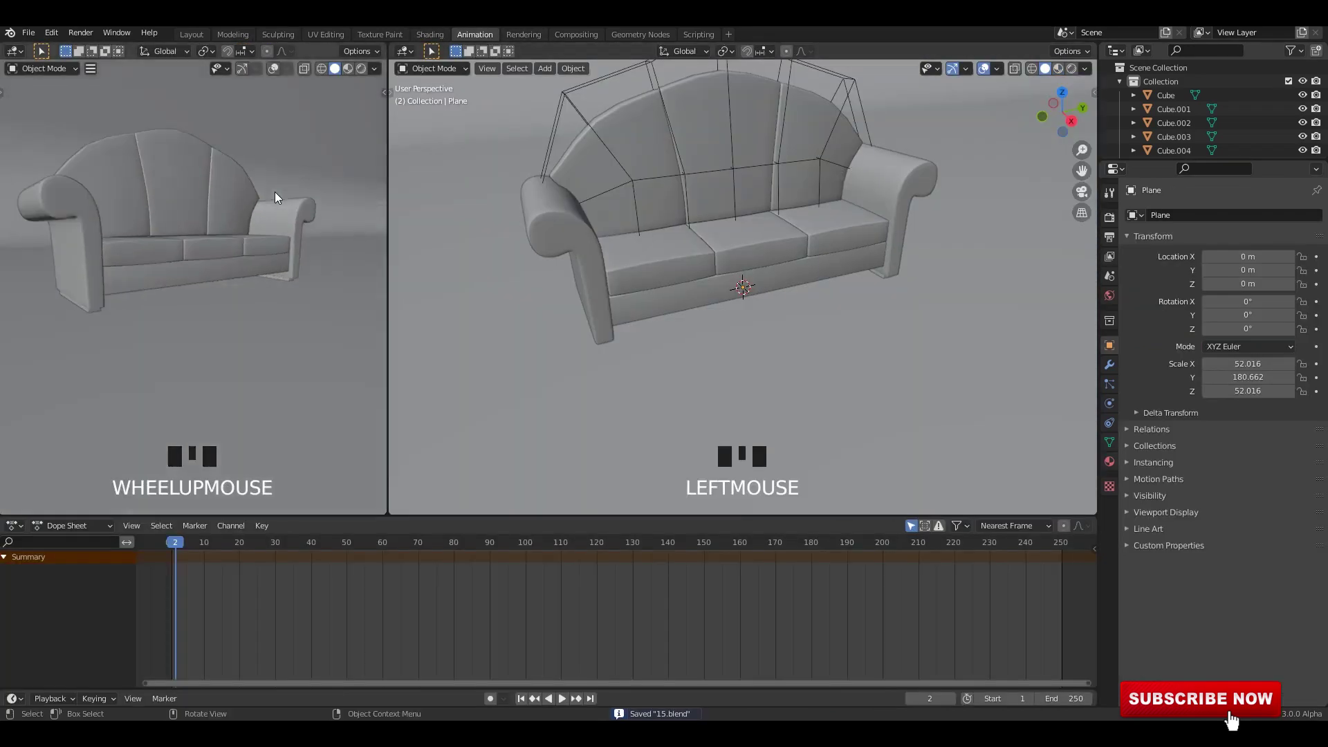
middle_click_drag(279, 201, 249, 231)
left_click_drag(613, 516, 614, 638)
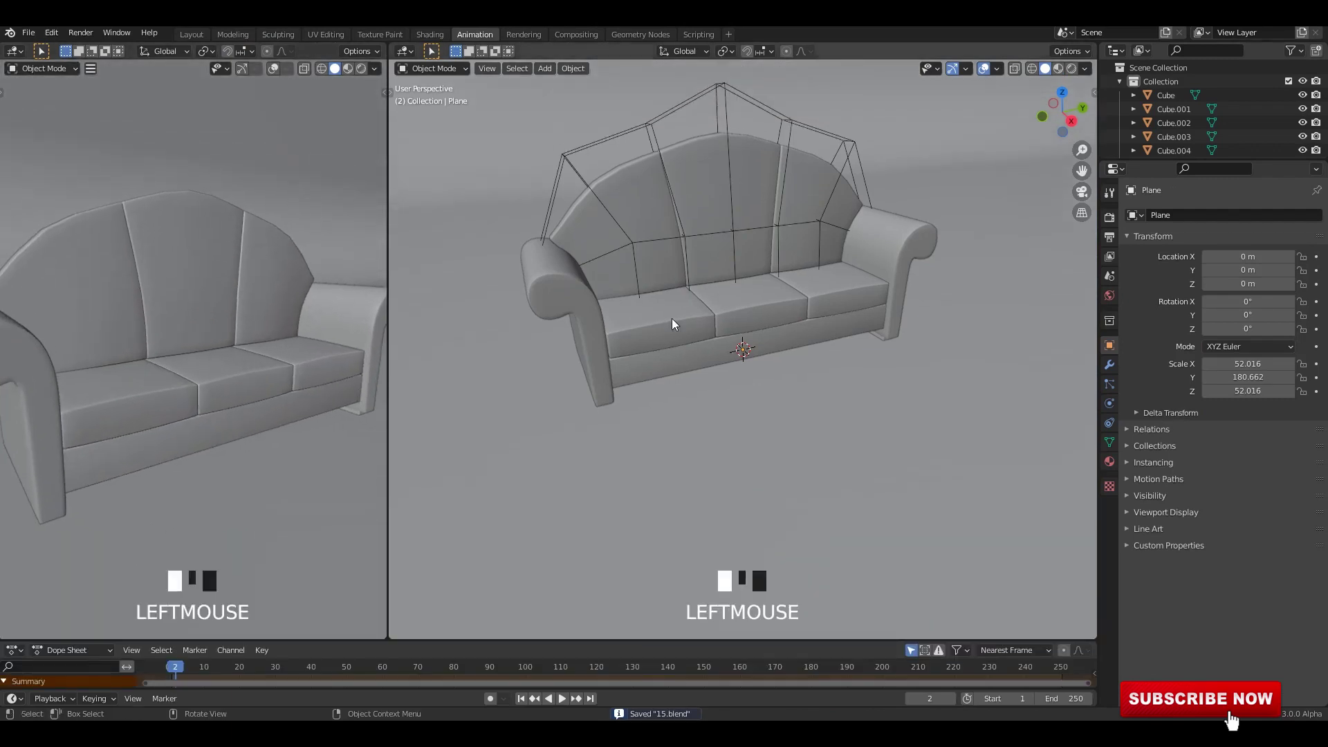
Set the backrest's subdivision to level 2.
left_click(639, 208)
key("ctrl+1")
key("ctrl+2")
Show the overlay-free 3D viewport in rendered shading and save the file.
mouse_move(254, 308)
middle_mouse_down()
mouse_move(223, 311)
mouse_move(267, 326)
middle_mouse_up()
left_click(361, 68)
left_click(264, 242)
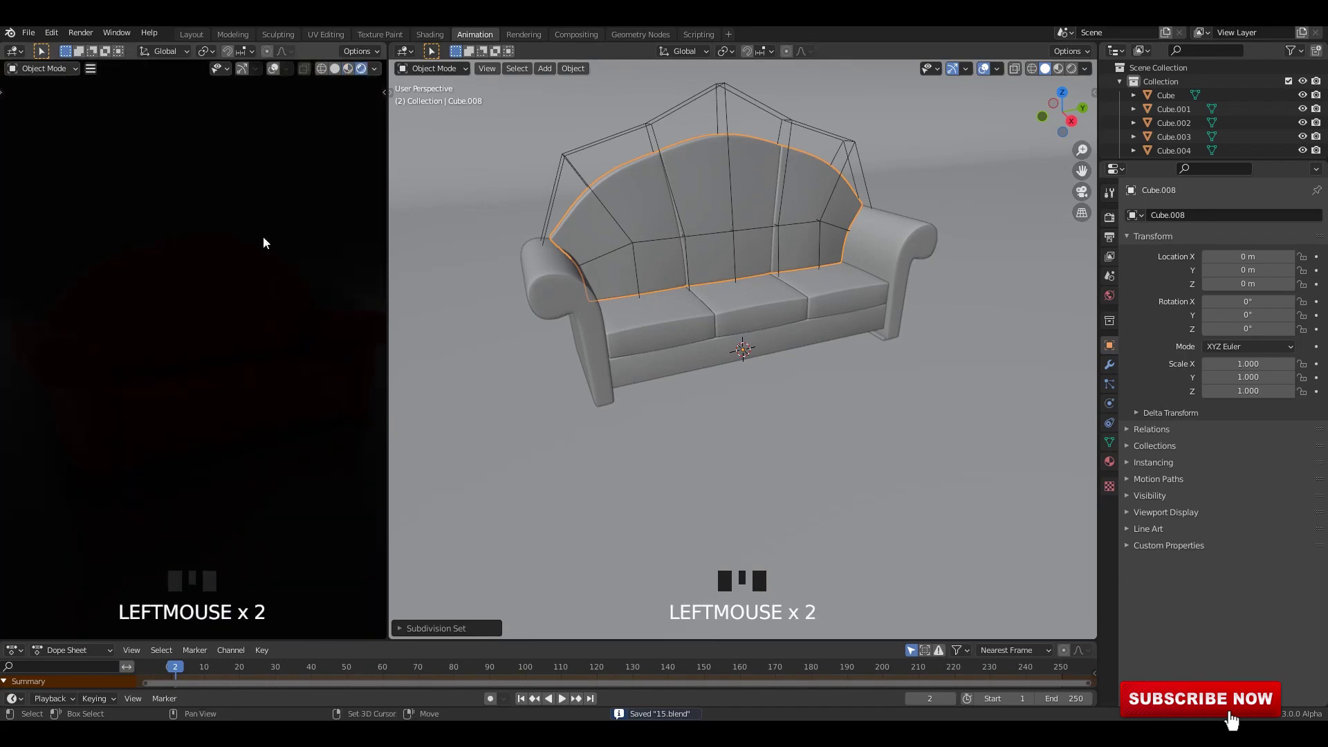
middle_click(243, 356)
key("ctrl+s")
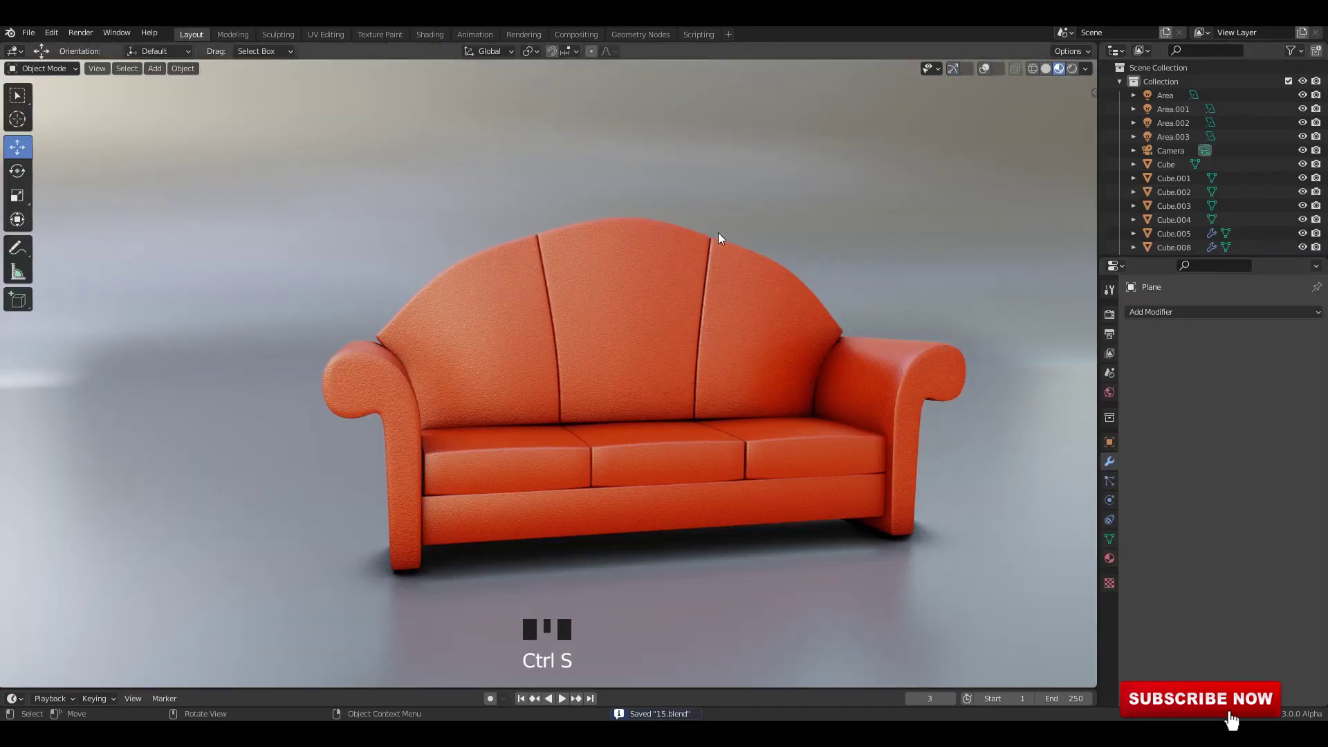
Set the scene's render engine to Eevee.
middle_click_drag(717, 237, 1081, 70)
scroll(981, 332, "up", 2)
left_click(1110, 315)
scroll(794, 315, "down", 1)
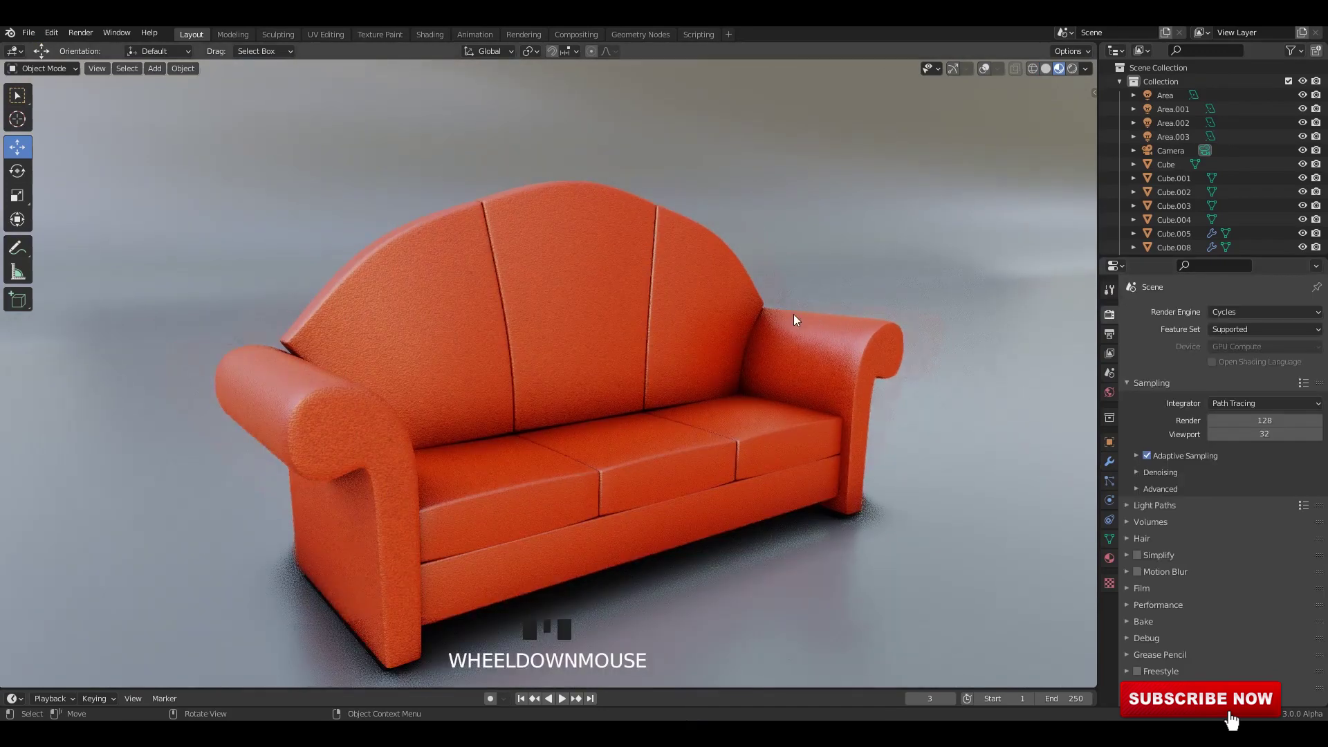
middle_click_drag(795, 316, 785, 313, "shift")
left_click(1227, 313)
middle_click_drag(949, 171, 945, 165)
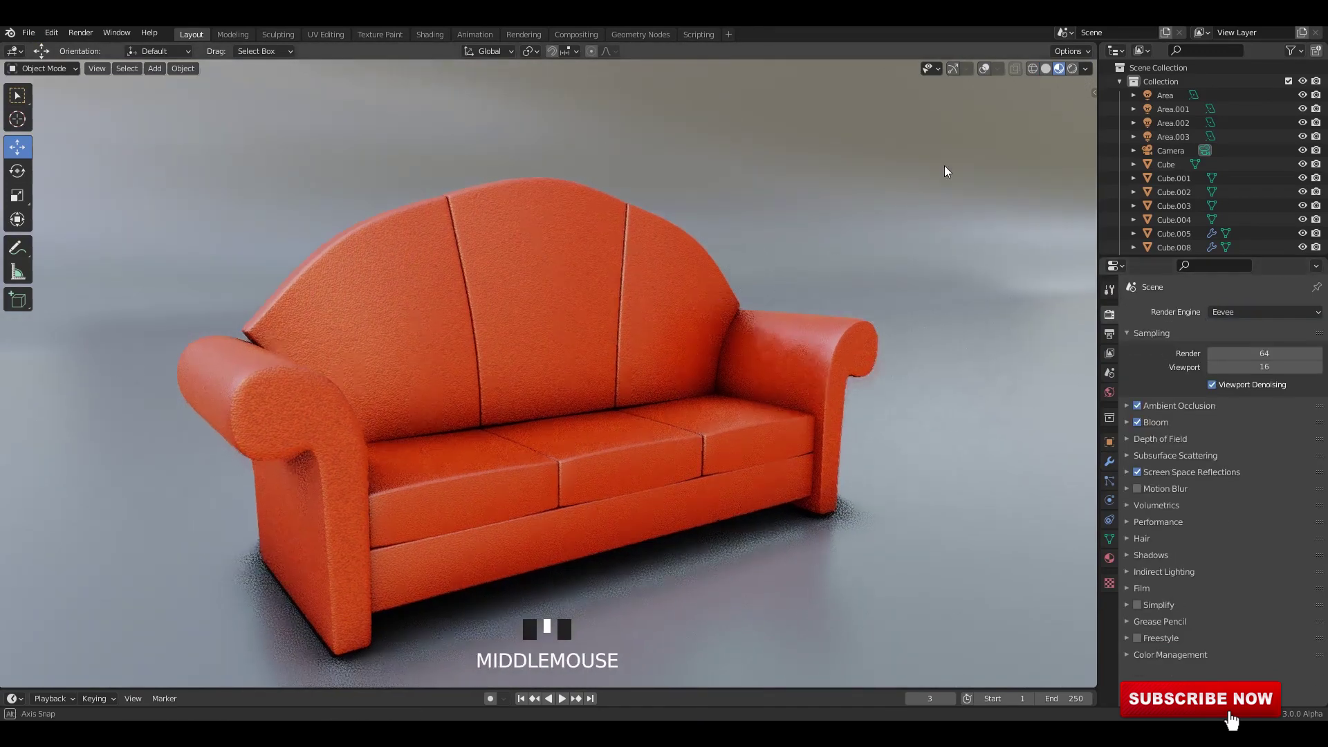
Turn on rendered viewport shading, set the render engine to Cycles and view the sofa from several angles.
left_click(1072, 68)
middle_click_drag(546, 386, 574, 374)
left_click(1227, 312)
left_click(1222, 356)
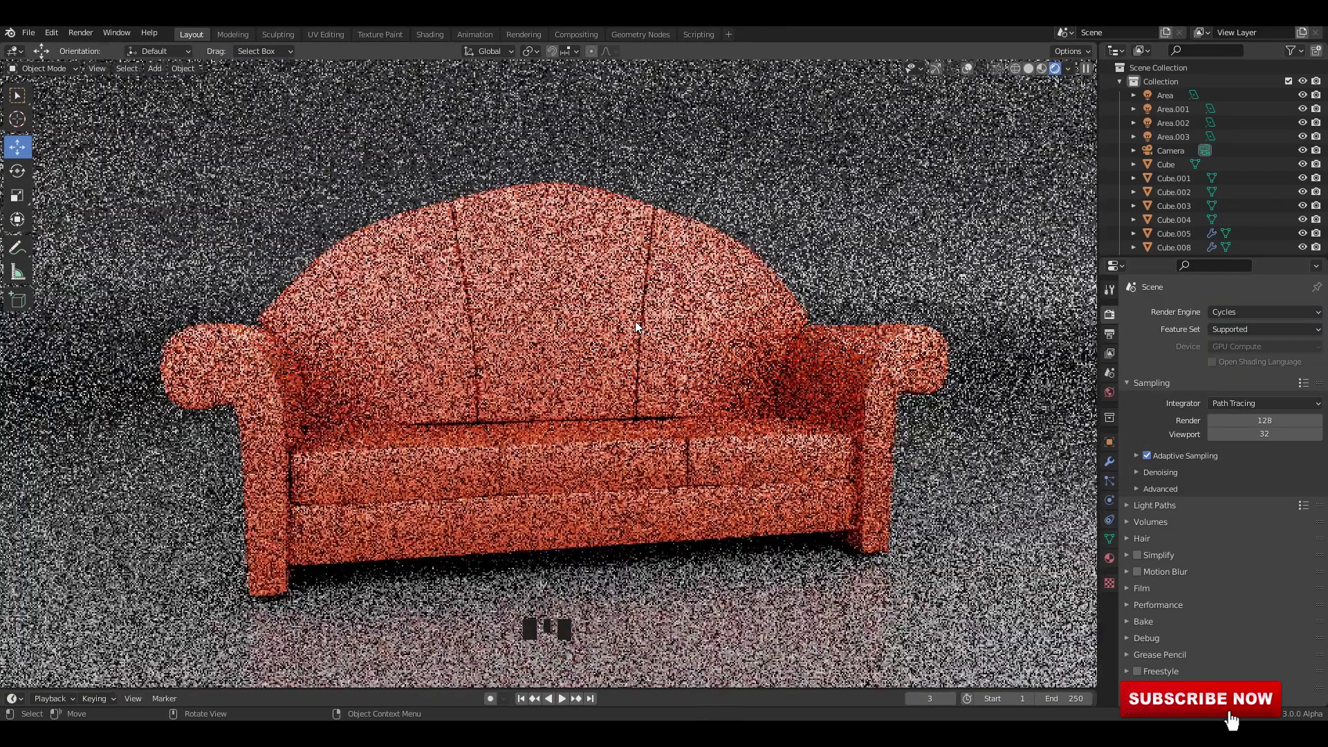
middle_click_drag(635, 325, 543, 290)
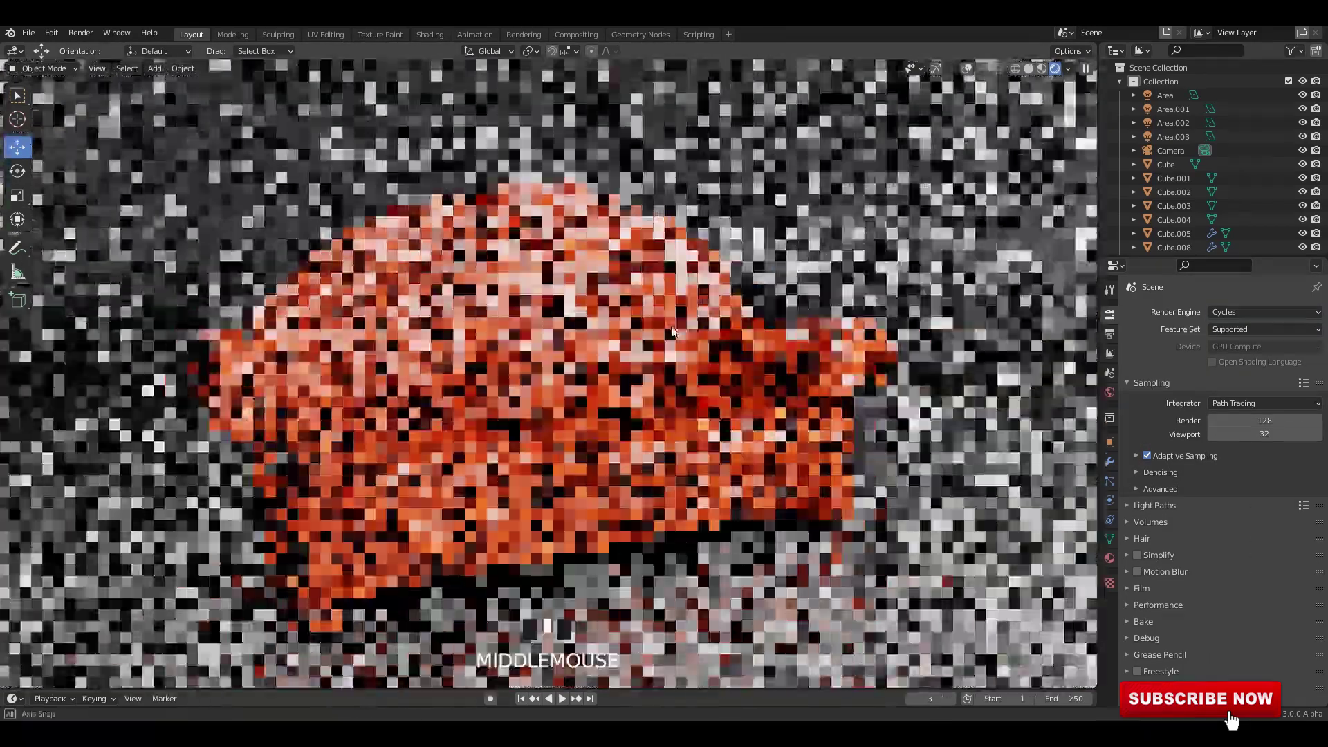
scroll(542, 289, "down", 3)
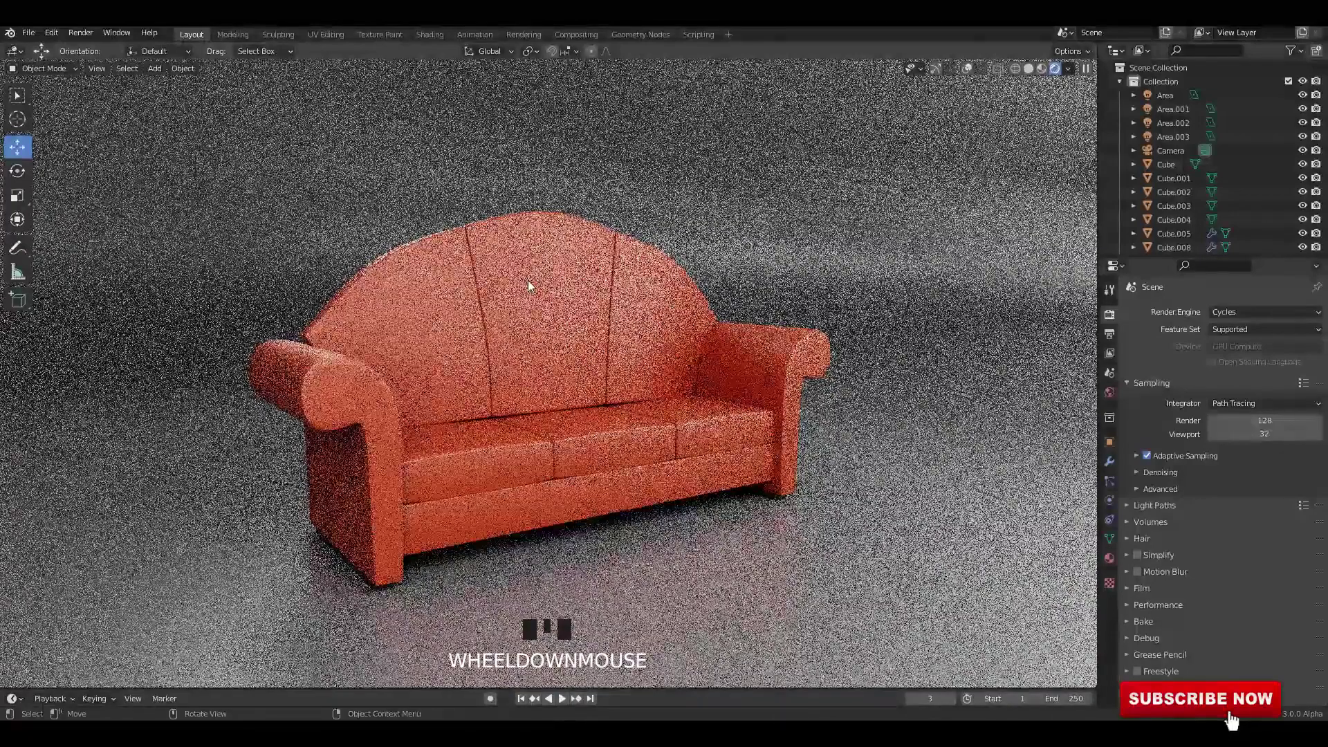
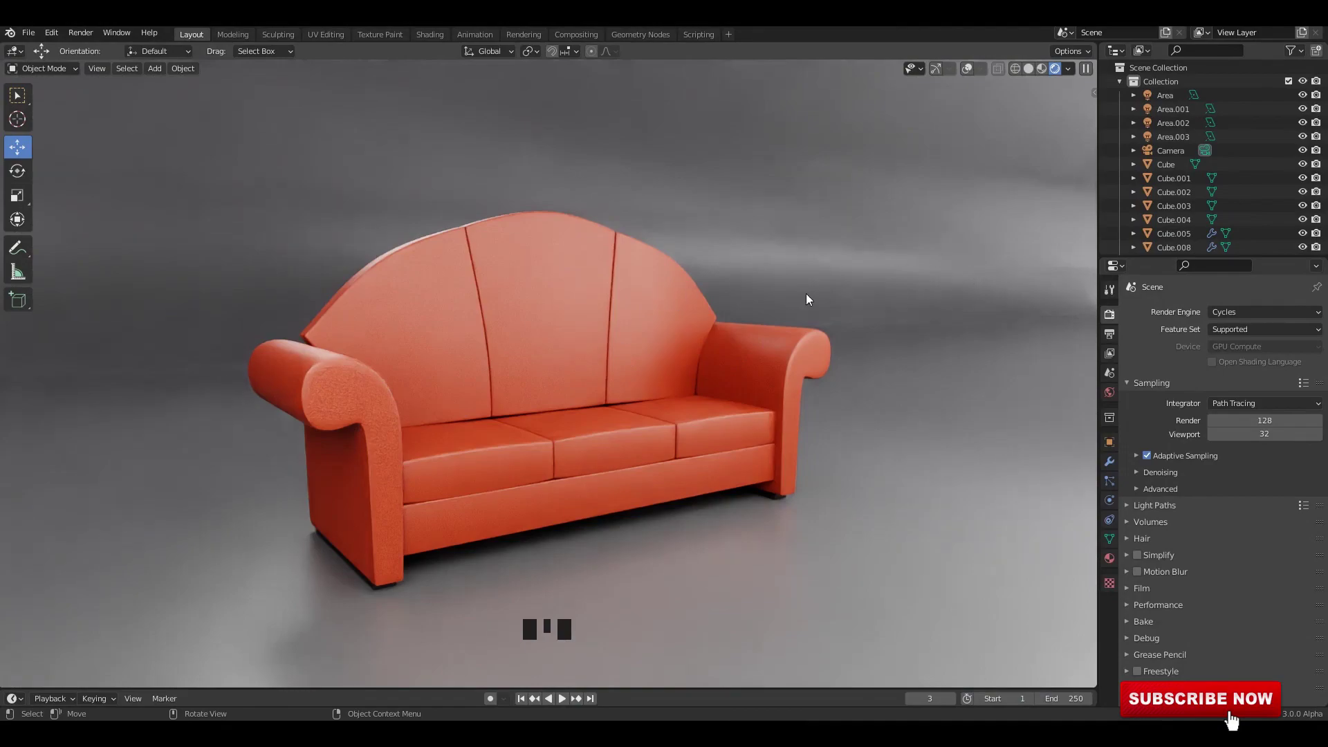
middle_click_drag(807, 293, 771, 303)
scroll(742, 288, "up", 2)
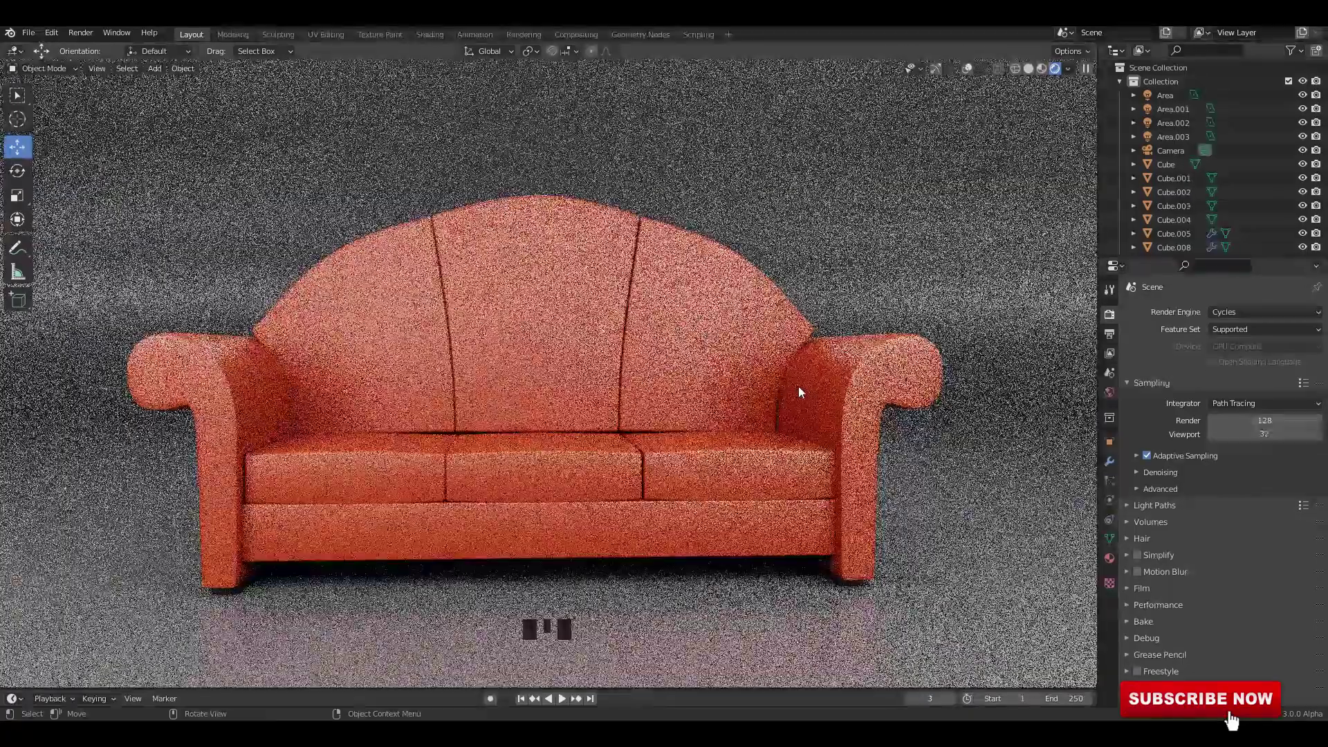